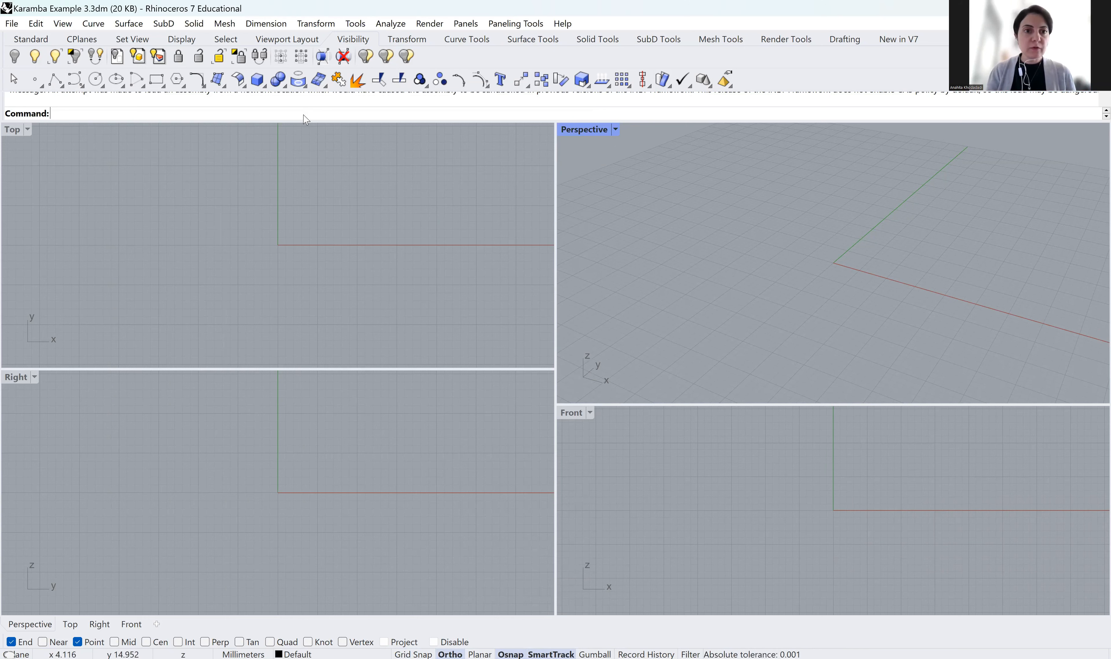
Start a Line at 0,0,0, then cancel it without drawing
type("Linw")
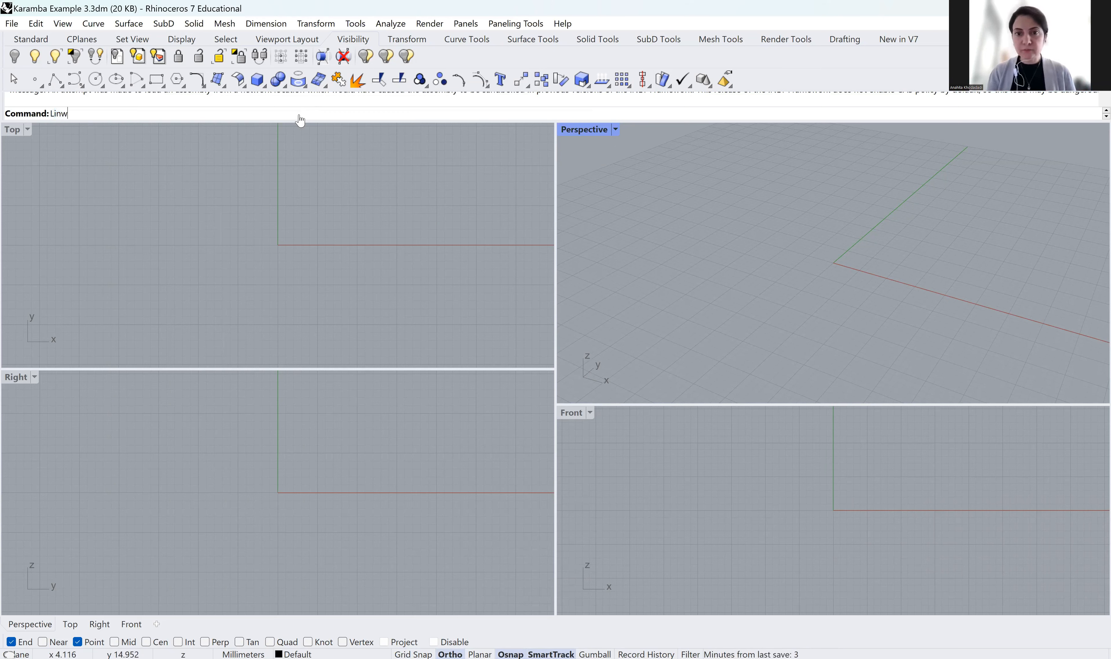
key("BackSpace")
type("e")
key("Return")
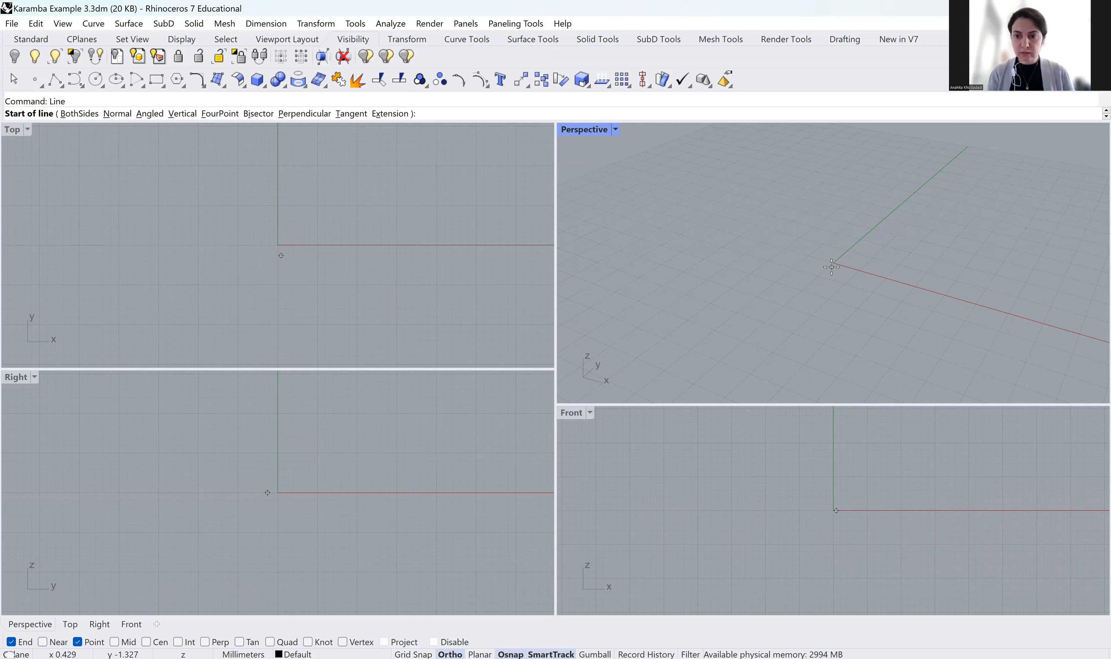
type("0,0,0")
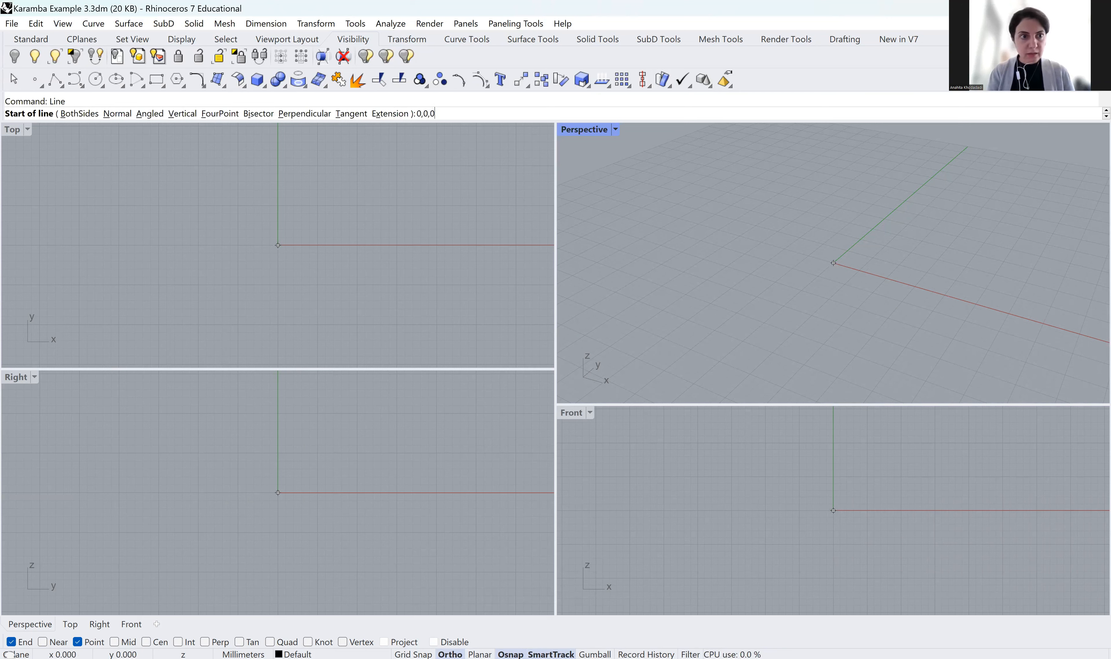
key("Return")
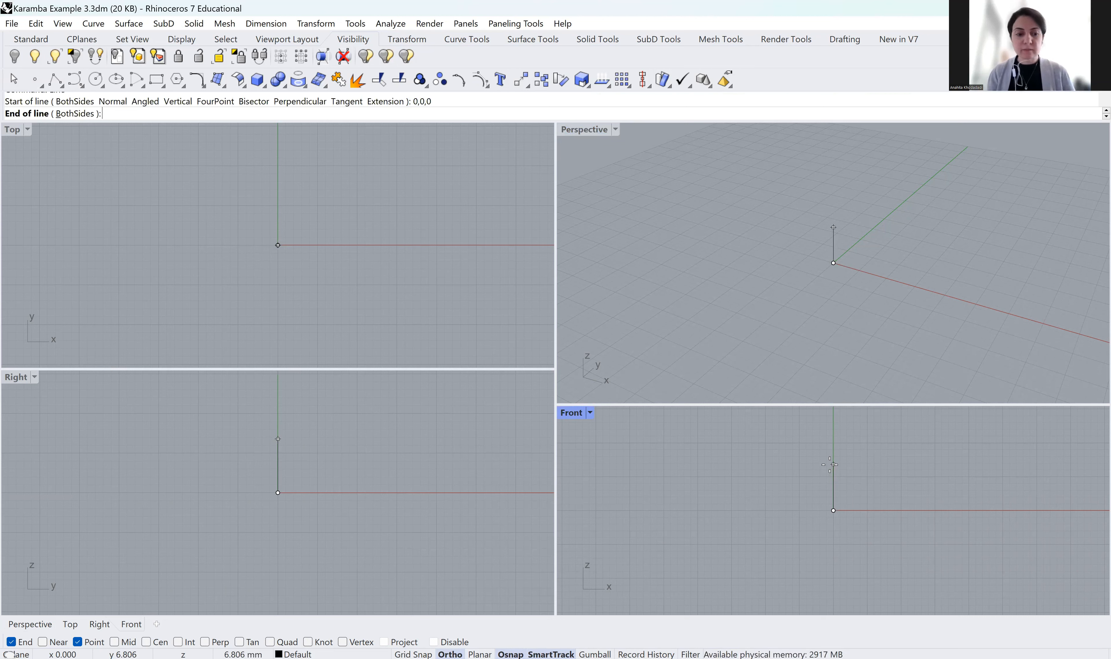
key("Escape")
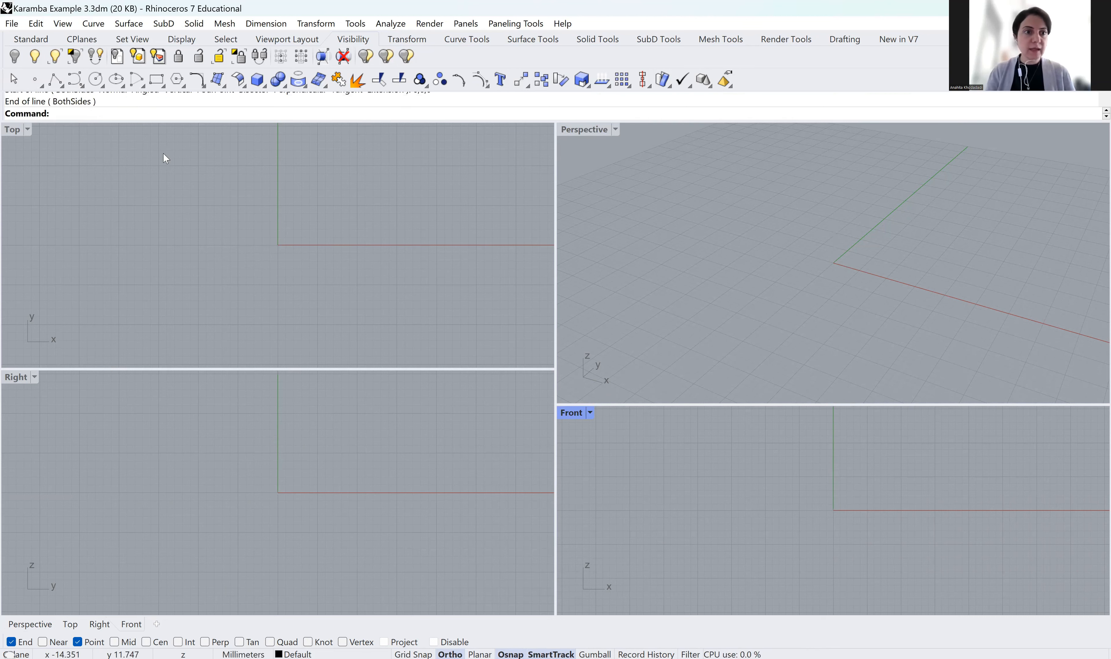
Change the model units to Meters in Document Properties and confirm
type("Uni")
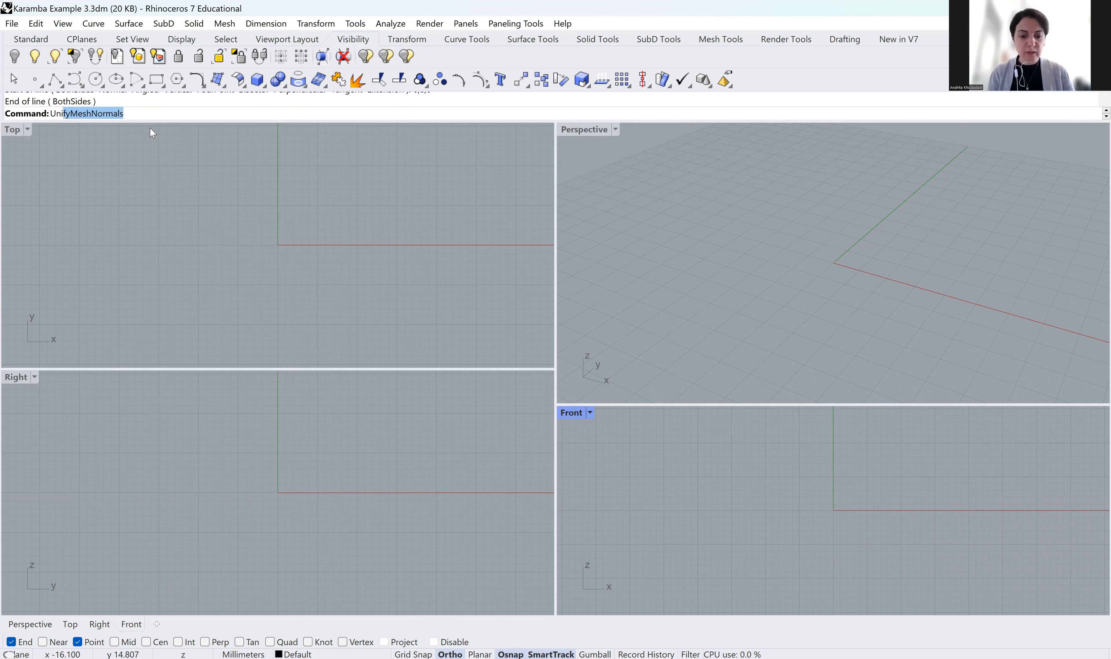
type("t")
key("Return")
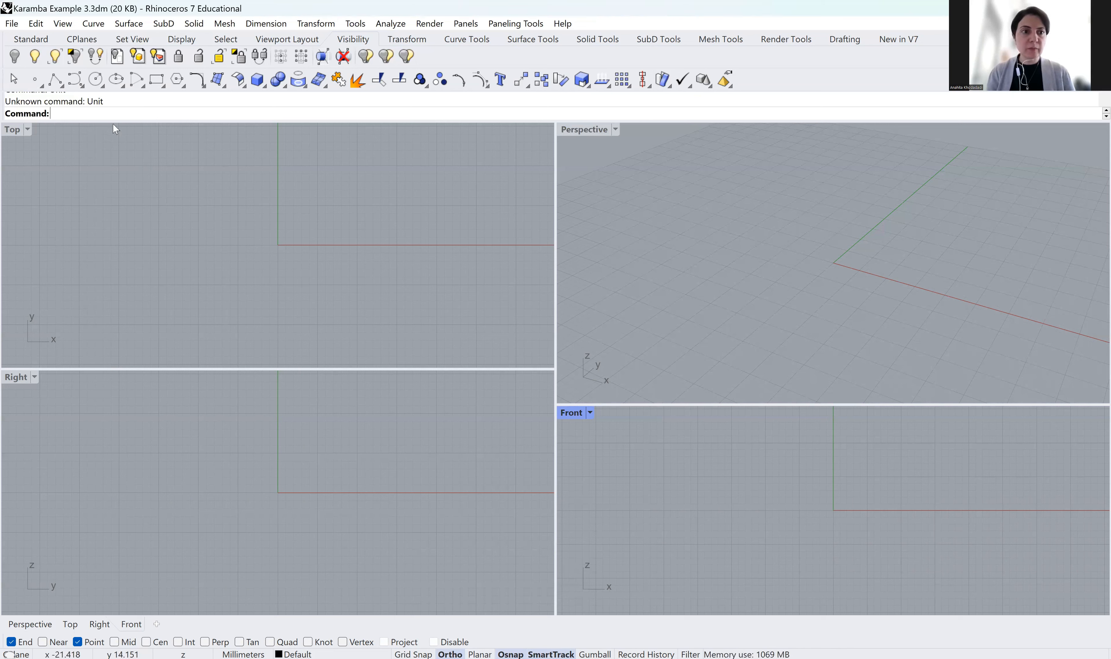
type("Units")
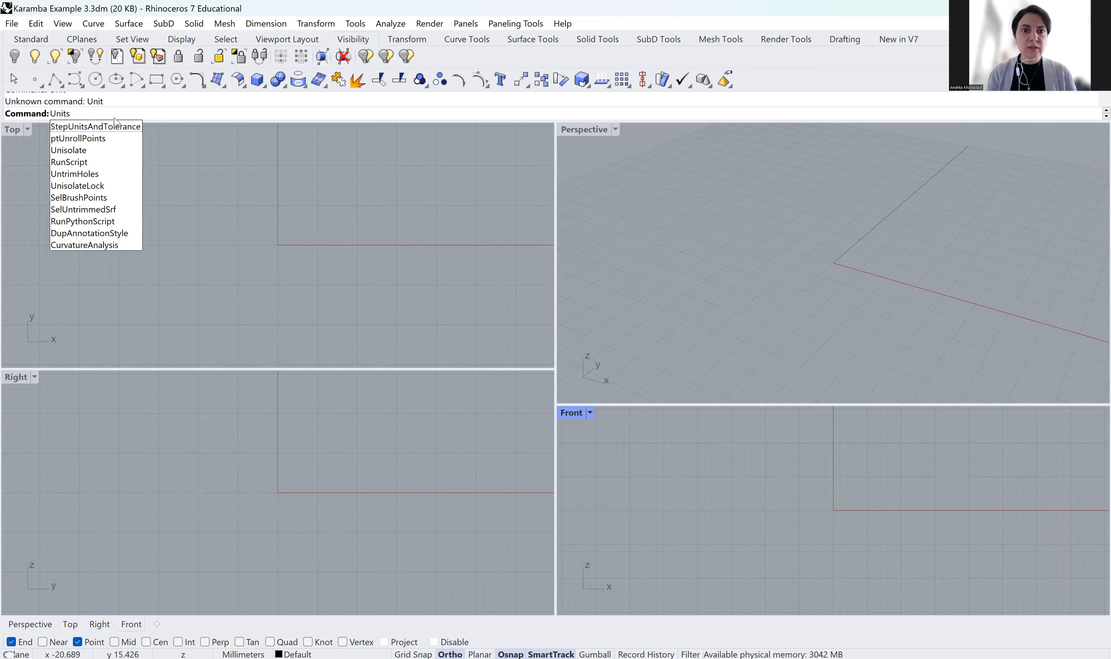
key("Return")
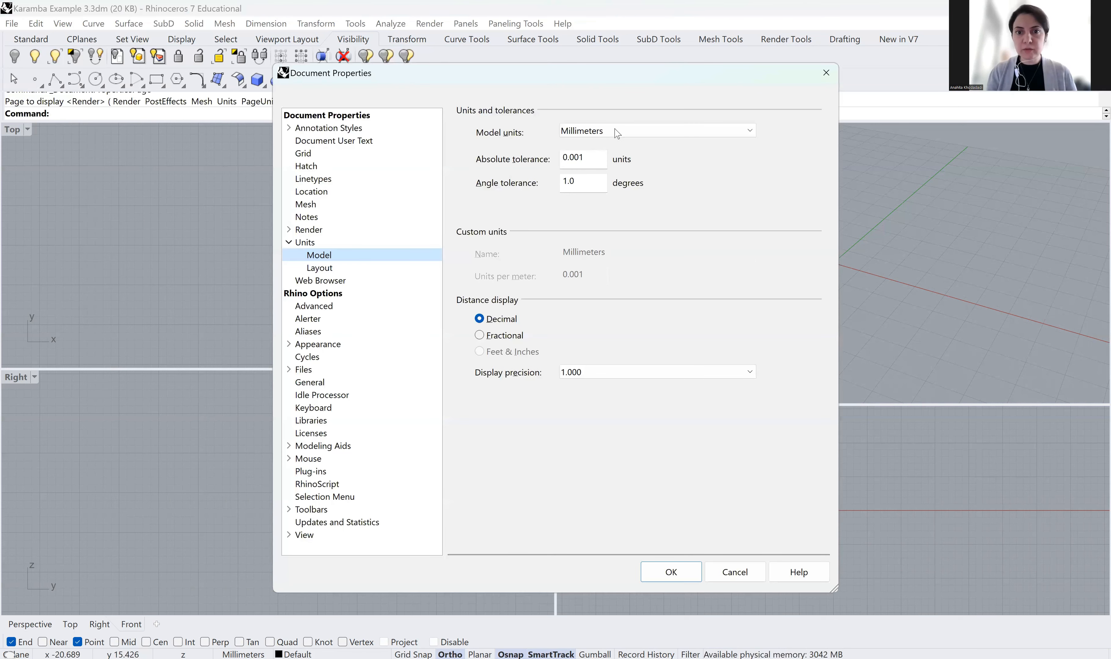
left_click(616, 131)
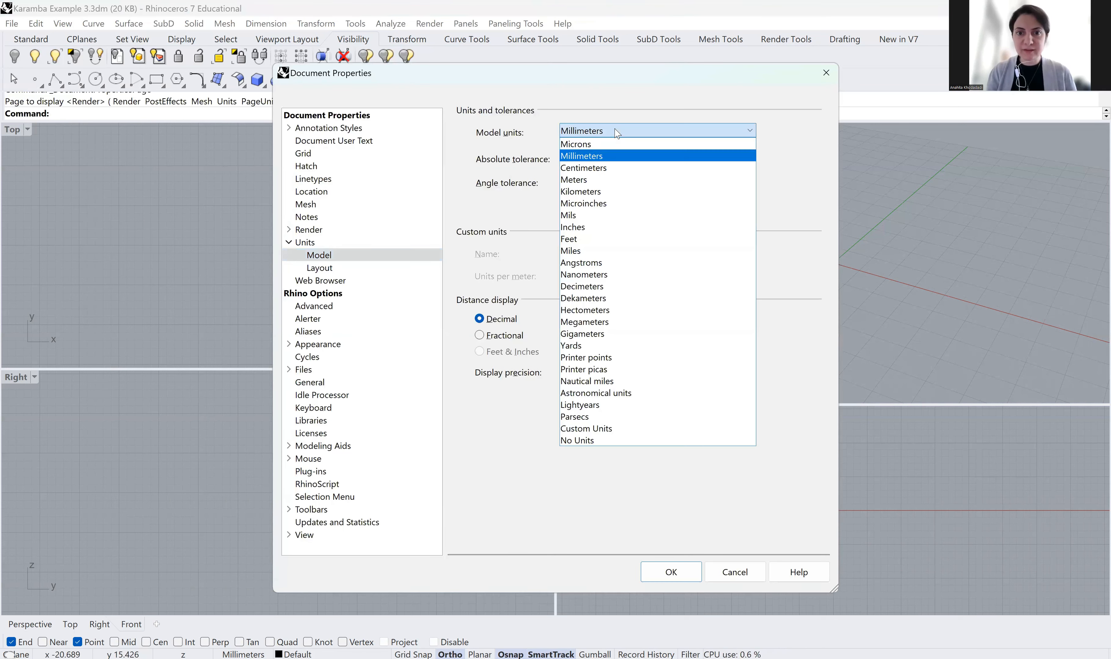
left_click(596, 180)
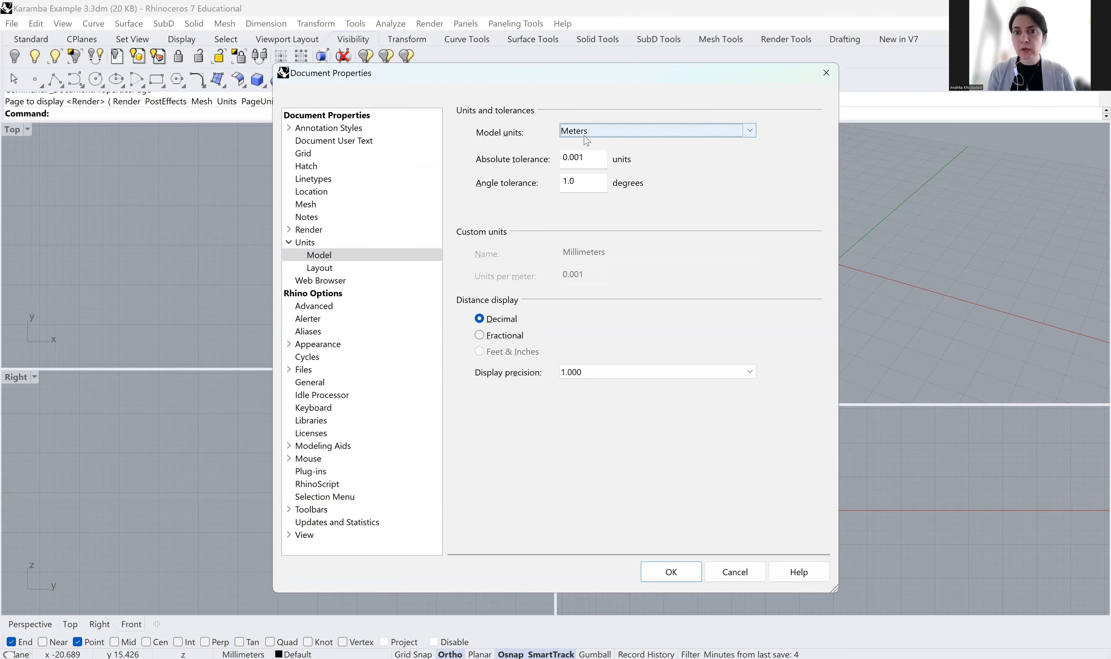
left_click(682, 572)
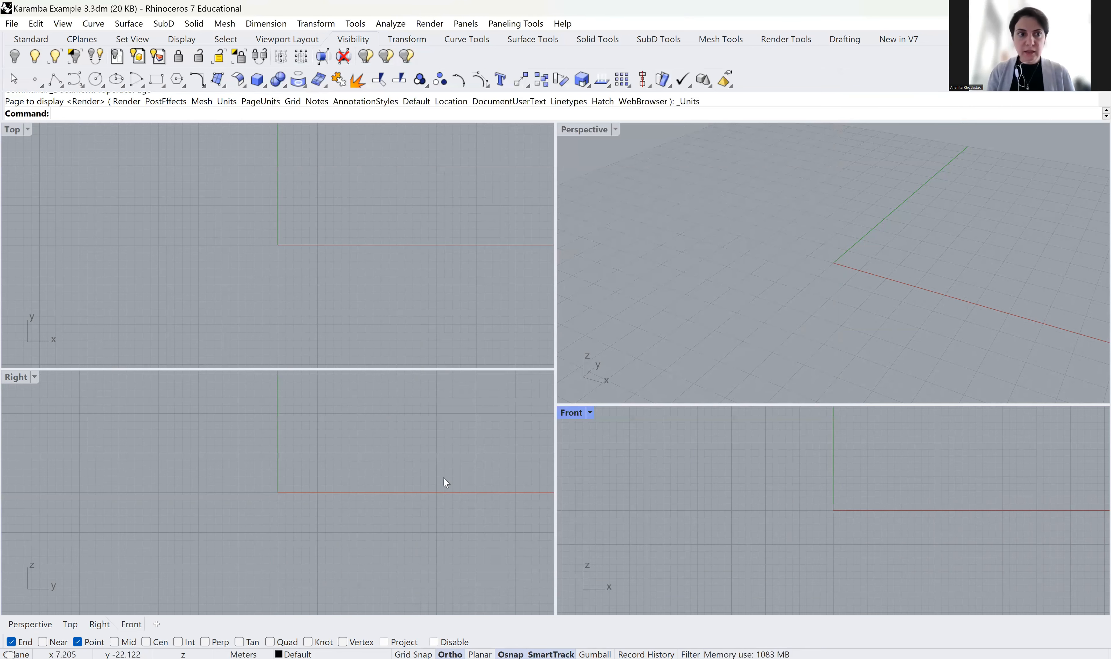
Start a line from 0,0,0 with length 340, then cancel the oversized line
type("Line")
key("Return")
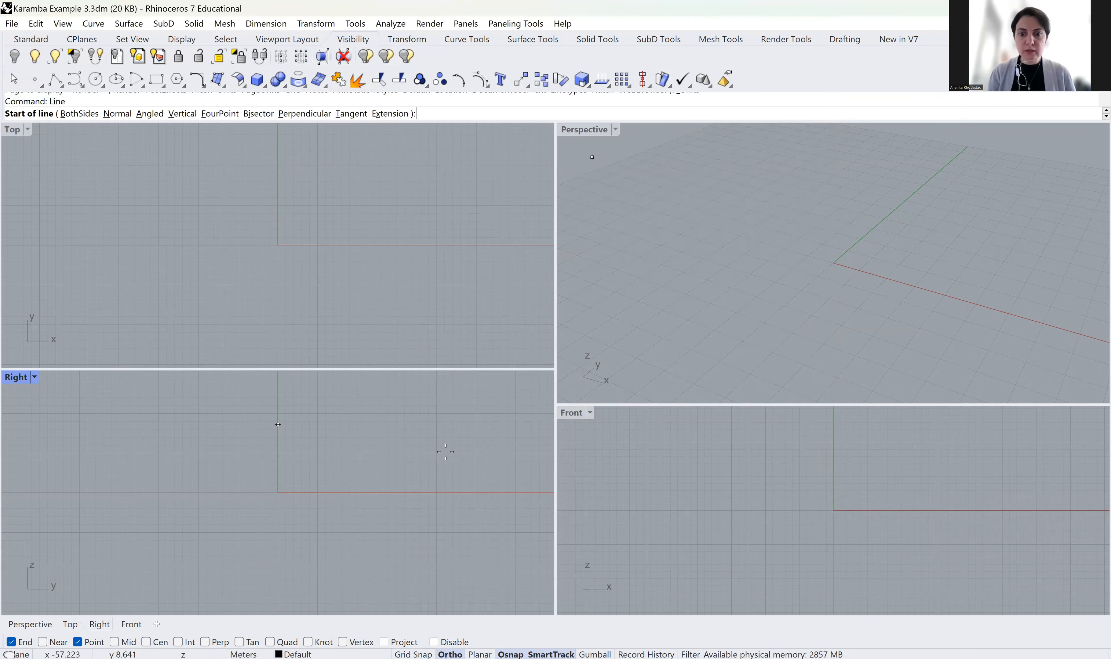
type("0,0,0")
key("Return")
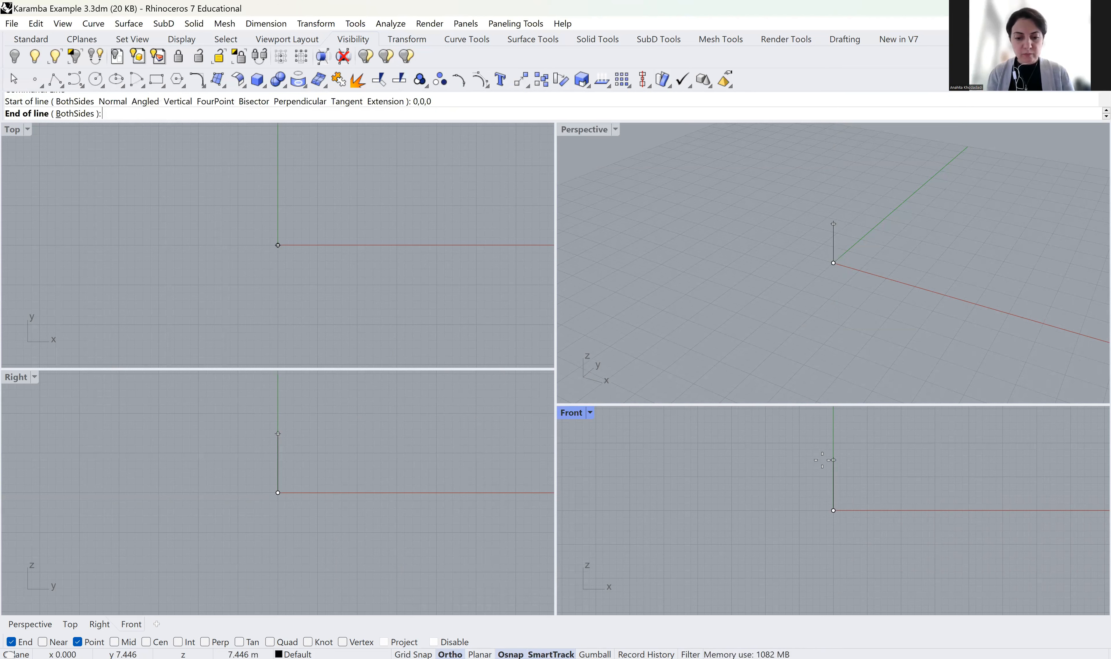
type("340")
key("Return")
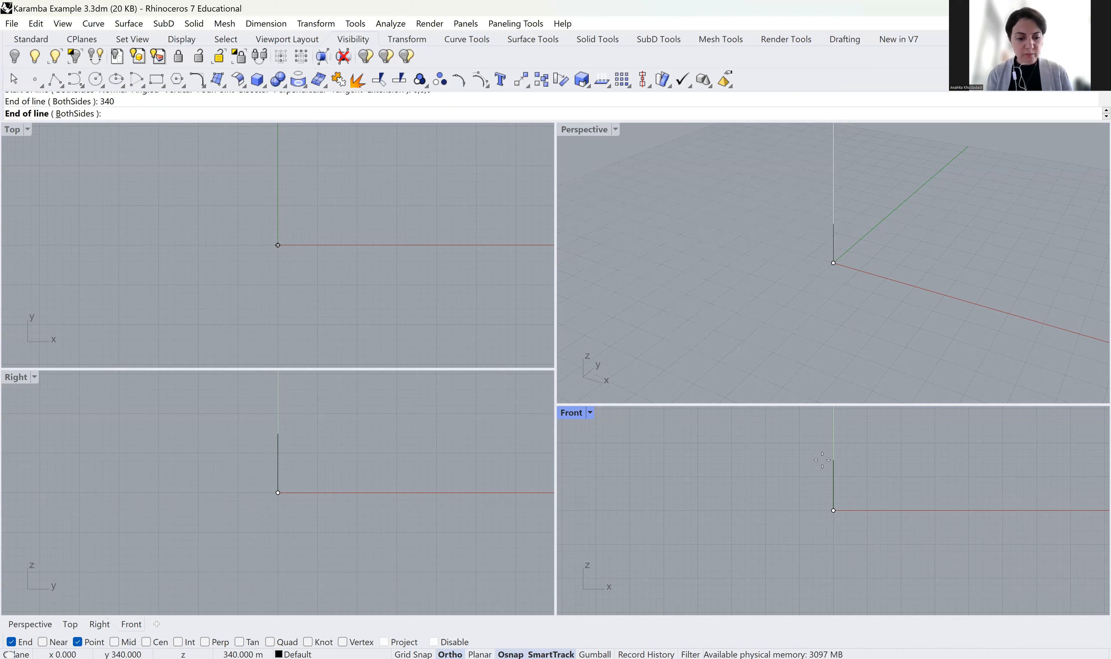
key("Escape")
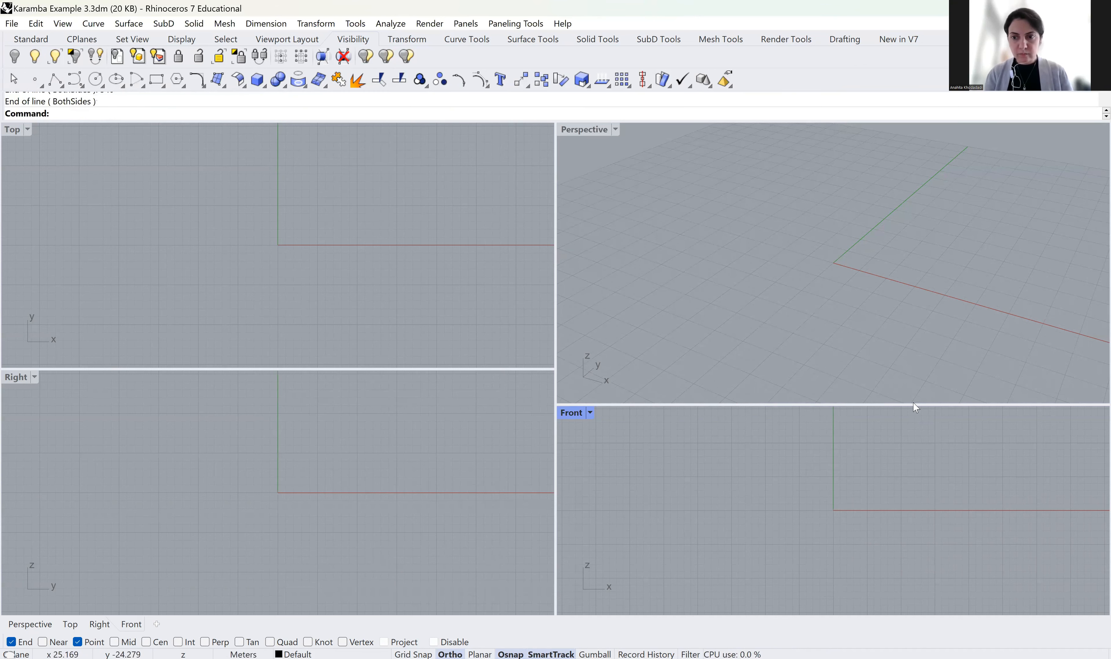
Draw the first 3.4 m column straight up from the origin
key("Return")
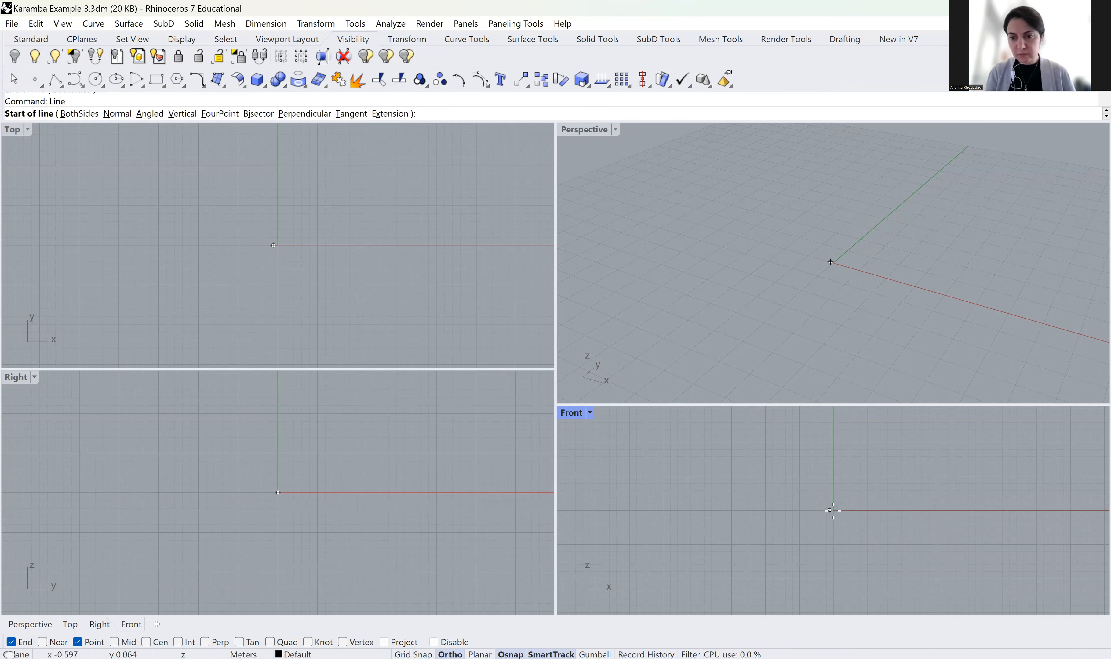
type("0,0")
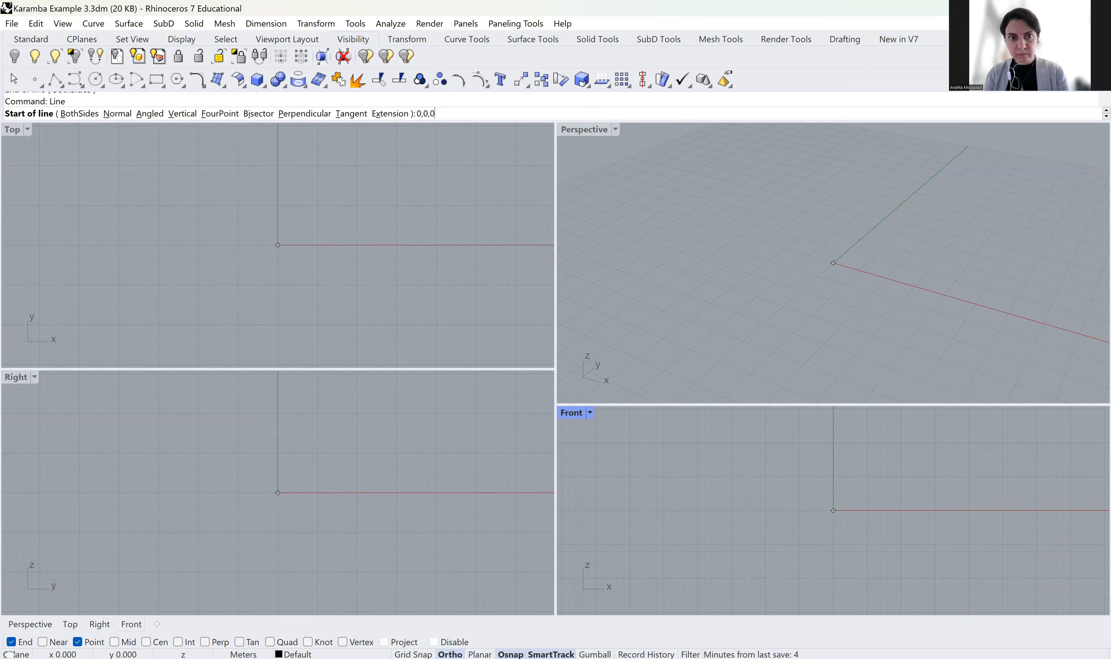
type(",0")
key("Return")
type("3.4")
key("Return")
left_click(847, 479)
scroll(820, 265, "up", 5)
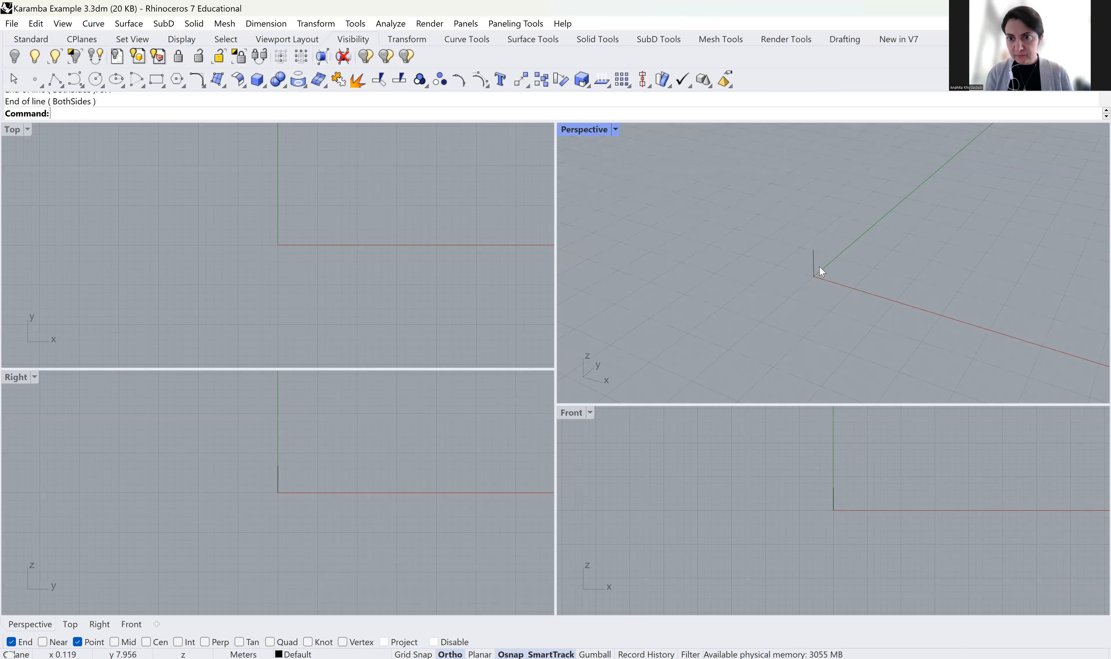
scroll(819, 267, "up", 2)
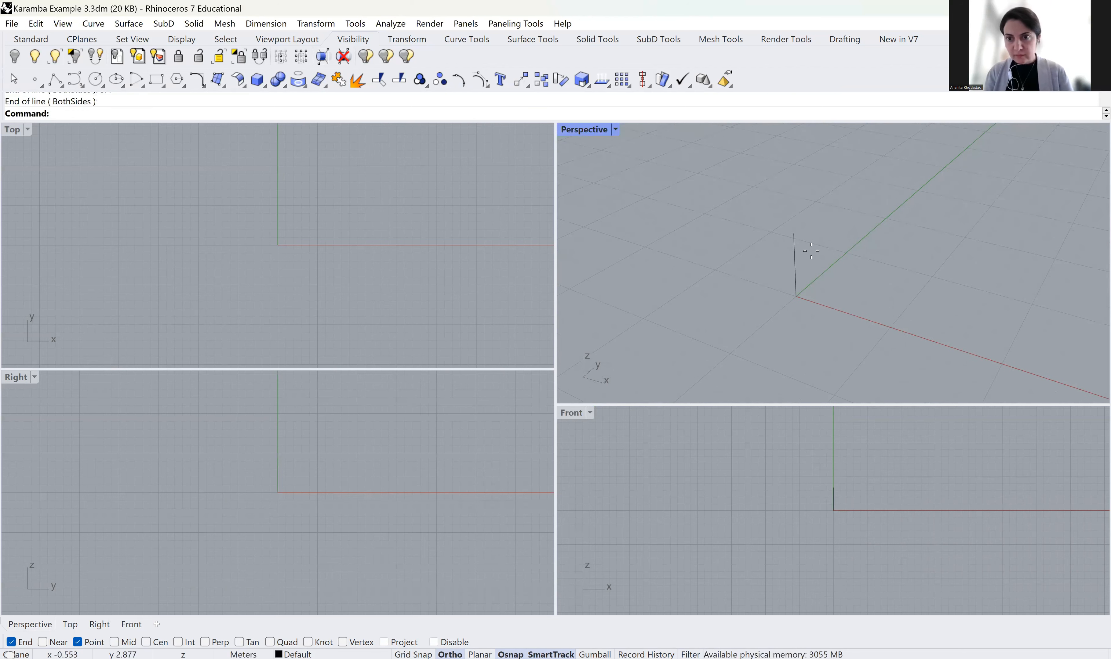
Draw the 5 m beam along X from the column's top
right_click(816, 267)
left_click(794, 233)
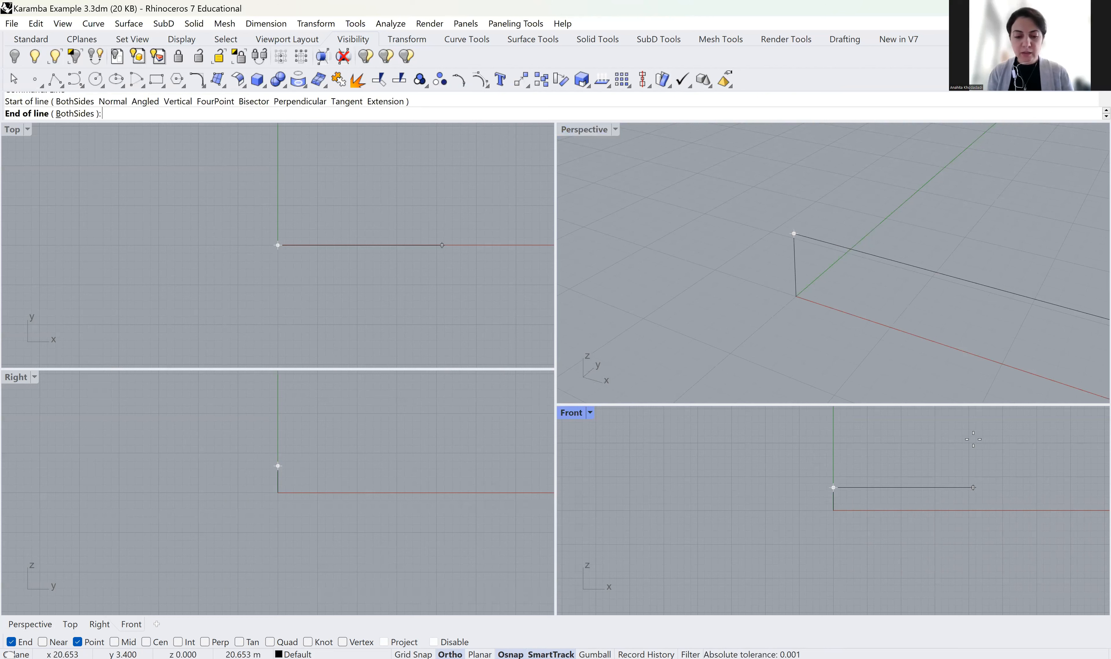
type("5")
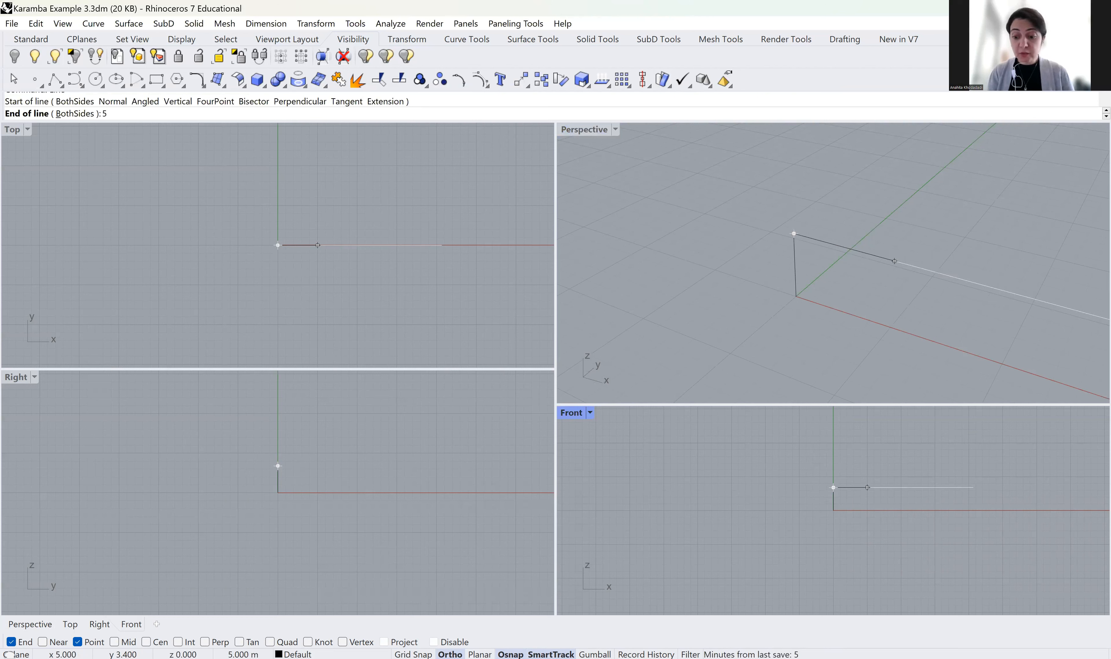
key("Return")
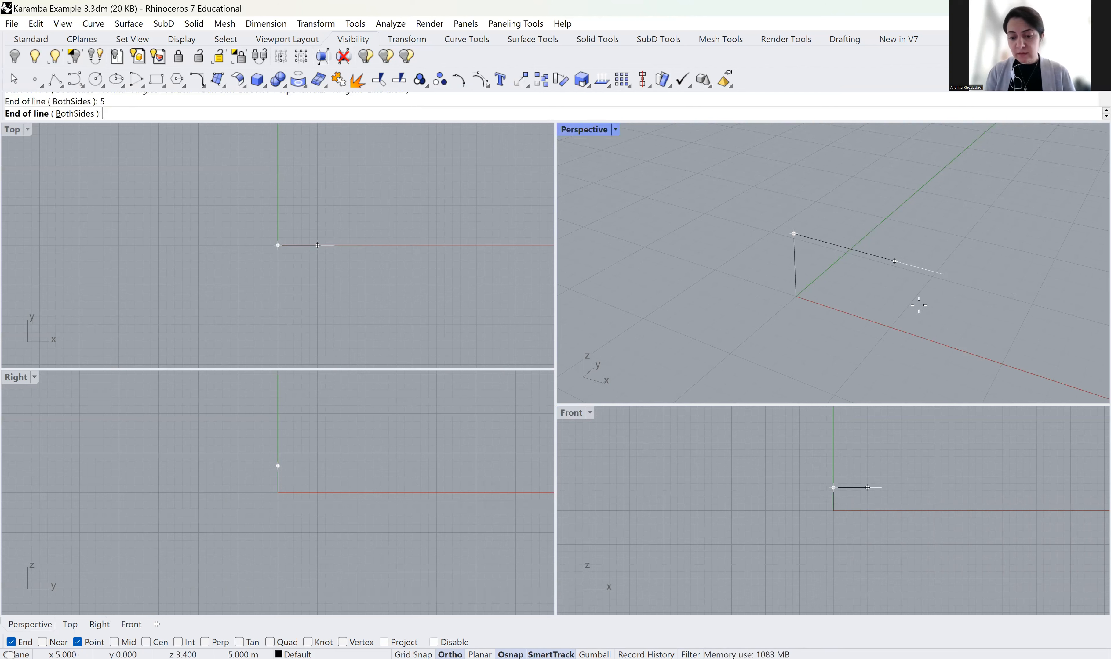
left_click(873, 488)
Draw the 3.4 m second column down from the beam's end, then select the top beam
key("Return")
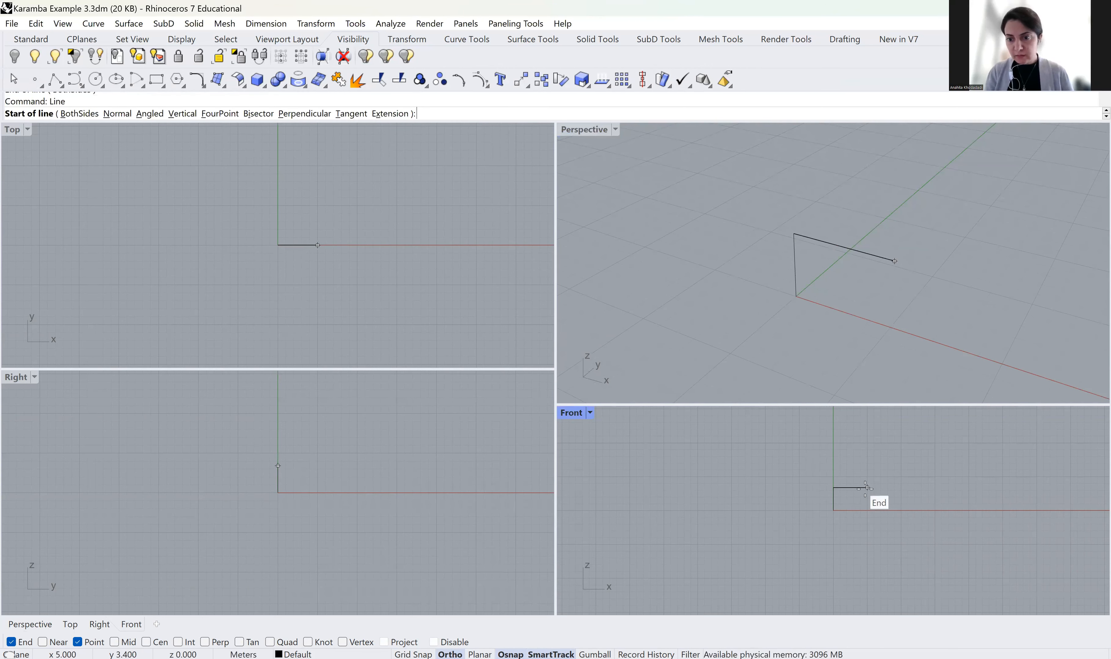
left_click(866, 488)
type("3")
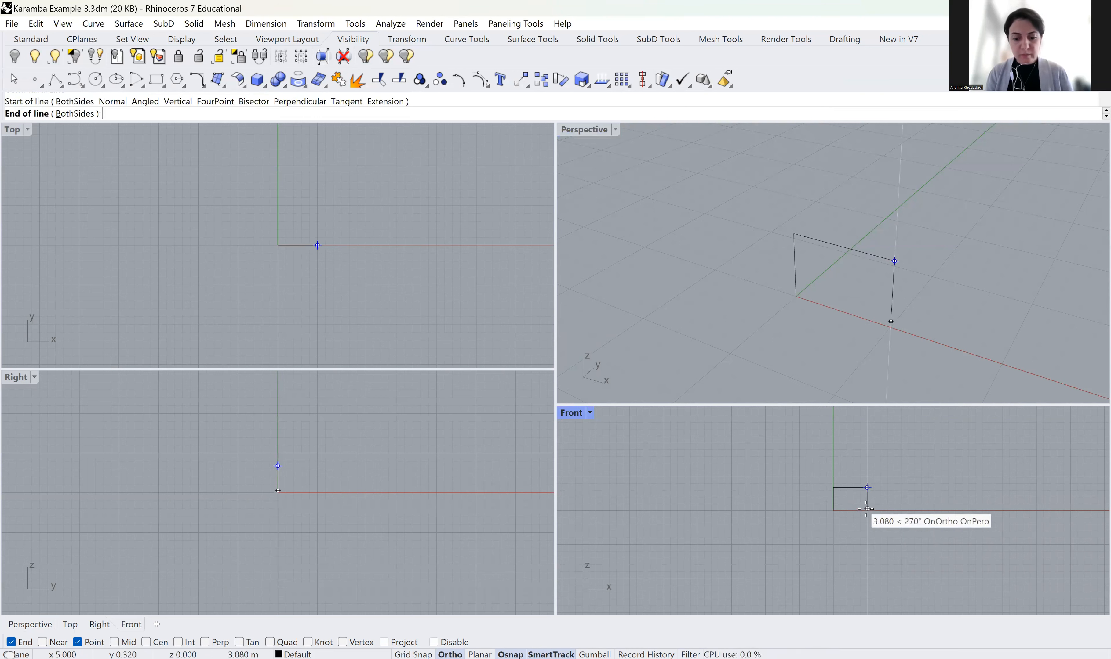
type(".4")
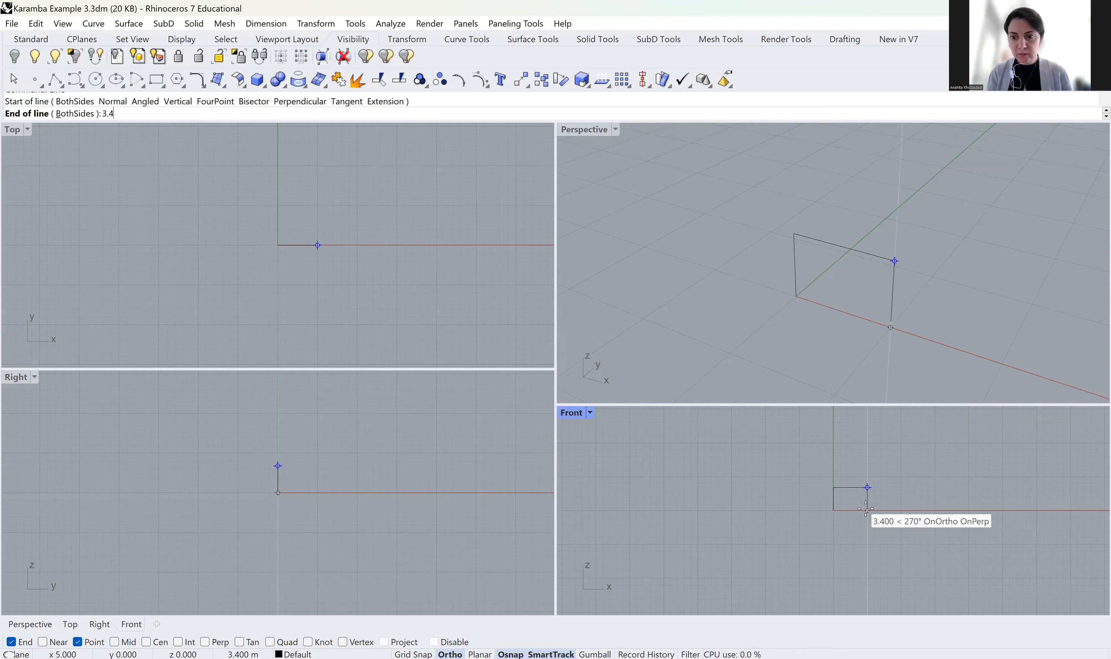
key("Return")
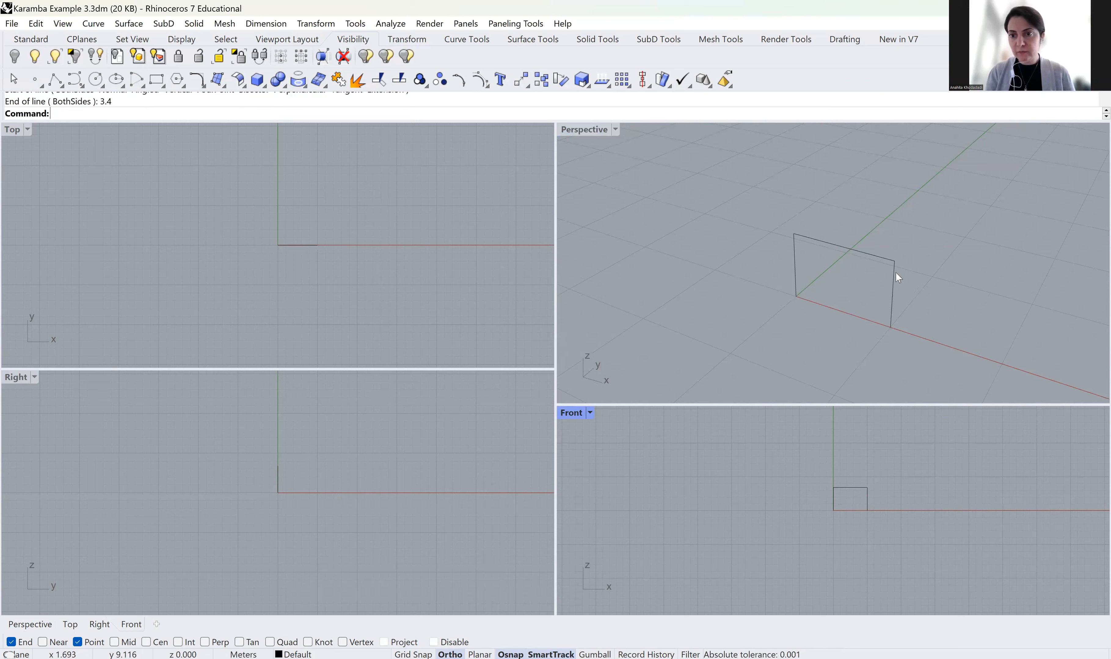
scroll(895, 259, "up", 3)
scroll(802, 235, "up", 2)
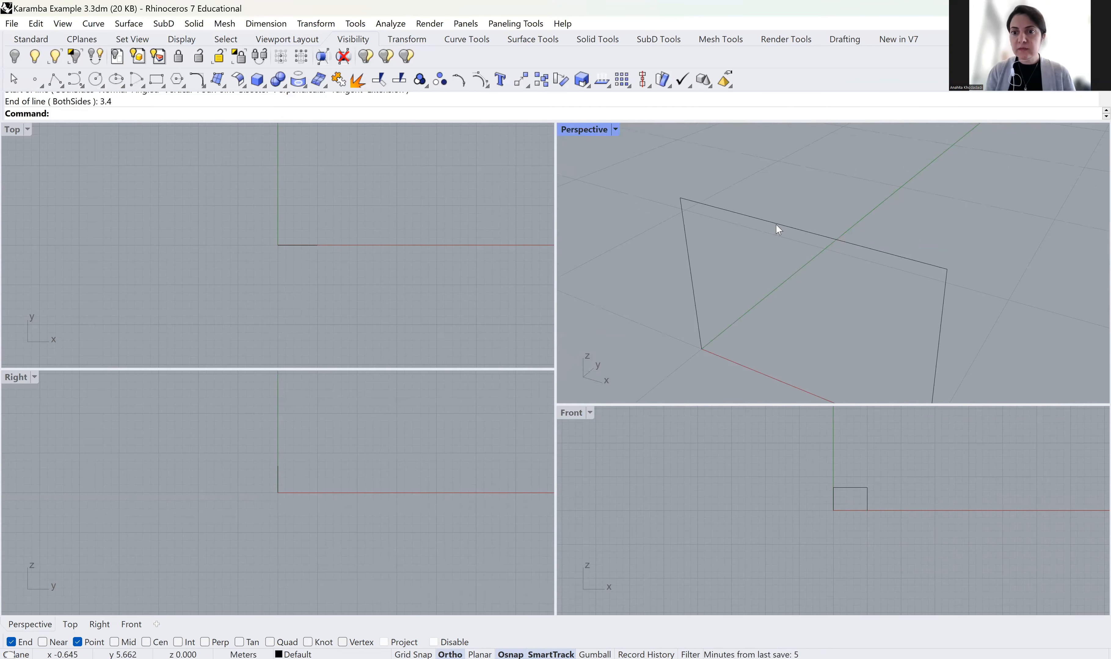
left_click(746, 222)
scroll(739, 229, "down", 2)
Select both frame columns and launch Grasshopper
left_click(707, 249)
left_click(855, 303)
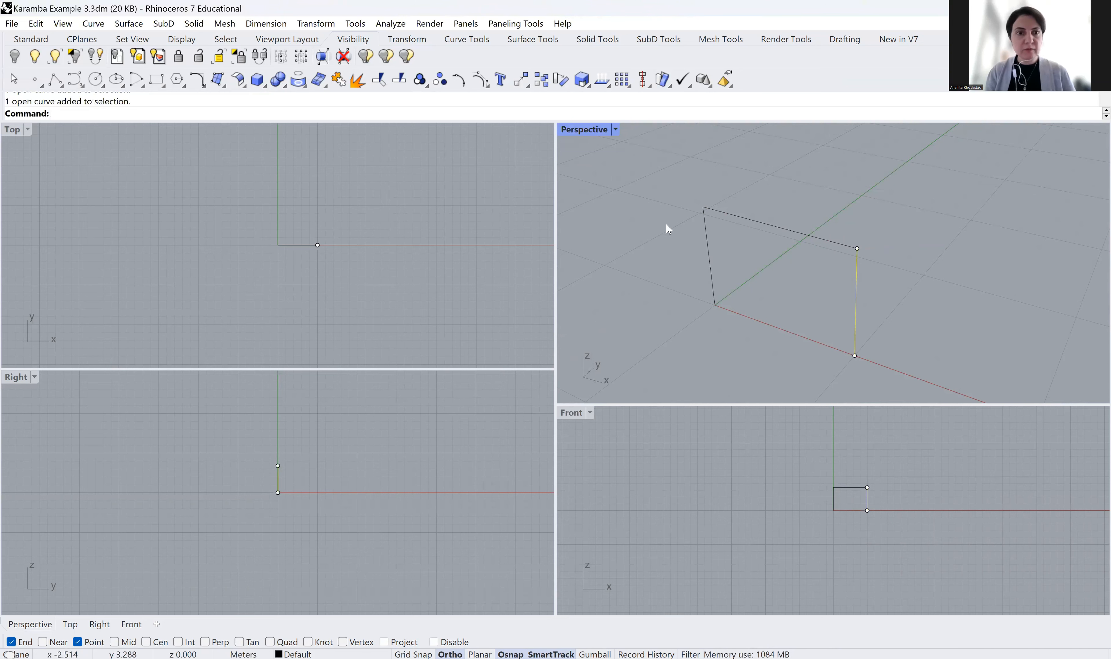
type("Grasshopper")
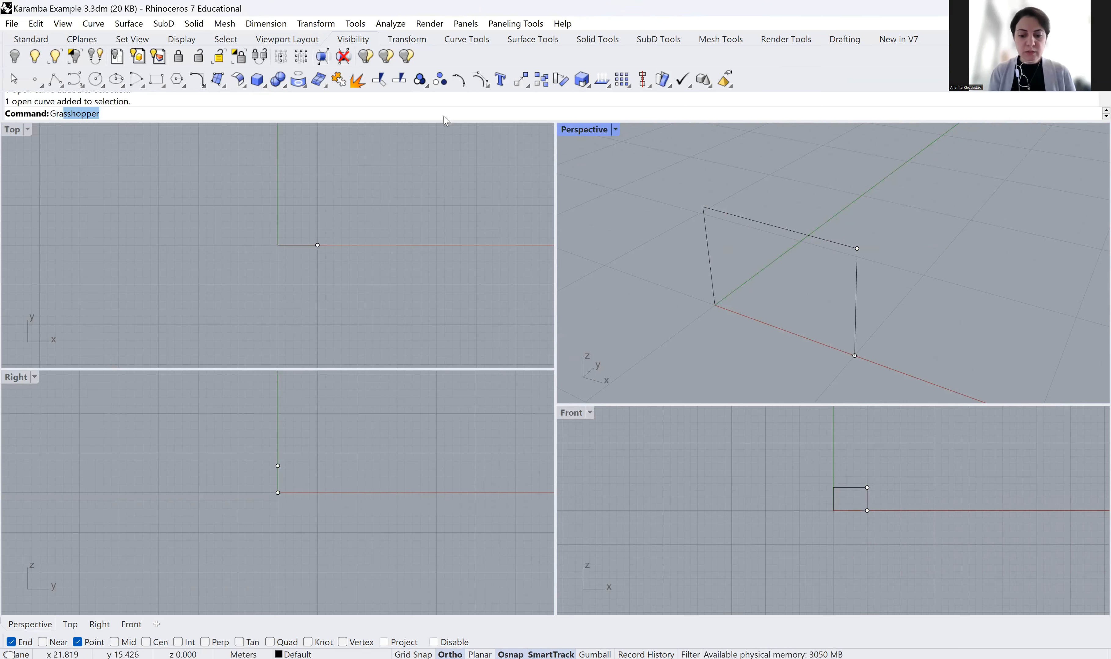
key("Return")
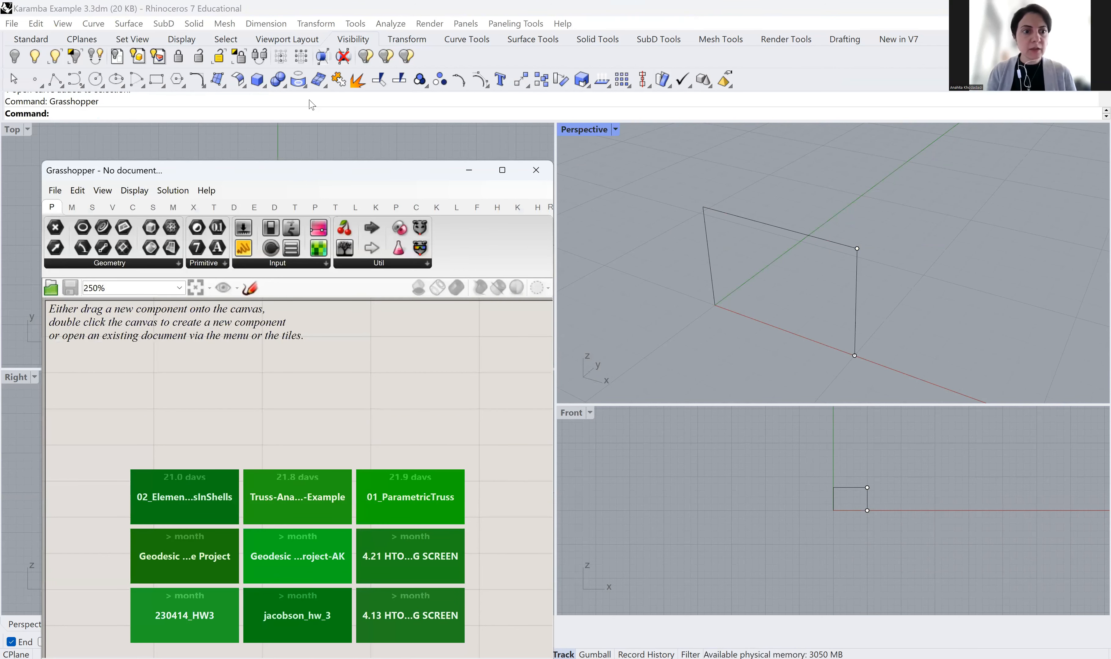
Place a Curve (Crv) parameter on the canvas by searching 'curve'
right_click(118, 296)
left_click(114, 288)
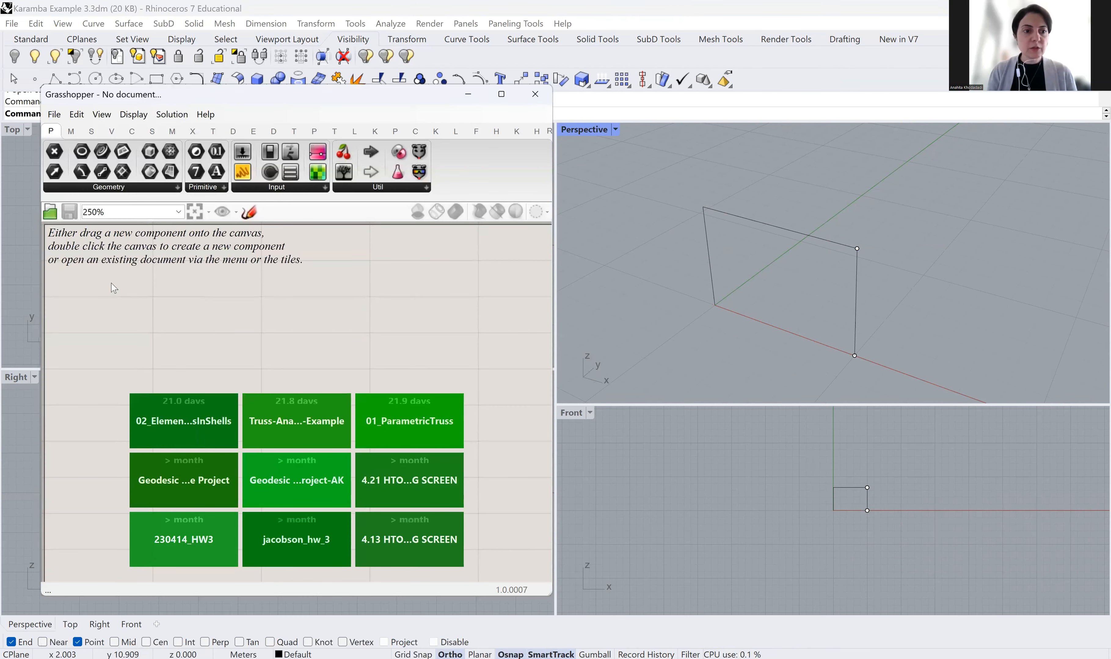
double_click(114, 288)
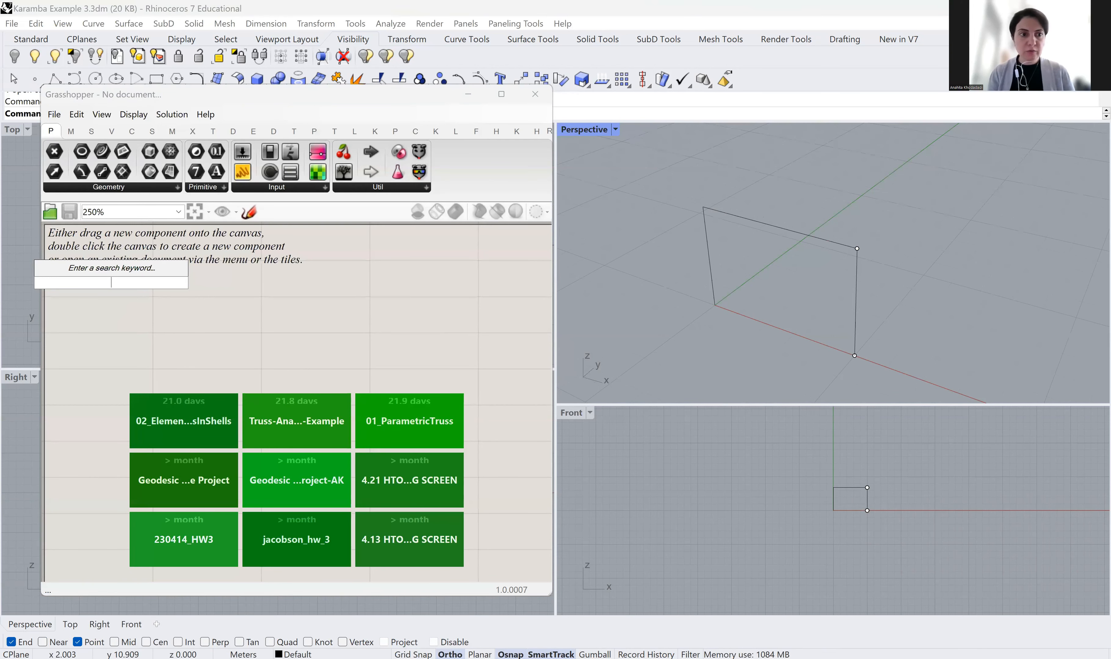
type("curve")
key("Return")
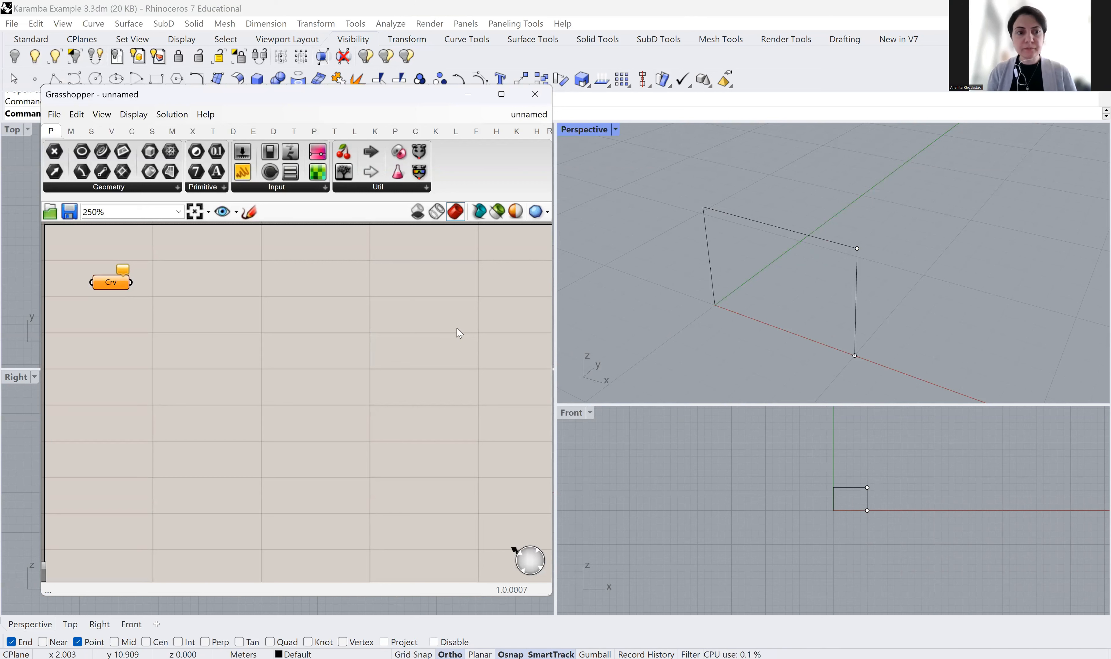
Rename the Crv parameter to Beam and duplicate it below
left_click(691, 367)
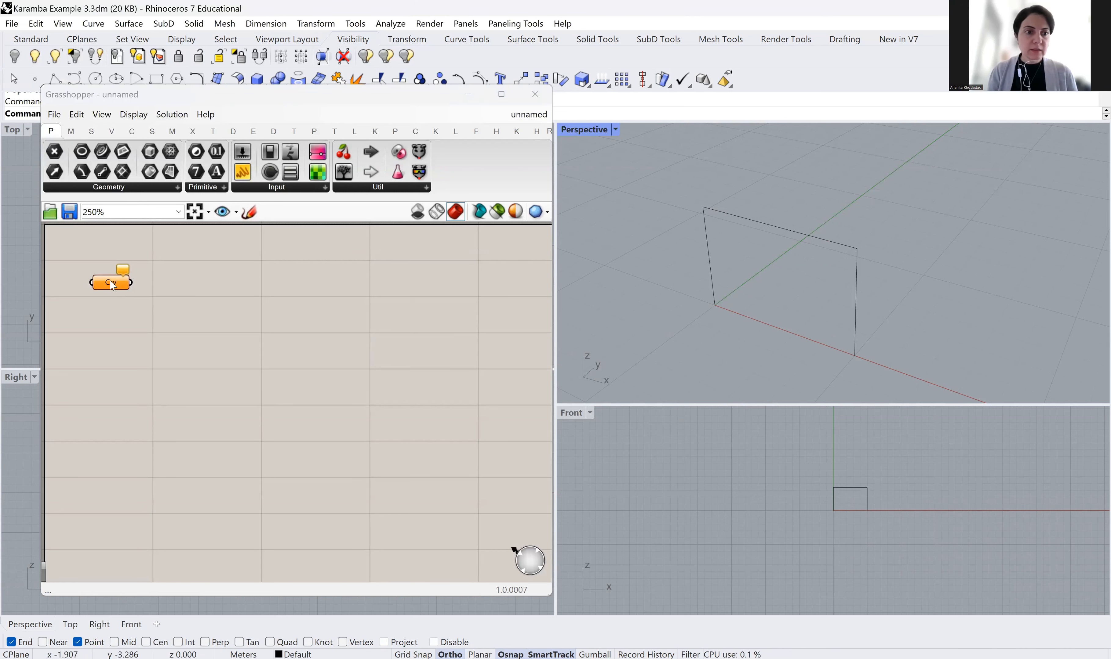
right_click(111, 283)
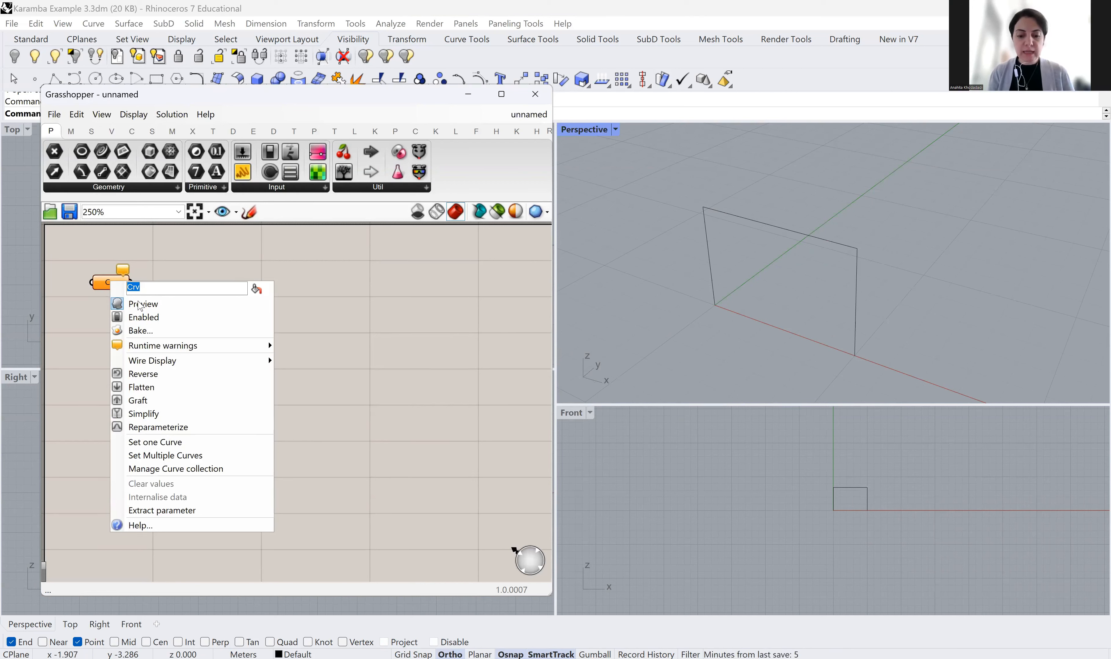
type("Beam")
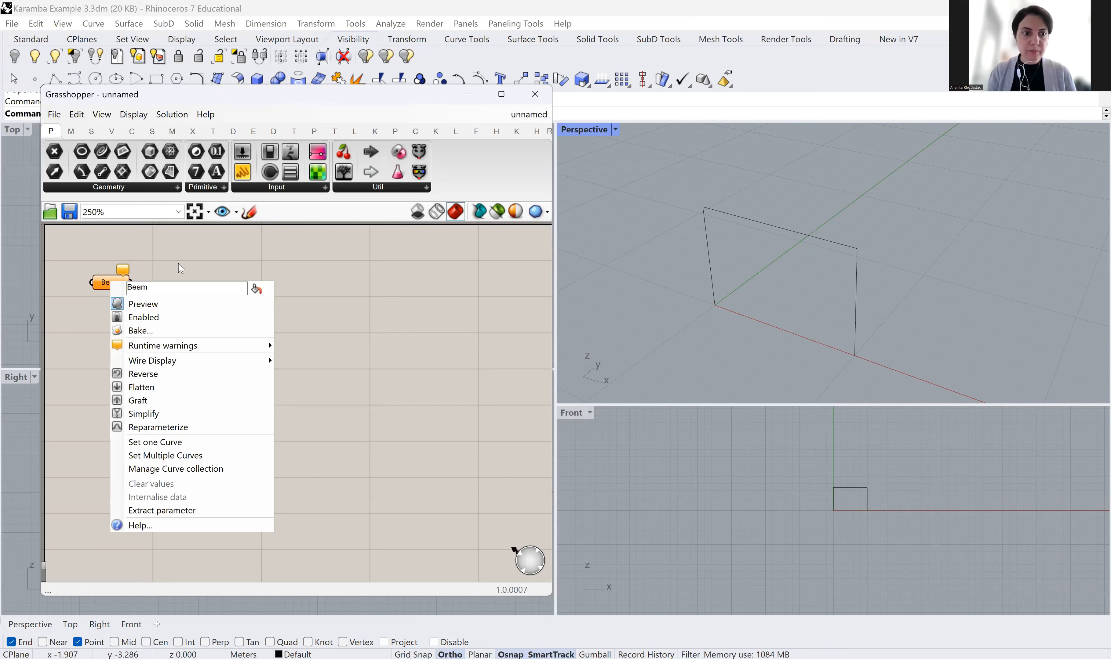
key("Return")
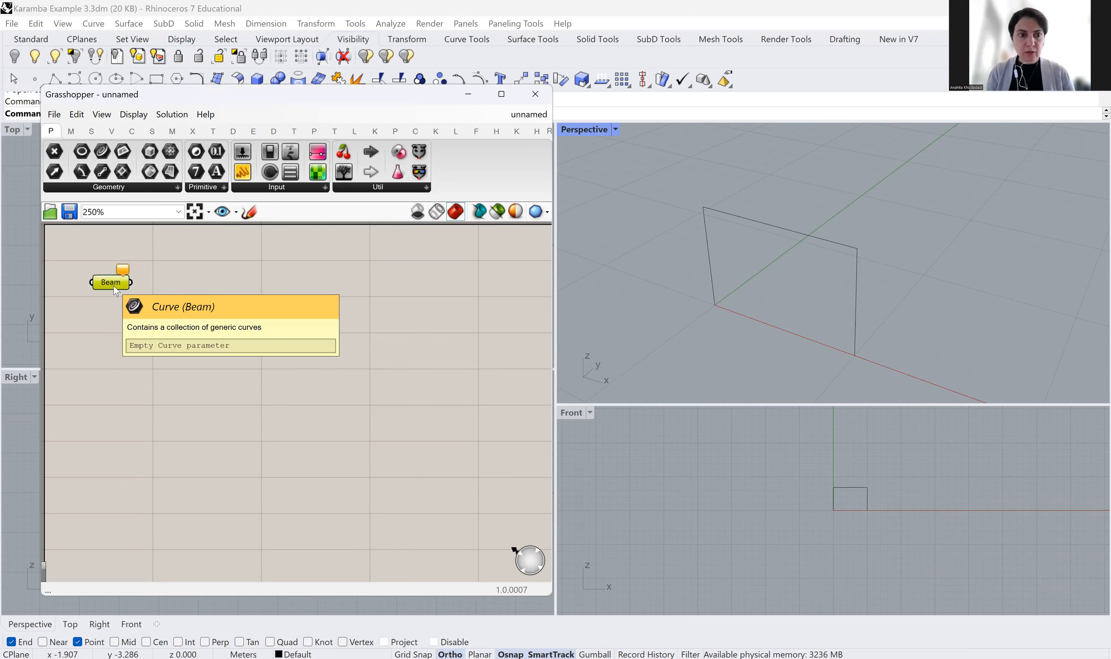
left_click_drag(113, 284, 113, 368, "alt")
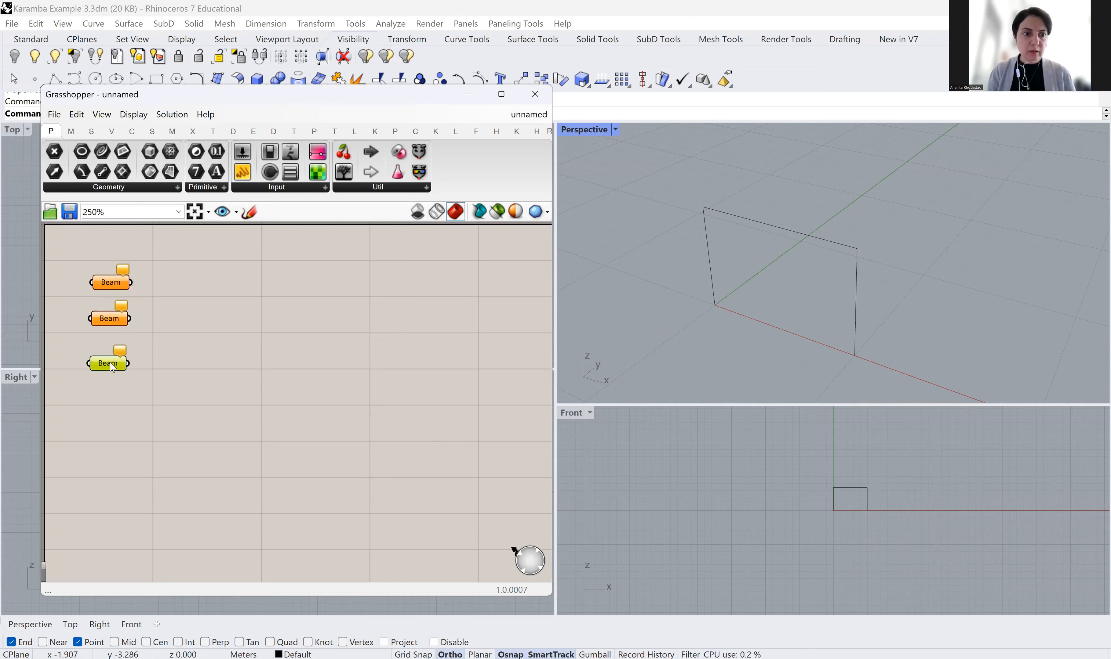
Rename the second parameter to Column A
right_click(113, 323)
left_click_drag(168, 332, 99, 332)
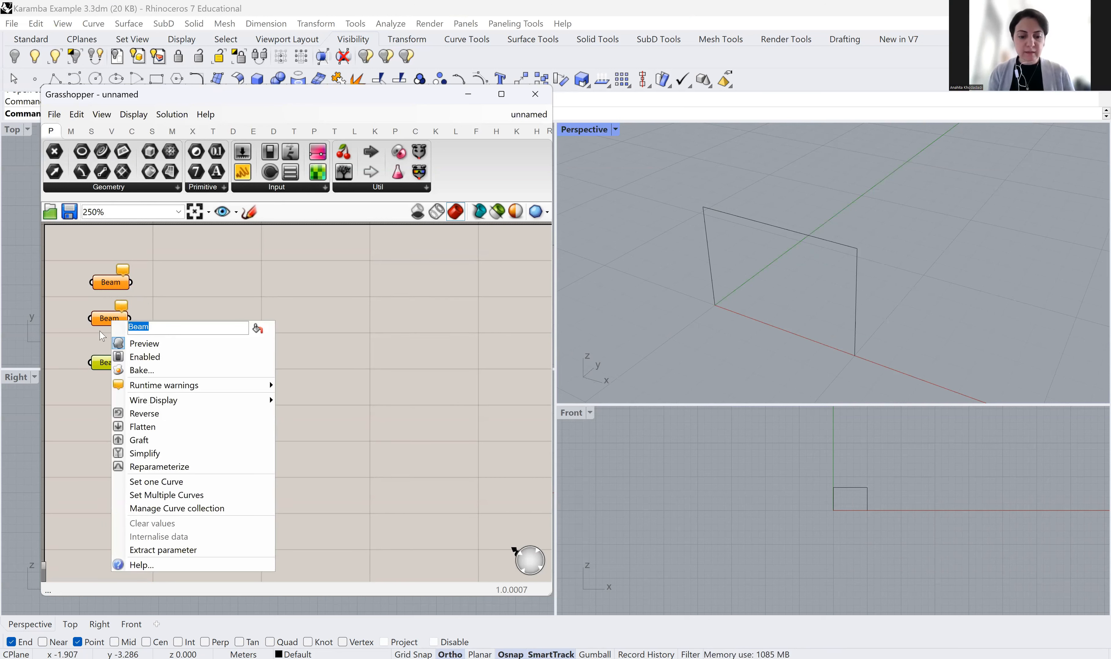
type("Column")
key("Caps_Lock")
type("A")
key("Return")
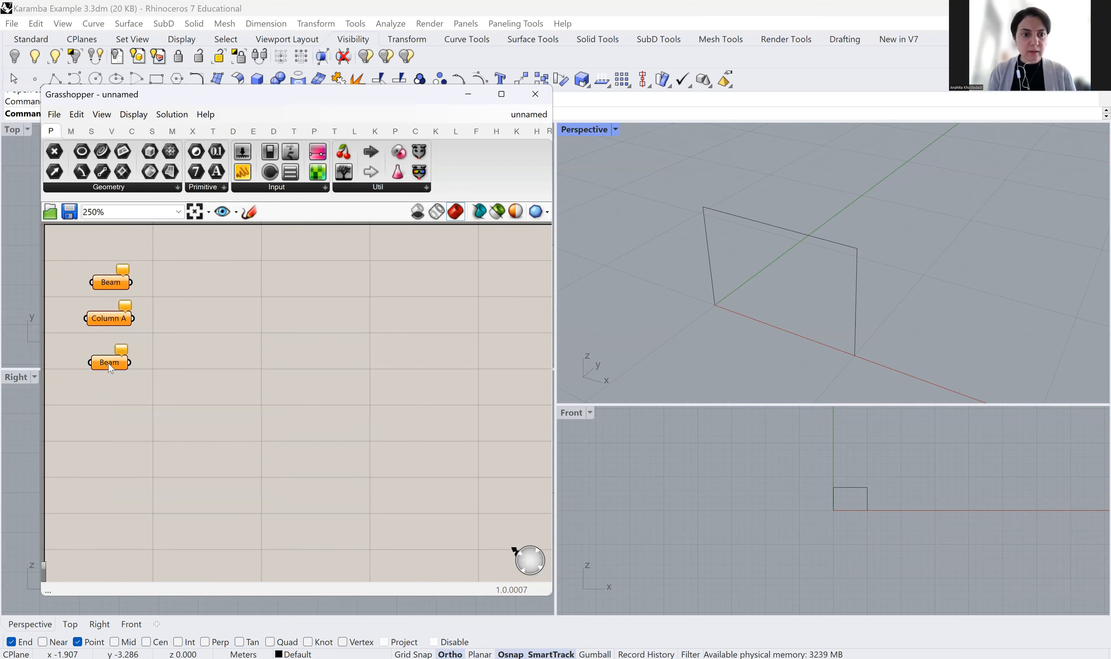
Rename the third parameter to Column B
right_click(111, 369)
left_click_drag(151, 372, 126, 372)
type("Column")
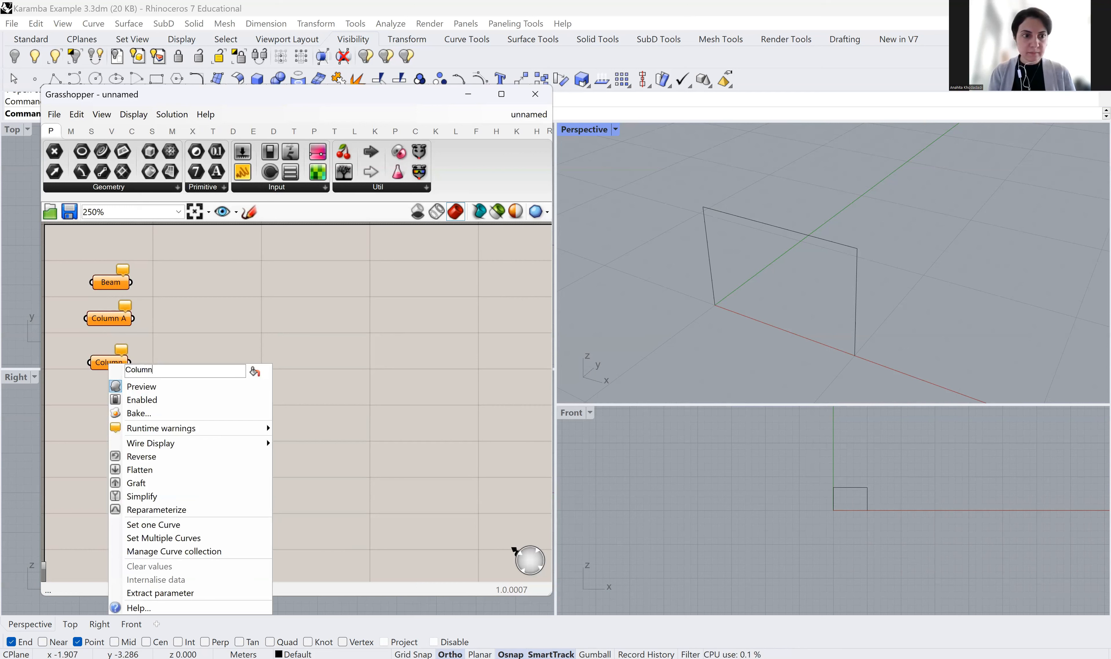
type(" B")
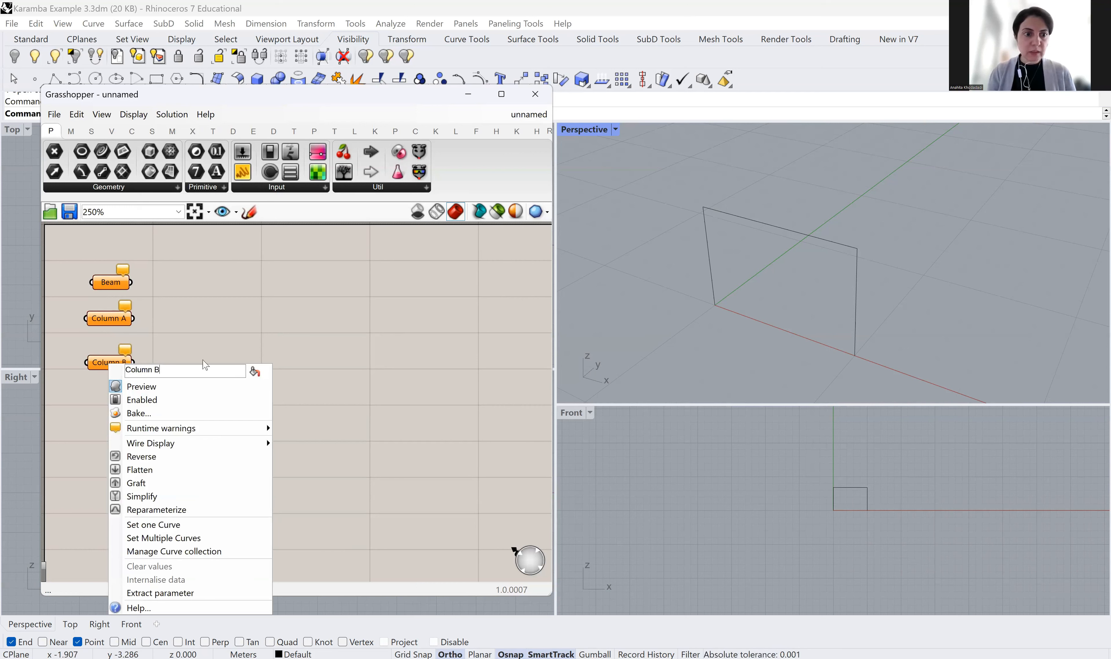
right_click(145, 297)
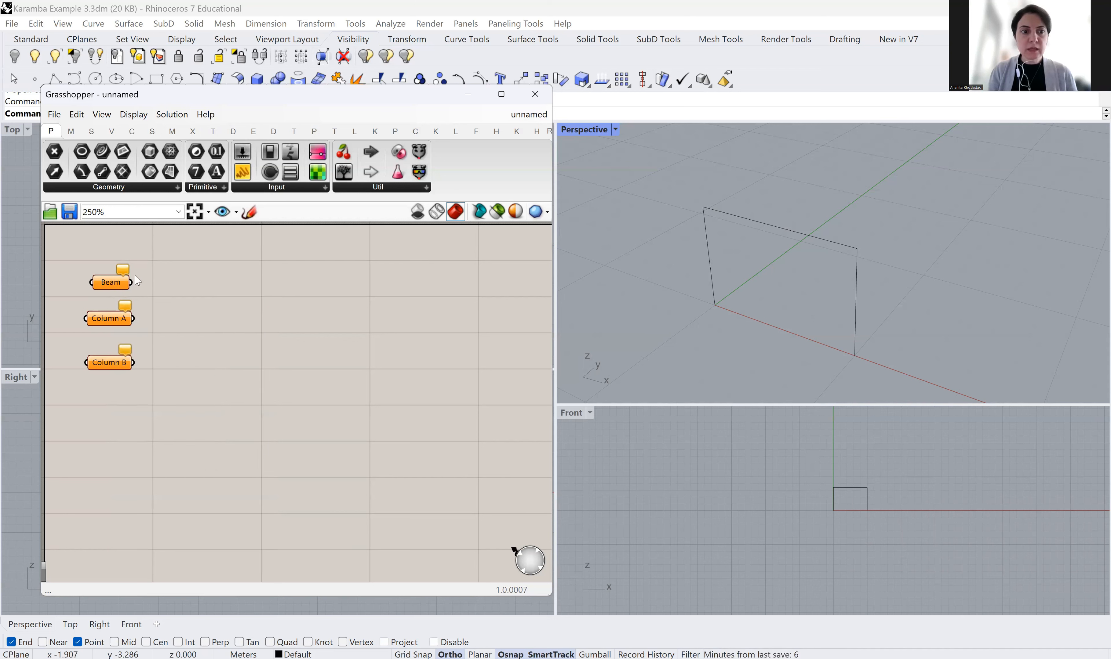
mouse_move(105, 285)
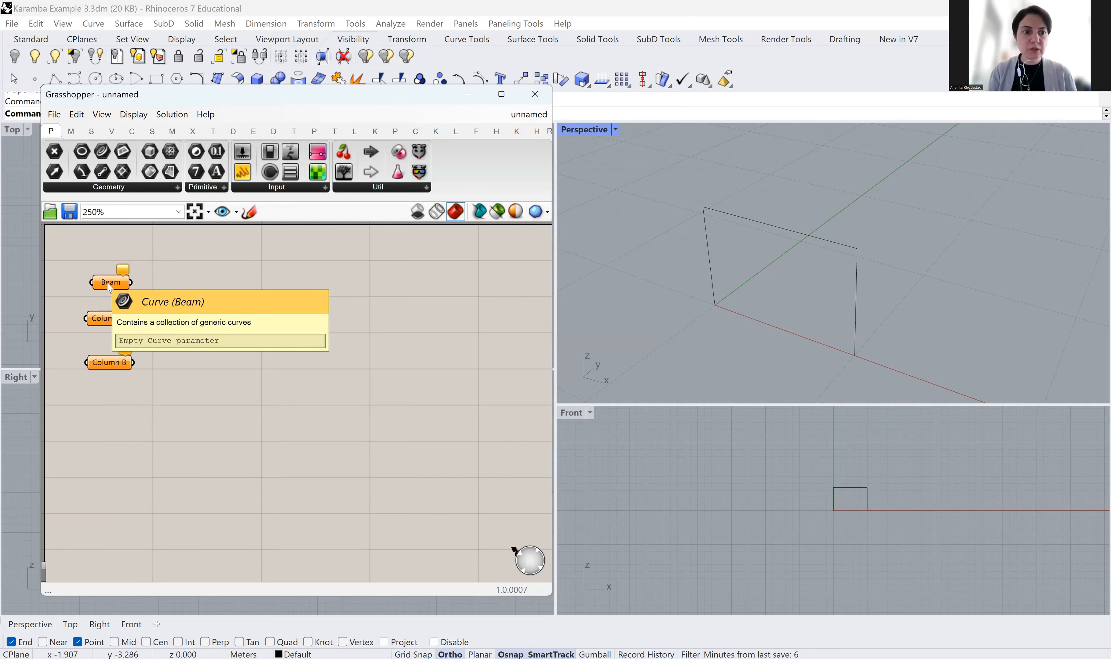
Set one Curve for each: top edge as Beam, left edge as Column A, right edge as Column B
right_click(109, 287)
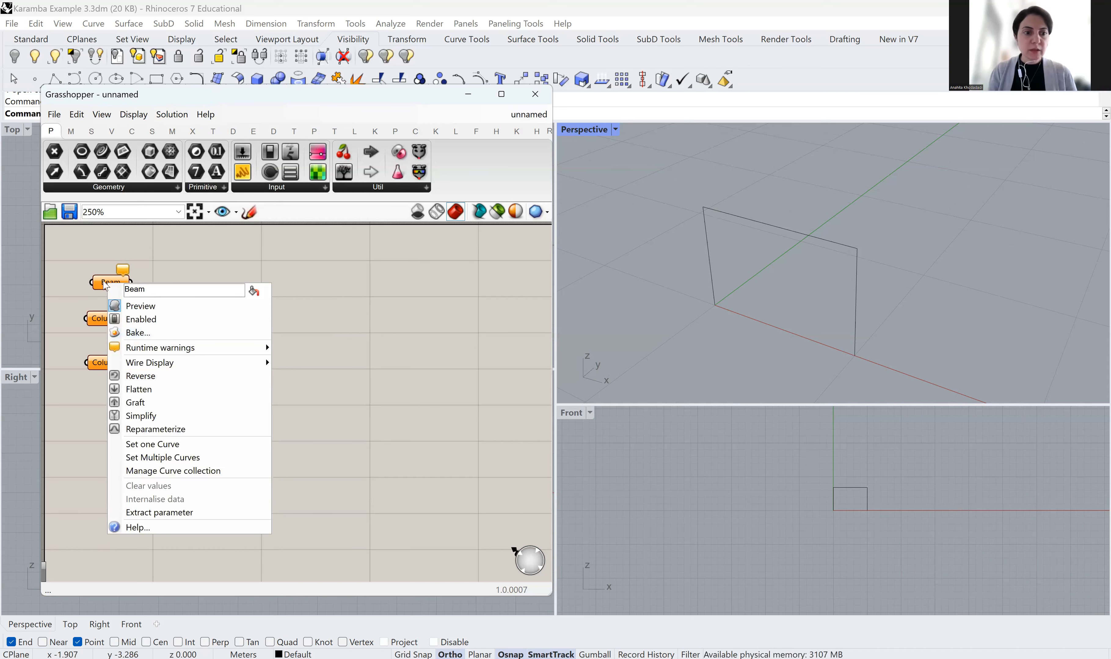
left_click(134, 446)
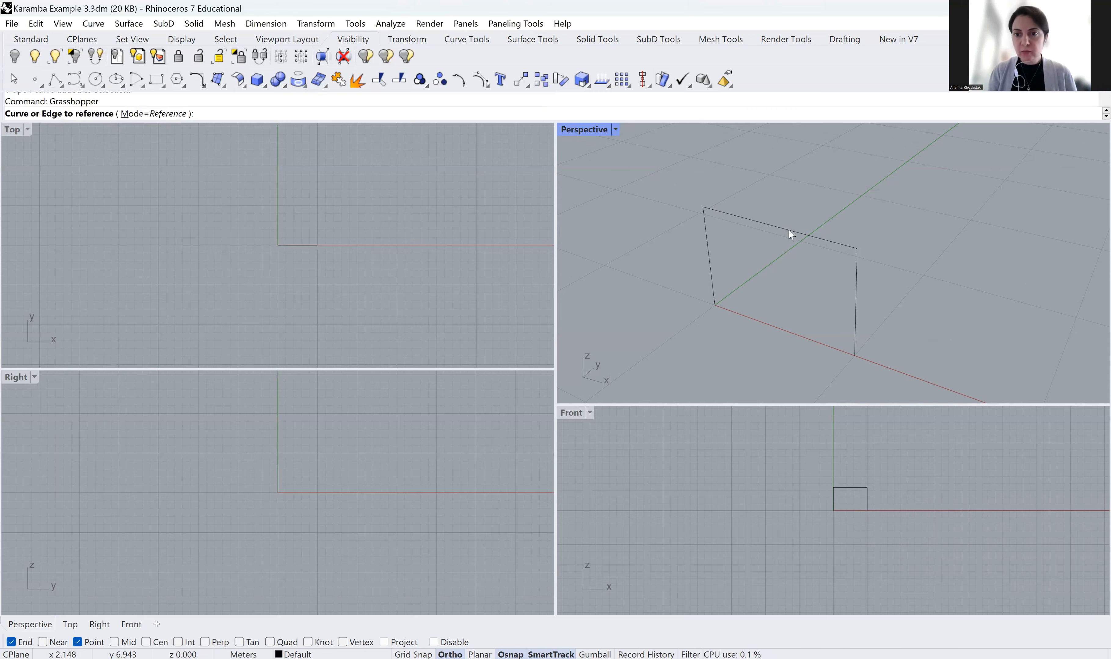
left_click(789, 231)
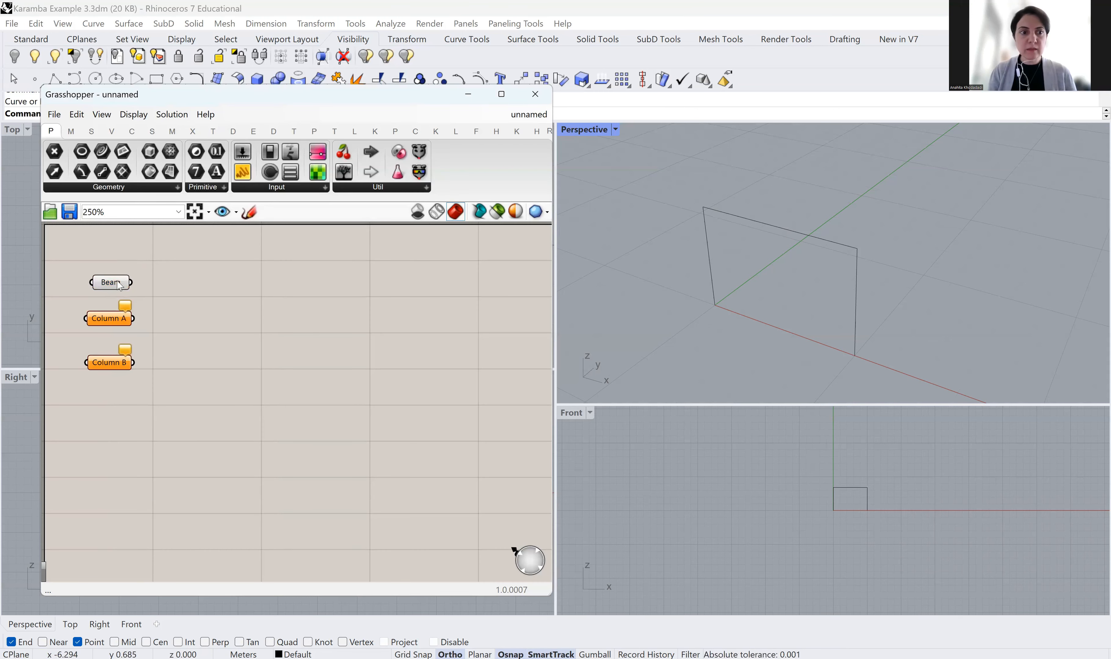
mouse_move(126, 294)
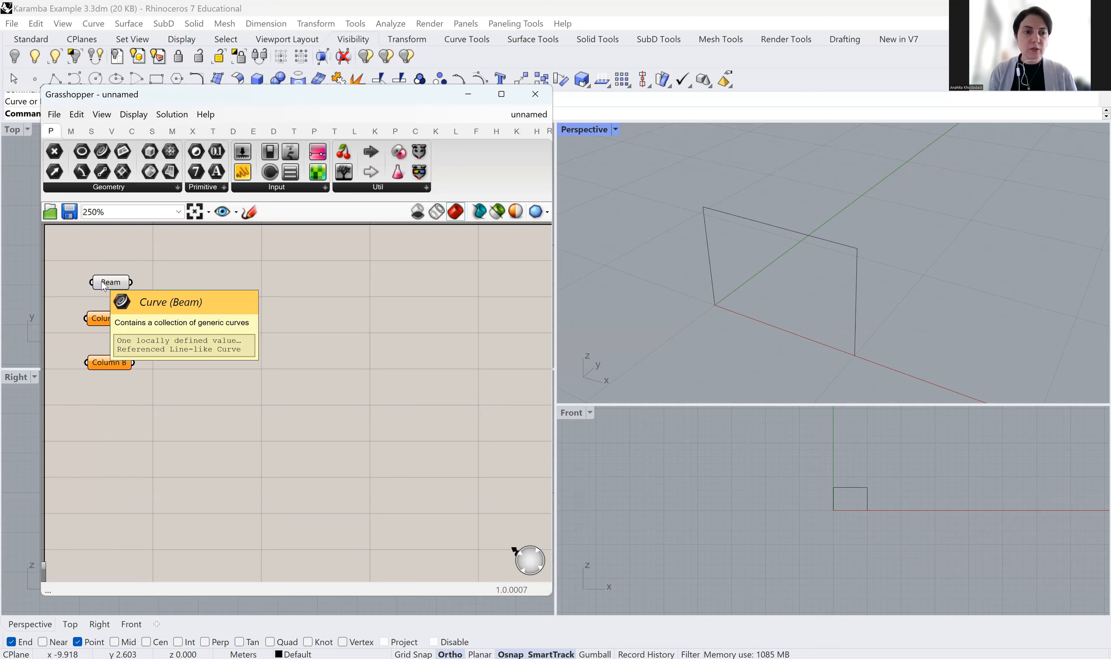
right_click(110, 321)
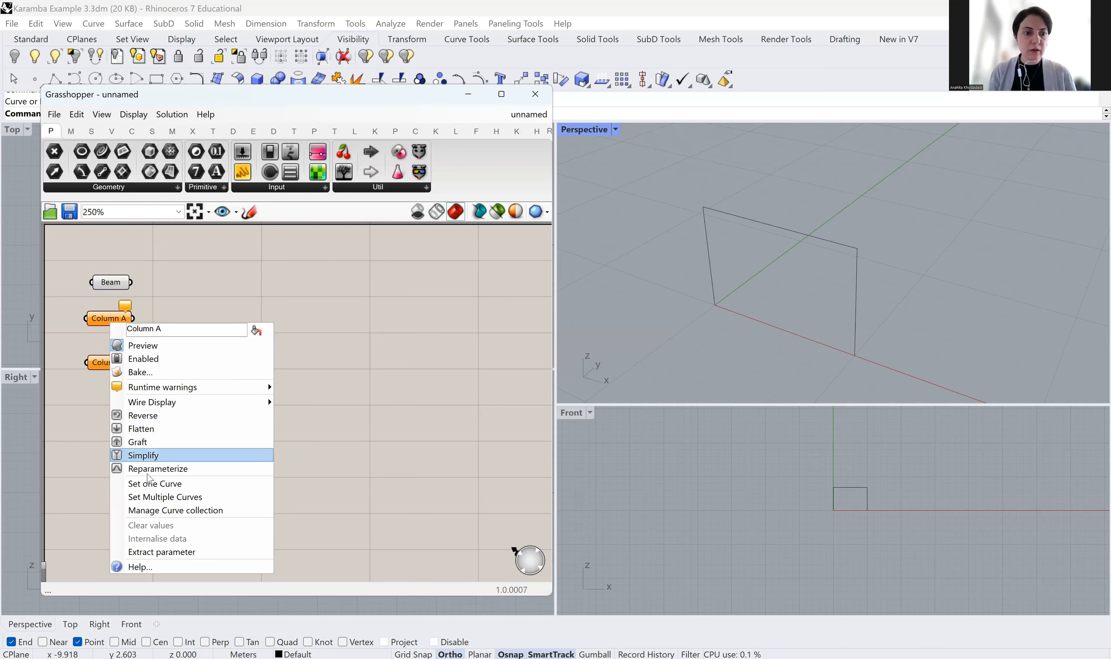
left_click(151, 484)
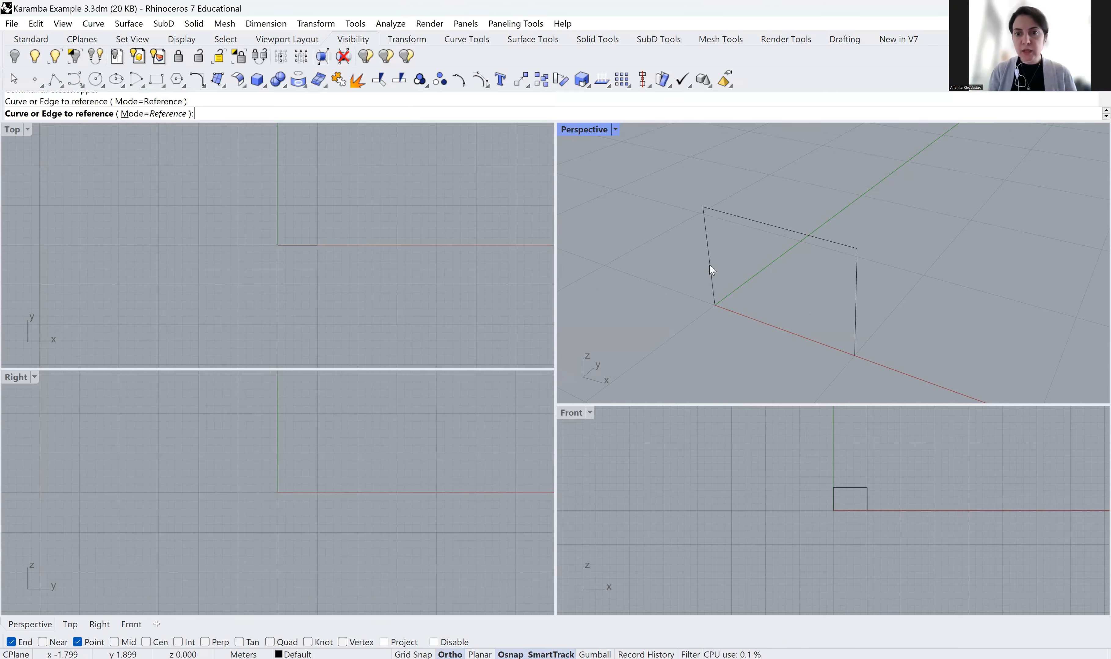
left_click(709, 266)
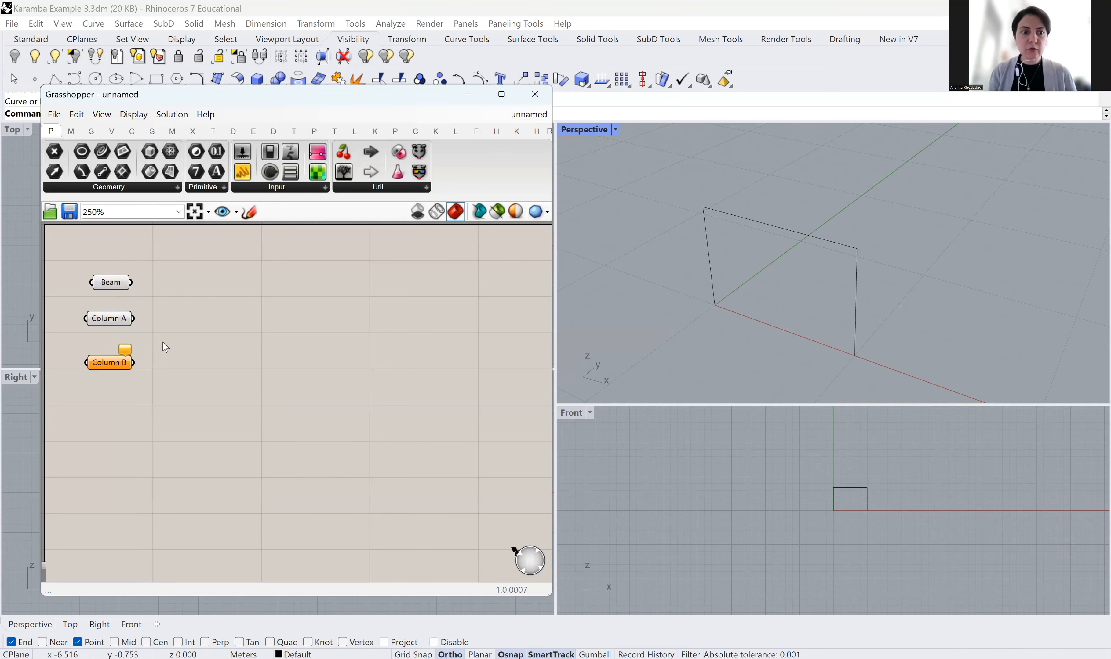
right_click(113, 366)
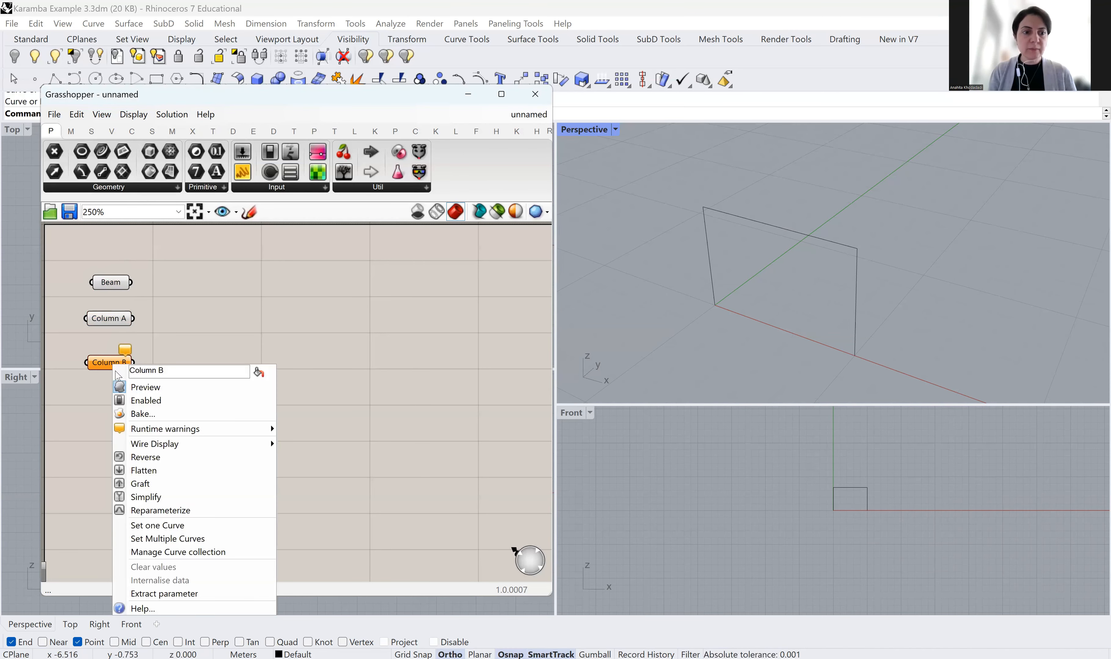
left_click(154, 526)
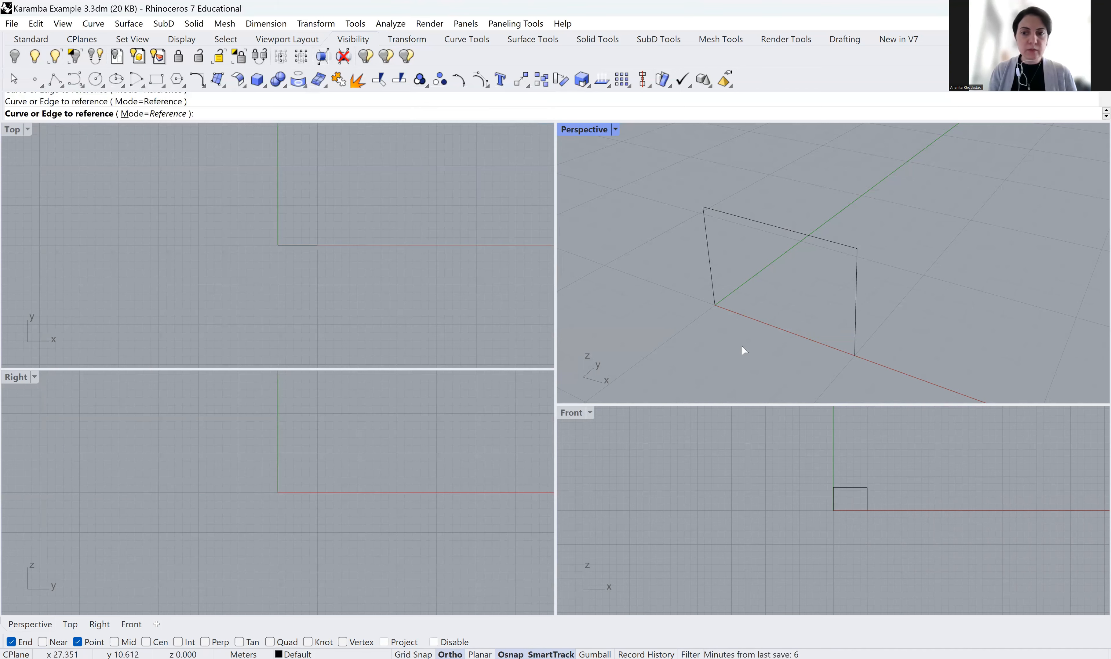
left_click(856, 317)
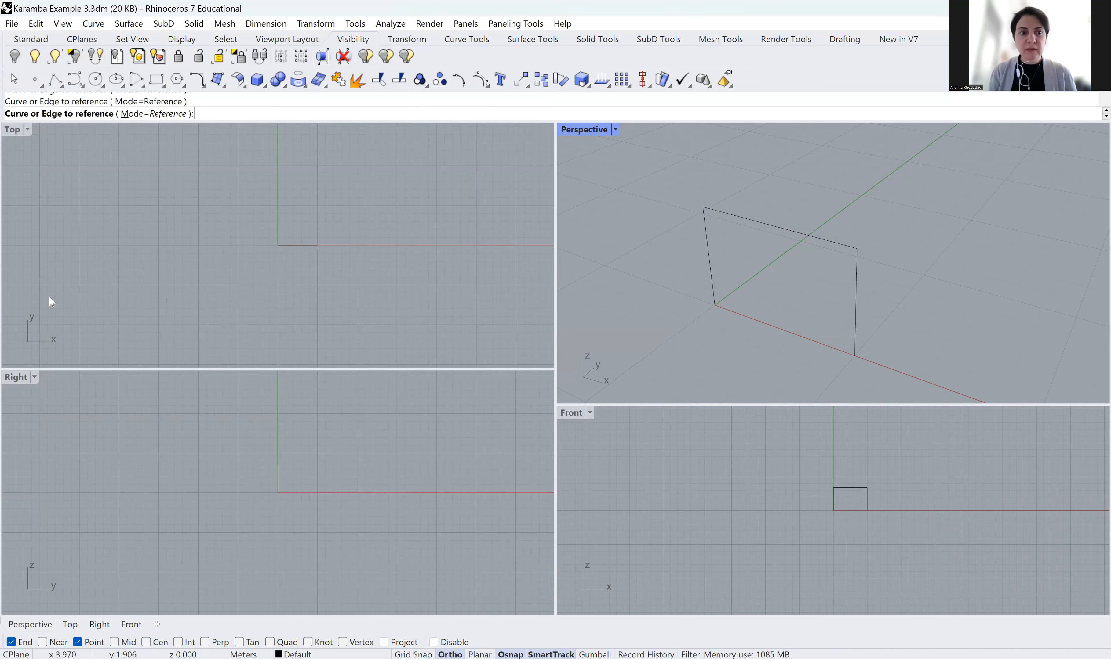
Show the Karamba3D tab, maximize Grasshopper, and expand the 1.Model component list
scroll(180, 333, "down", 3)
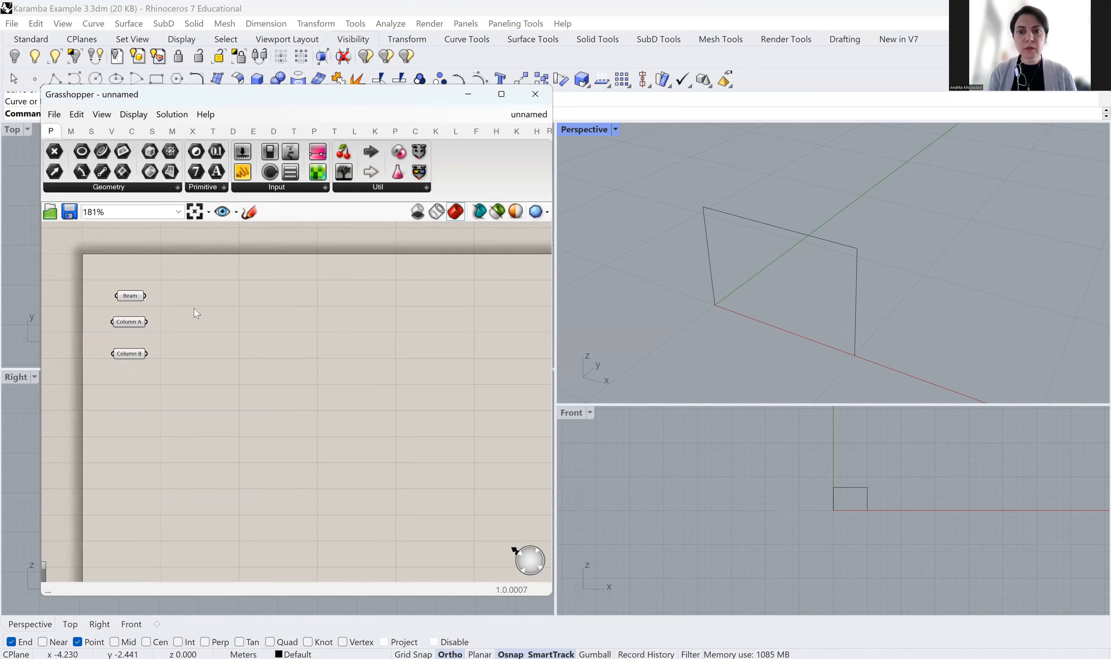
scroll(189, 307, "up", 3)
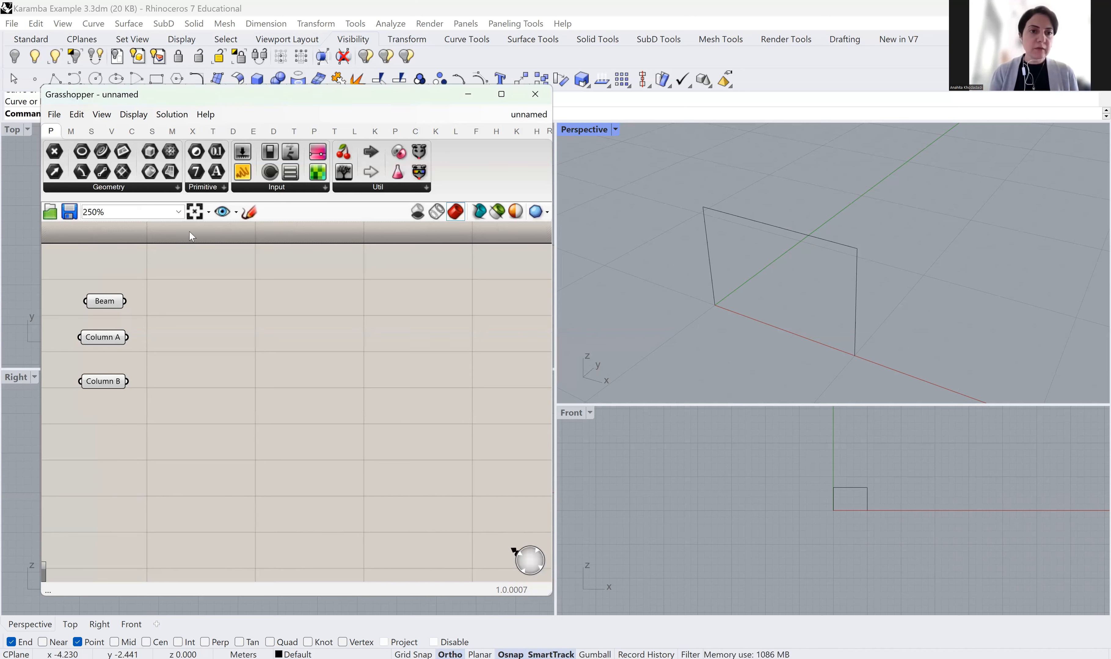
left_click(377, 136)
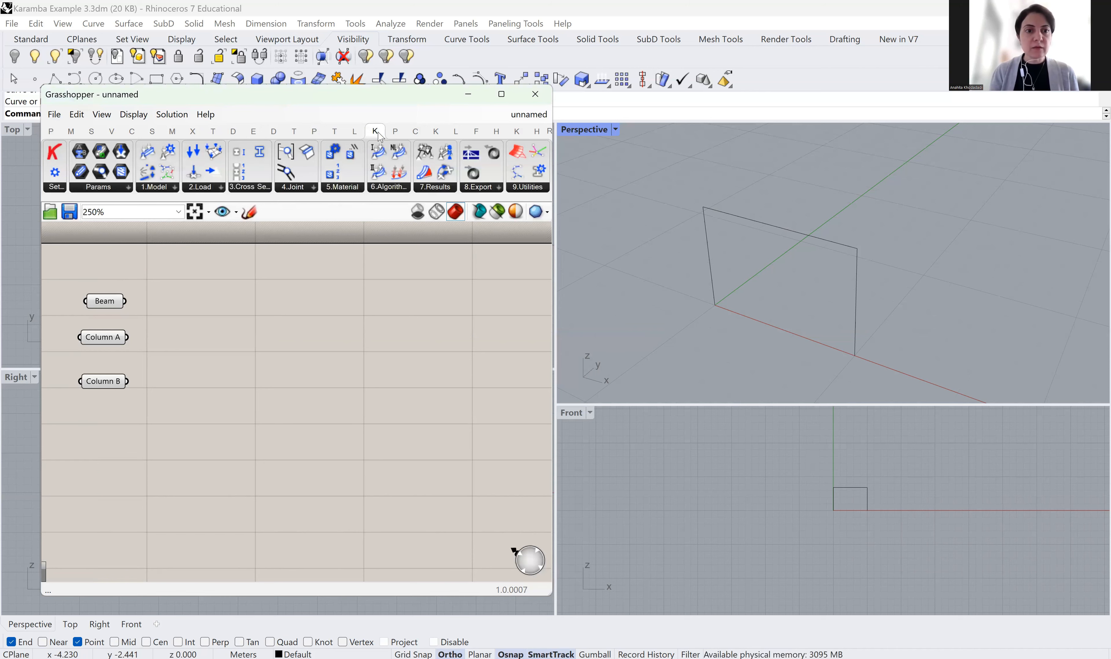
left_click(504, 95)
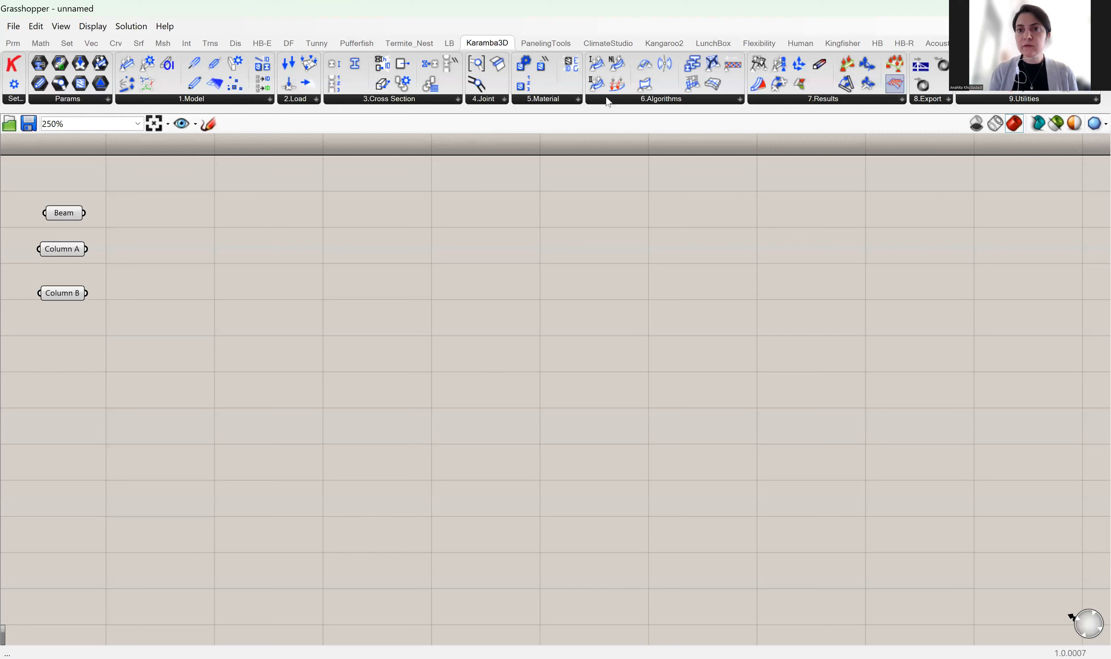
left_click(269, 101)
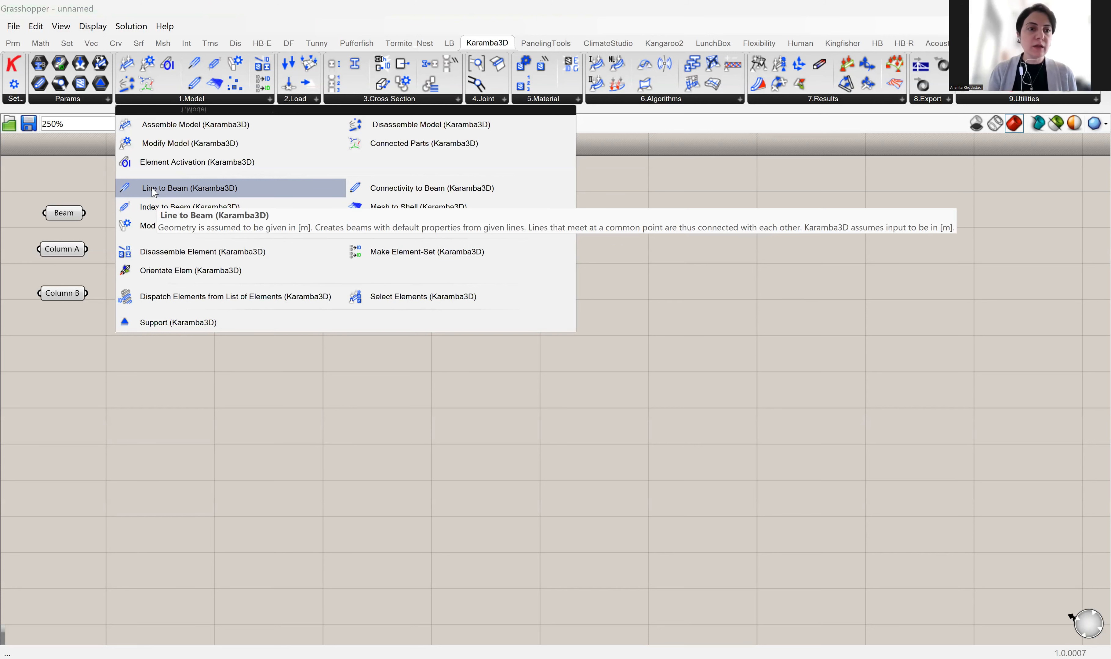
Add LineToBeam, wire Column A, Beam and Column B into its Line input, and shift it right
left_click_drag(148, 188, 268, 239)
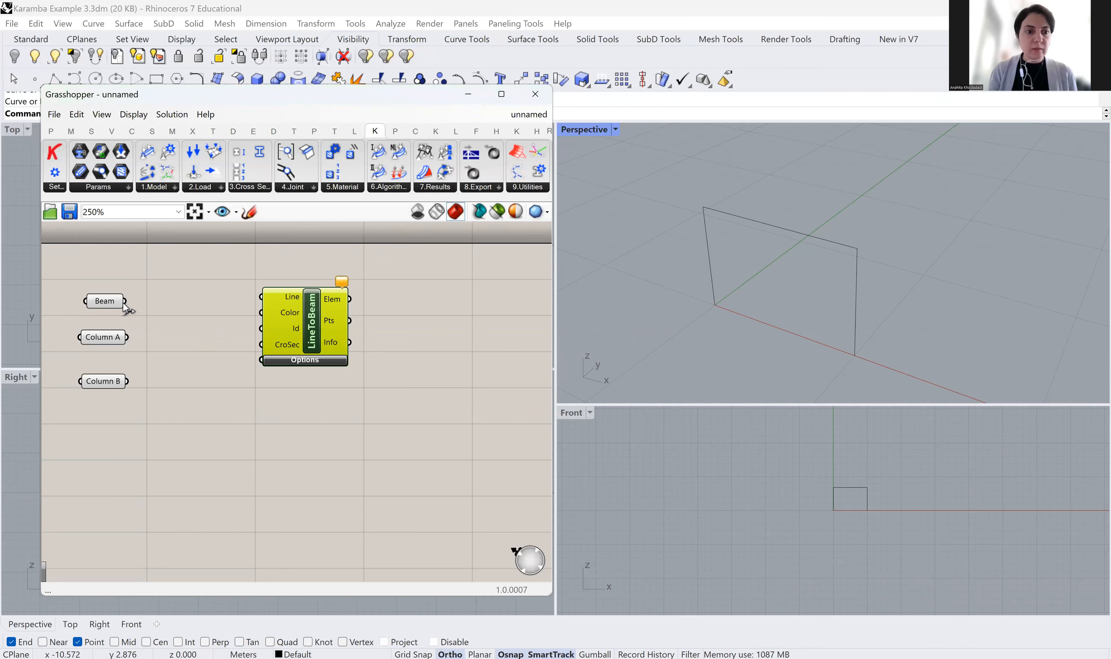
left_click_drag(243, 297, 261, 297)
left_click_drag(127, 337, 264, 297)
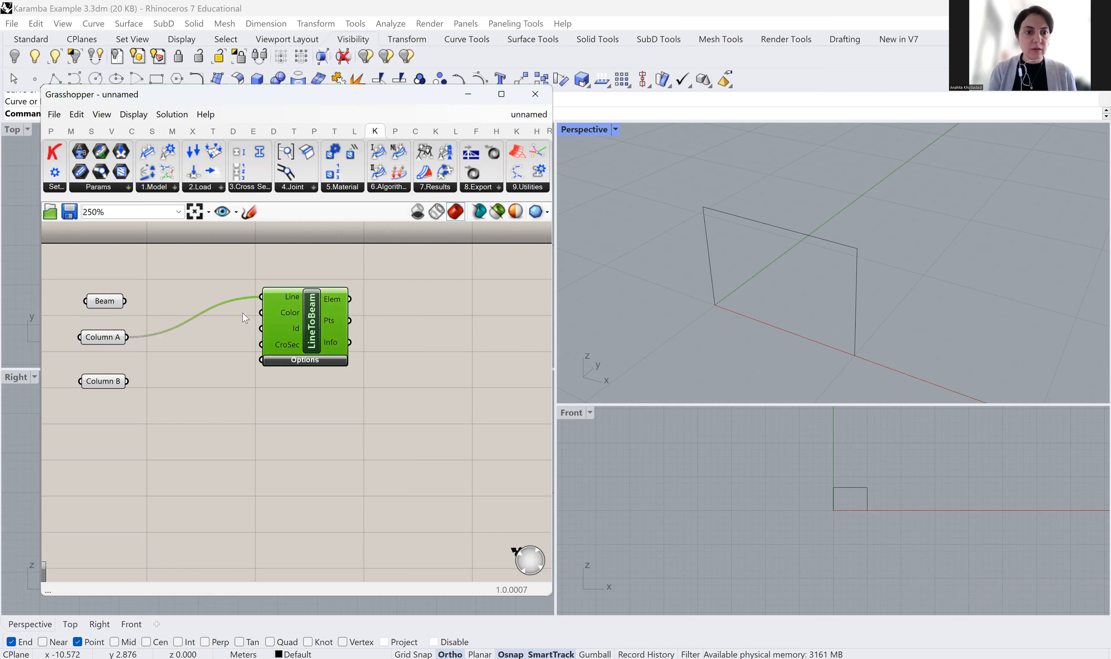
left_click_drag(126, 301, 261, 296, "shift")
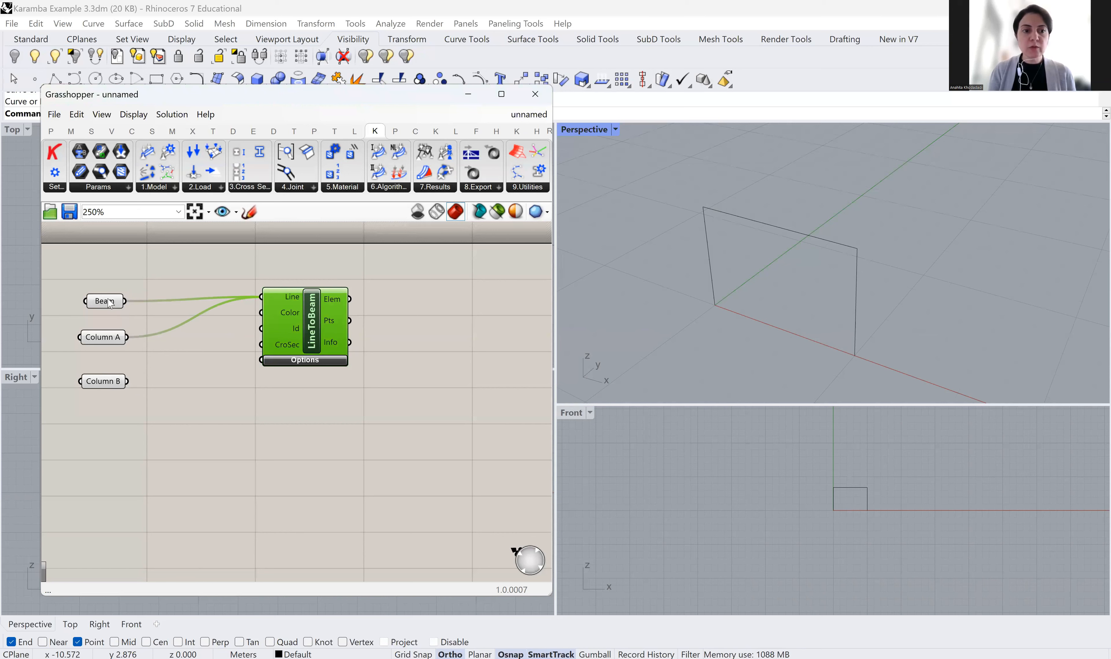
mouse_move(287, 303)
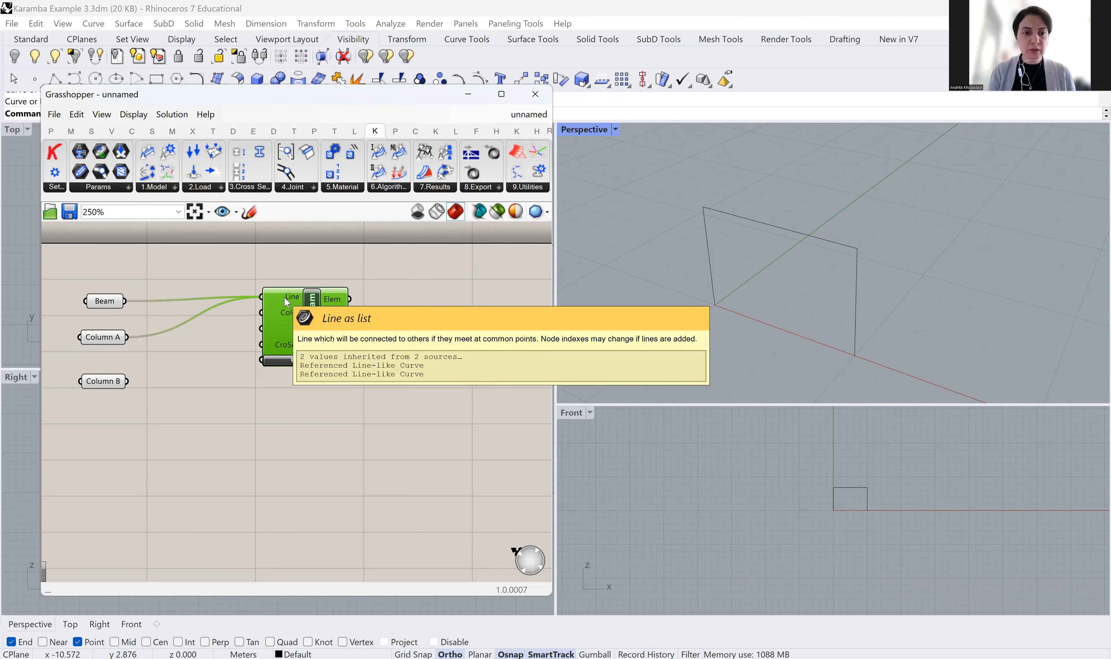
left_click_drag(127, 381, 268, 296, "shift")
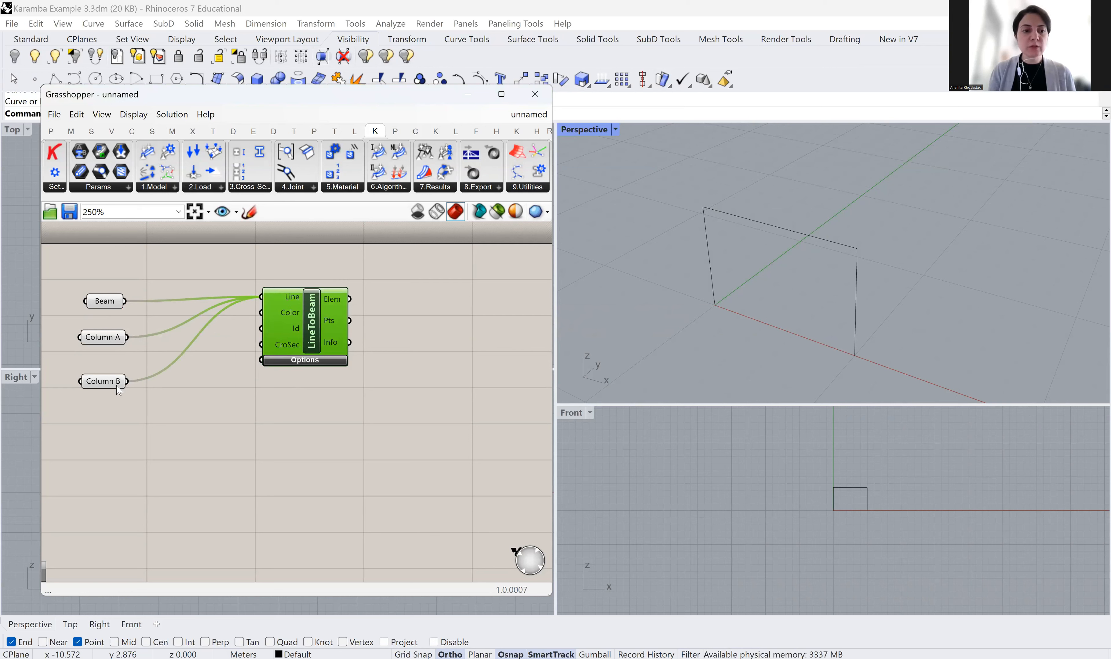
mouse_move(116, 387)
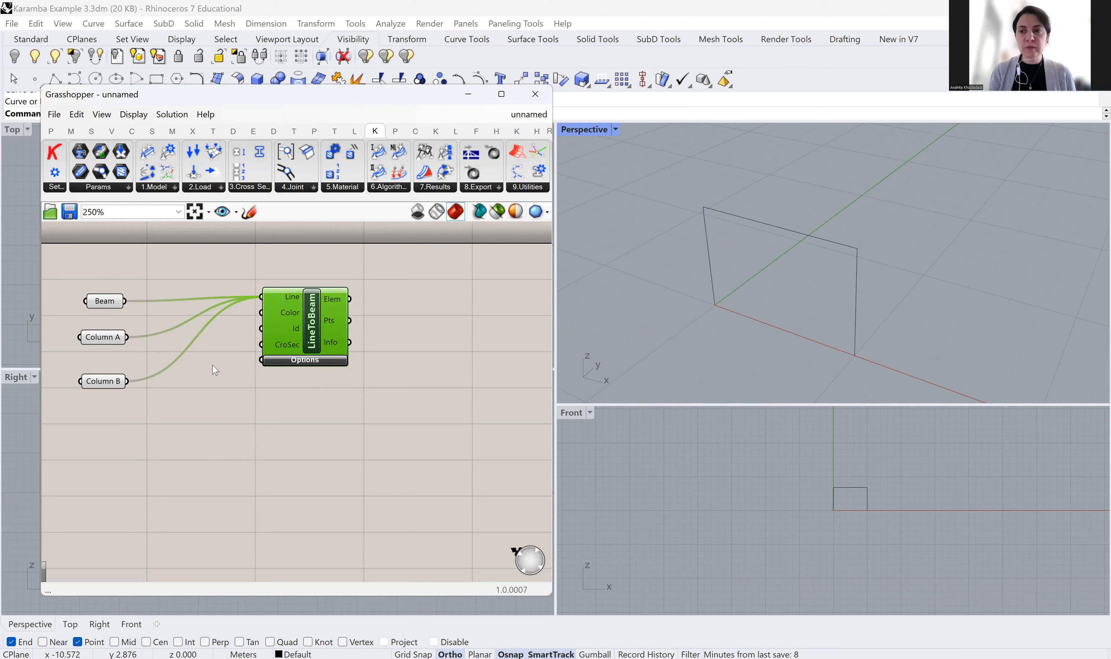
left_click_drag(325, 333, 372, 338)
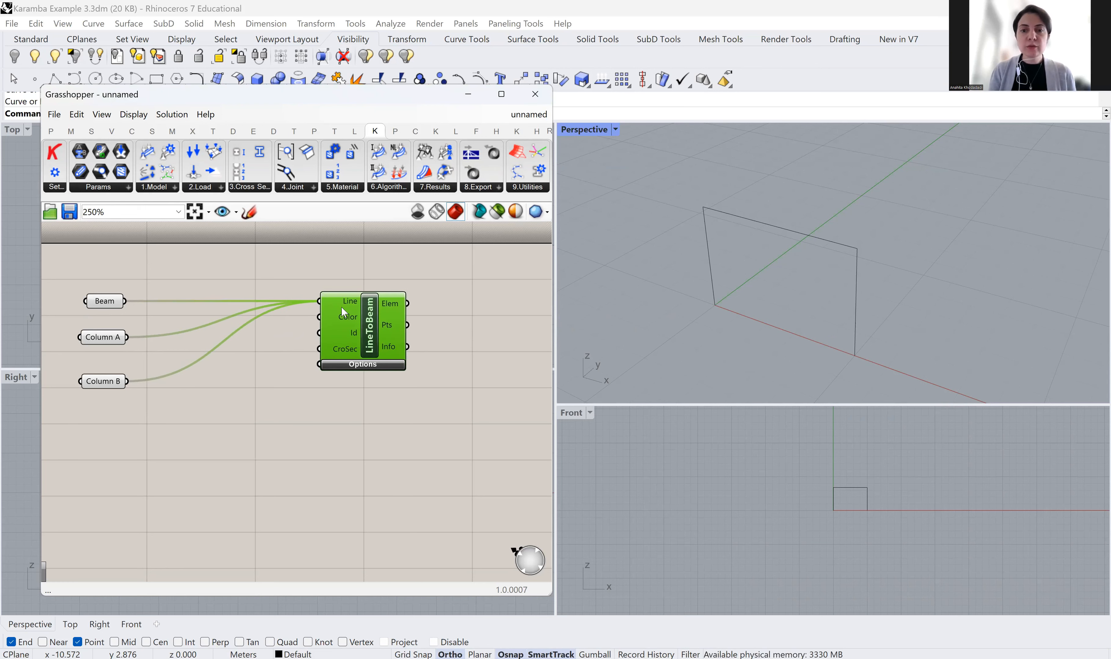
mouse_move(341, 309)
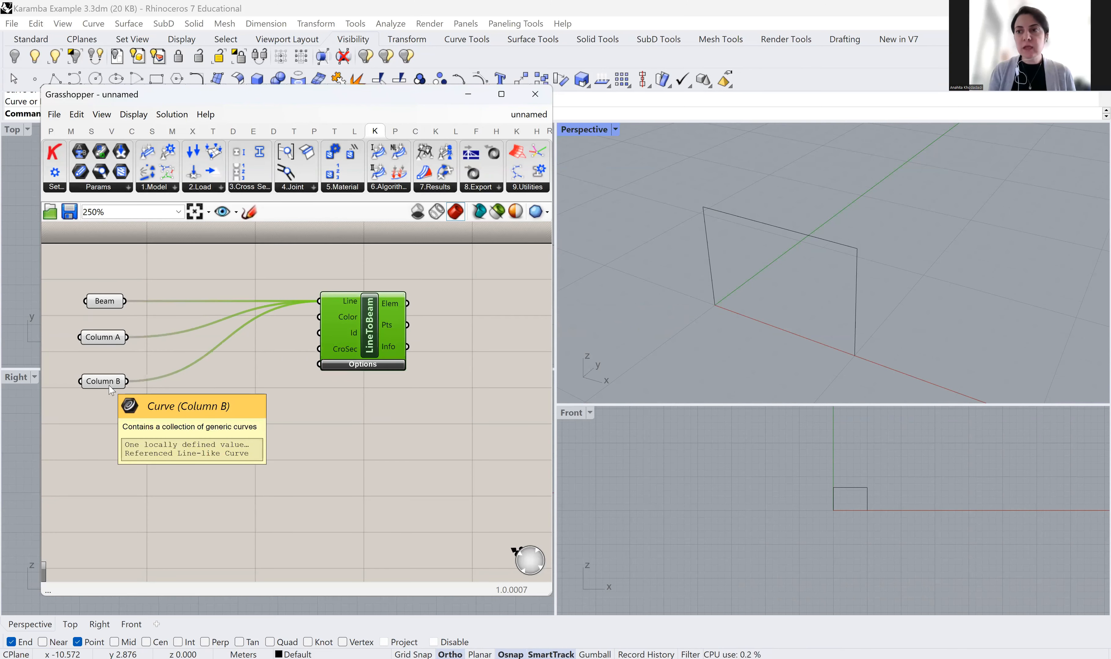
Place a Panel with Multiline Data enabled and move it beside LineToBeam
left_click(51, 131)
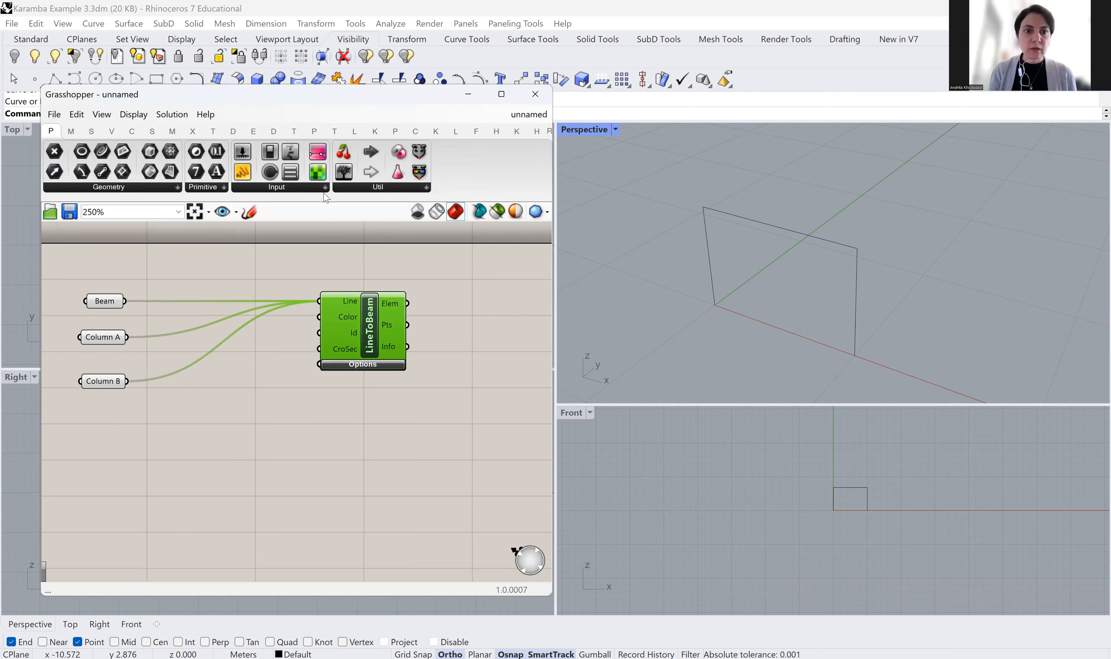
left_click(243, 365)
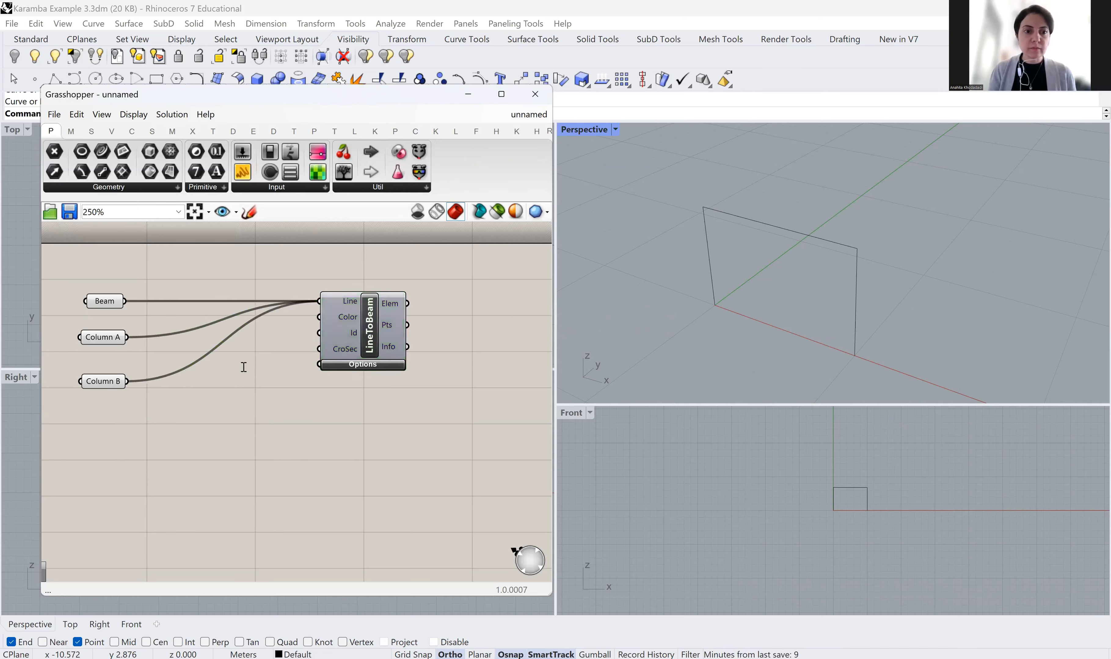
double_click(244, 368)
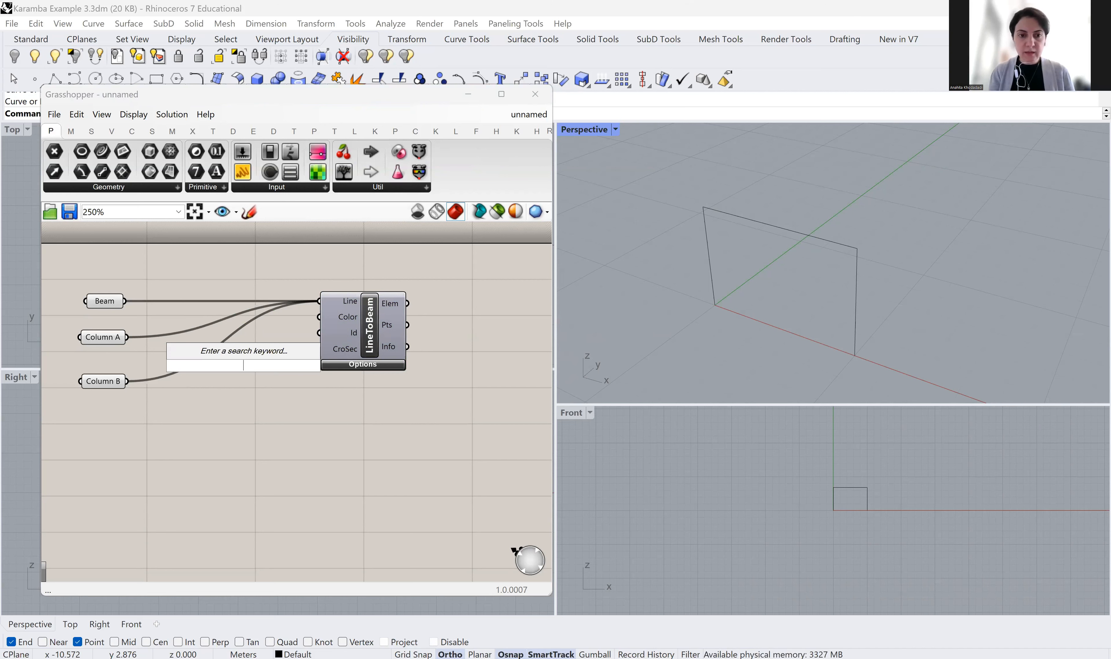
type("PANE")
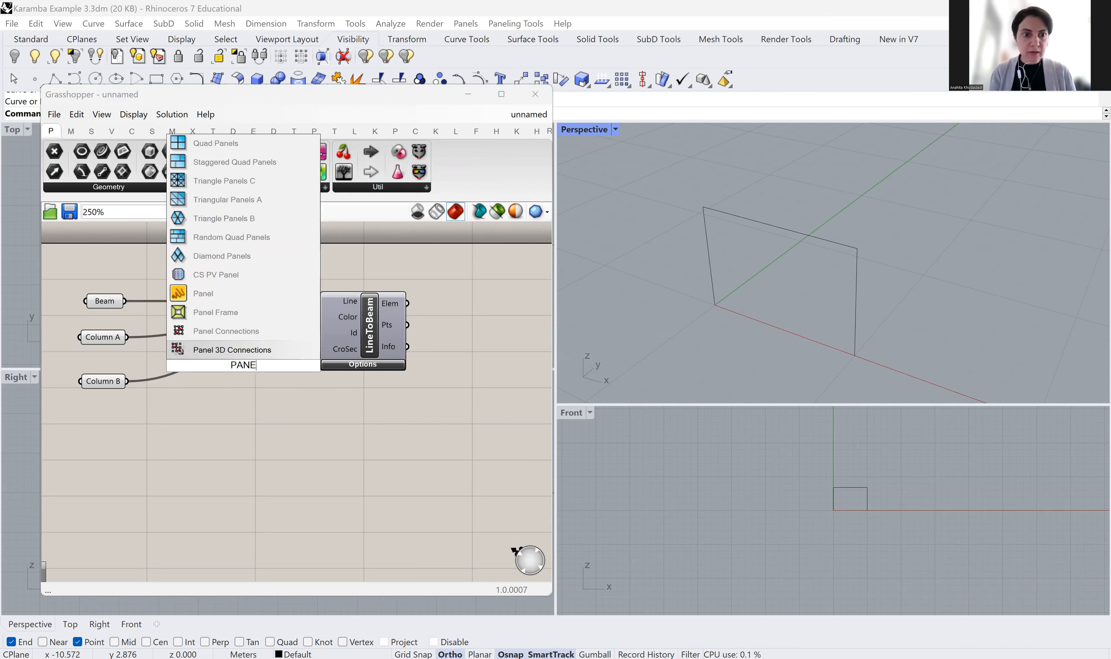
type("L")
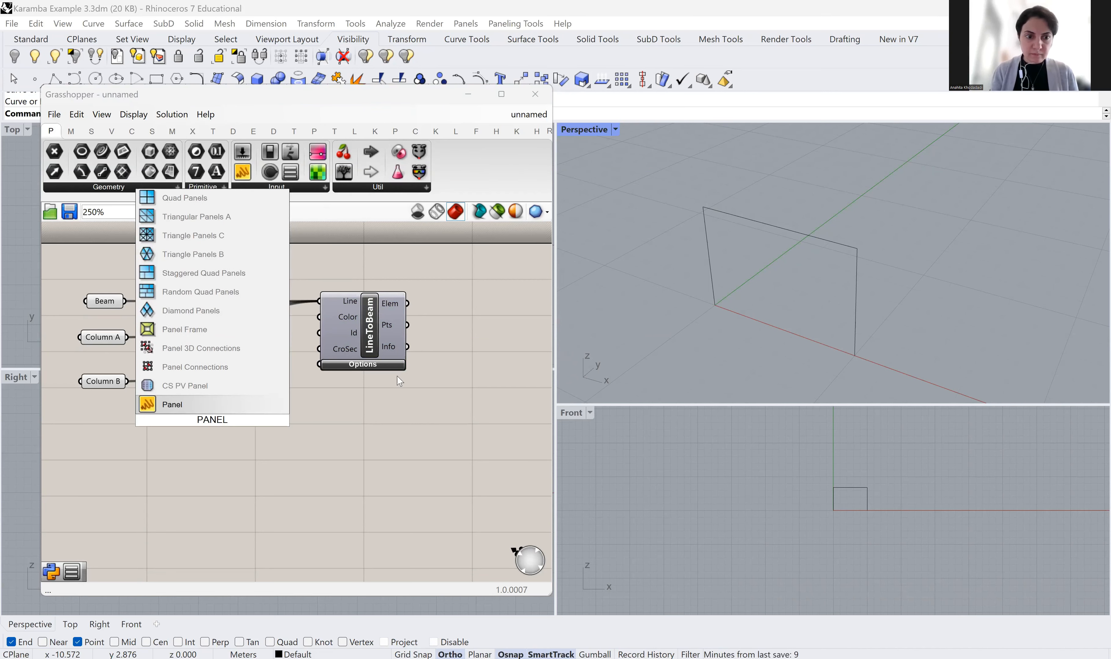
left_click(187, 406)
right_click(221, 412)
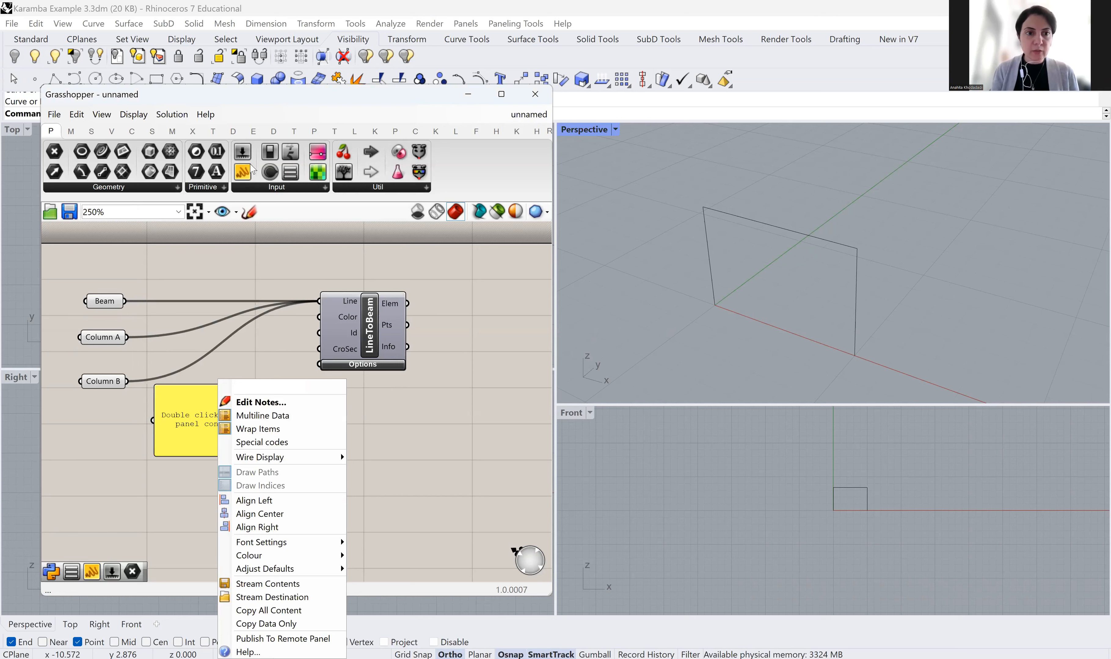
left_click(271, 189)
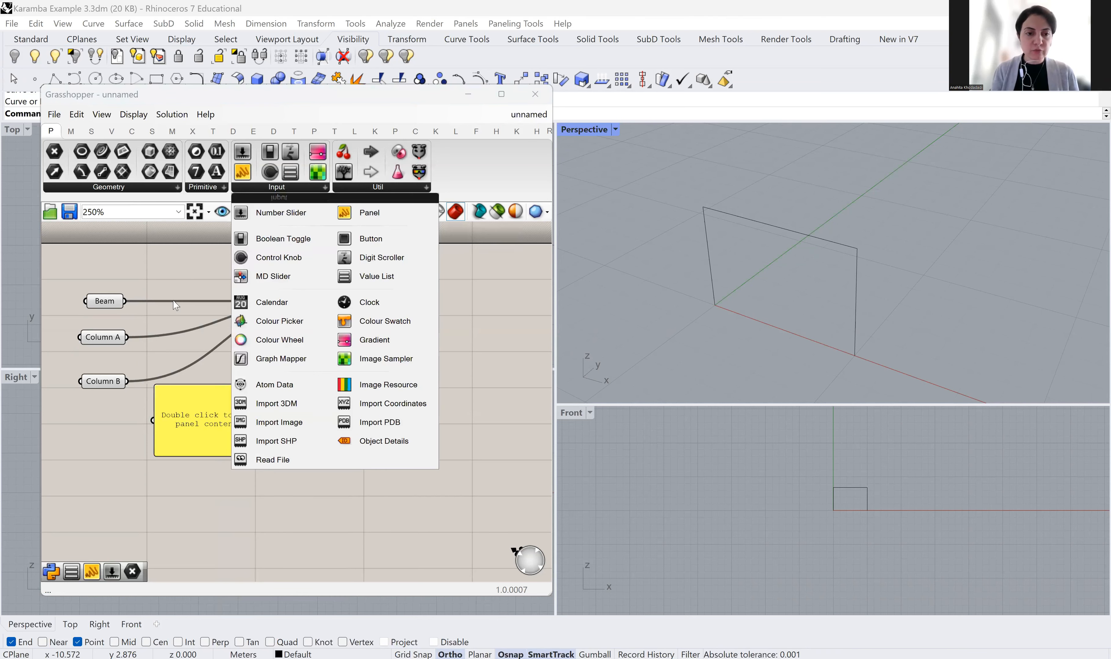
right_click(200, 409)
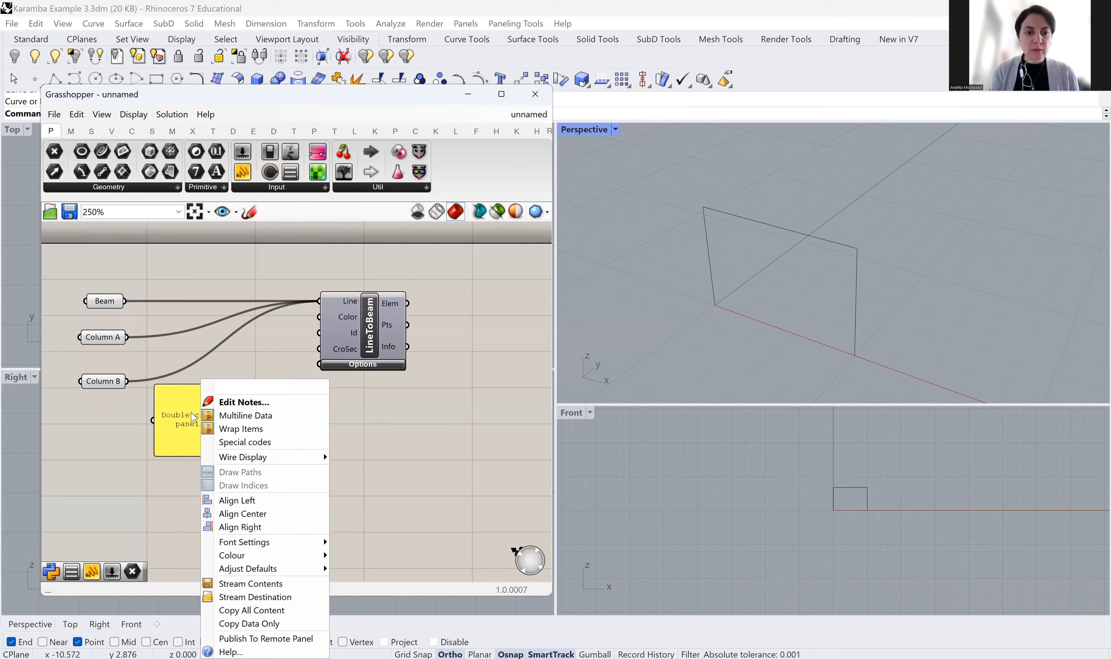
left_click(225, 416)
left_click_drag(217, 400, 239, 332)
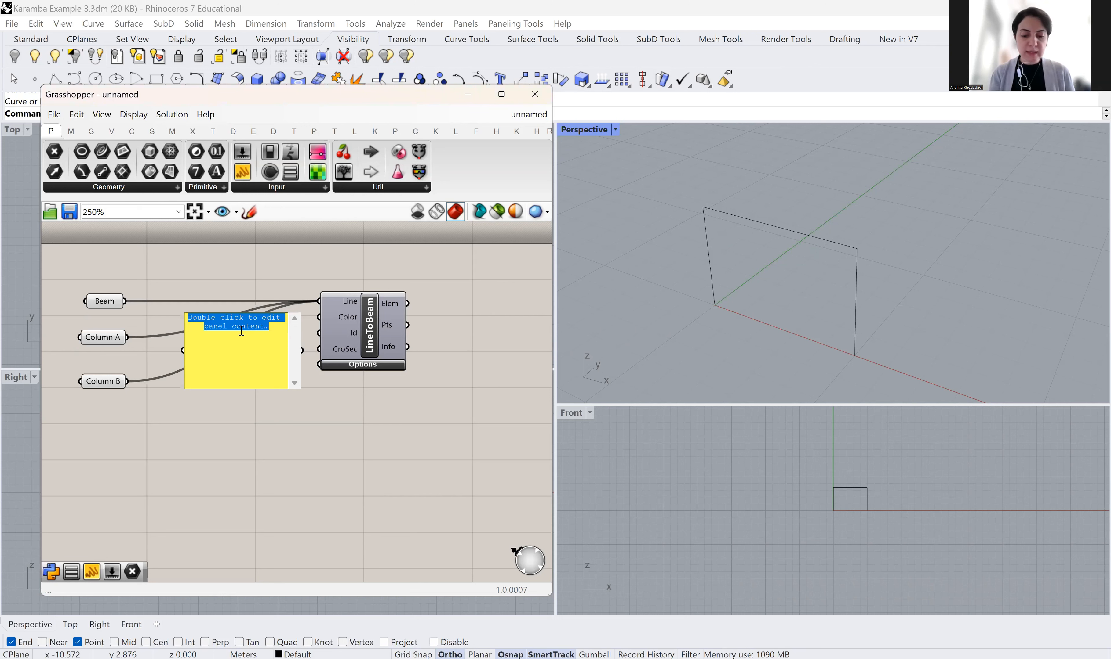
Enter Beam, Column A and Column B in the panel on separate lines
type("b")
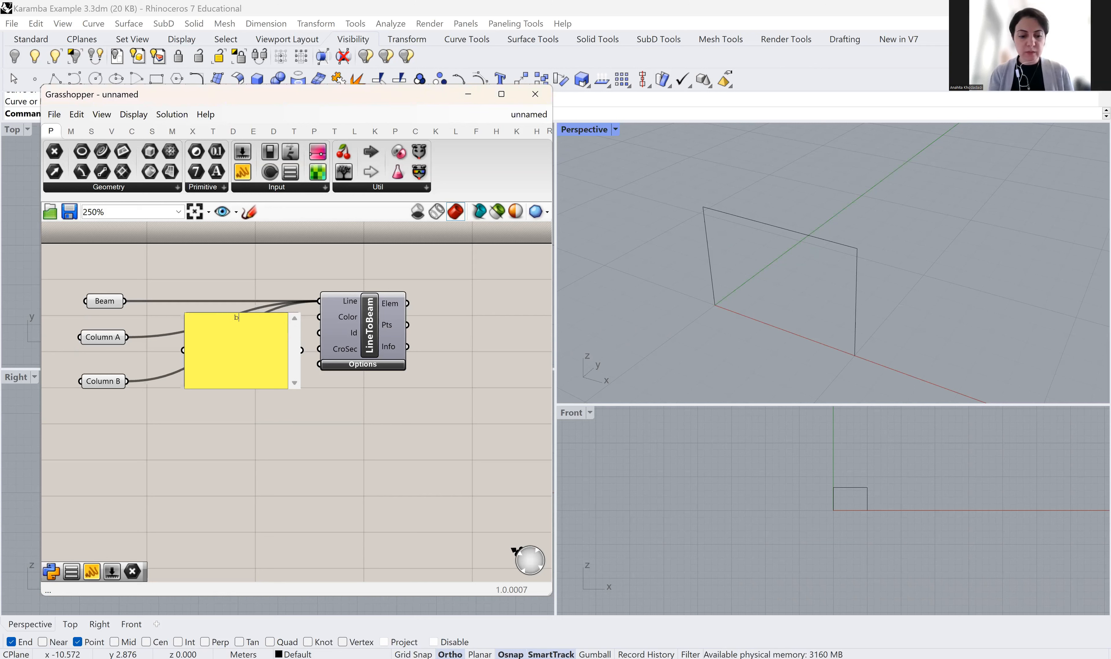
key("BackSpace")
type("Beam Column A")
key("Return")
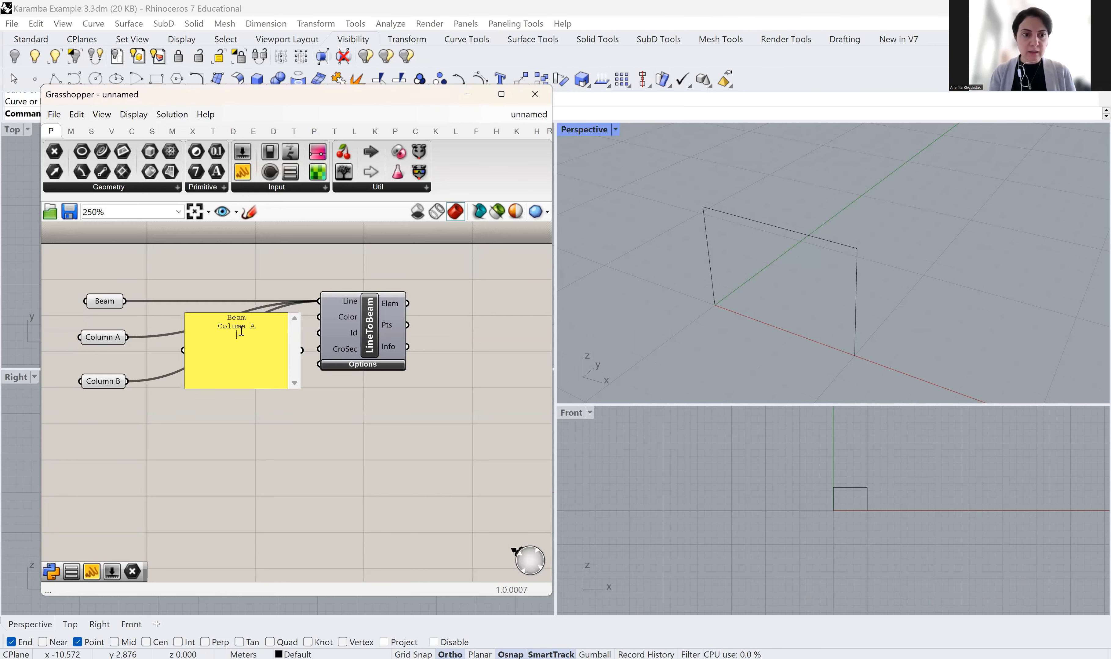
type("Column")
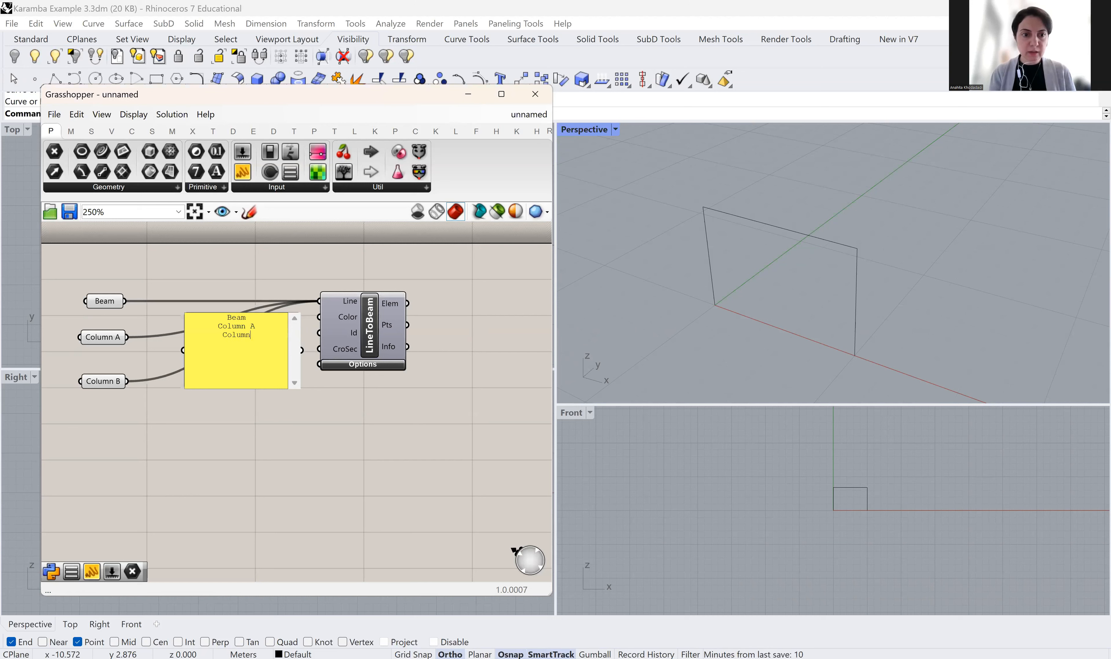
type(" B")
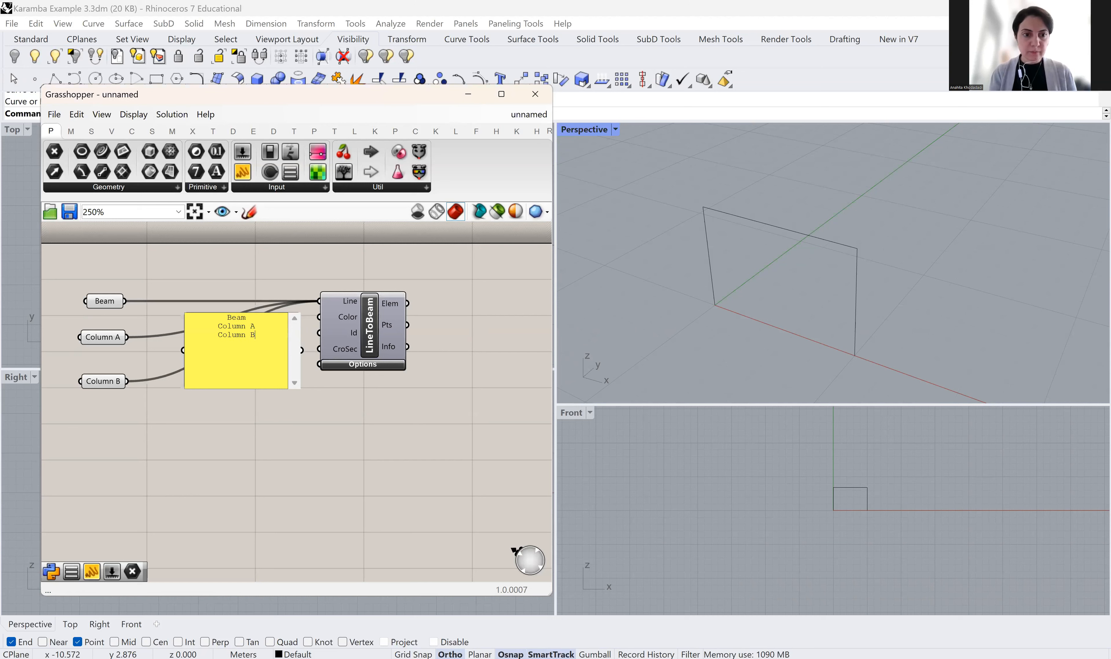
left_click(258, 427)
left_click(258, 427)
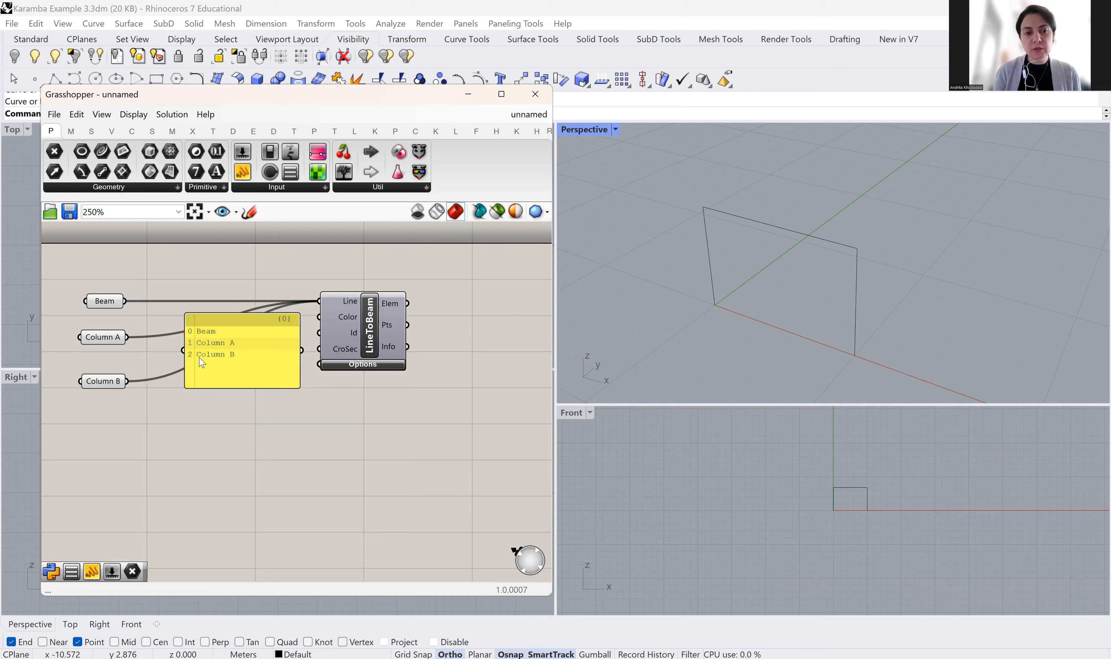
Shorten the name panel and move it lower, between Column B and LineToBeam
left_click_drag(238, 332, 223, 330)
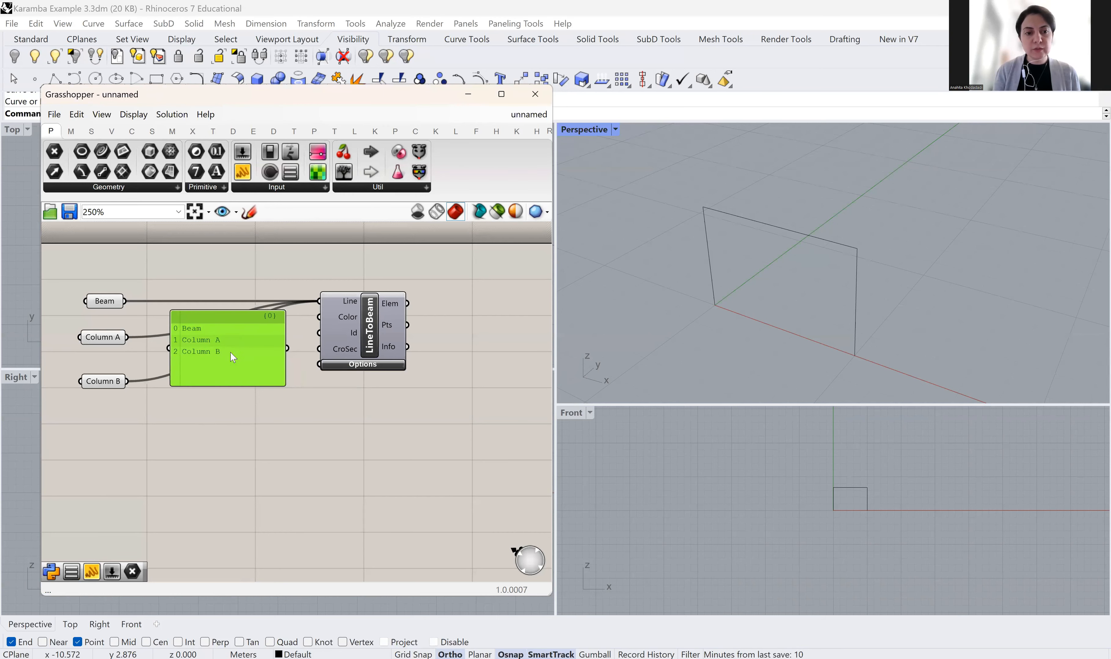
left_click_drag(234, 387, 320, 332)
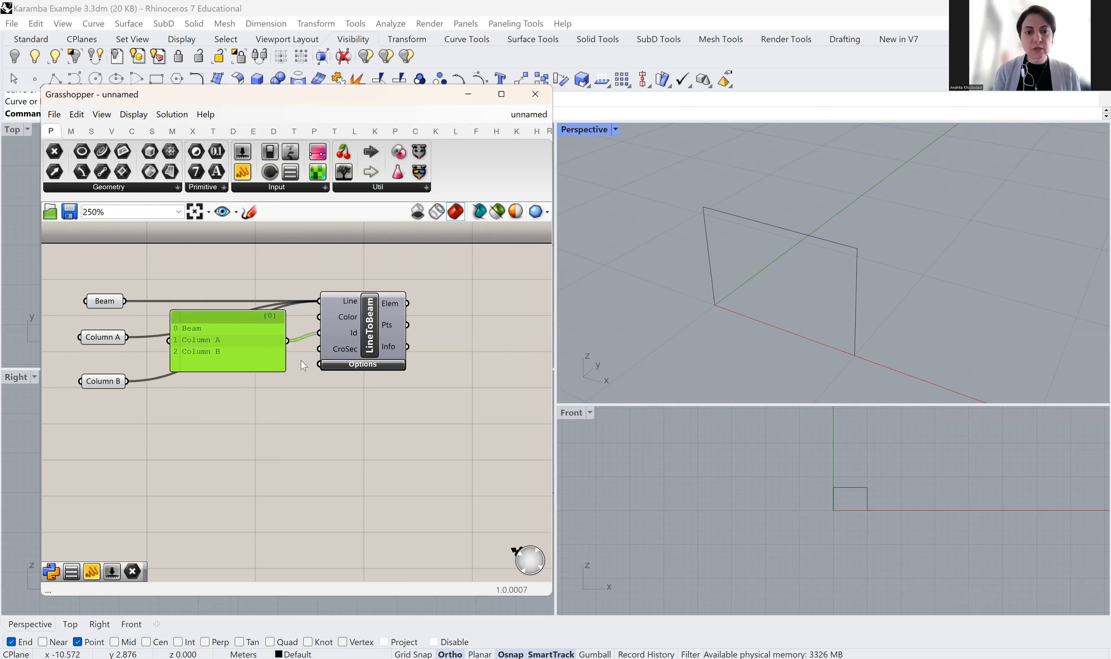
left_click_drag(244, 323, 255, 353)
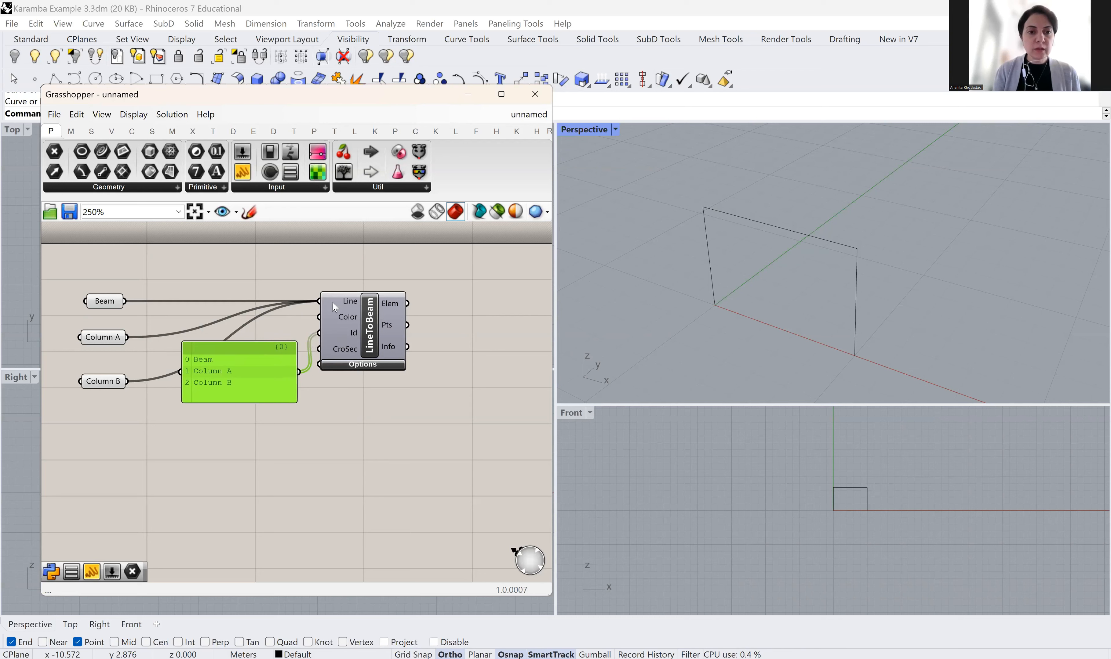
right_click(343, 305)
Disconnect all Line input wires, then reconnect Beam, Column A and Column B in order
mouse_move(386, 348)
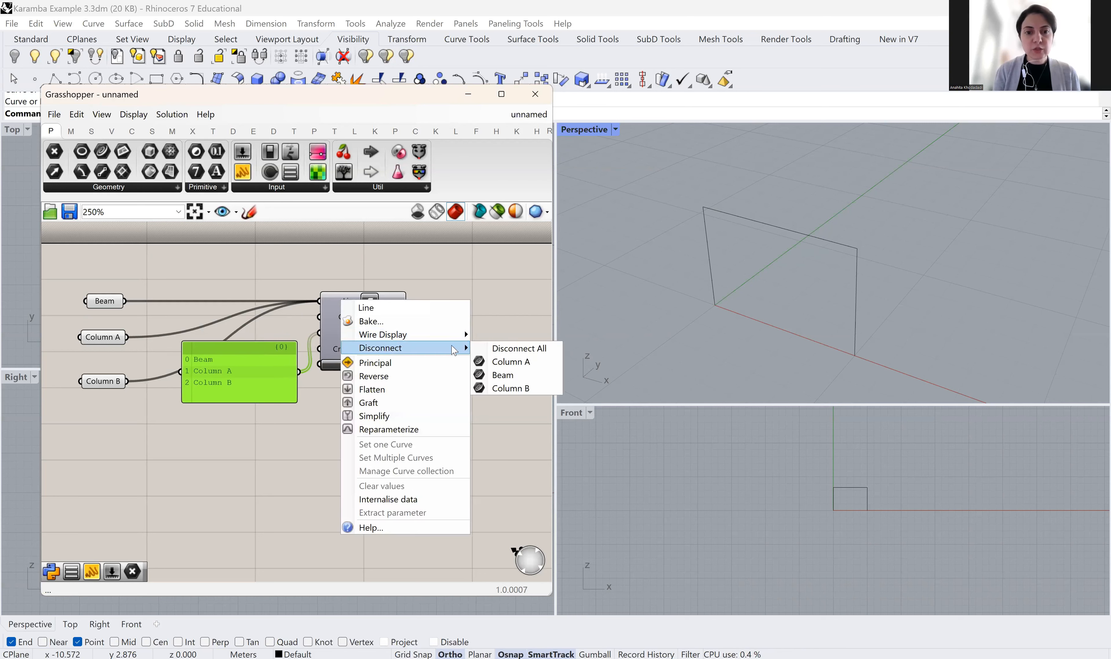
left_click(501, 349)
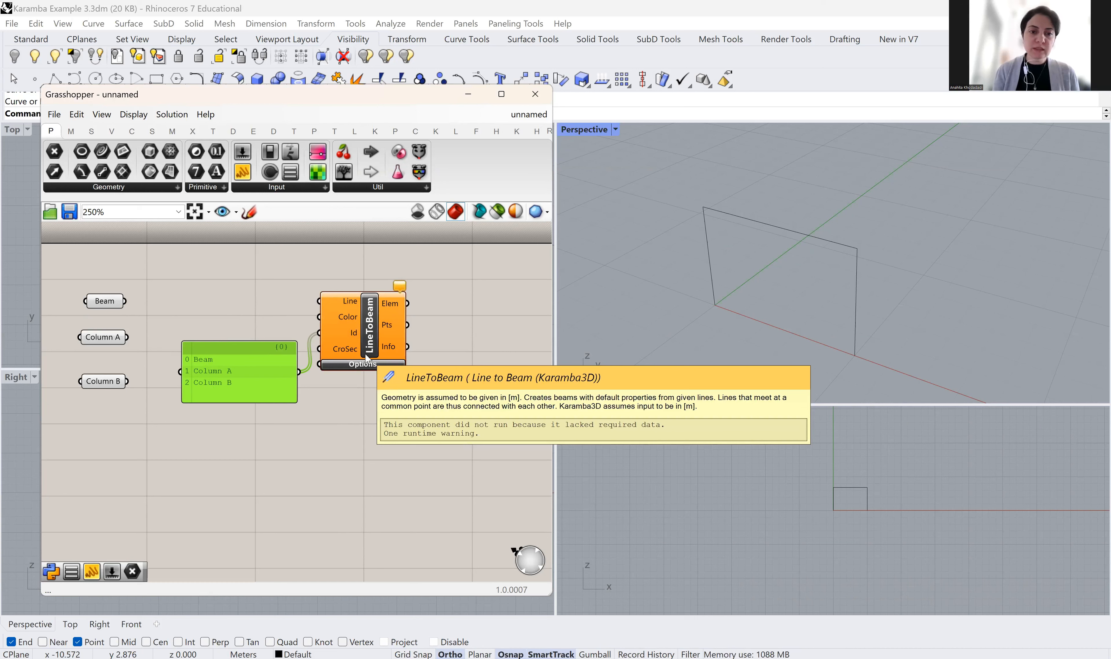
left_click_drag(125, 300, 319, 302)
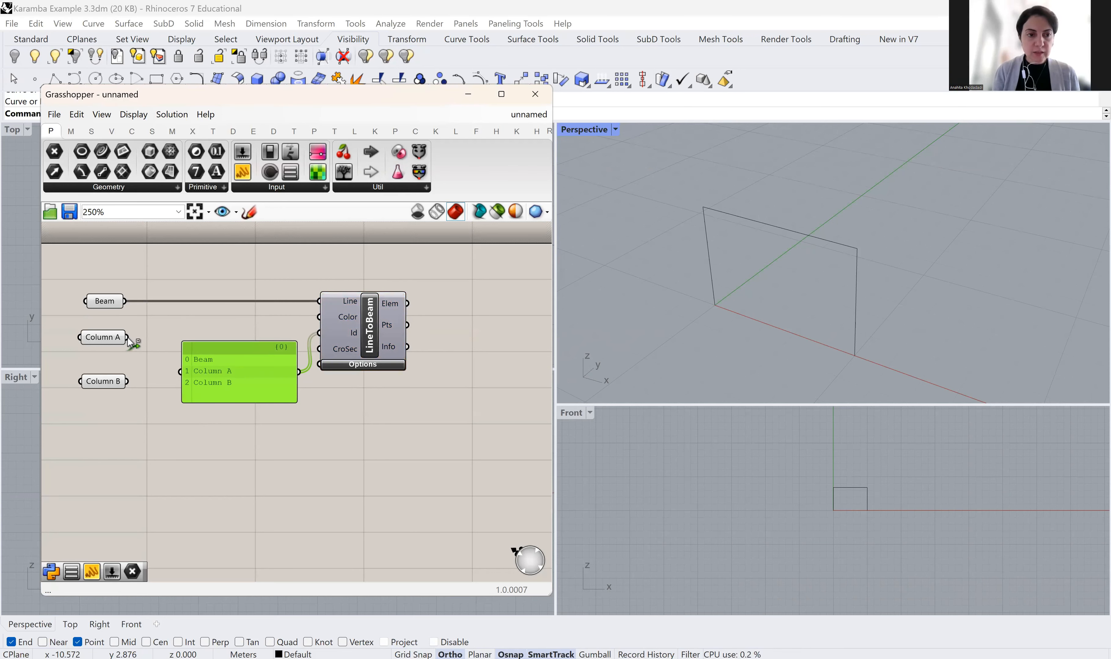
left_click_drag(128, 337, 331, 308, "shift")
left_click_drag(129, 380, 327, 306, "shift")
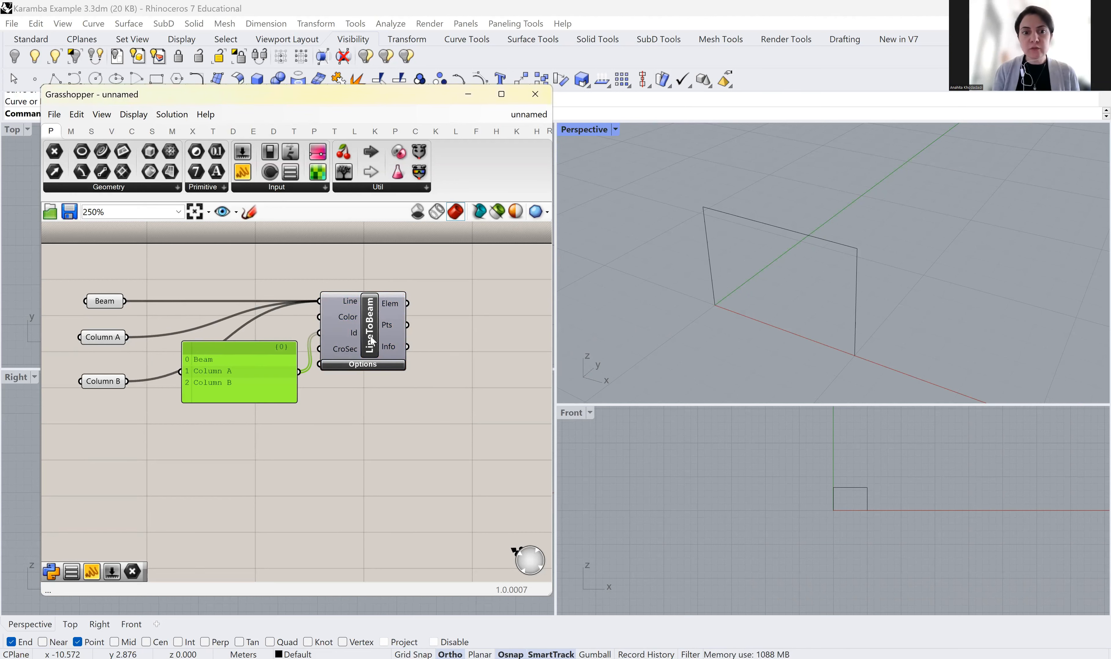
mouse_move(369, 319)
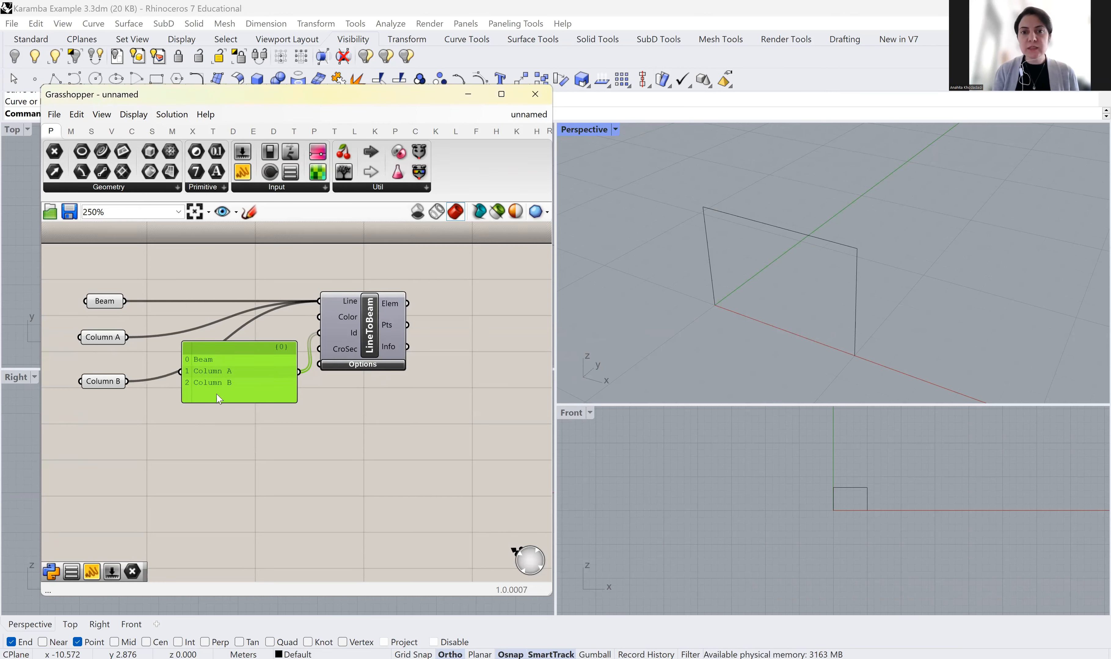
mouse_move(219, 399)
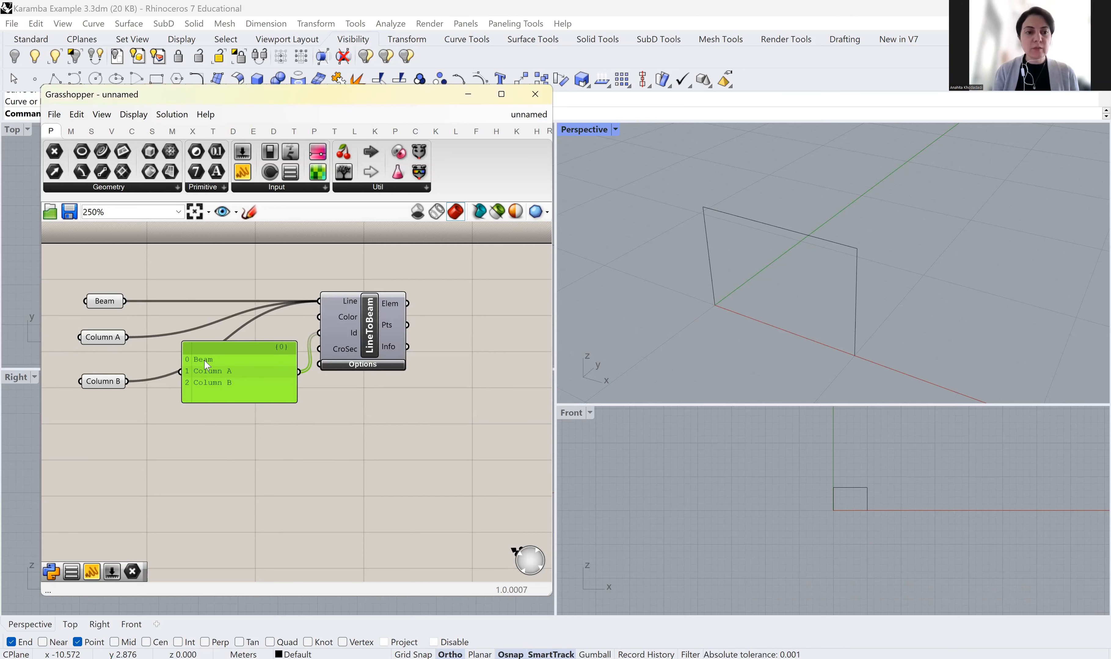
mouse_move(125, 304)
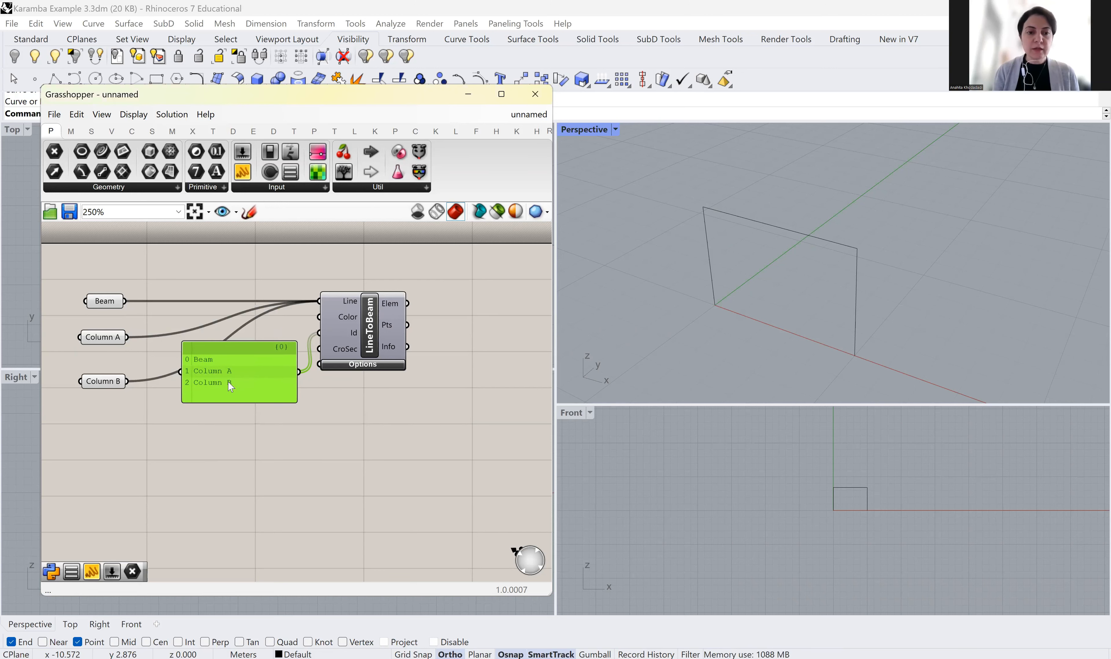
mouse_move(108, 388)
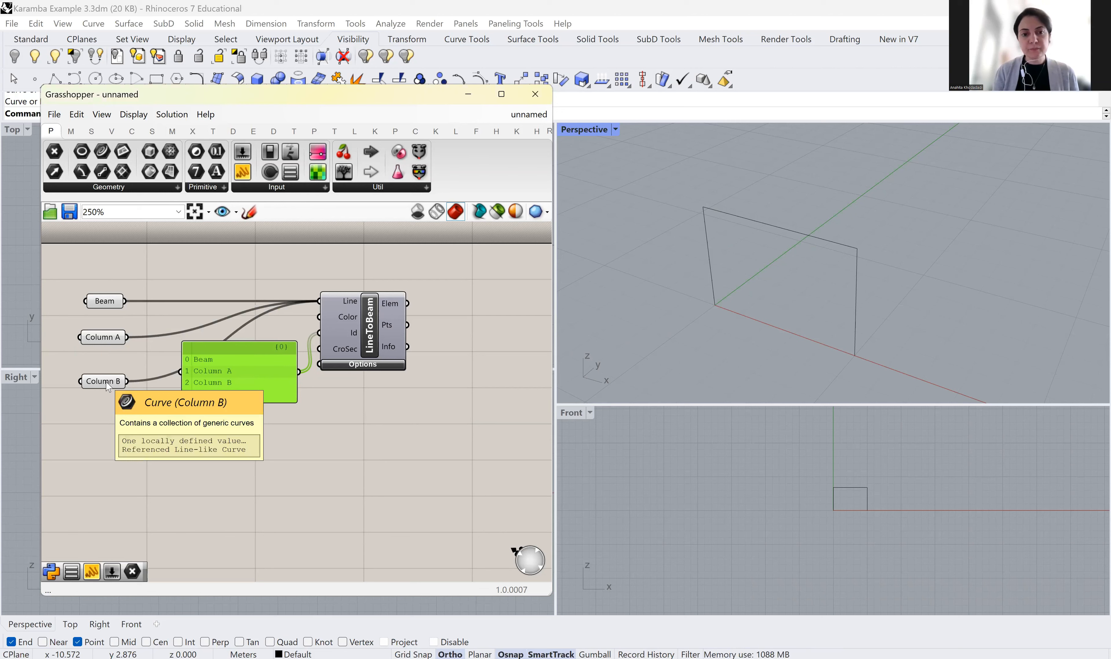
right_click_drag(462, 400, 414, 388)
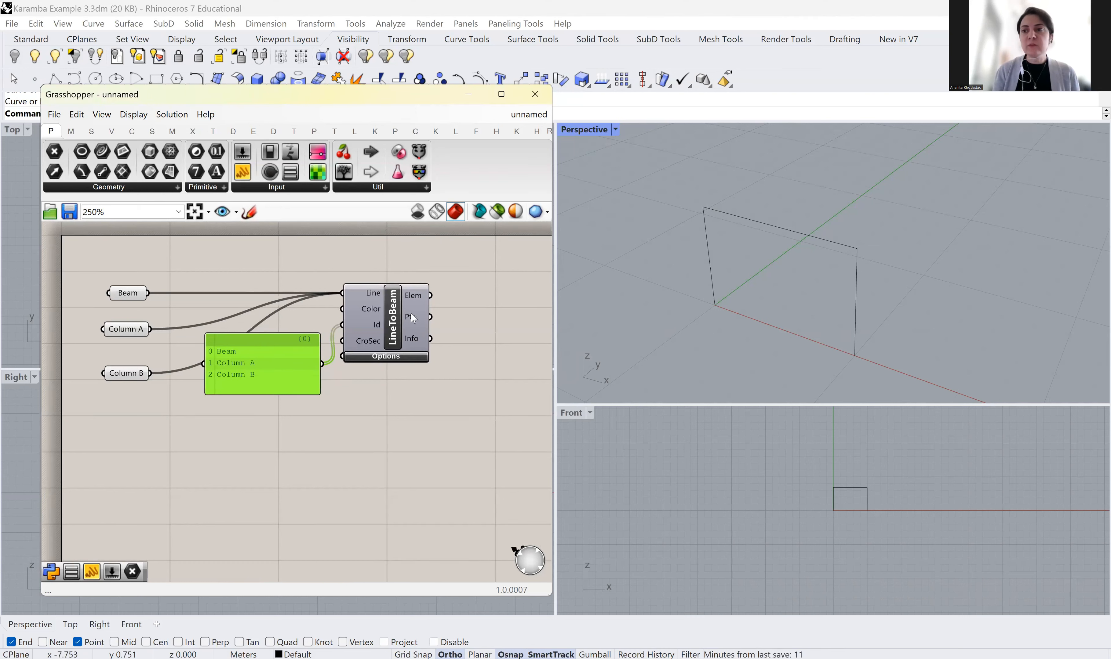
mouse_move(413, 319)
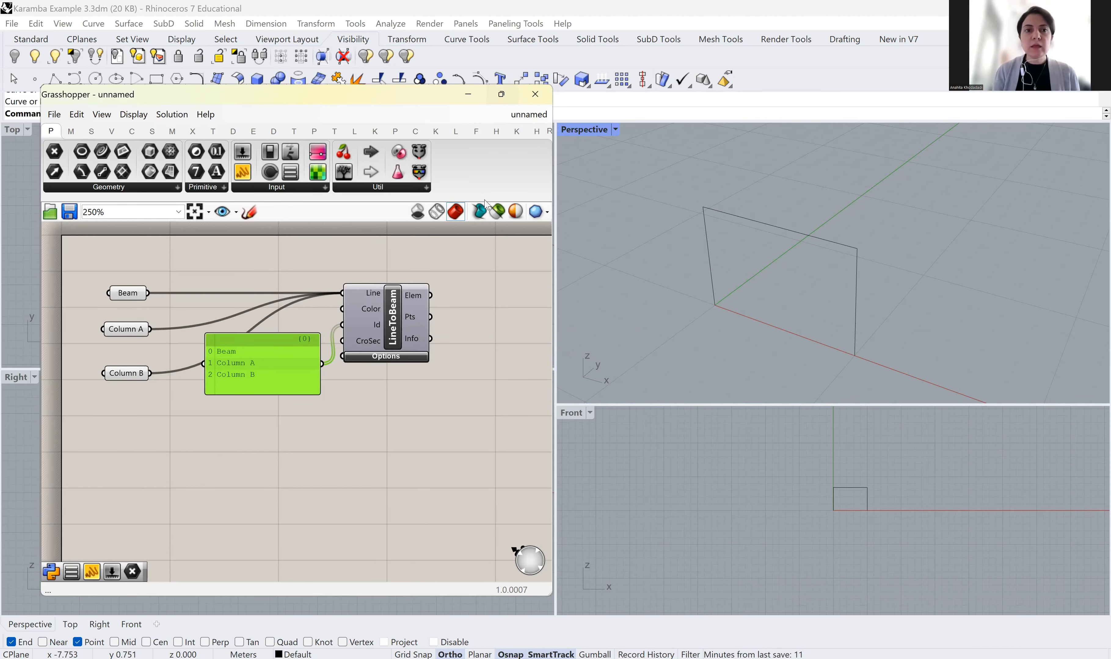
Add a Karamba3D Assemble Model component and wire LineToBeam's Elem output into its Elem input
left_click(501, 94)
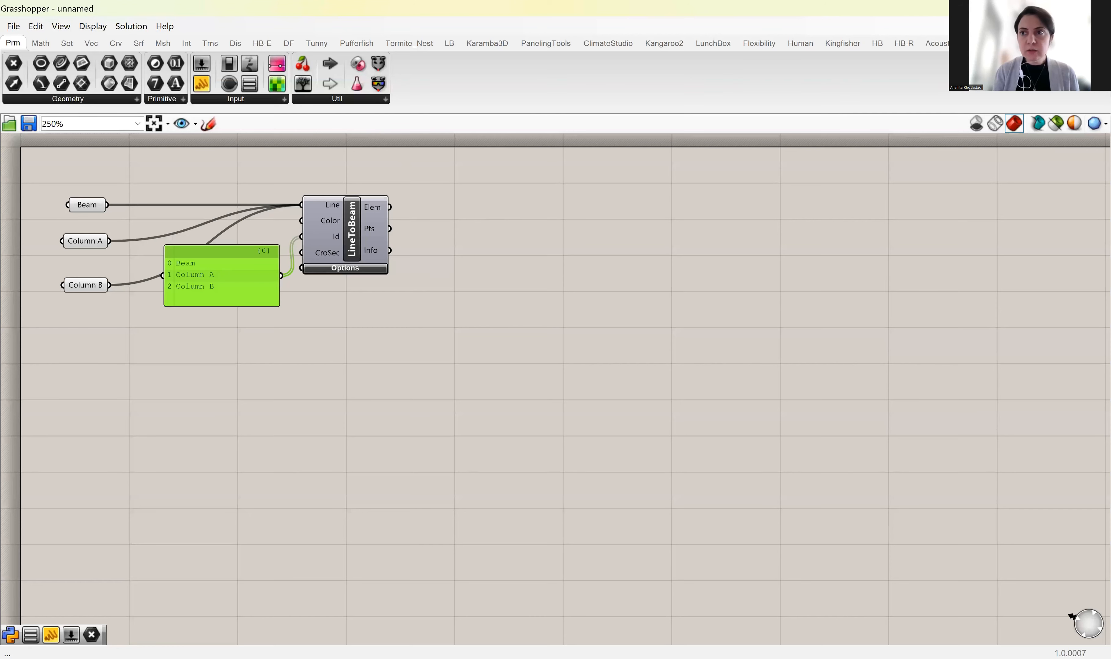
left_click(1060, 8)
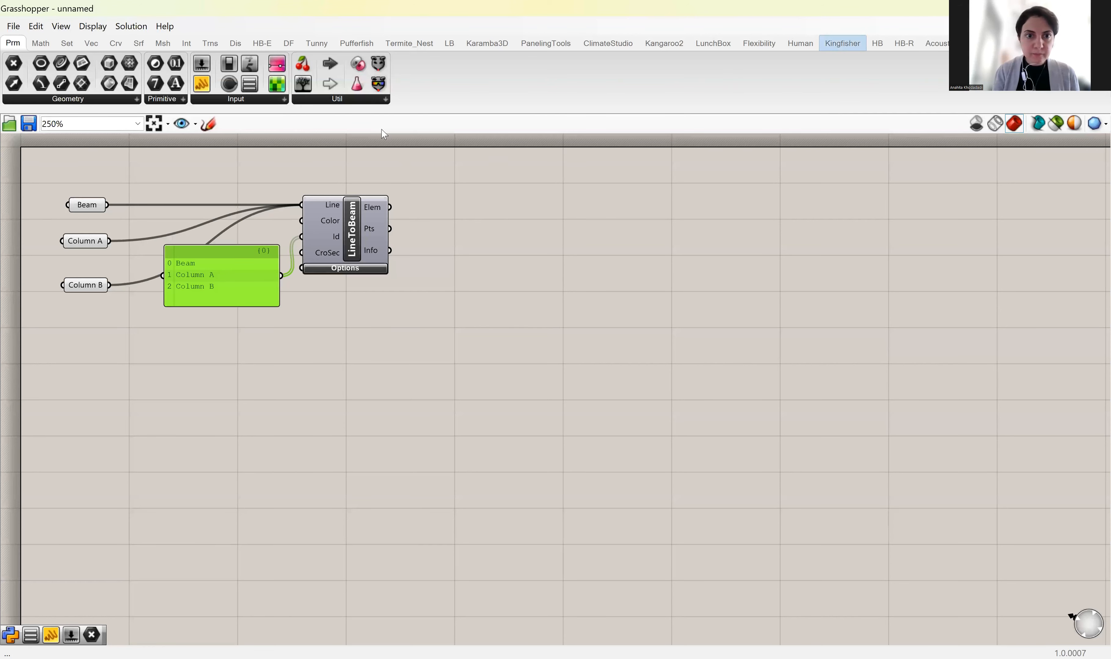
left_click(502, 95)
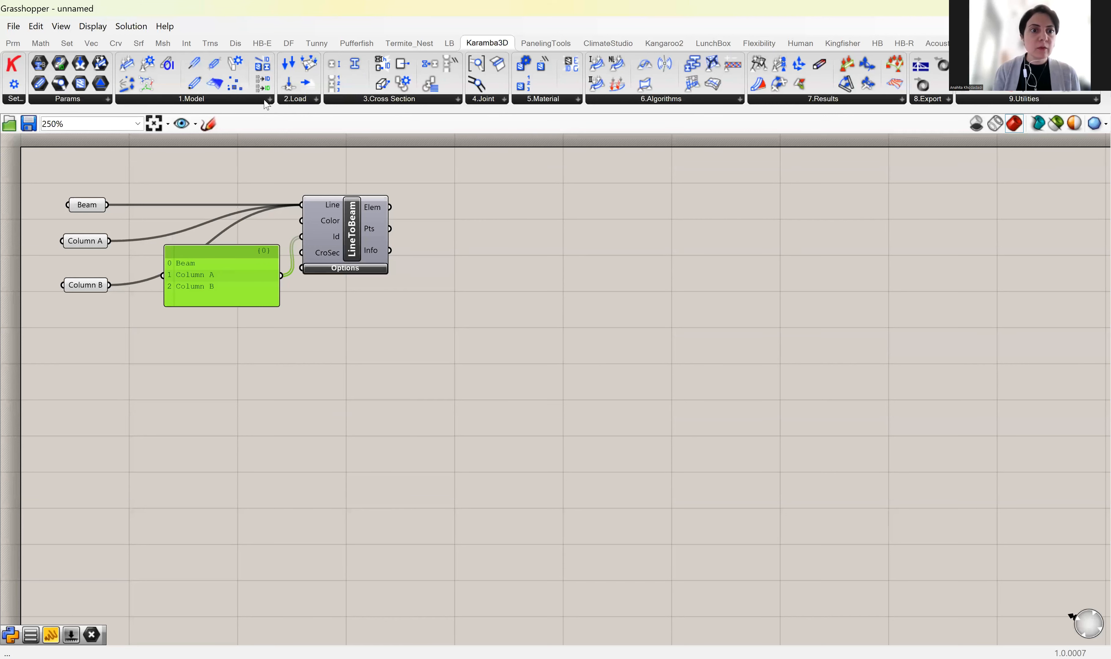
left_click(269, 99)
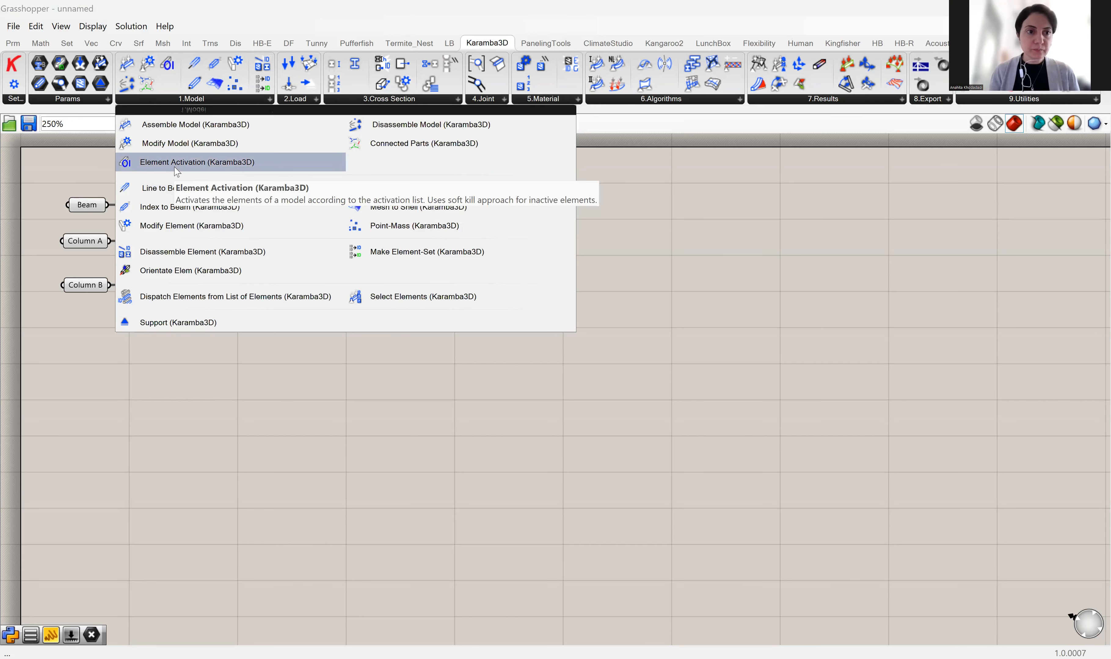
left_click_drag(186, 130, 589, 239)
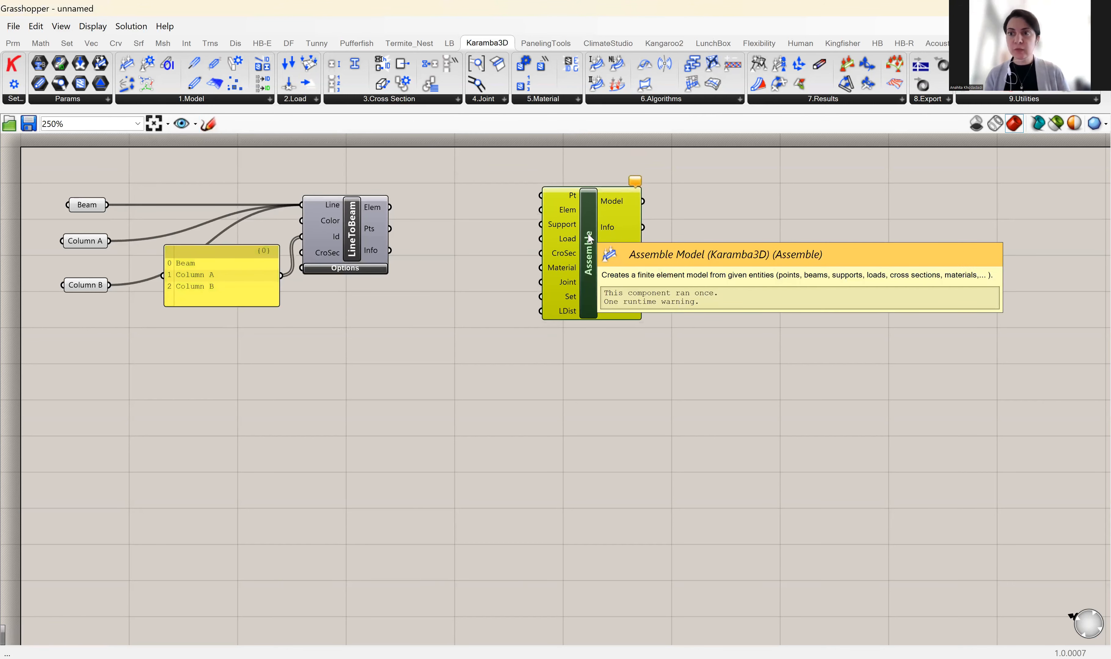
left_click_drag(390, 207, 541, 210)
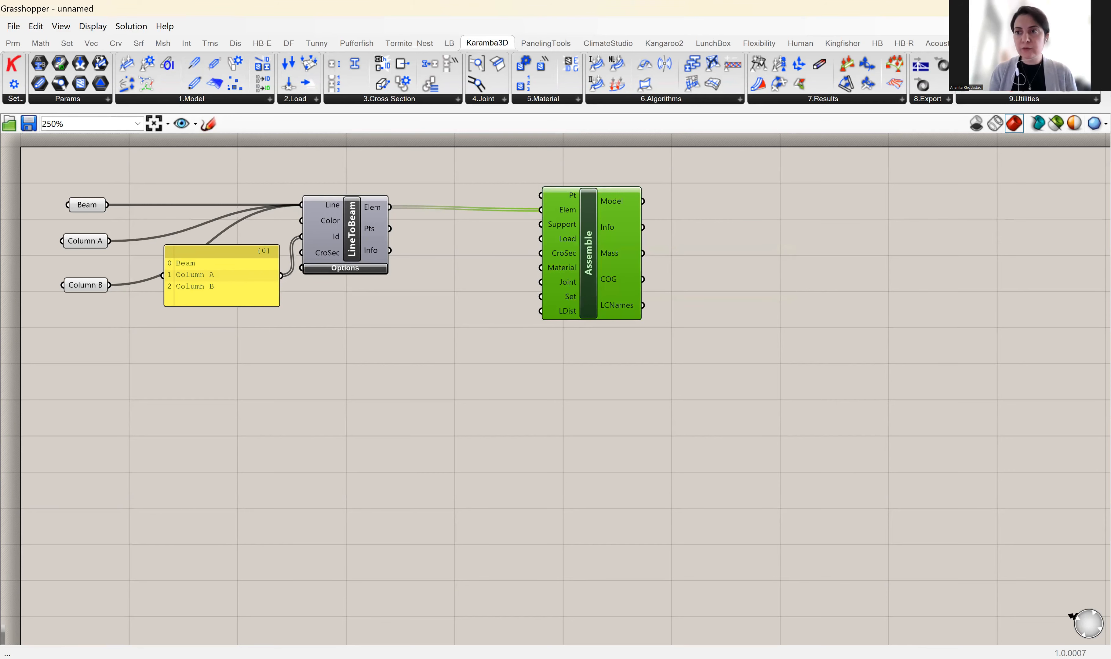
left_click(1060, 9)
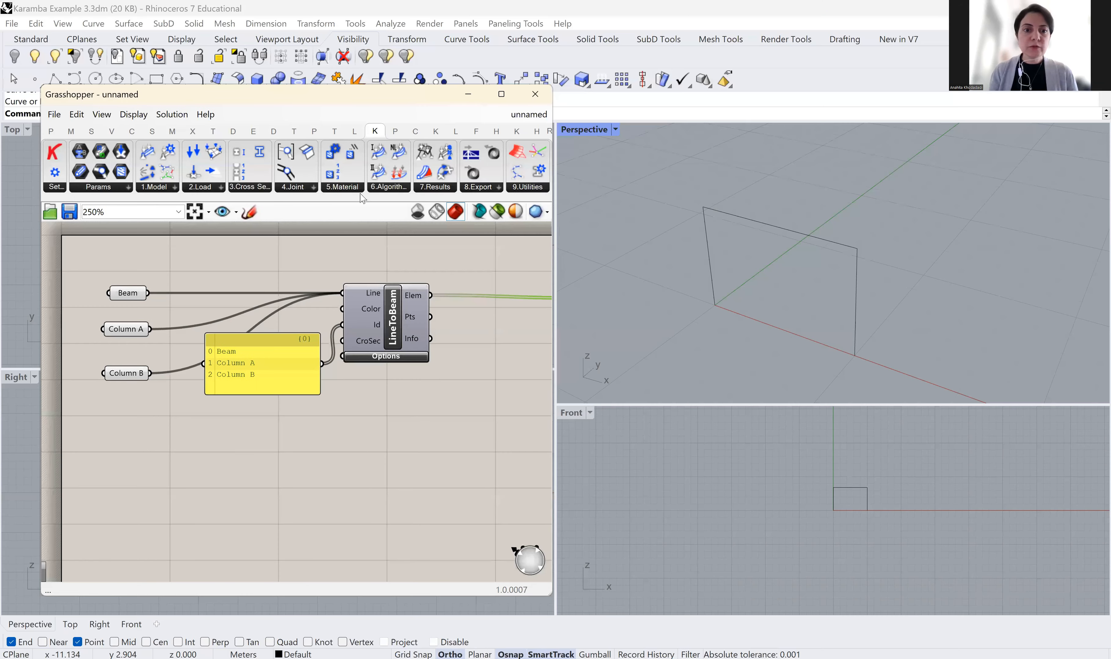
Widen the Grasshopper window beside the shifted Rhino viewport split and open the Karamba3D 1.Model list
scroll(282, 212, "down", 3)
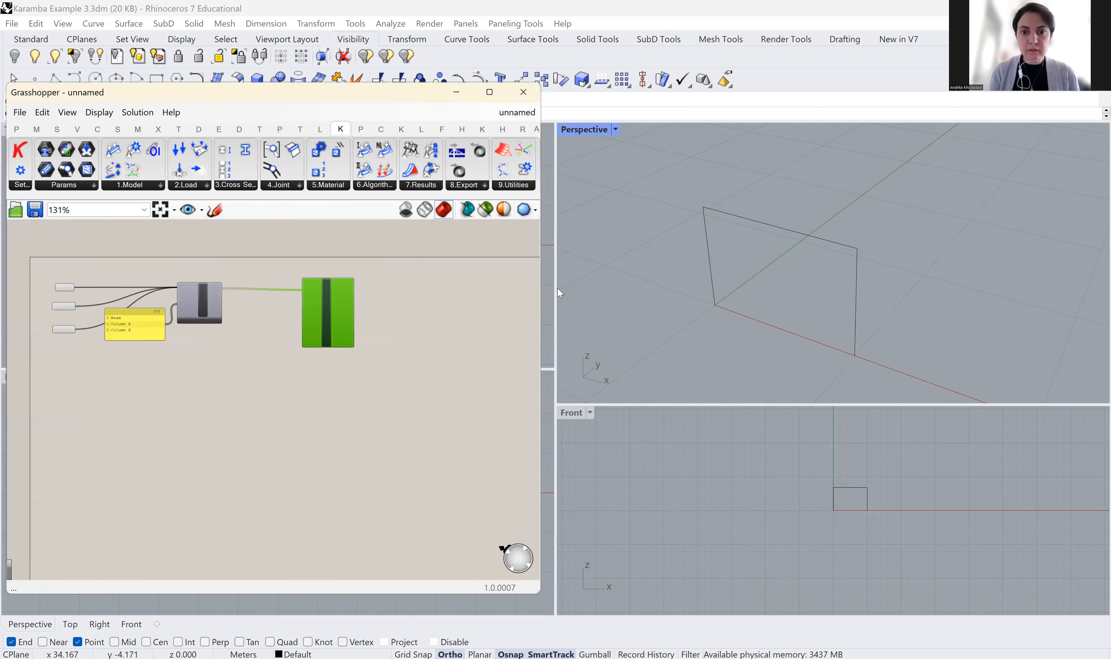
left_click_drag(555, 289, 684, 311)
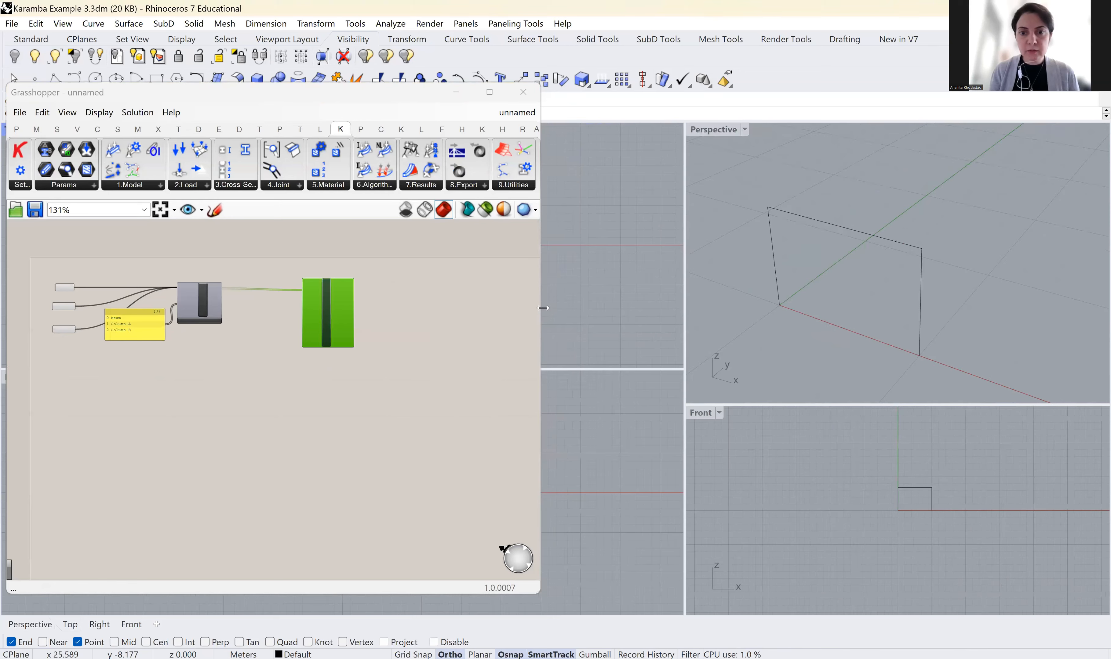
left_click_drag(542, 308, 676, 308)
scroll(289, 311, "up", 3)
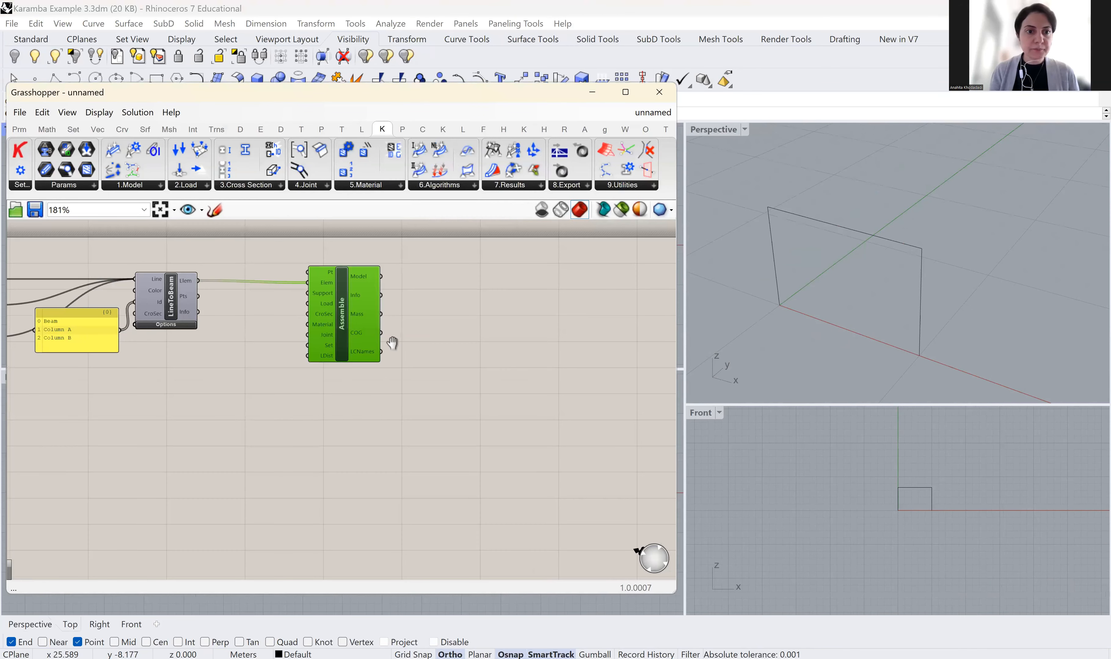
scroll(216, 242, "up", 2)
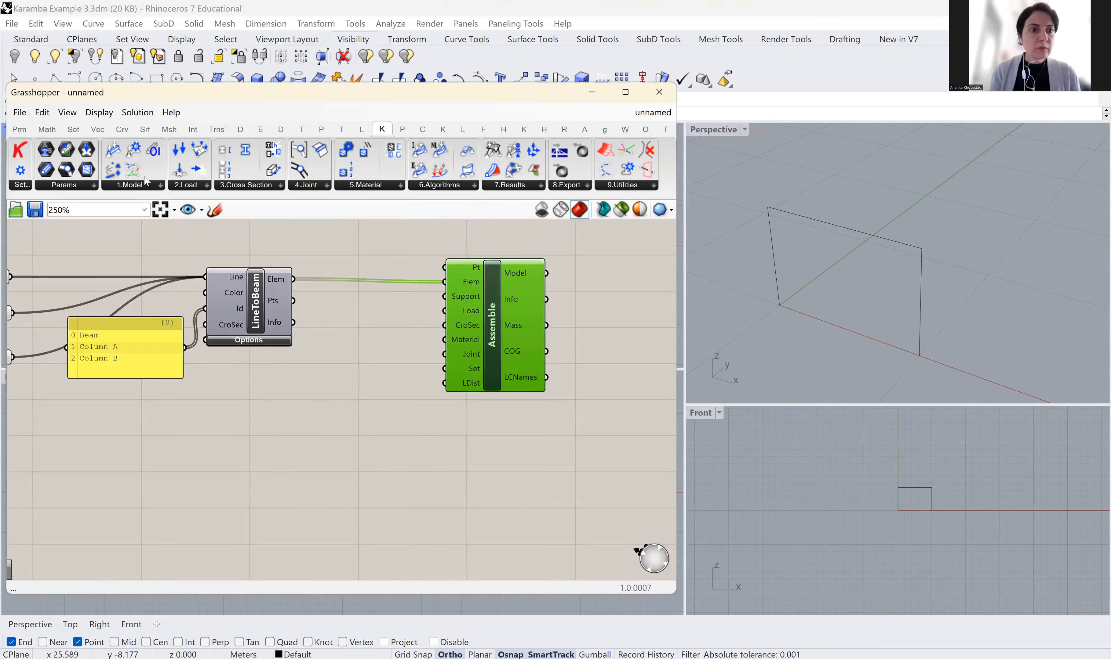
left_click(160, 185)
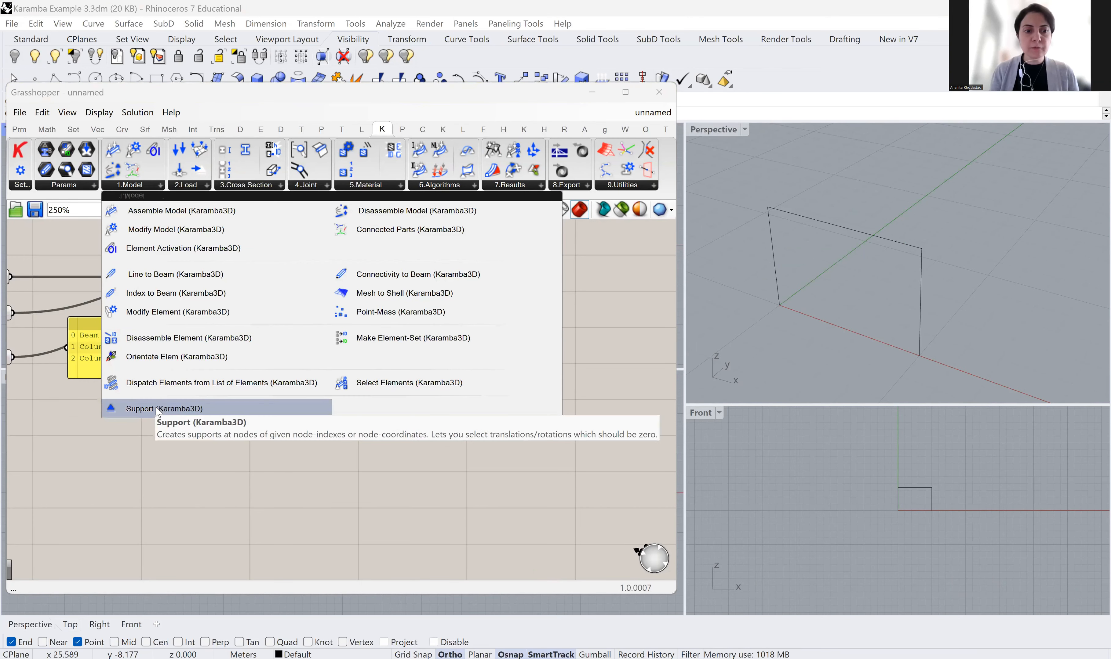
Place a Karamba3D Support component and move it below the beam definition
left_click_drag(157, 410, 152, 431)
left_click(312, 459)
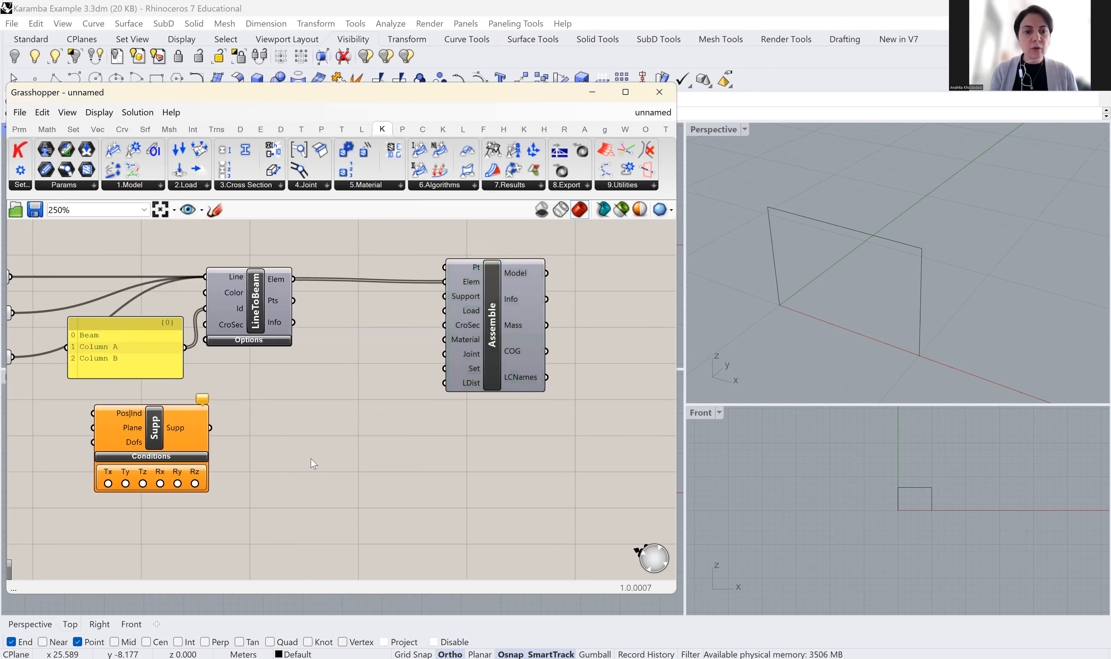
double_click(312, 459)
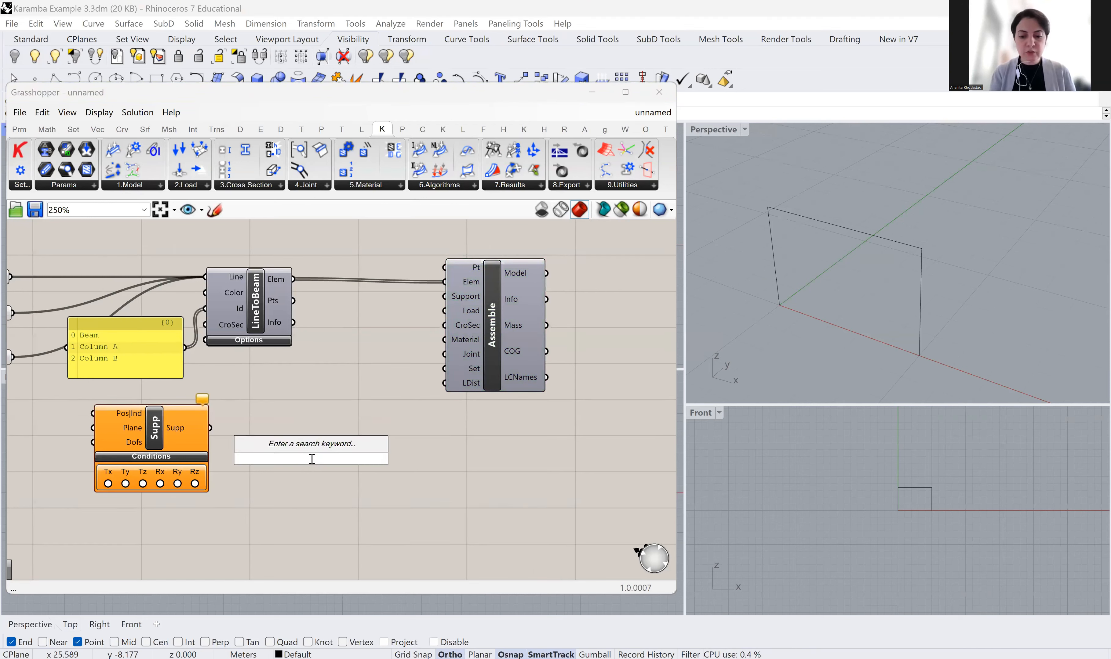
type("SUPPORT")
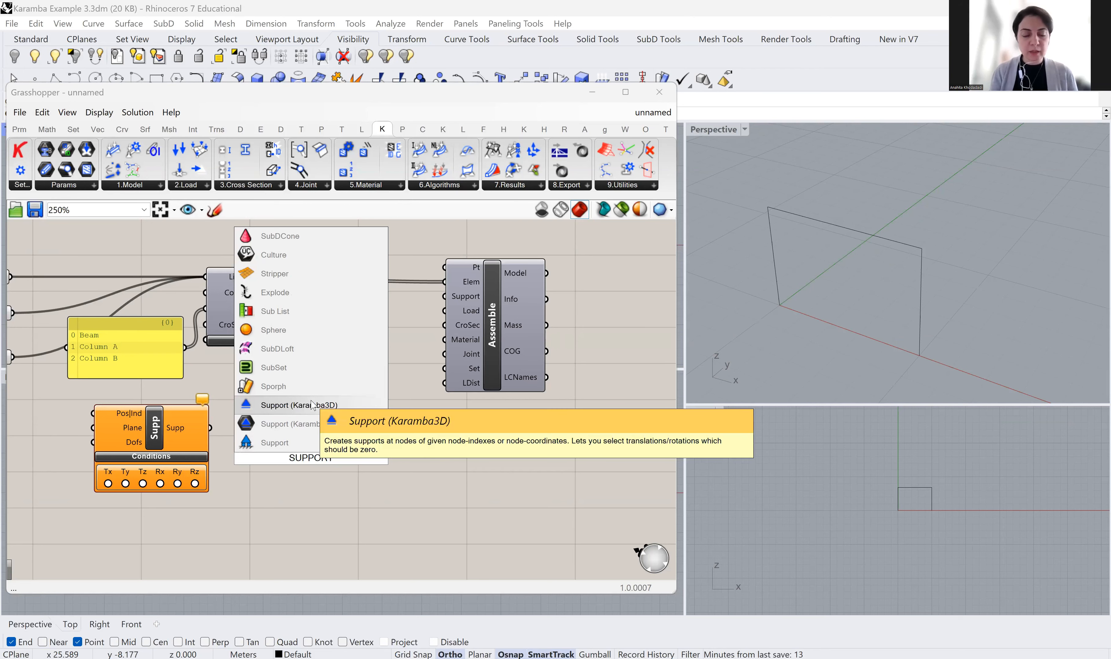
key("Escape")
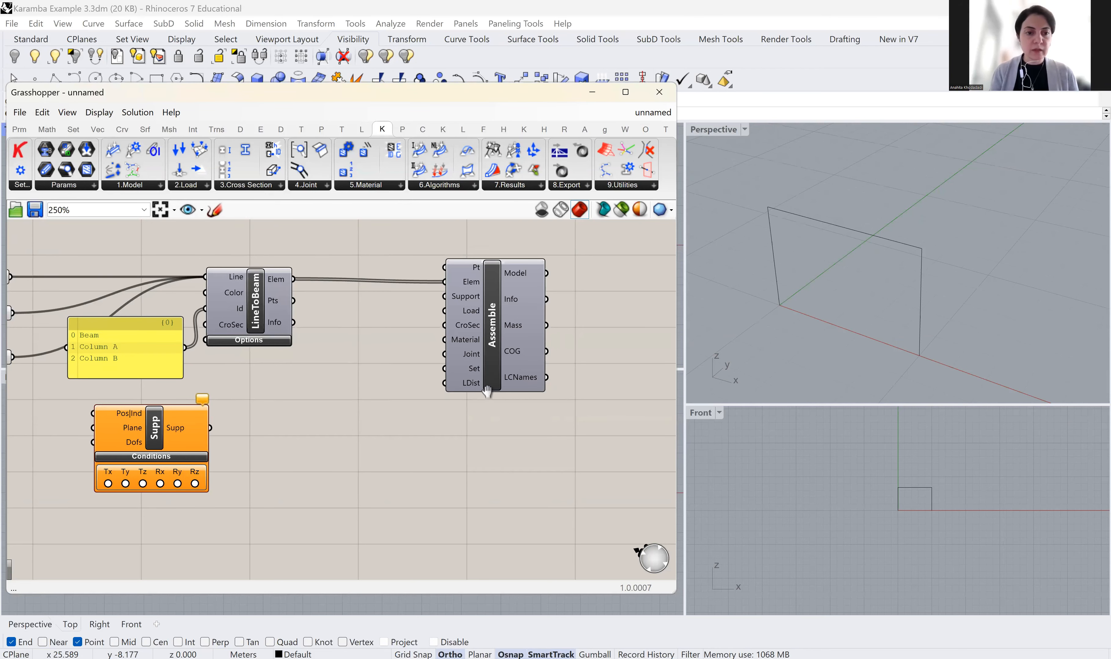
right_click_drag(487, 391, 639, 362)
left_click_drag(306, 394, 399, 417)
right_click_drag(508, 427, 428, 427)
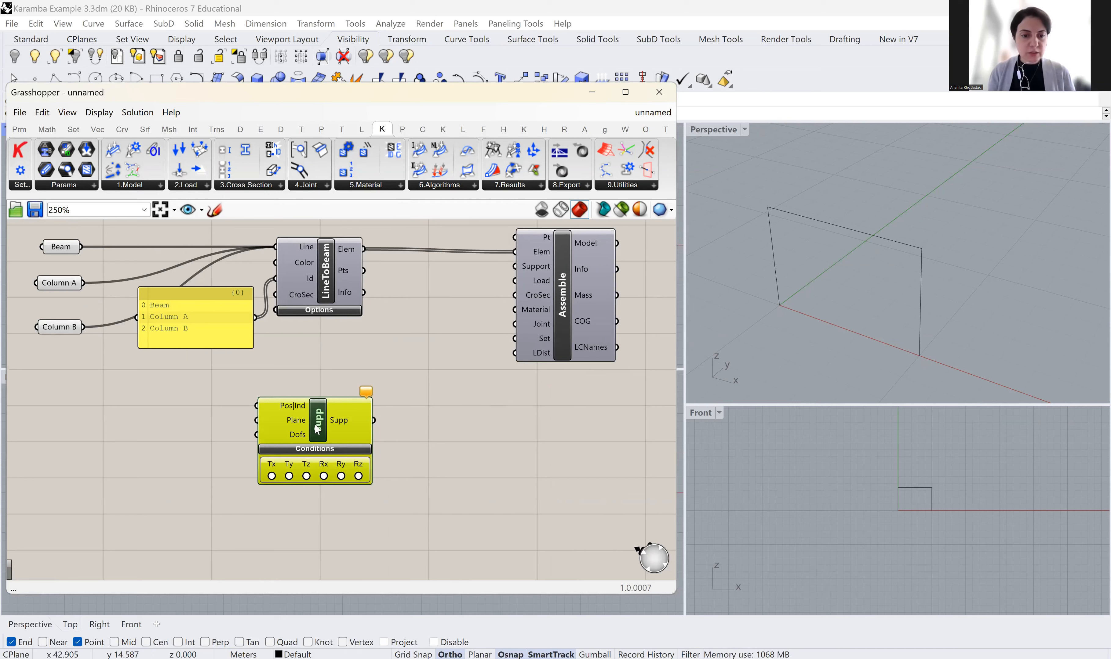
Duplicate the Support component and set the copy directly beneath the original
left_click(378, 505)
key("ctrl+v")
left_click_drag(331, 426, 326, 522)
right_click_drag(421, 447, 466, 395)
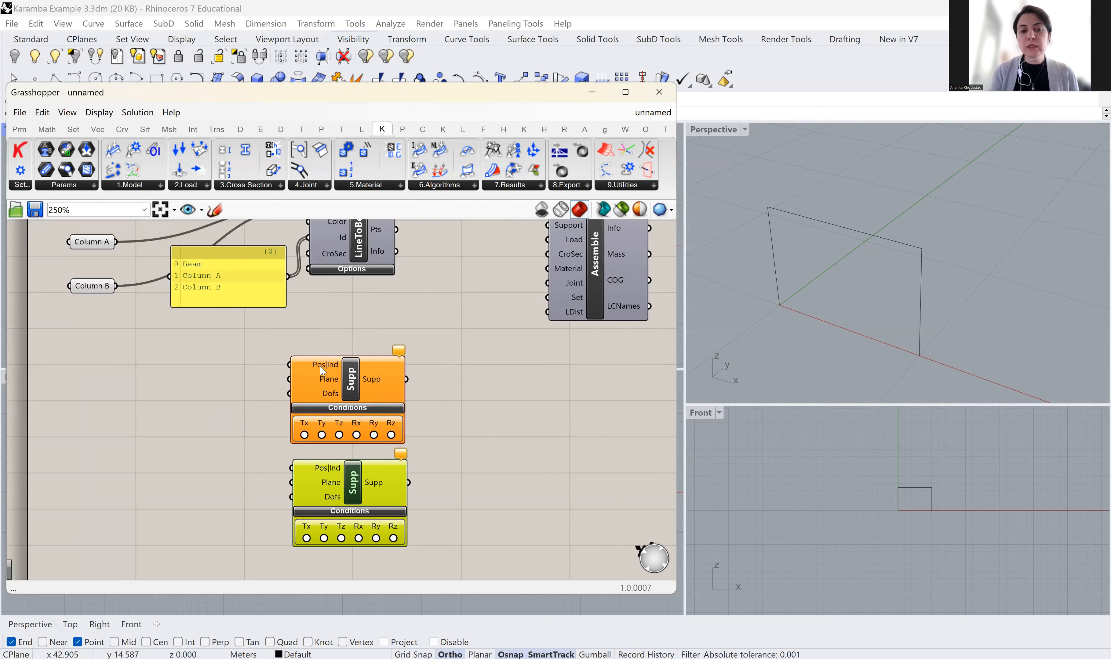
mouse_move(319, 367)
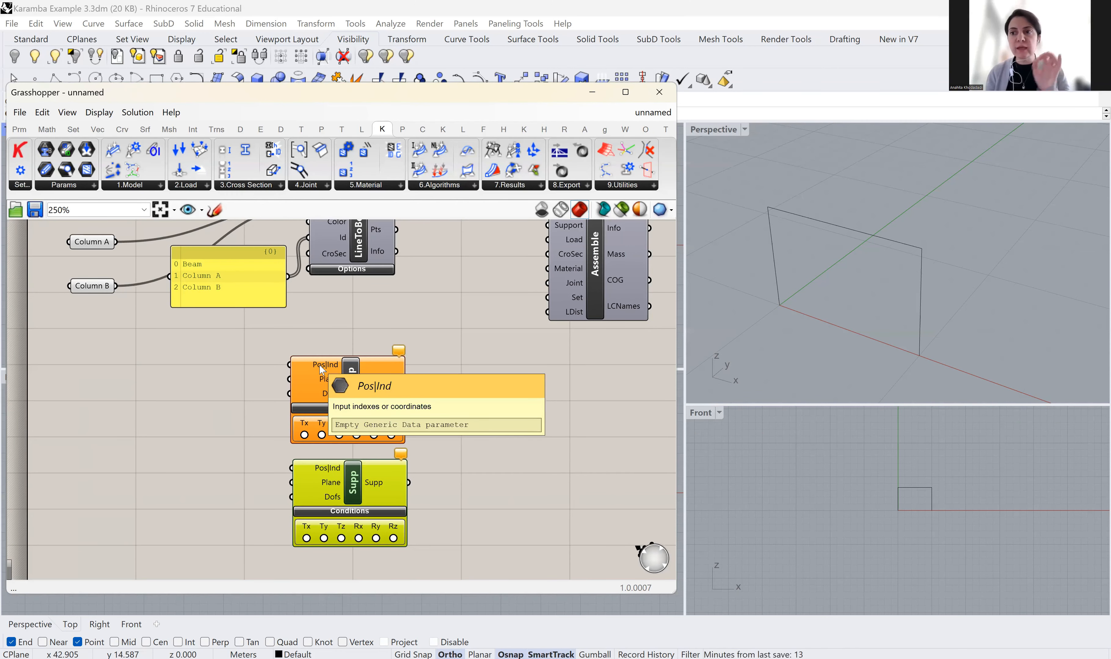
right_click_drag(196, 404, 208, 462)
double_click(198, 450)
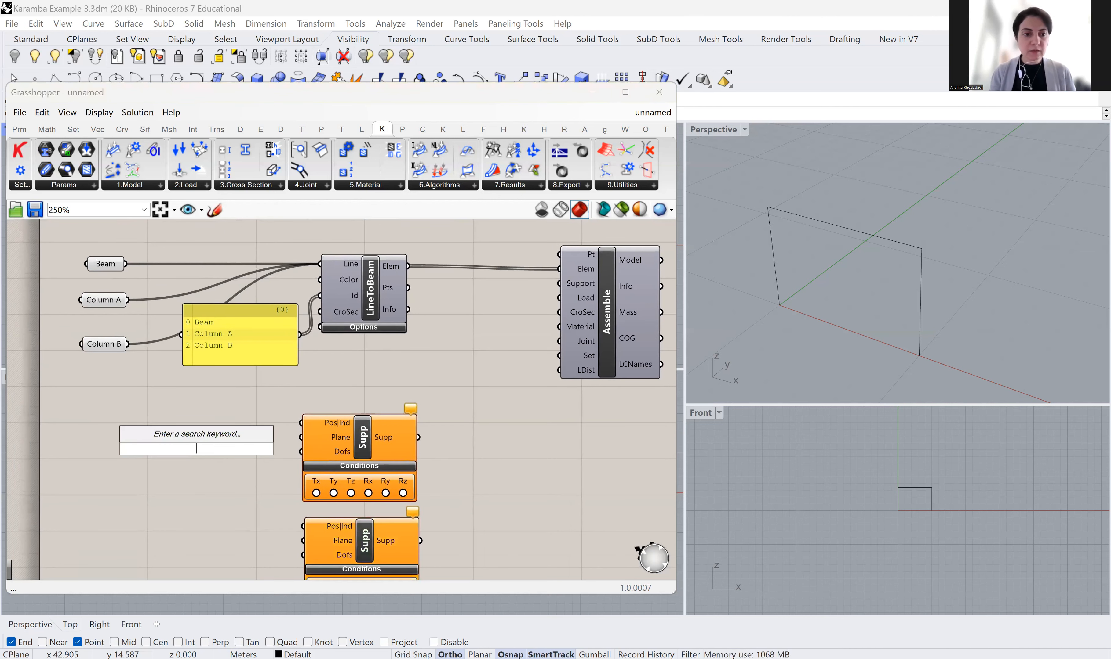
Add an End Points component via the 'end' search and feed Column A into it
type("end")
left_click(202, 434)
left_click_drag(203, 452, 213, 451)
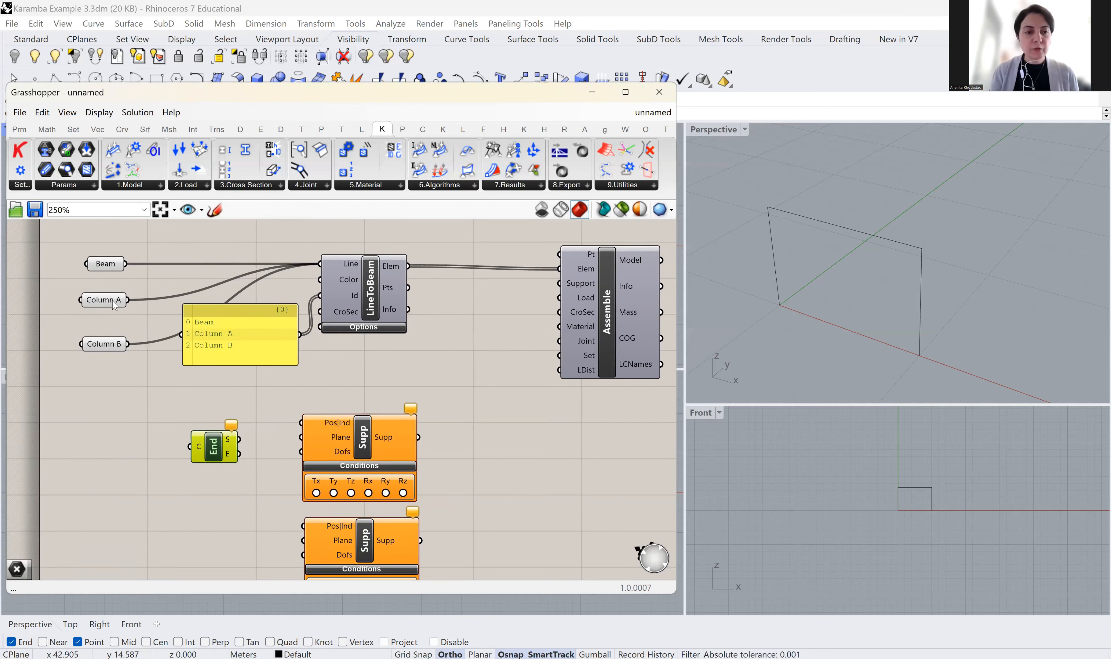
left_click_drag(127, 302, 219, 444)
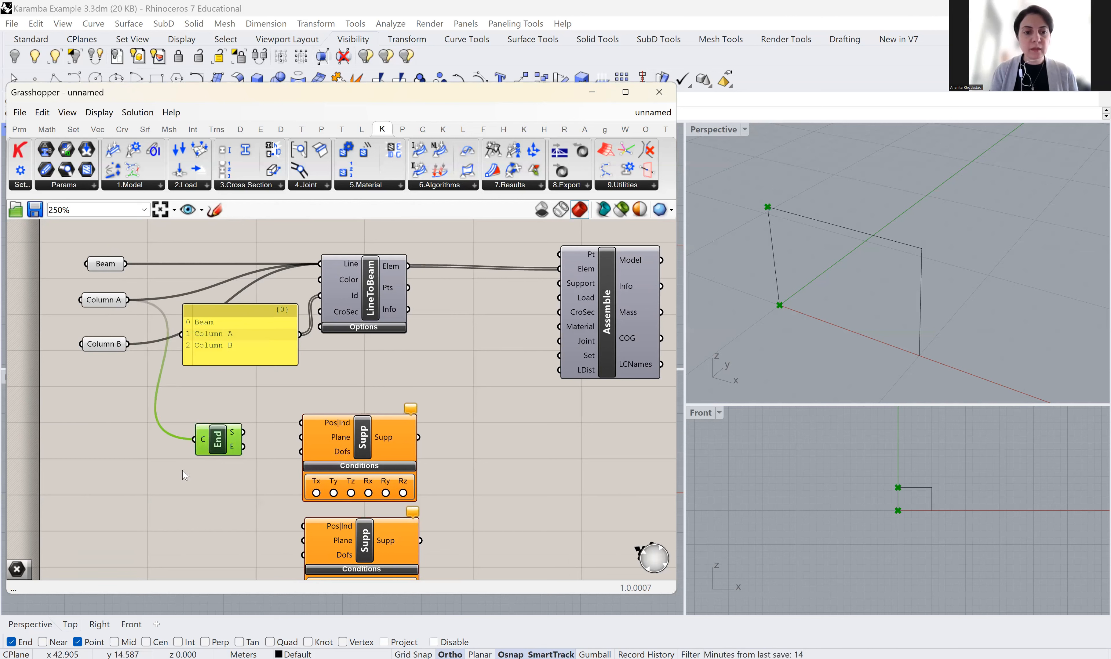
left_click(148, 490)
Add a second End Points component via 'END' and feed Column B into it
double_click(148, 490)
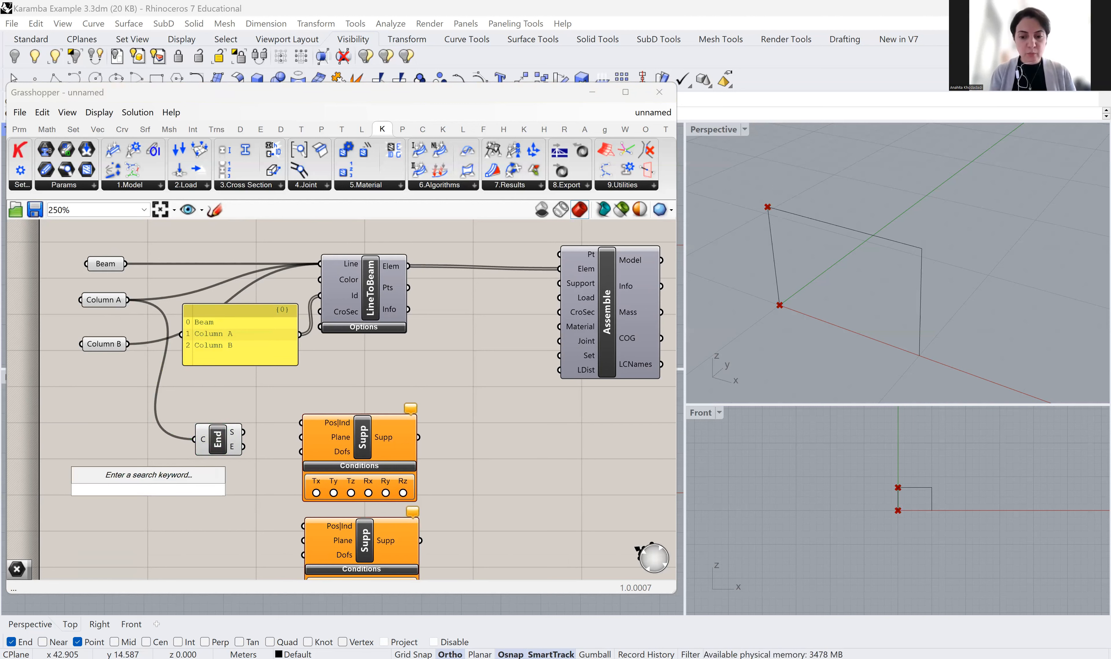
type("END")
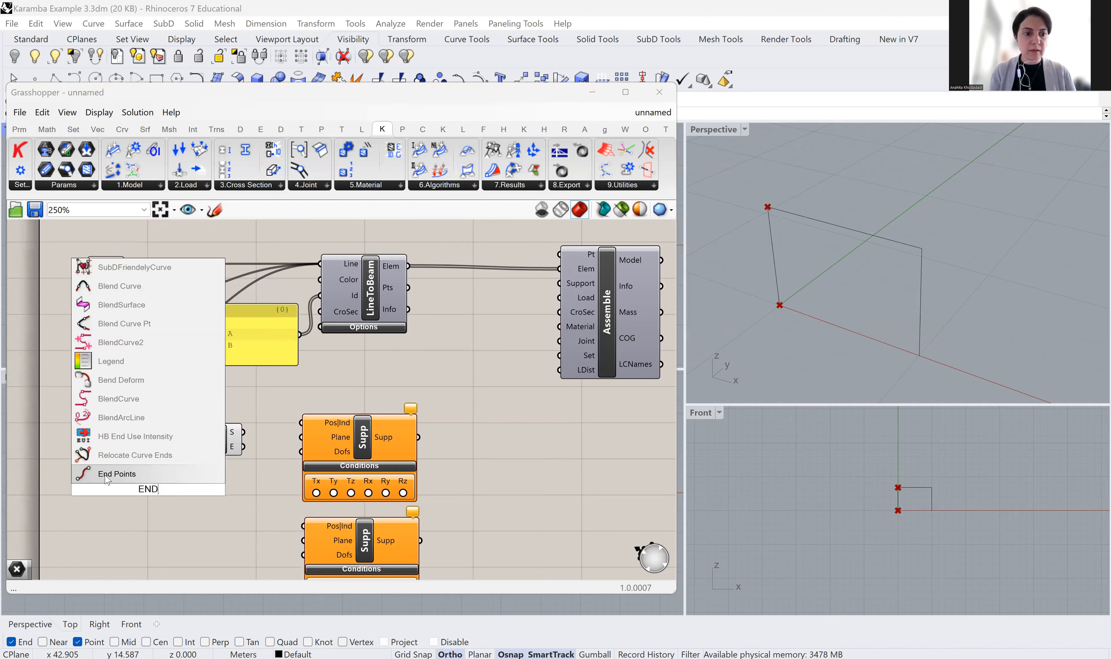
key("Return")
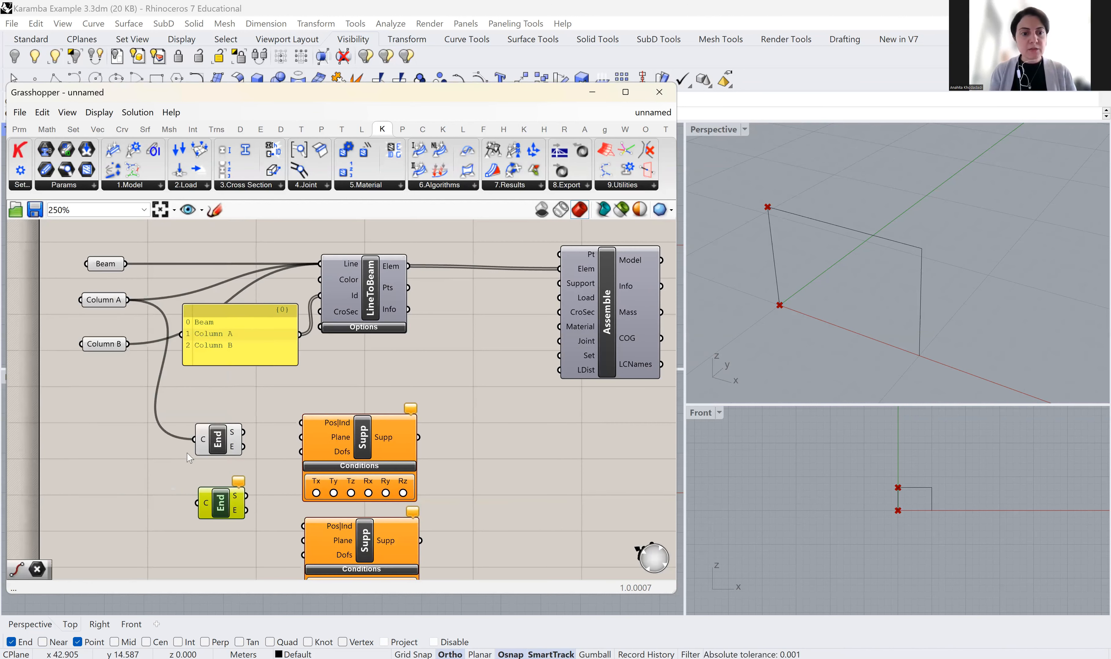
left_click_drag(144, 380, 222, 510)
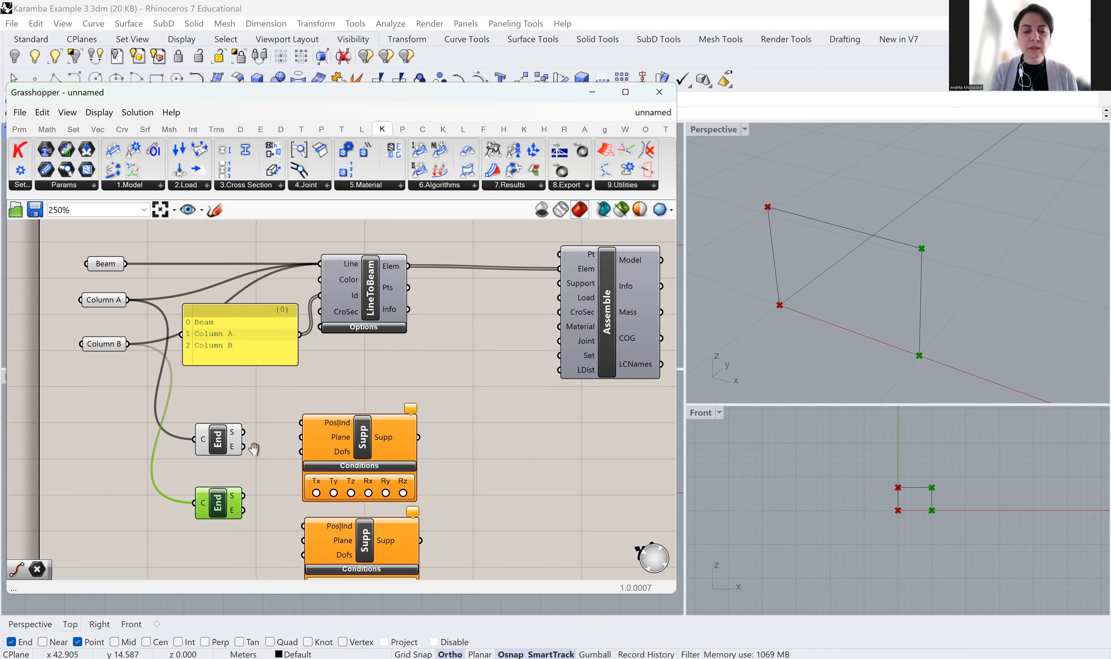
right_click_drag(254, 451, 230, 410)
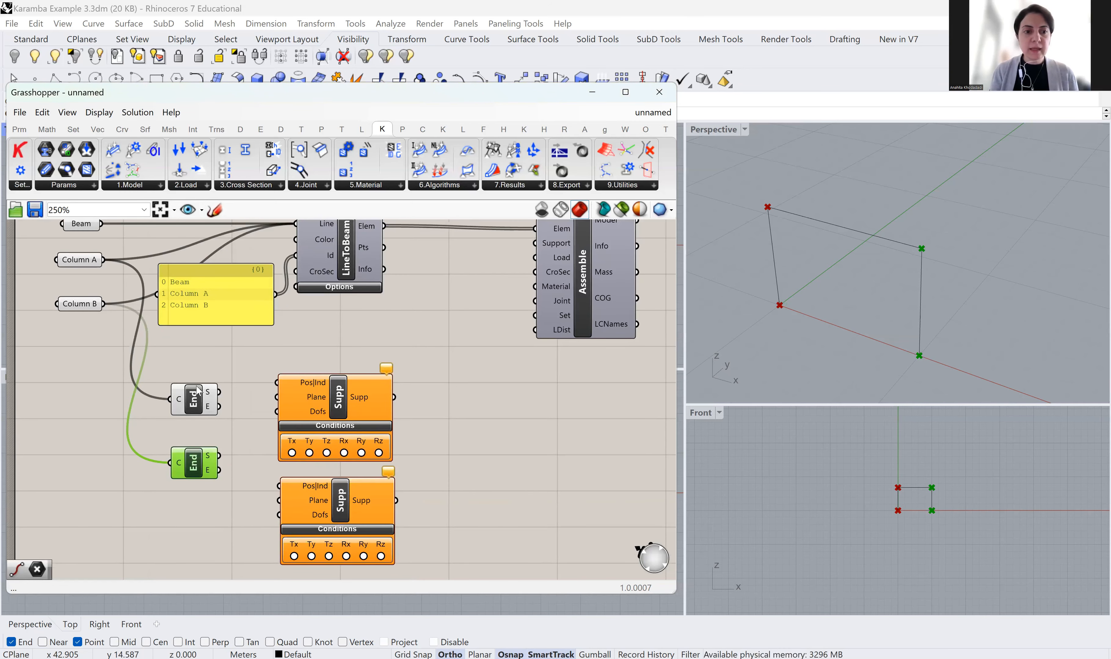
Wire Column A's start point to the upper Support's Pos|Ind and Column B's end point to the lower one
mouse_move(211, 411)
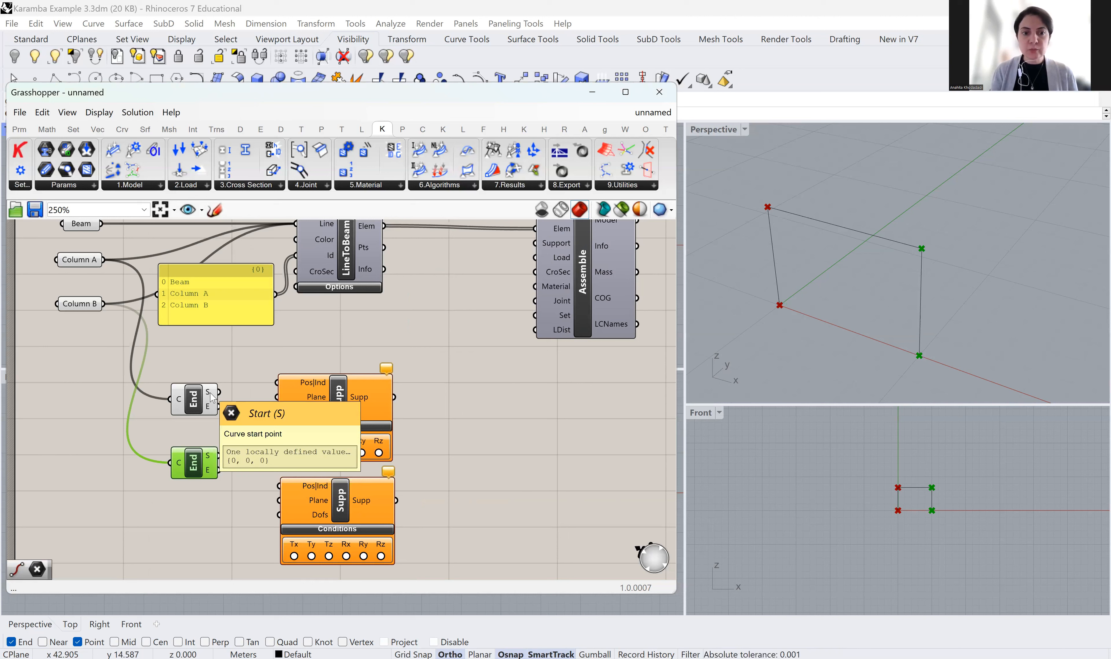
left_click_drag(218, 393, 278, 384)
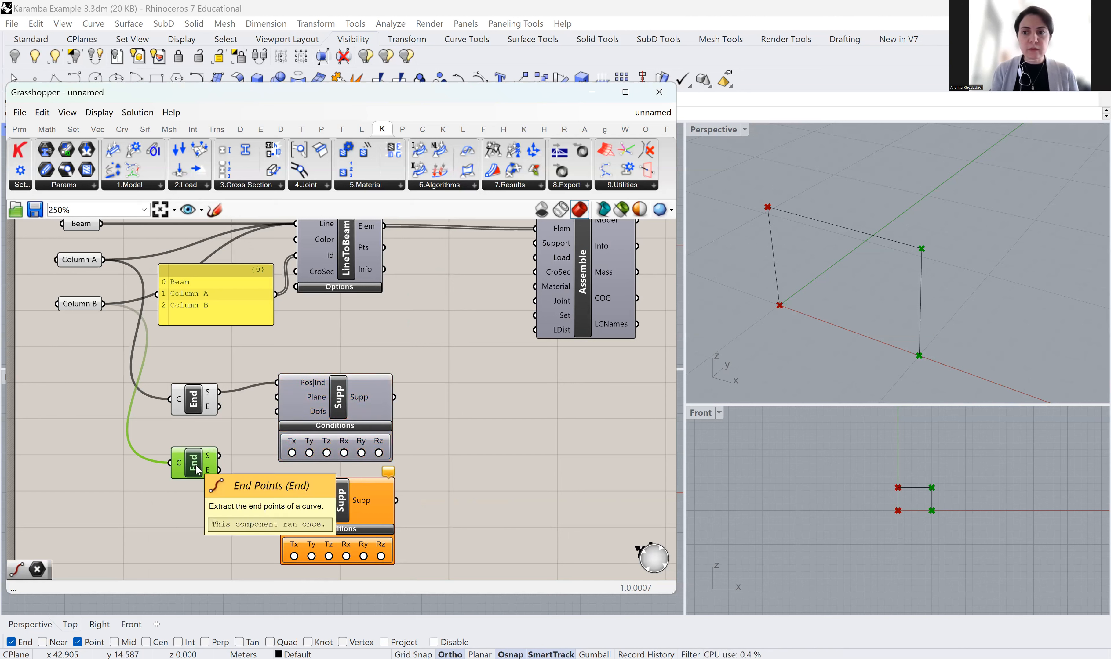
right_click_drag(202, 493, 197, 447)
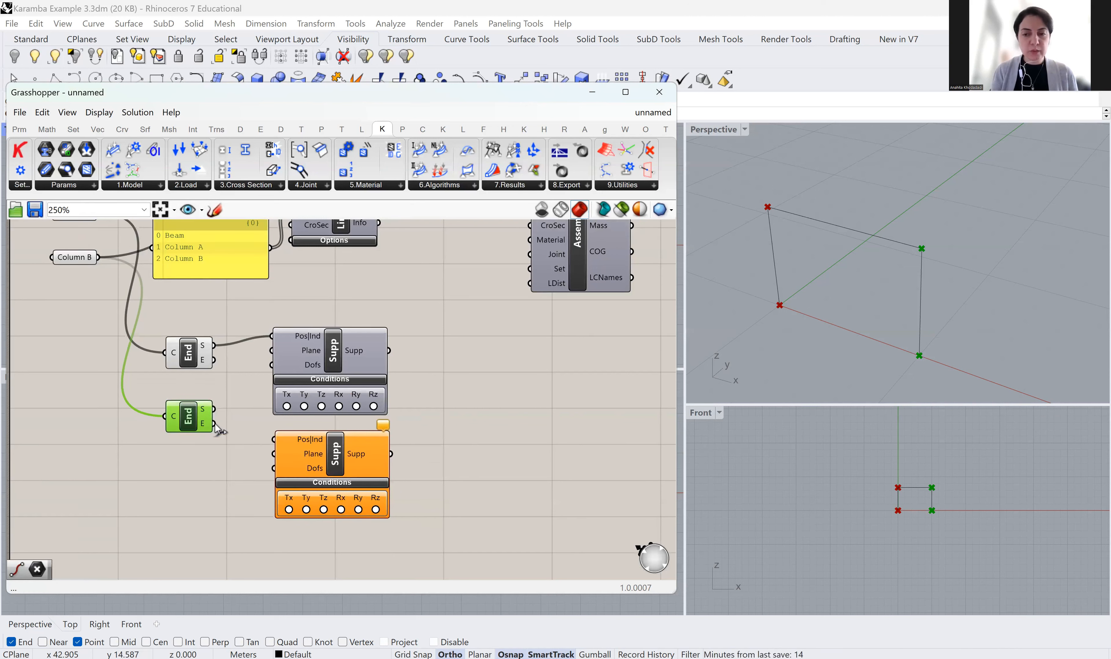
left_click_drag(272, 447, 273, 442)
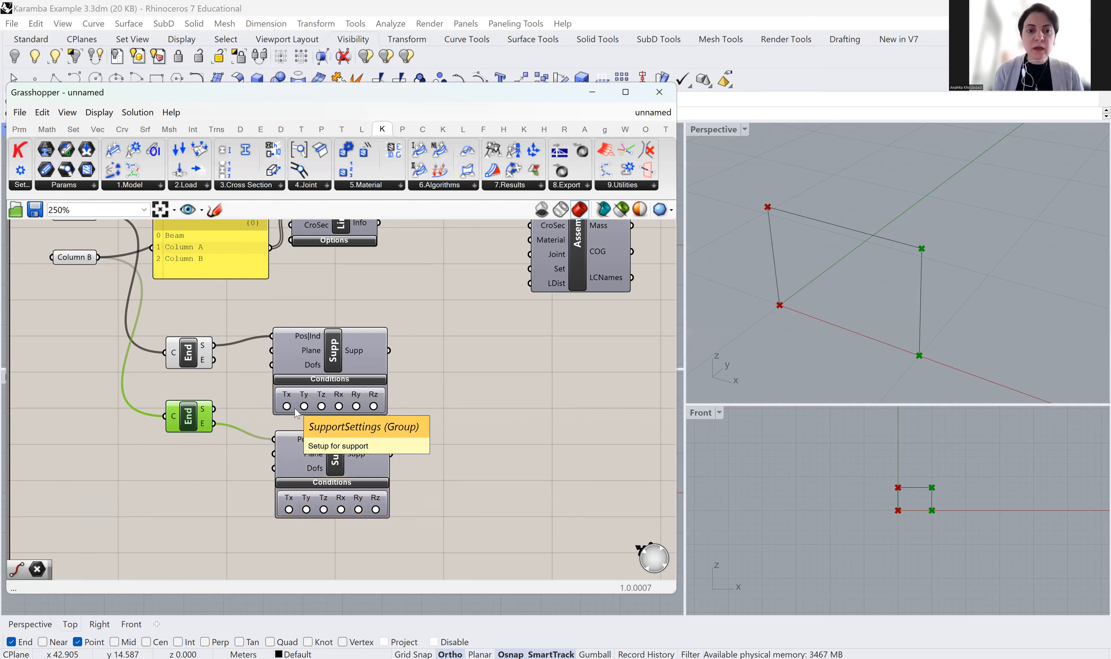
left_click(440, 420)
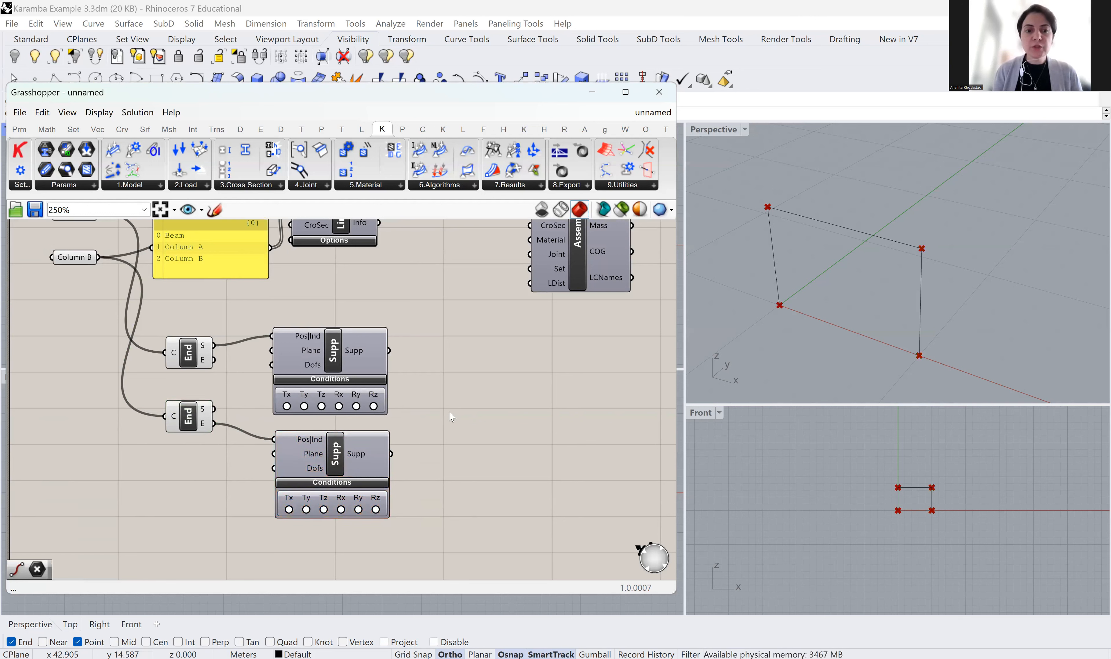
Fix Tx, Ty and Tz translations on both the upper and lower Support components
left_click(286, 406)
left_click(304, 406)
left_click(321, 407)
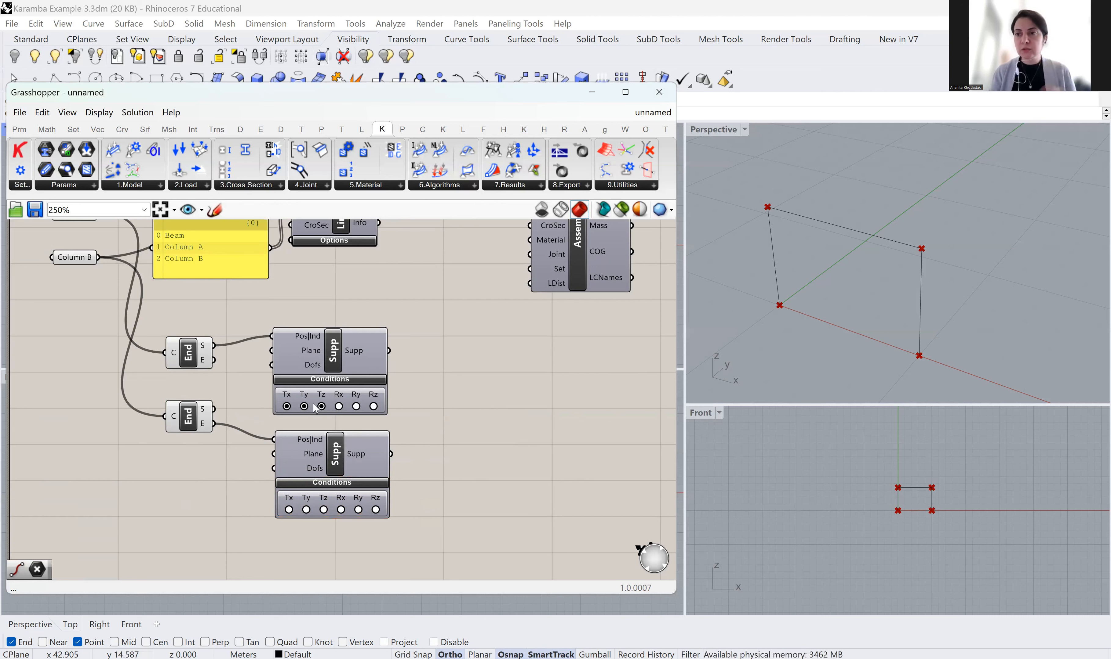
left_click(289, 509)
left_click(307, 509)
left_click(324, 510)
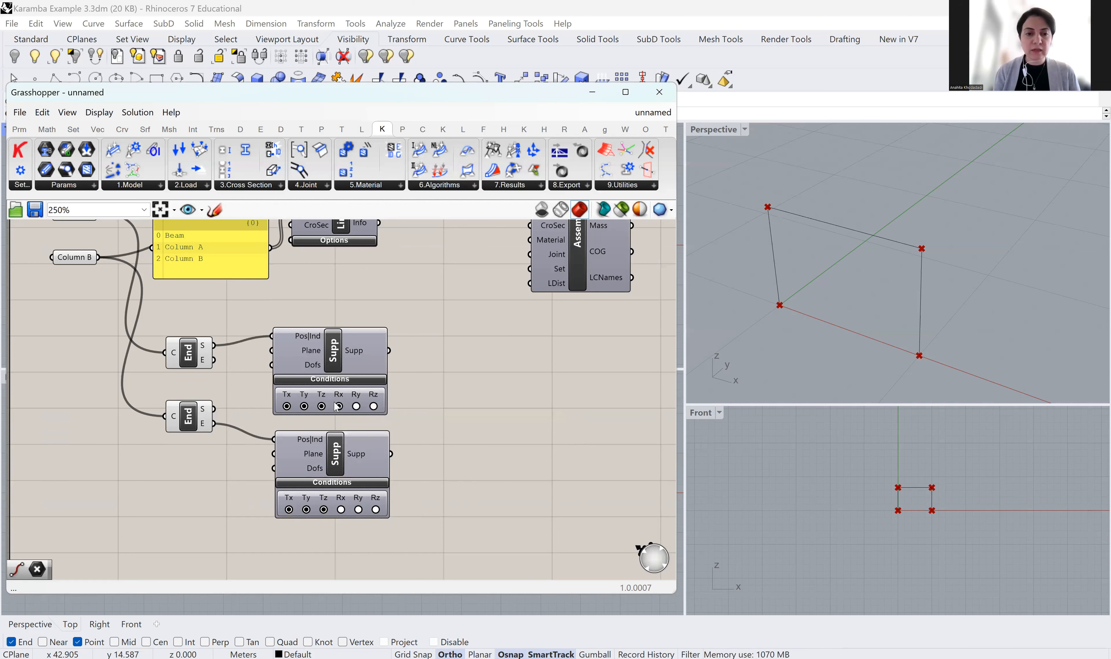
right_click_drag(410, 414, 403, 453)
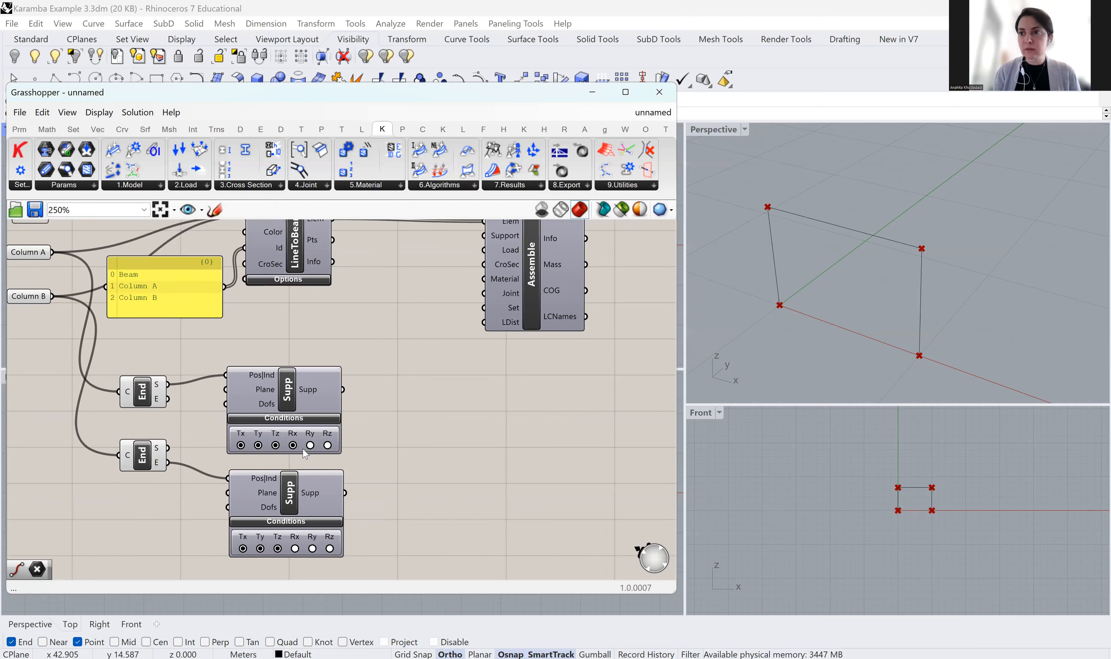
scroll(343, 429, "down", 2)
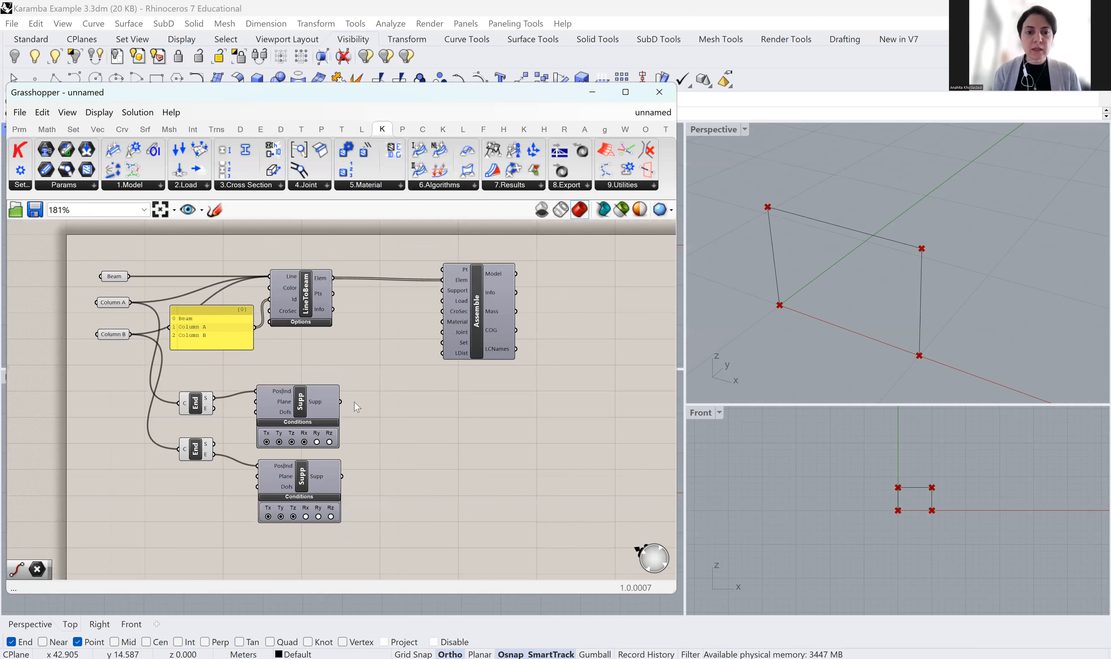
Connect both Support outputs to Assemble's Support input
scroll(356, 407, "up", 1)
left_click_drag(336, 408, 457, 278)
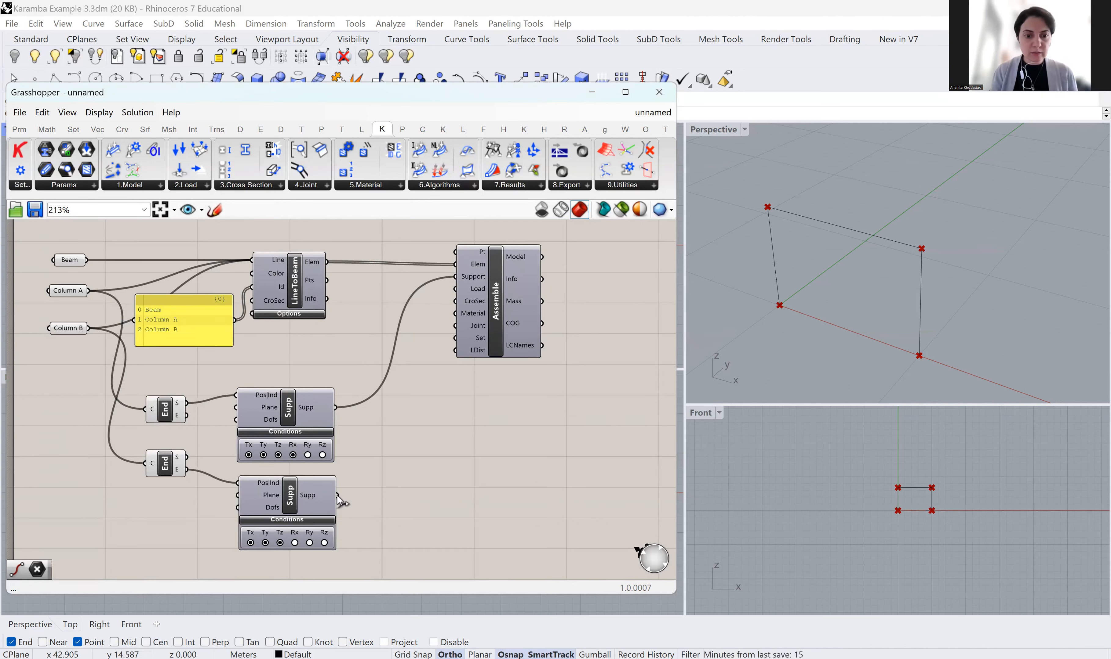
left_click_drag(338, 495, 455, 277, "shift")
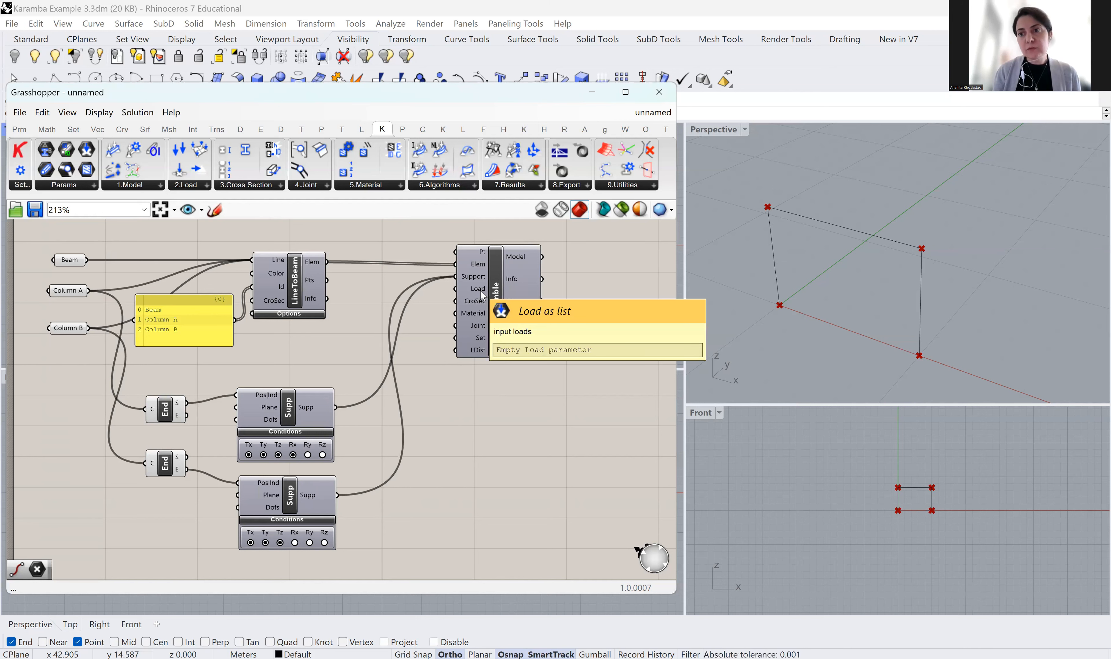
Turn off Preview on both End Points components to hide their points in the viewports
right_click_drag(467, 451, 502, 343)
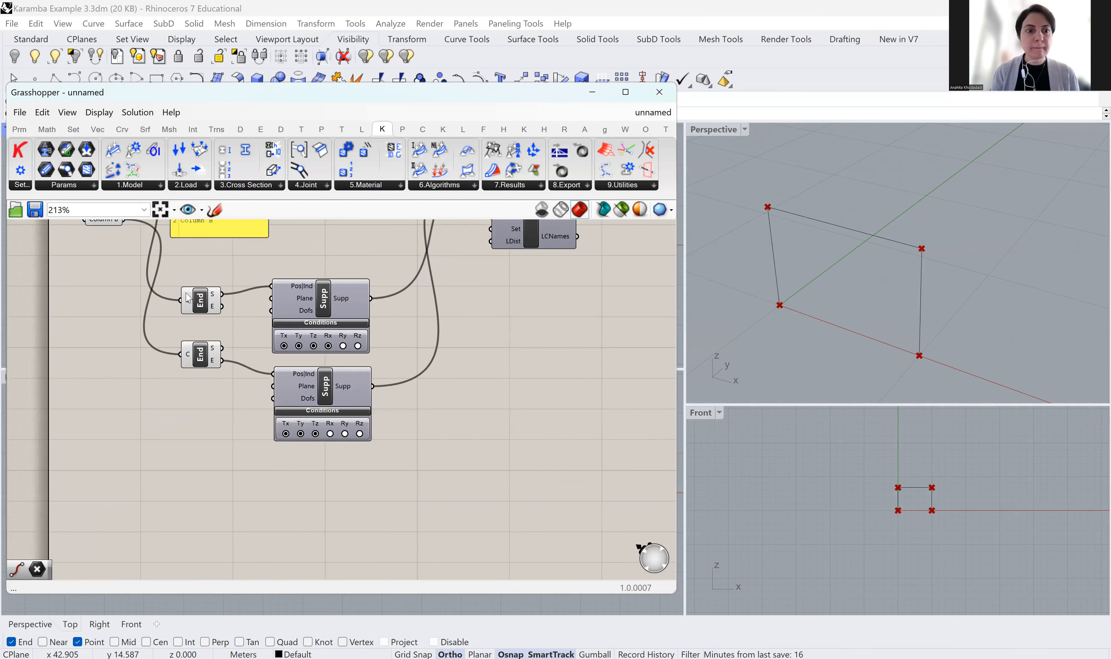
right_click(199, 298)
left_click(210, 320)
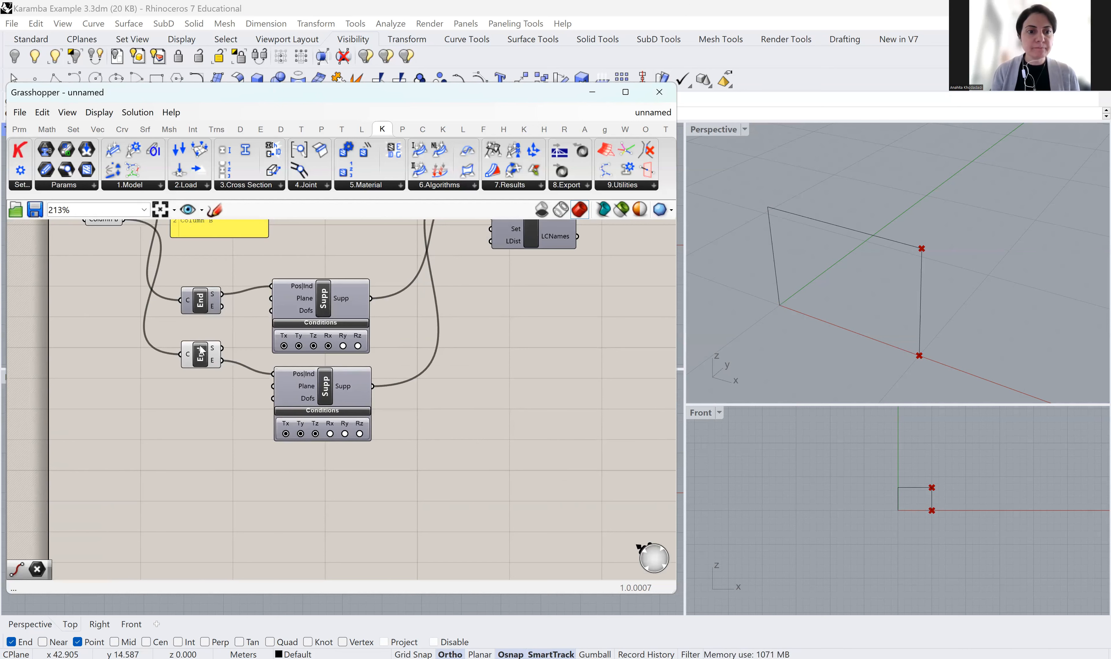
right_click(200, 352)
left_click(218, 371)
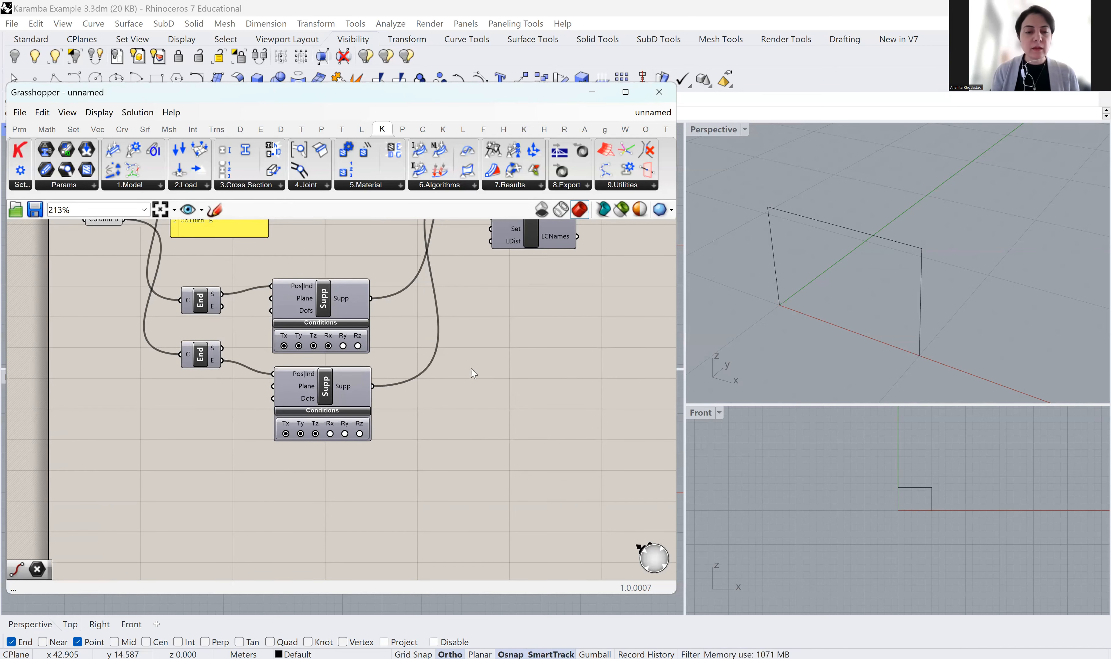
scroll(474, 372, "down", 3)
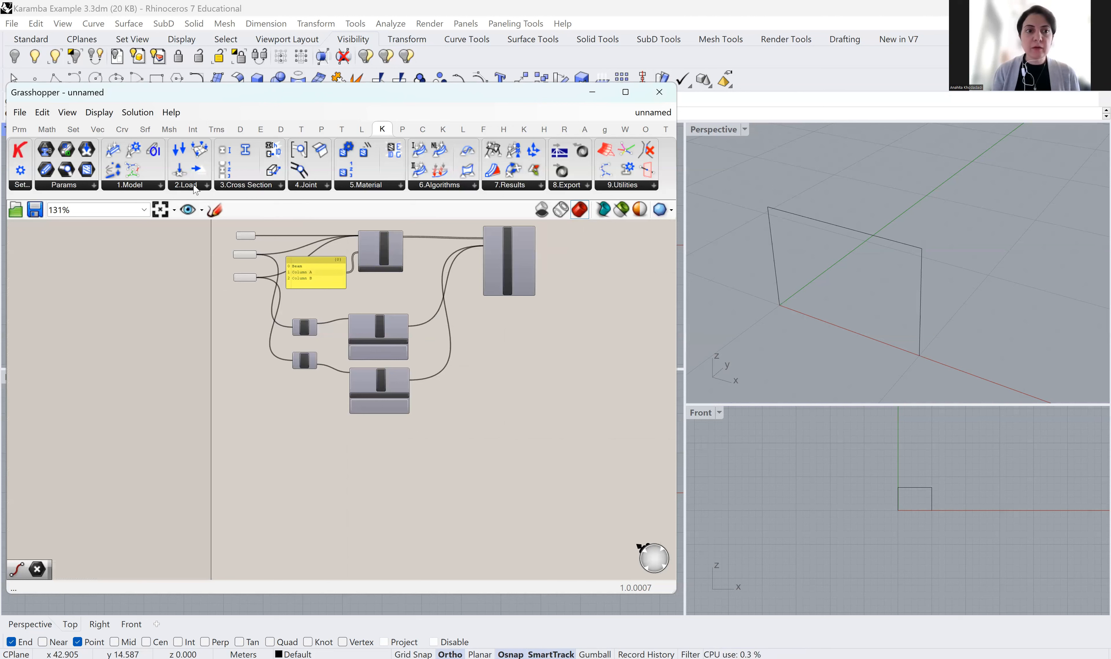
Place a Karamba3D Beam Loads component from 2.Load below the supports and open its Type of Load choices
left_click(207, 185)
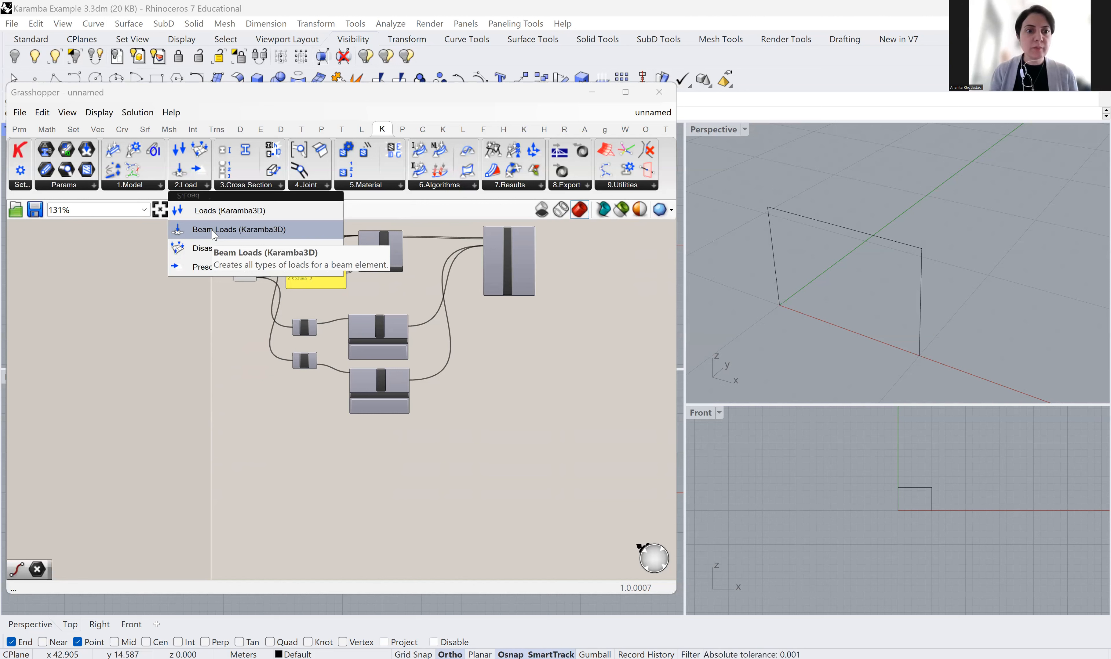
left_click_drag(214, 232, 371, 465)
right_click_drag(426, 370, 426, 367)
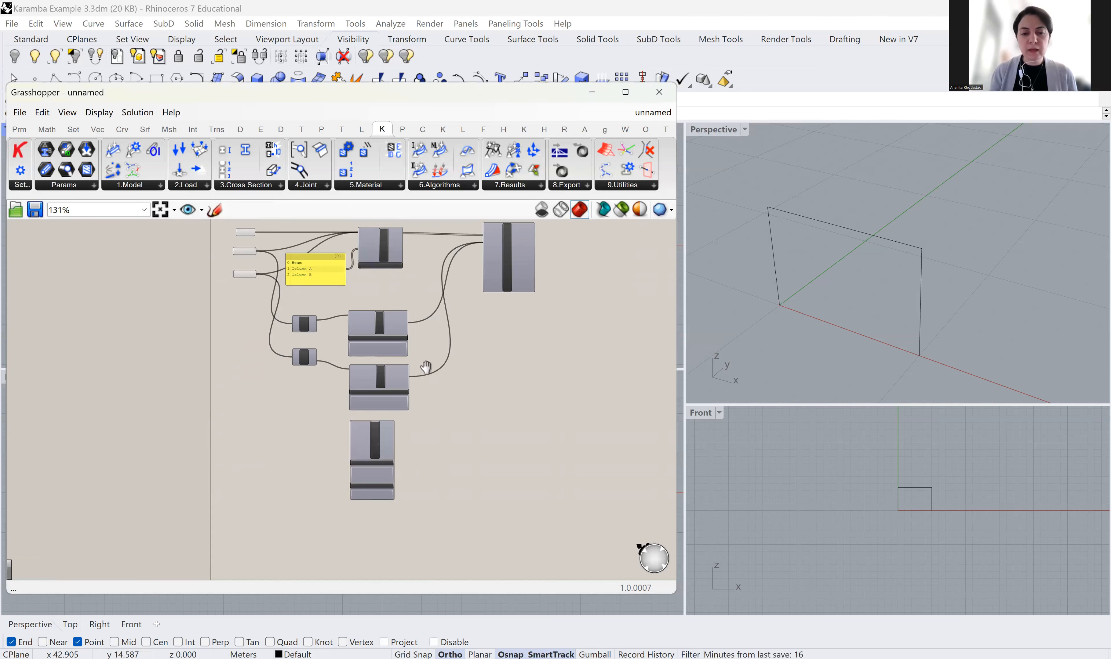
scroll(425, 367, "up", 5)
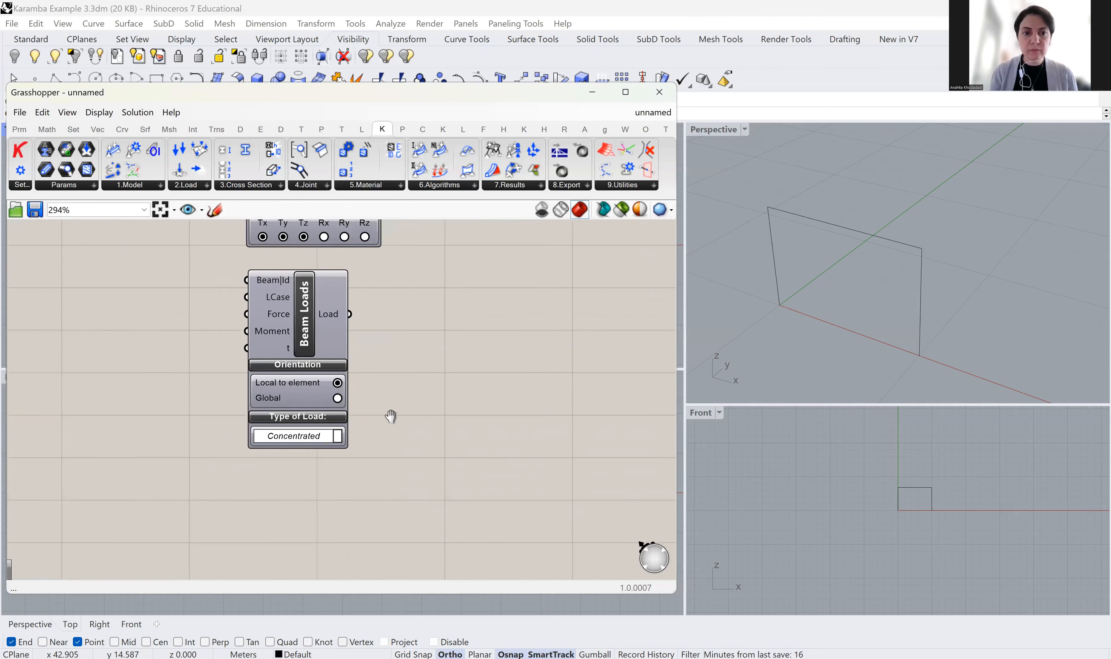
right_click_drag(390, 416, 380, 446)
left_click_drag(297, 352, 329, 363)
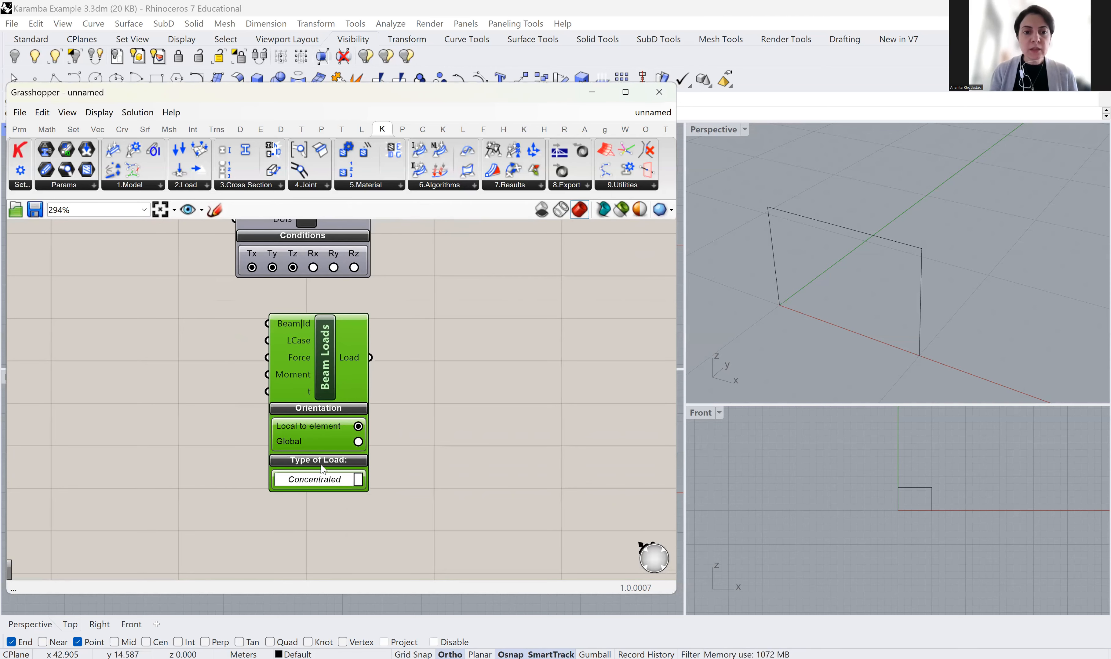
left_click(358, 480)
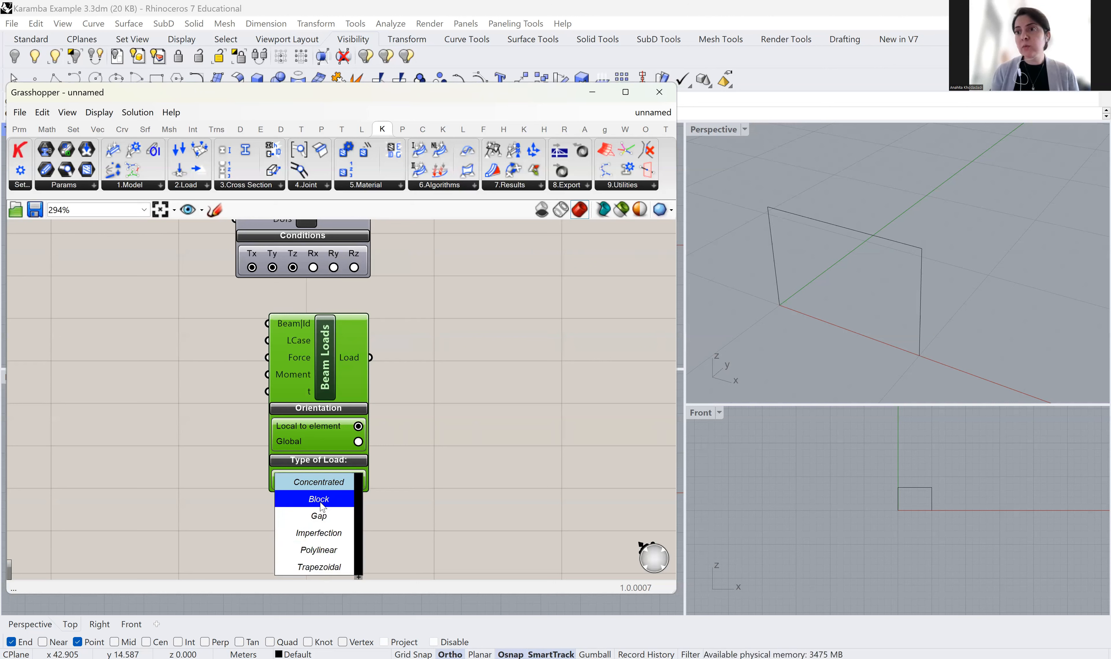
Keep Concentrated as the load type and copy the Beam Loads component below the original
left_click(328, 483)
right_click_drag(439, 459, 460, 383)
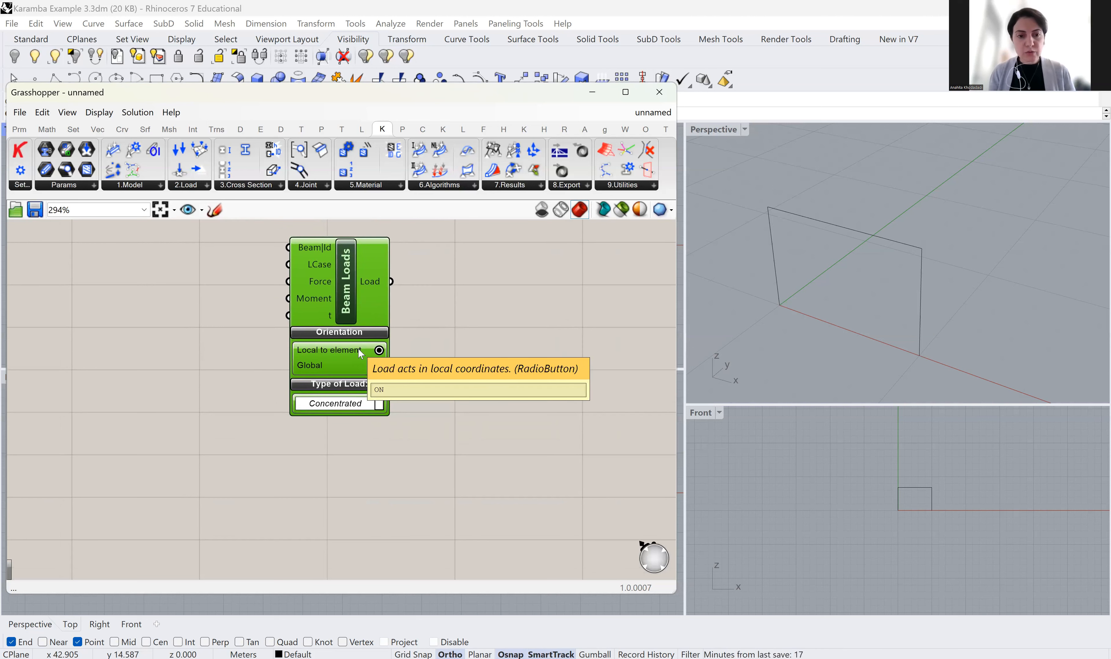
left_click_drag(349, 310, 352, 500, "alt")
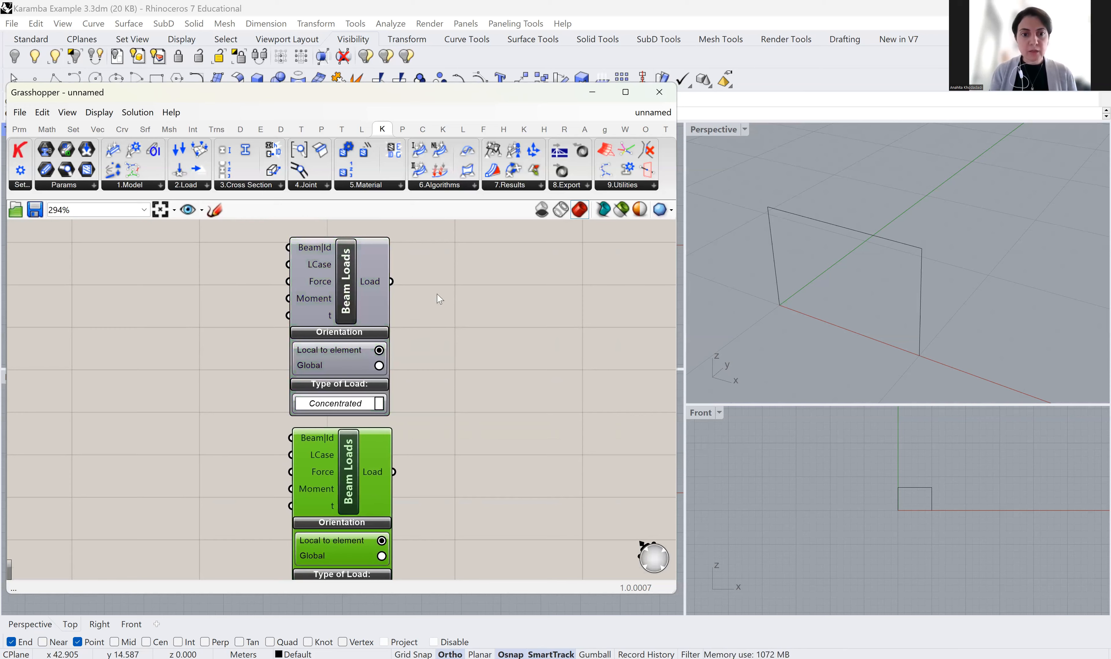
scroll(440, 299, "down", 3)
scroll(399, 494, "up", 3)
Set the copied Beam Loads component's Type of Load to Block
left_click(393, 479)
left_click(392, 504)
scroll(430, 343, "down", 3)
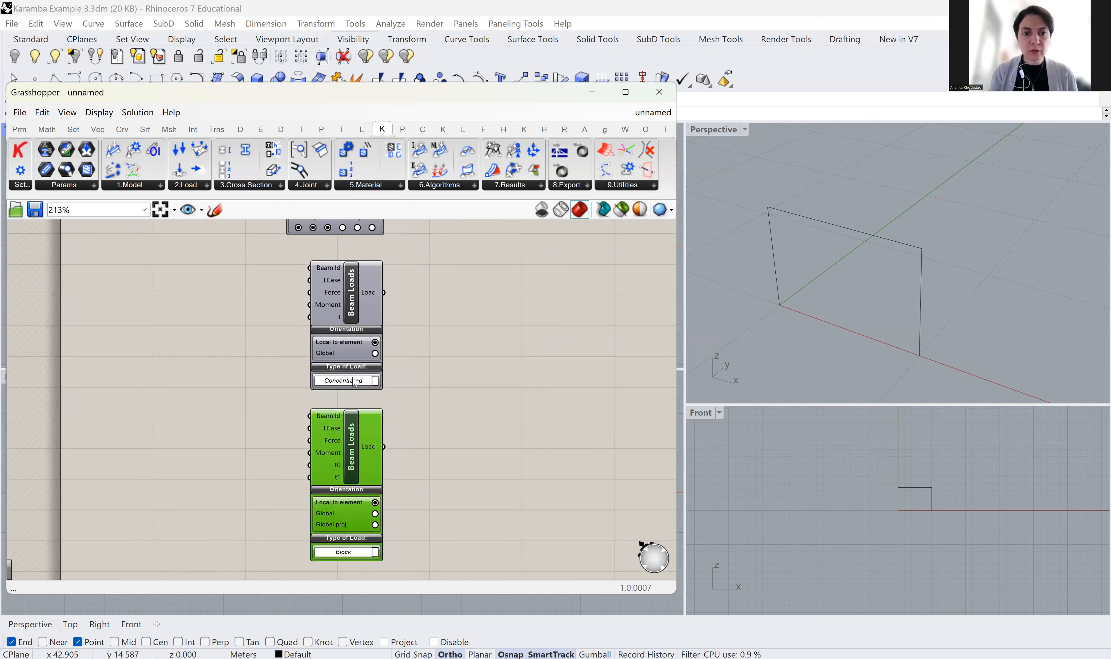
right_click_drag(238, 298, 373, 330)
scroll(352, 330, "up", 3)
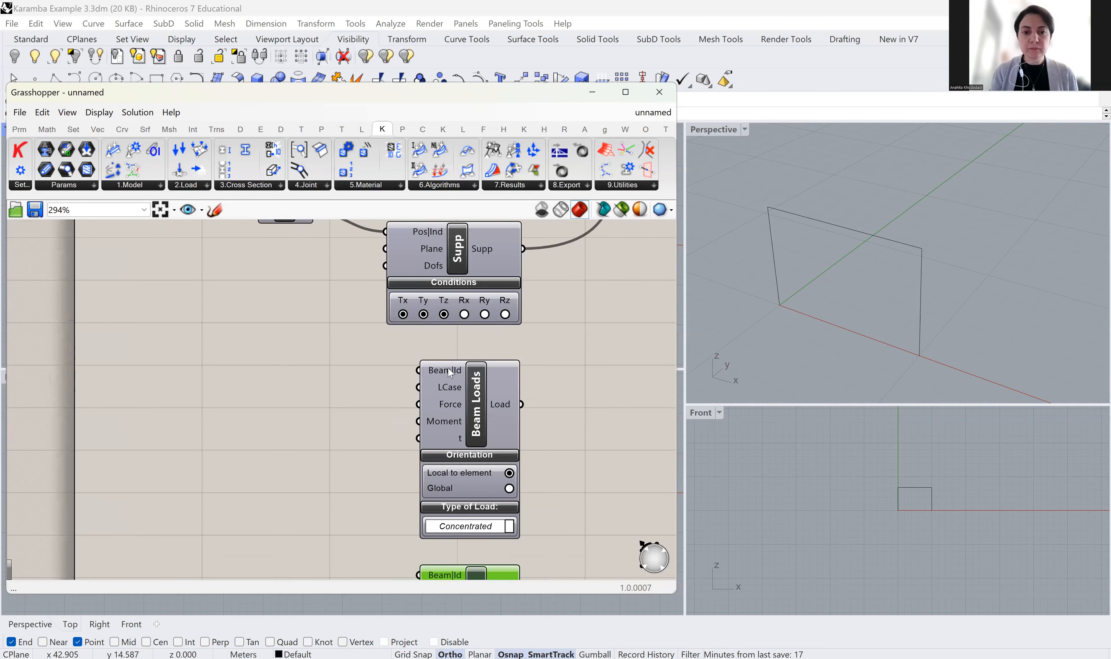
mouse_move(449, 376)
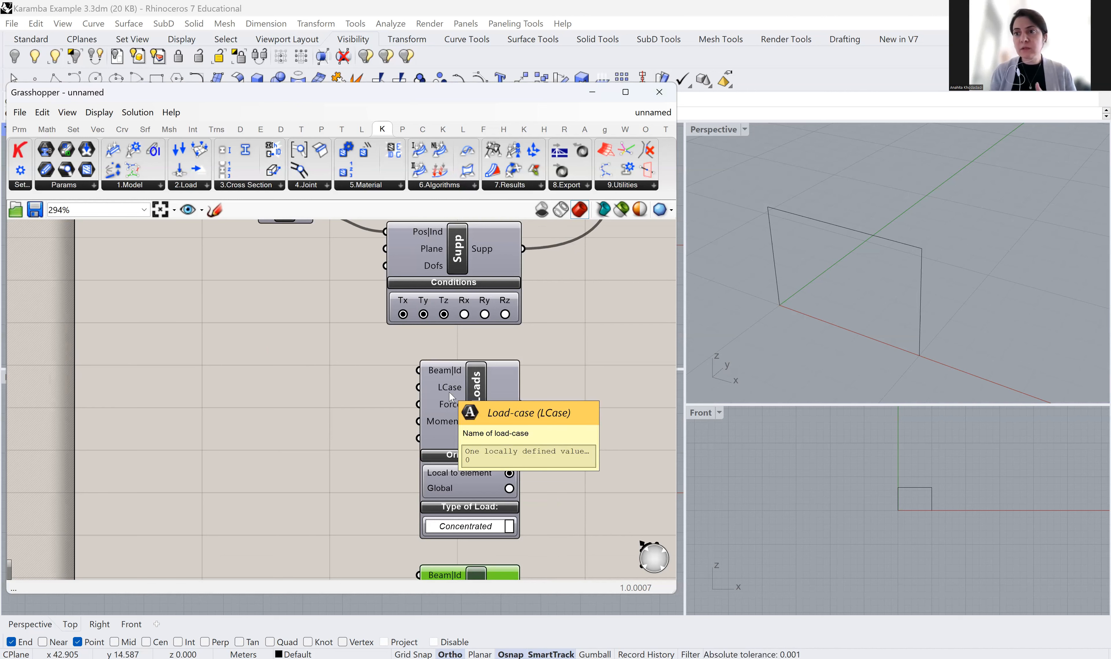
scroll(469, 409, "down", 3)
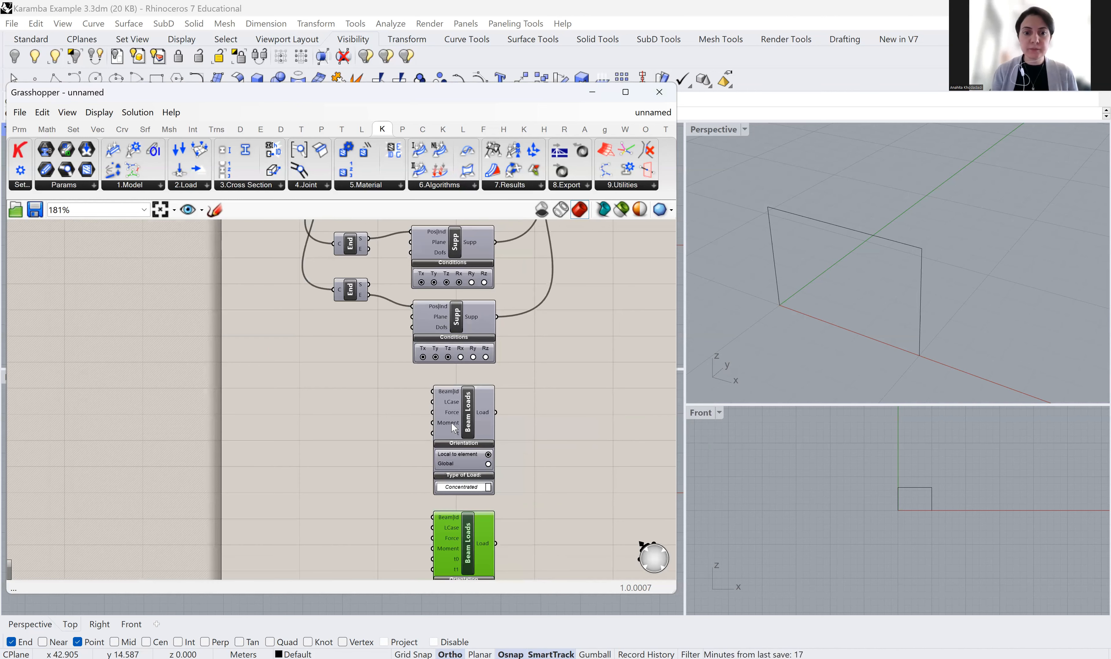
scroll(453, 430, "up", 4)
Create a Panel reading 'Point load 1' and shrink it to a single line
left_click(19, 129)
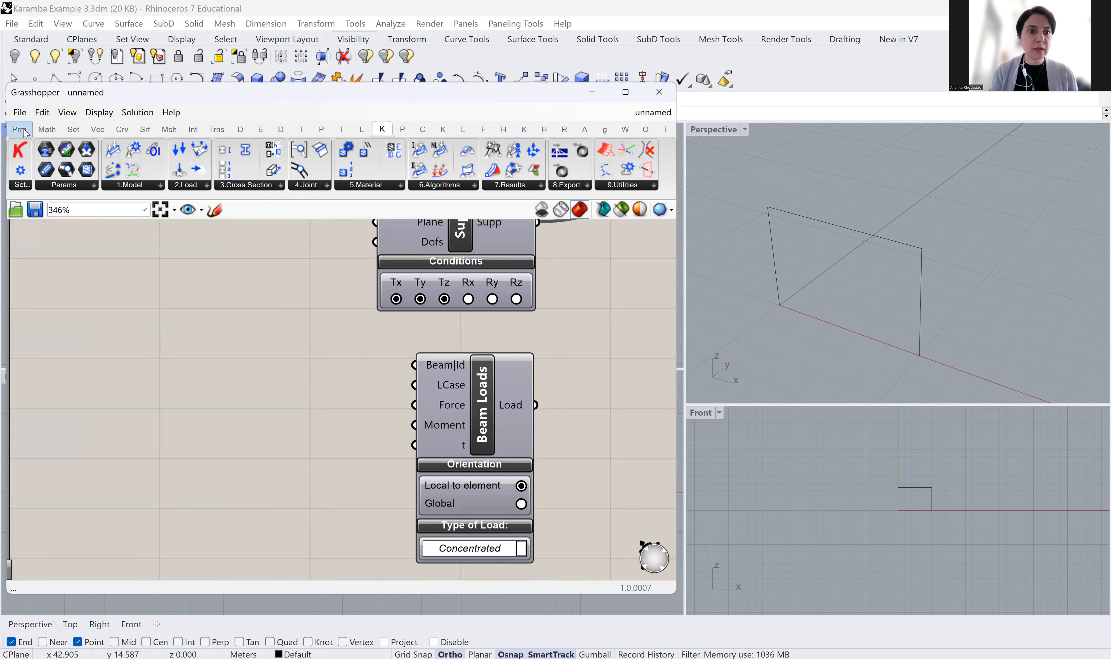
left_click_drag(224, 210, 295, 374)
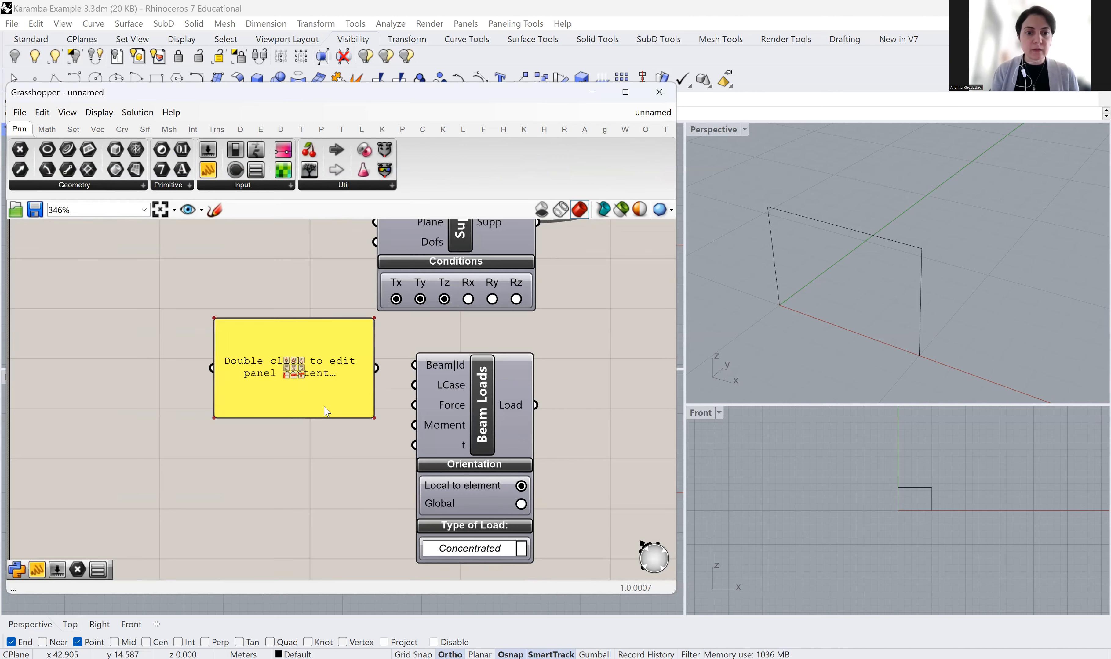
left_click(311, 382)
double_click(311, 382)
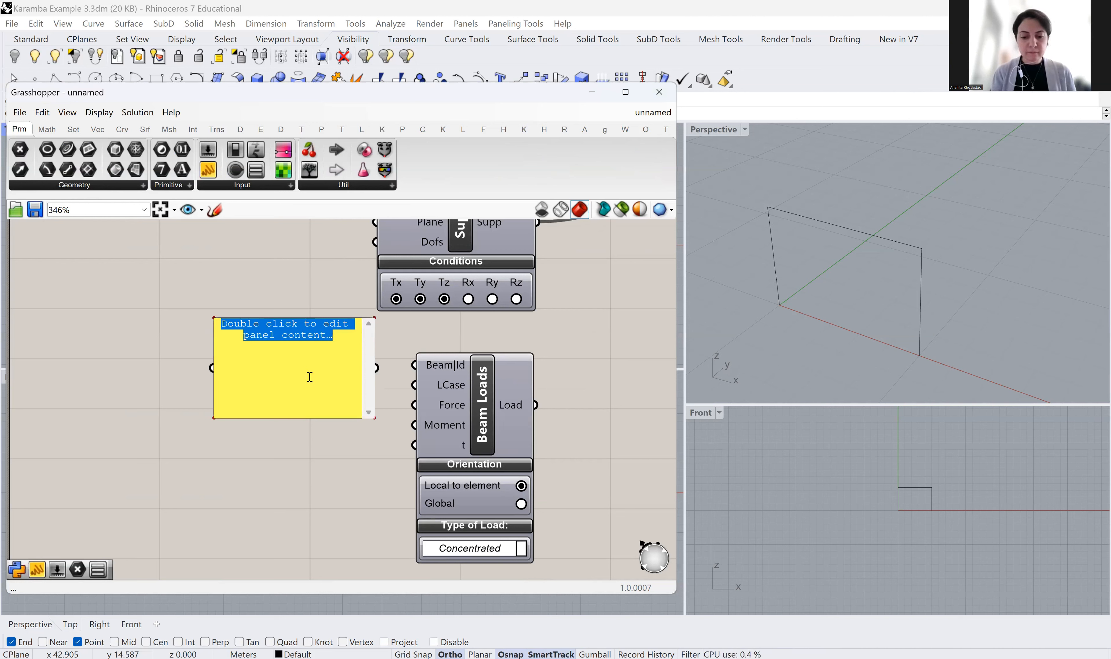
type("pOINT LOAD")
key("BackSpace")
key("BackSpace")
key("BackSpace")
key("BackSpace")
key("BackSpace")
key("BackSpace")
key("BackSpace")
key("BackSpace")
key("BackSpace")
key("BackSpace")
type("Point load")
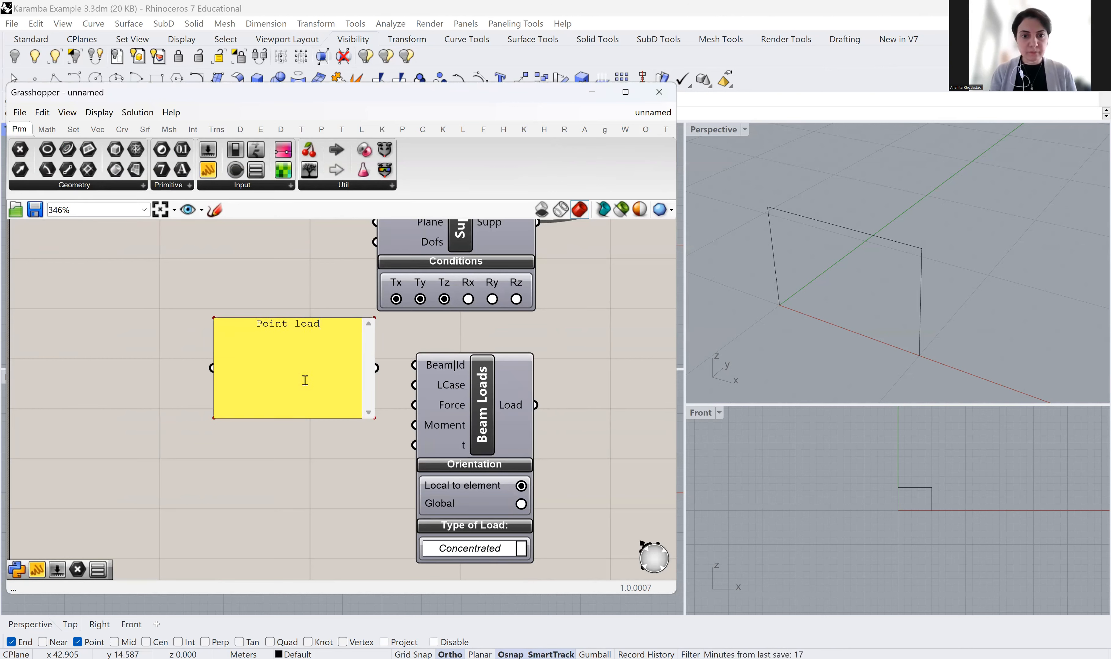
type(" 1")
left_click(288, 455)
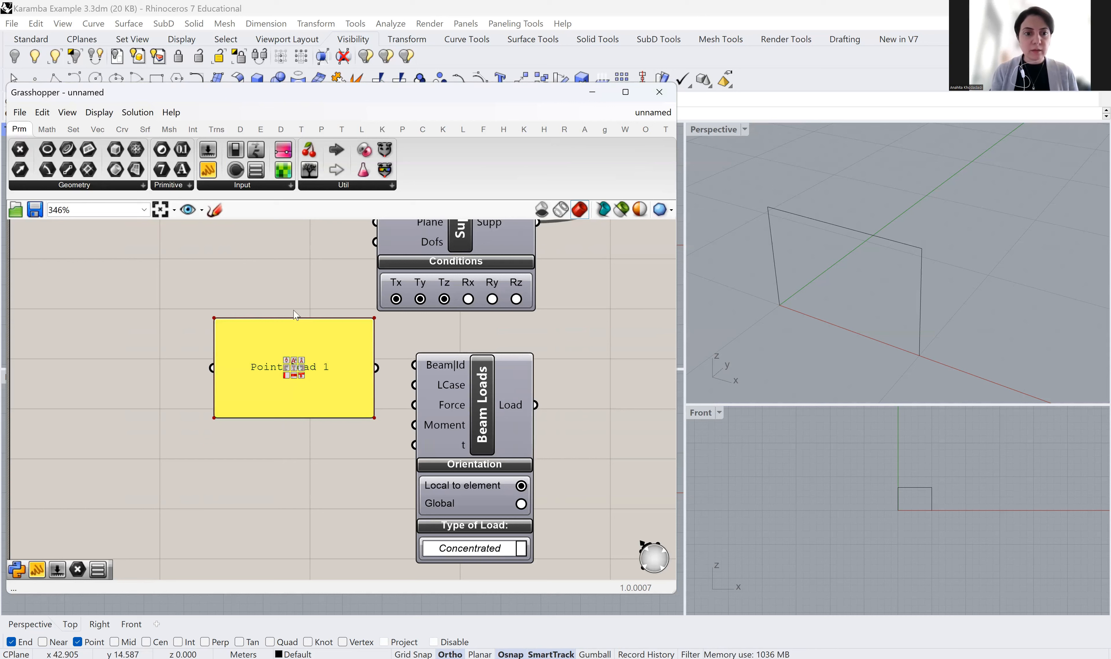
left_click_drag(295, 319, 305, 388)
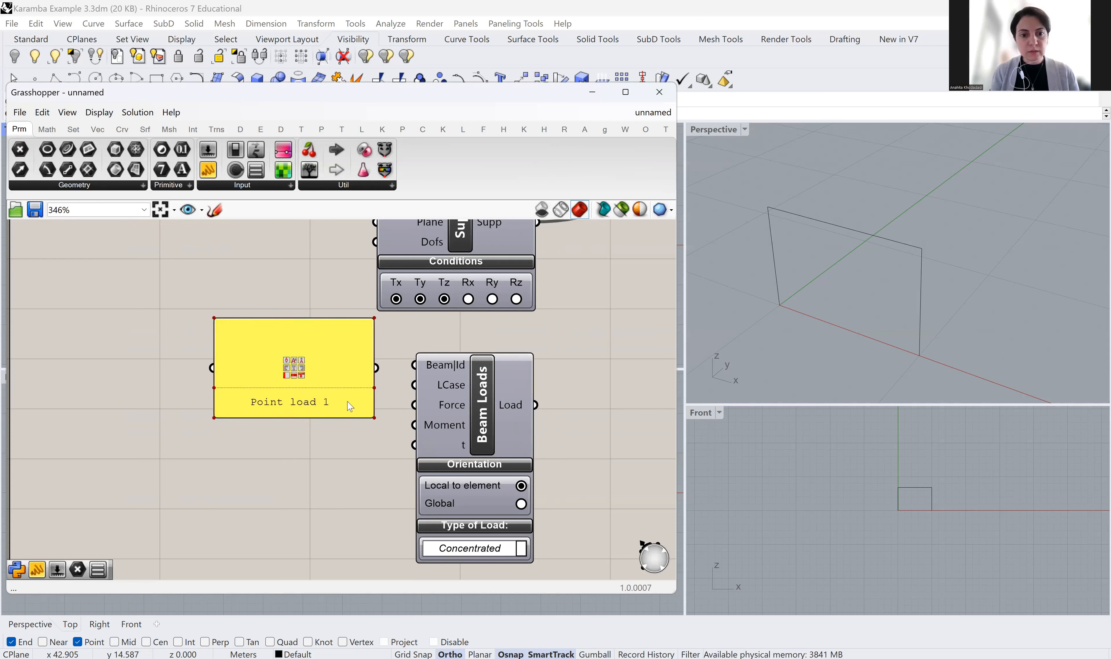
left_click_drag(338, 322, 325, 387)
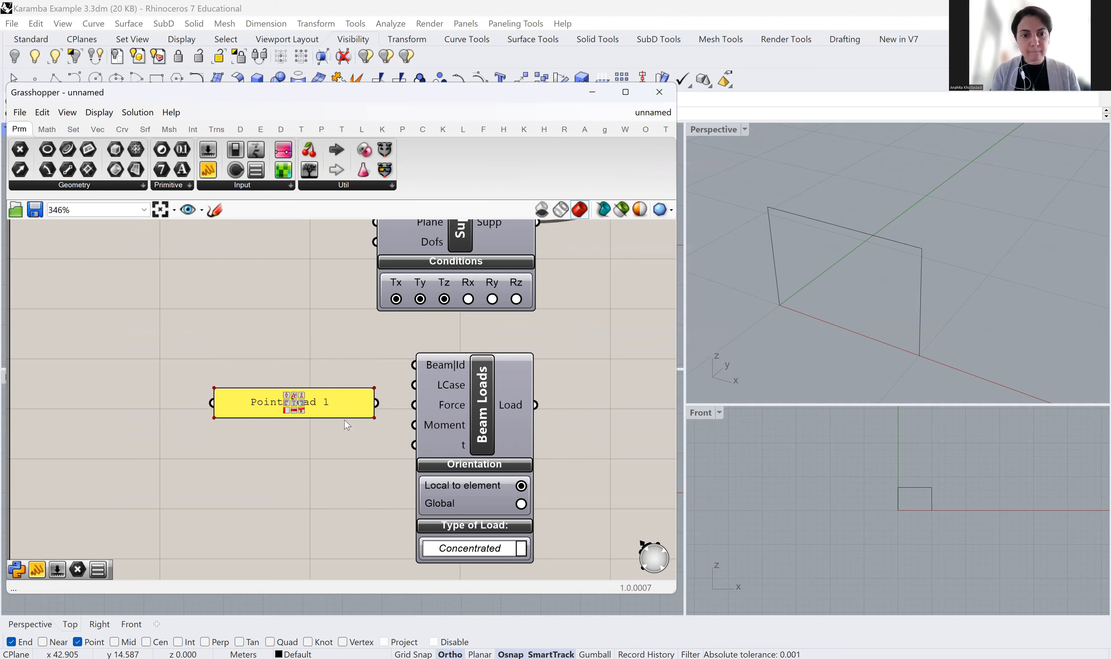
Move the Point load 1 panel beside the first Beam Loads and place a copy beside the second
scroll(320, 460, "up", 2)
scroll(311, 447, "up", 3)
left_click(319, 377)
left_click_drag(320, 372, 269, 280)
scroll(309, 357, "down", 4)
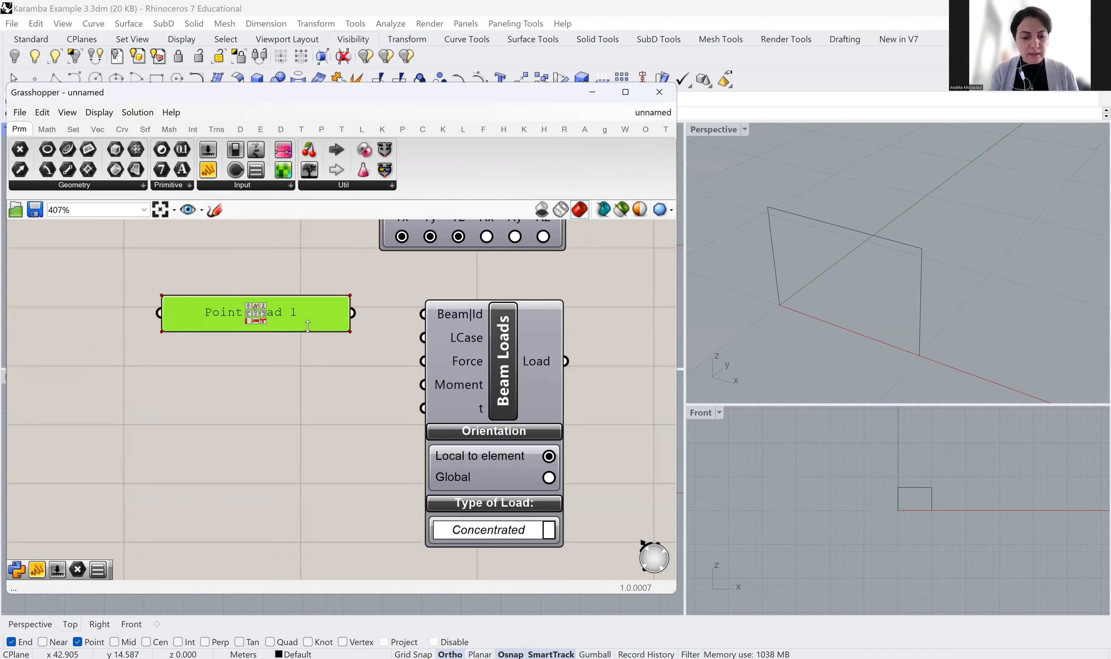
left_click_drag(310, 331, 324, 524, "alt")
scroll(327, 523, "down", 3)
right_click_drag(341, 444, 350, 358)
left_click_drag(323, 379, 309, 435)
scroll(309, 435, "up", 2)
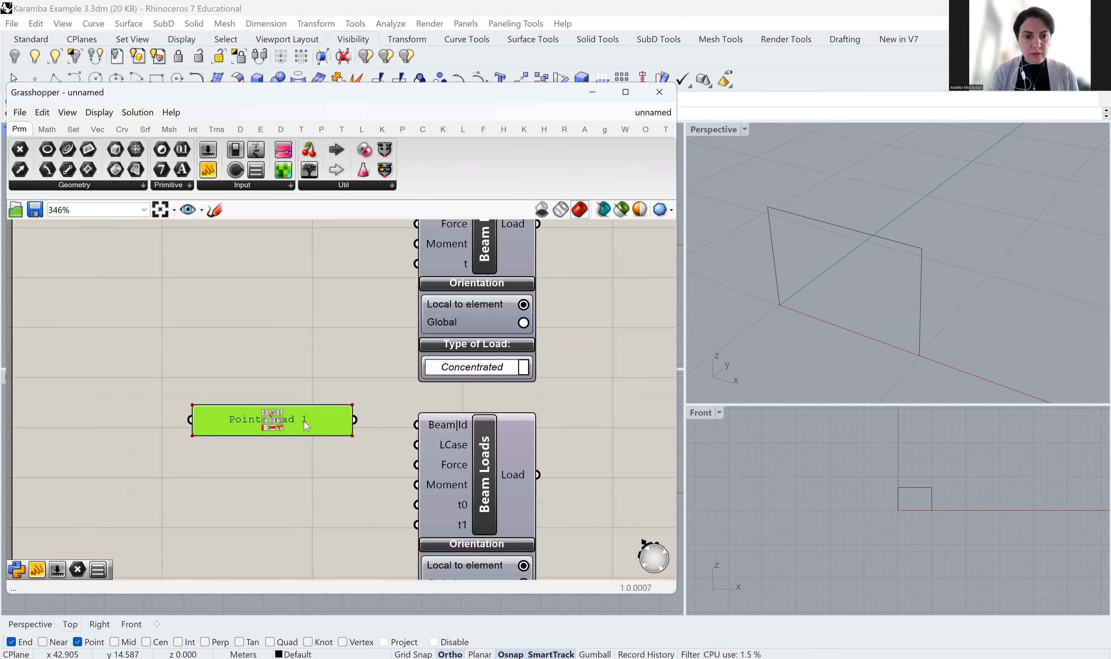
Rename the copied label panel to 'Uniformly distributed load 1'
double_click(305, 421)
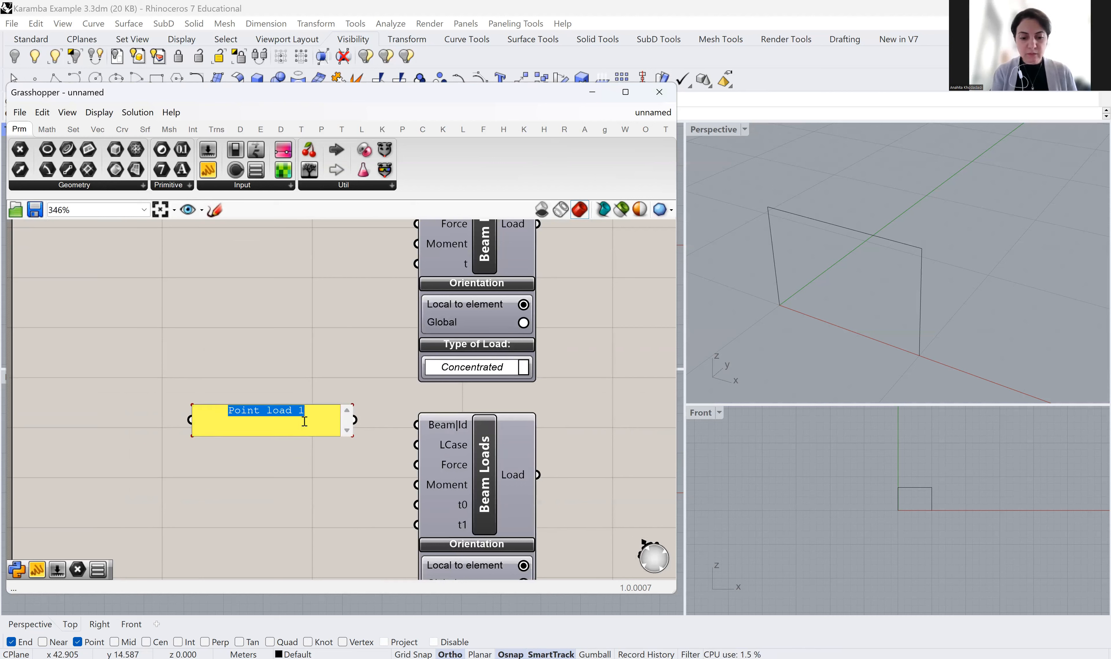
type("Unifor")
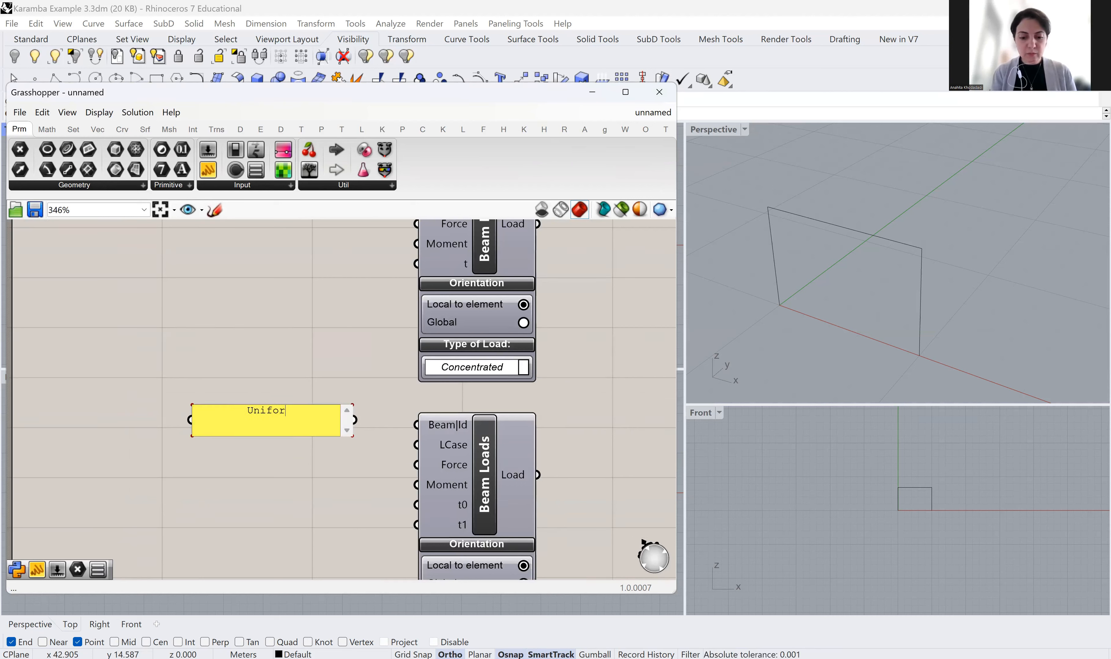
type("mly distributed load 1")
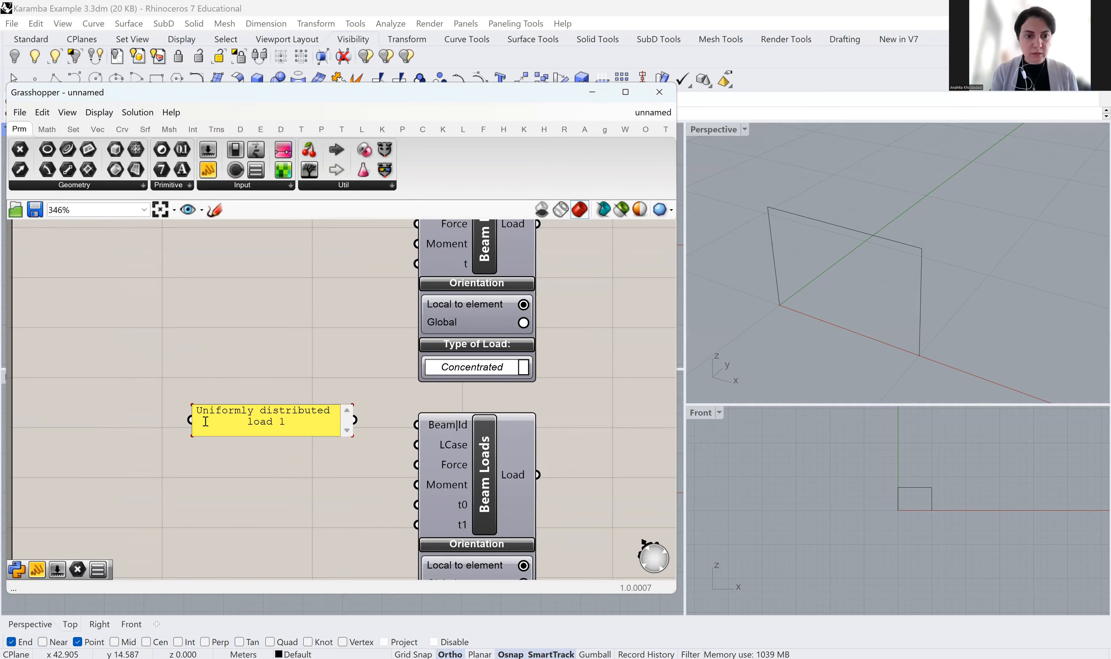
left_click(183, 459)
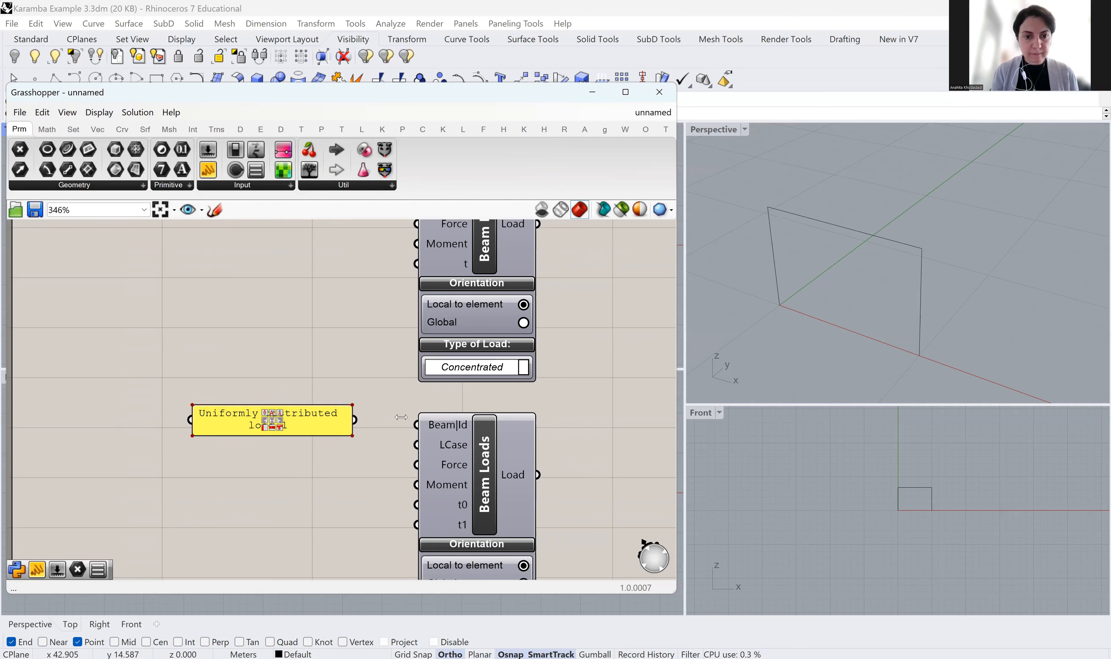
Wire Point load 1 and Uniformly distributed load 1 into their Beam Loads LCase inputs
scroll(309, 470, "down", 2)
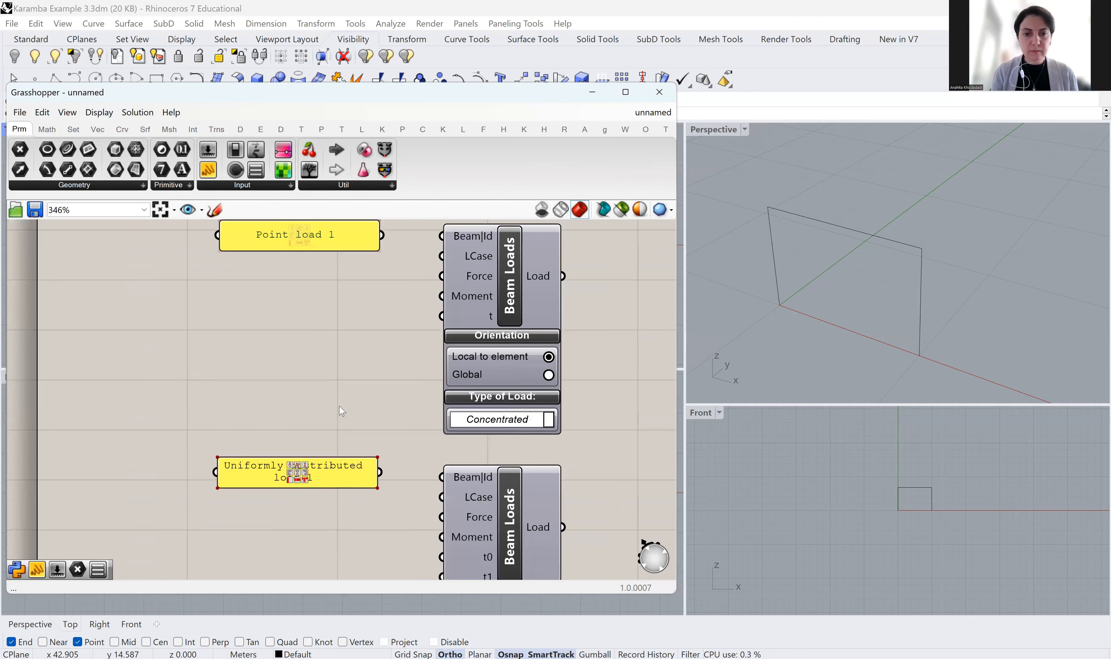
scroll(453, 336, "up", 2)
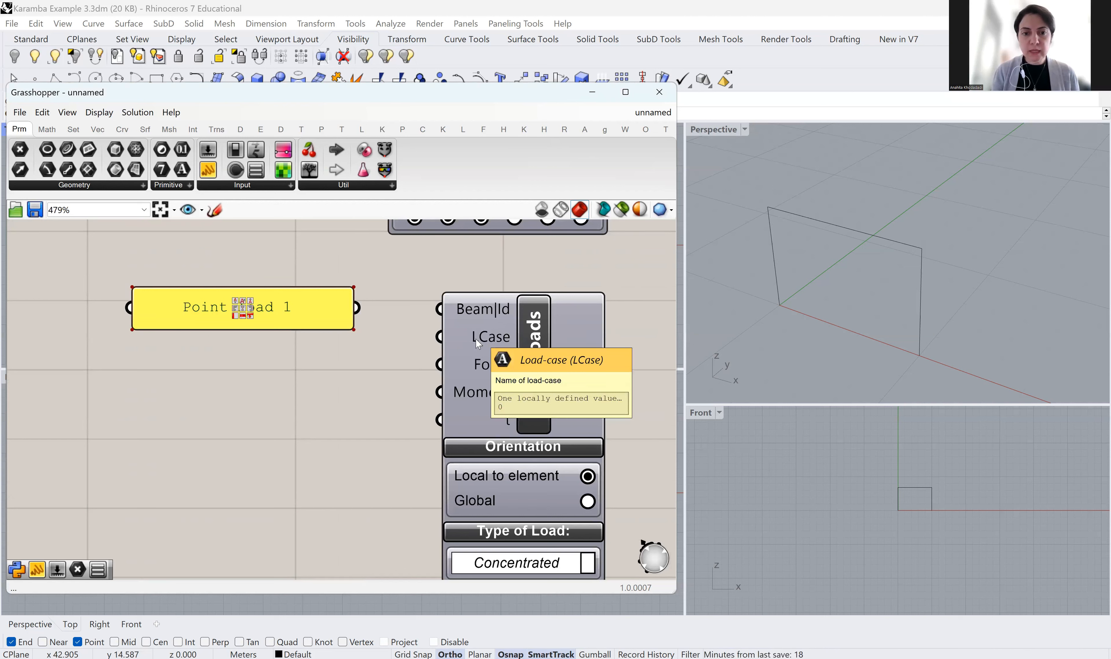
left_click_drag(440, 336, 288, 340)
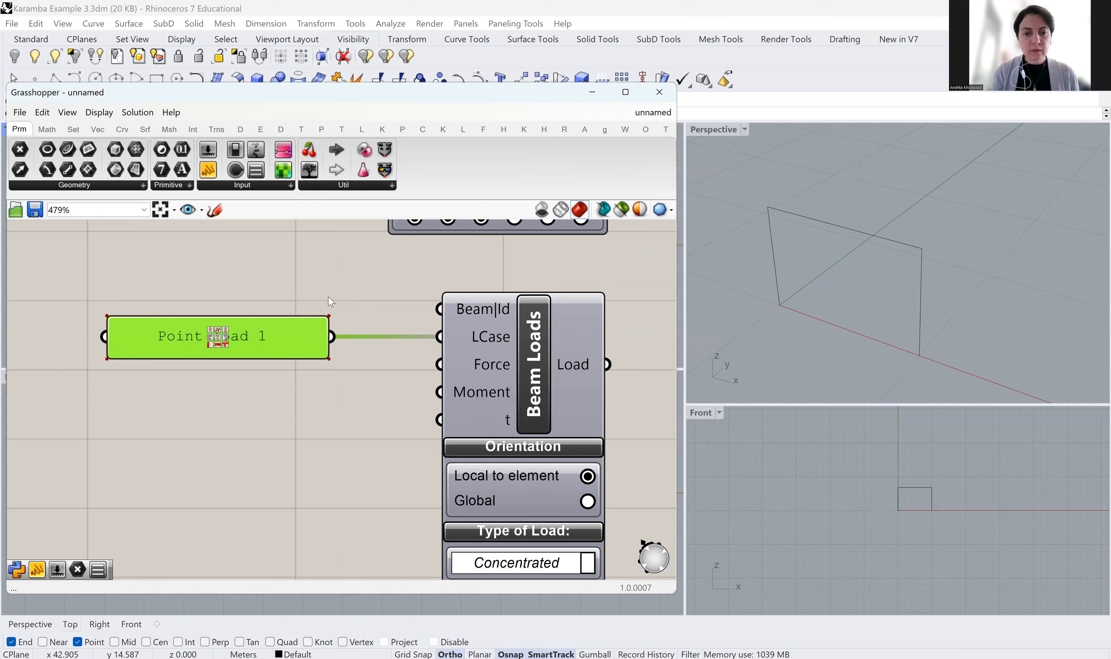
scroll(328, 298, "down", 4)
scroll(326, 469, "up", 2)
right_click_drag(327, 469, 303, 386)
left_click(303, 387)
scroll(279, 407, "up", 1)
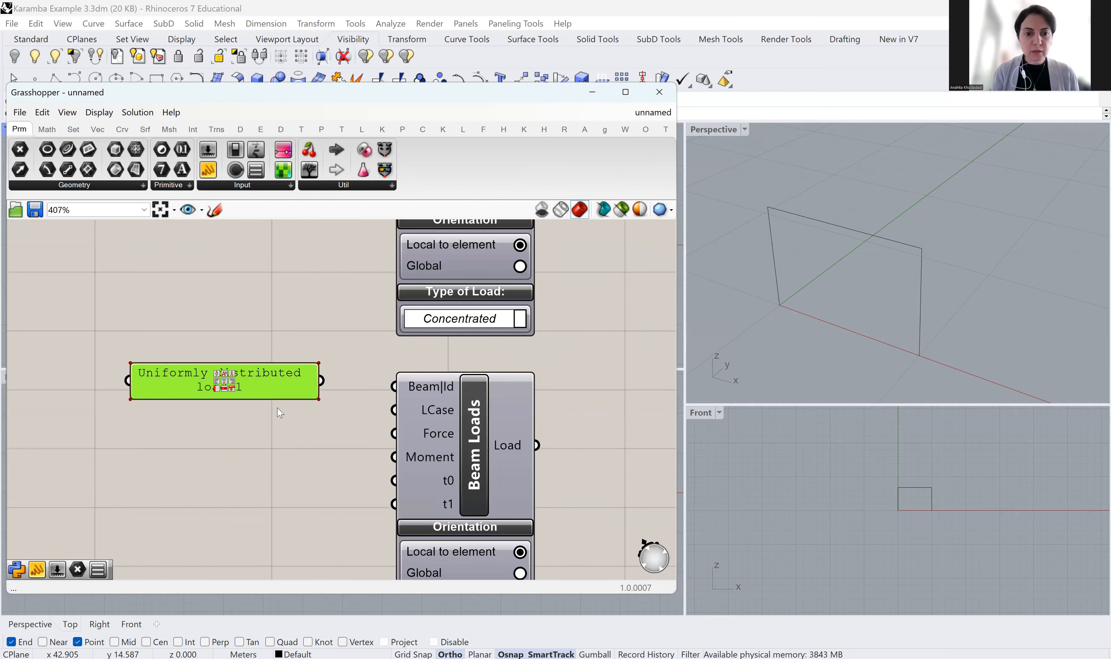
left_click_drag(321, 381, 393, 409)
Place a new text panel above the Point load 1 panel
scroll(346, 335, "down", 2)
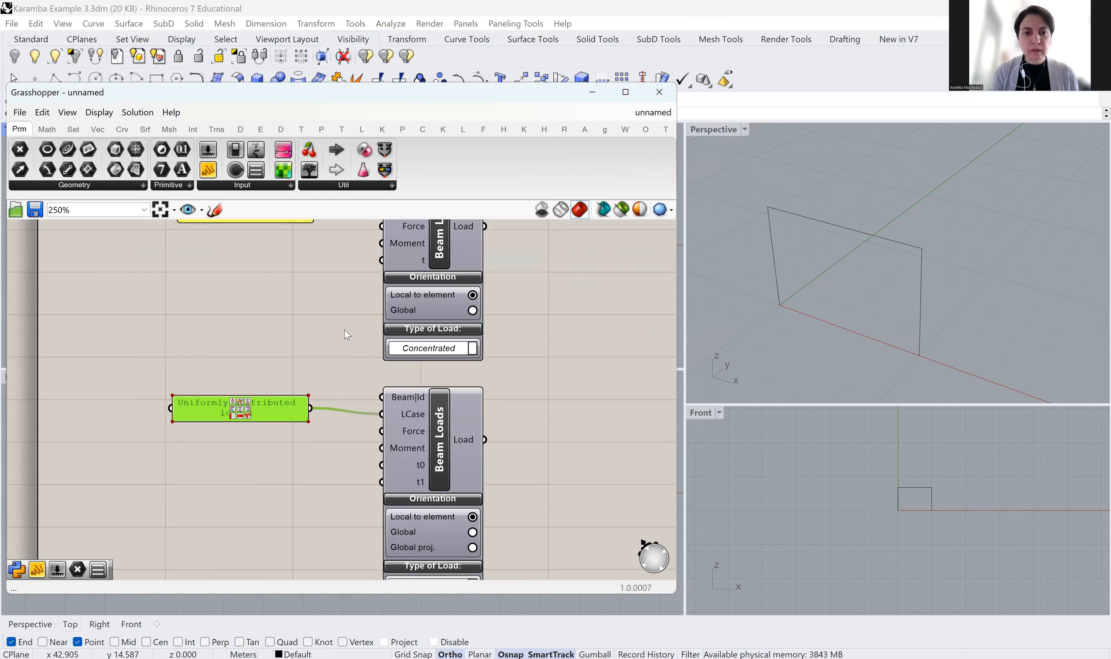
right_click_drag(304, 258, 384, 372)
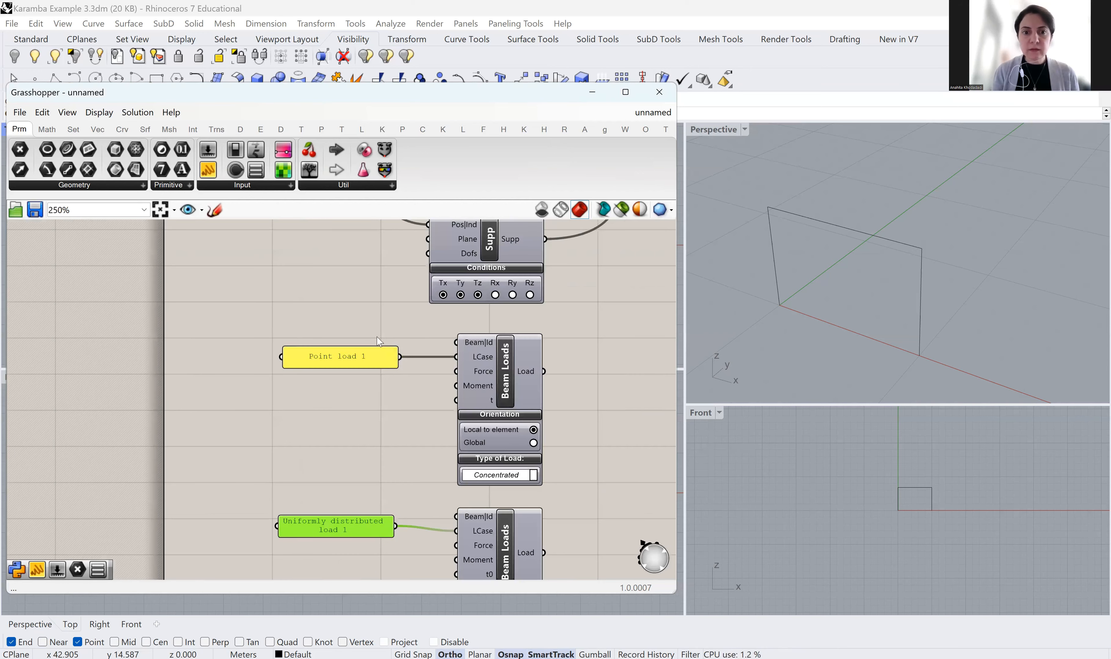
mouse_move(347, 287)
right_mouse_down()
mouse_move(346, 397)
mouse_move(362, 460)
right_mouse_up()
mouse_move(349, 413)
right_mouse_down()
mouse_move(358, 429)
mouse_move(343, 361)
right_mouse_up()
left_click(360, 474)
left_click(208, 171)
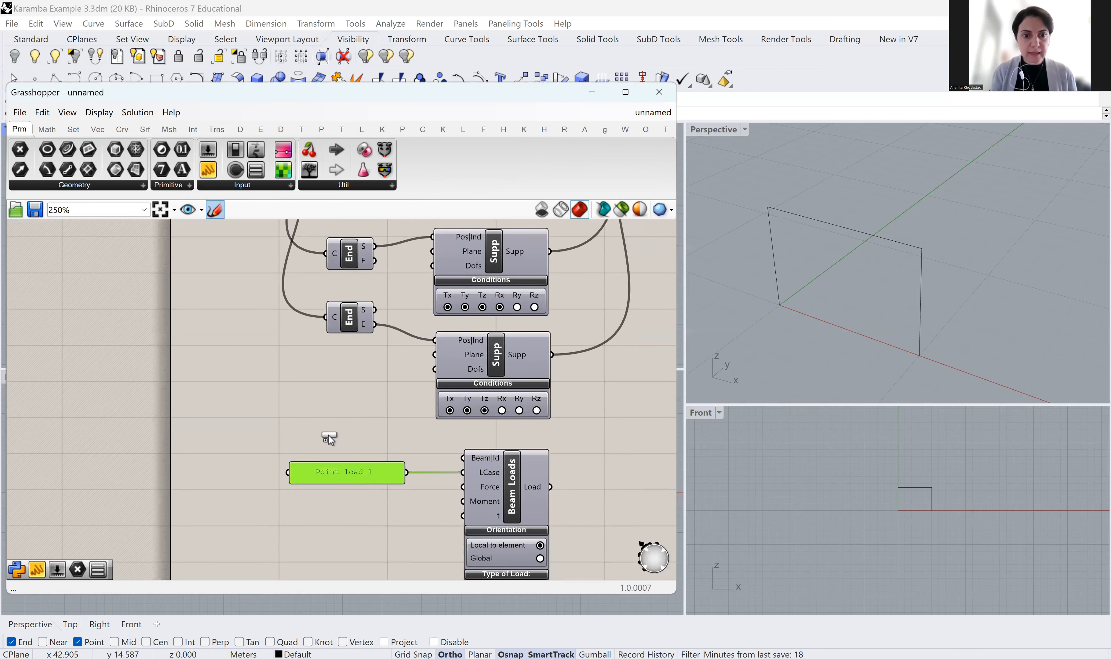
left_click(328, 435)
scroll(333, 455, "up", 1)
Make the new panel read 'Beam' and size it to sit above Point load 1
scroll(339, 432, "up", 2)
left_click(338, 429)
double_click(338, 429)
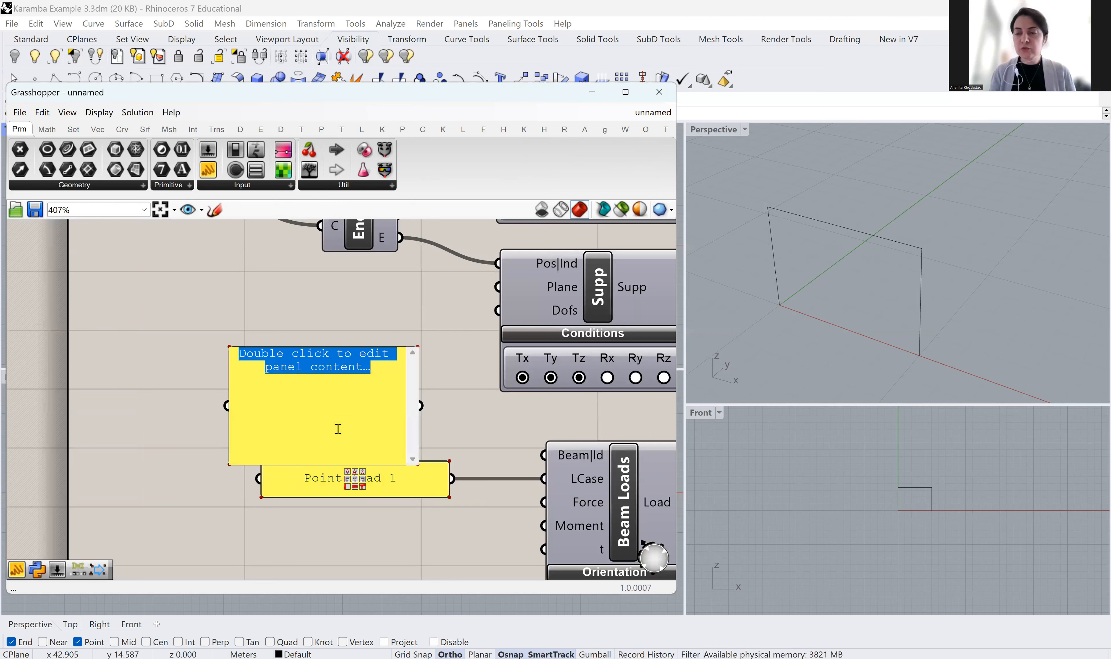
type("Beam")
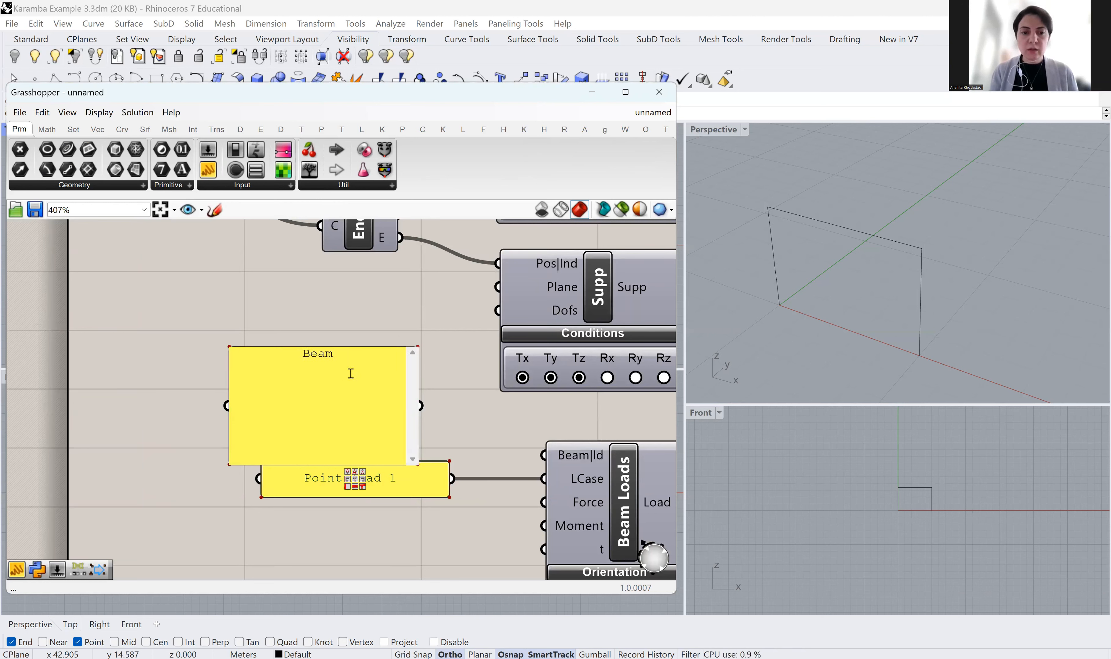
left_click(377, 321)
left_click(377, 321)
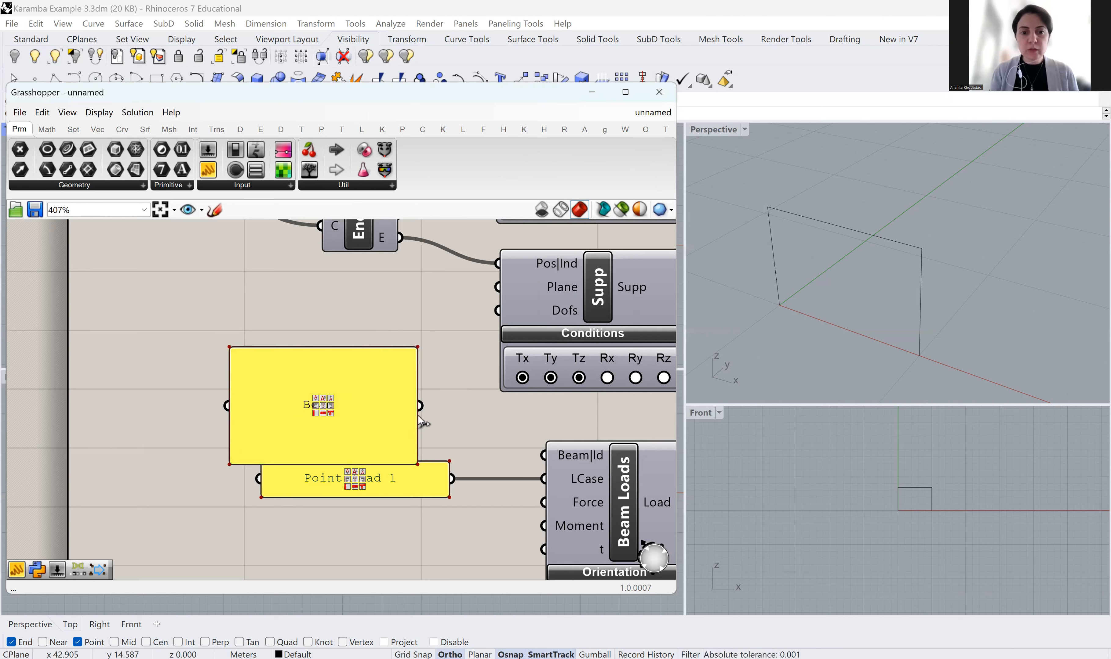
mouse_move(417, 432)
left_mouse_down()
mouse_move(324, 425)
mouse_move(411, 433)
left_mouse_up()
scroll(347, 322, "down", 3)
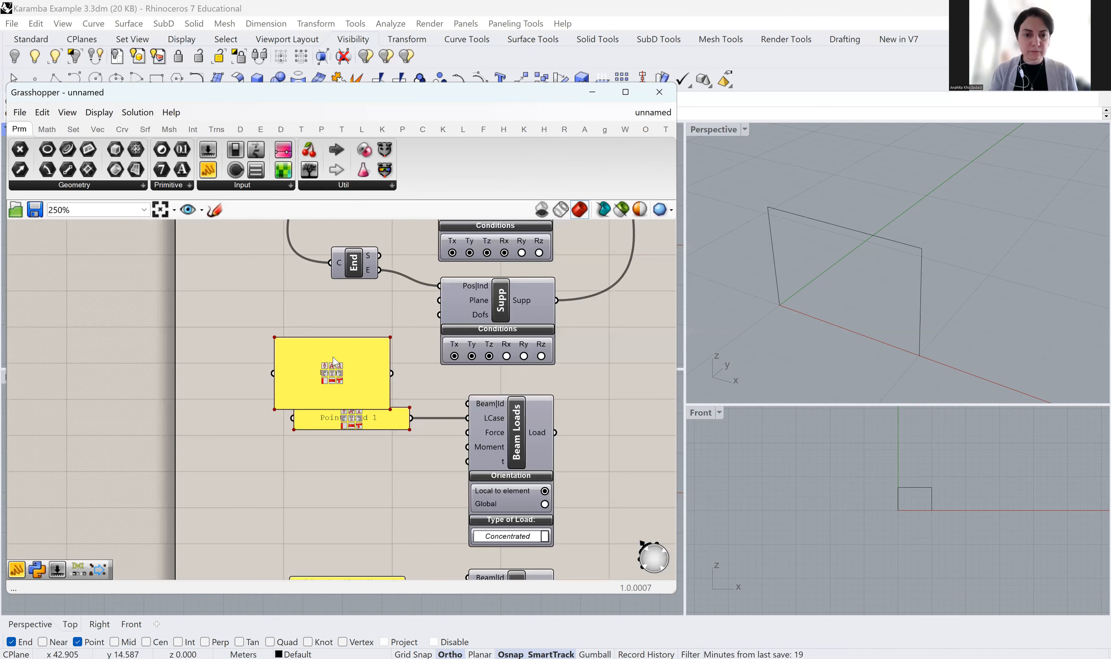
scroll(333, 356, "down", 2)
left_click_drag(328, 335, 335, 377)
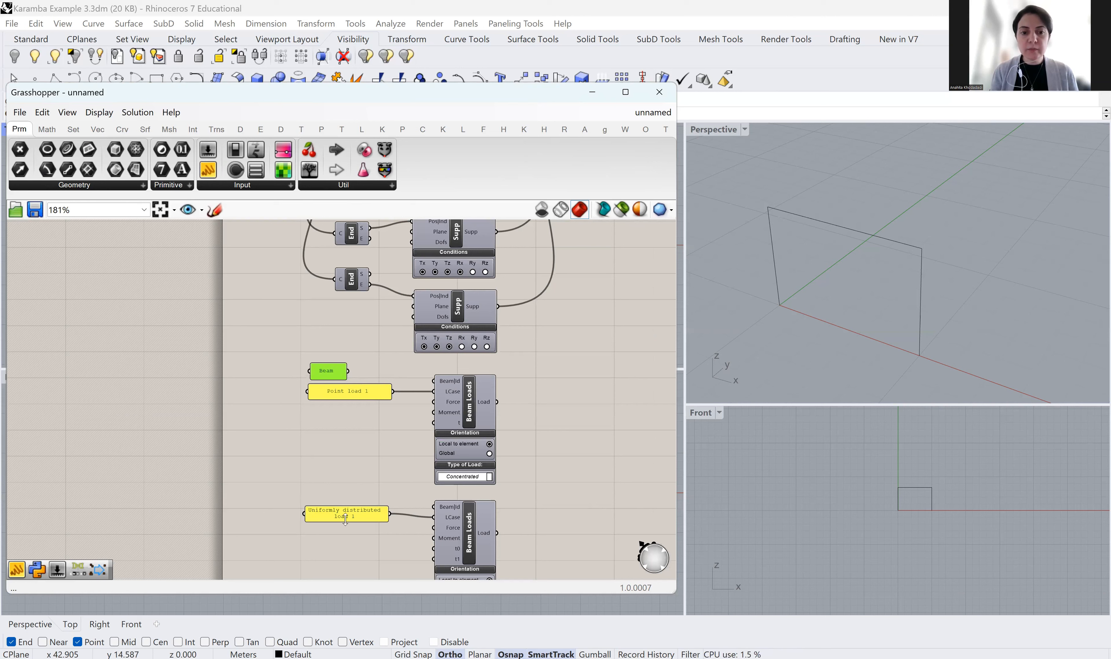
Widen the distributed-load panel onto one line and copy the Beam panel above it
left_click_drag(305, 514, 279, 513)
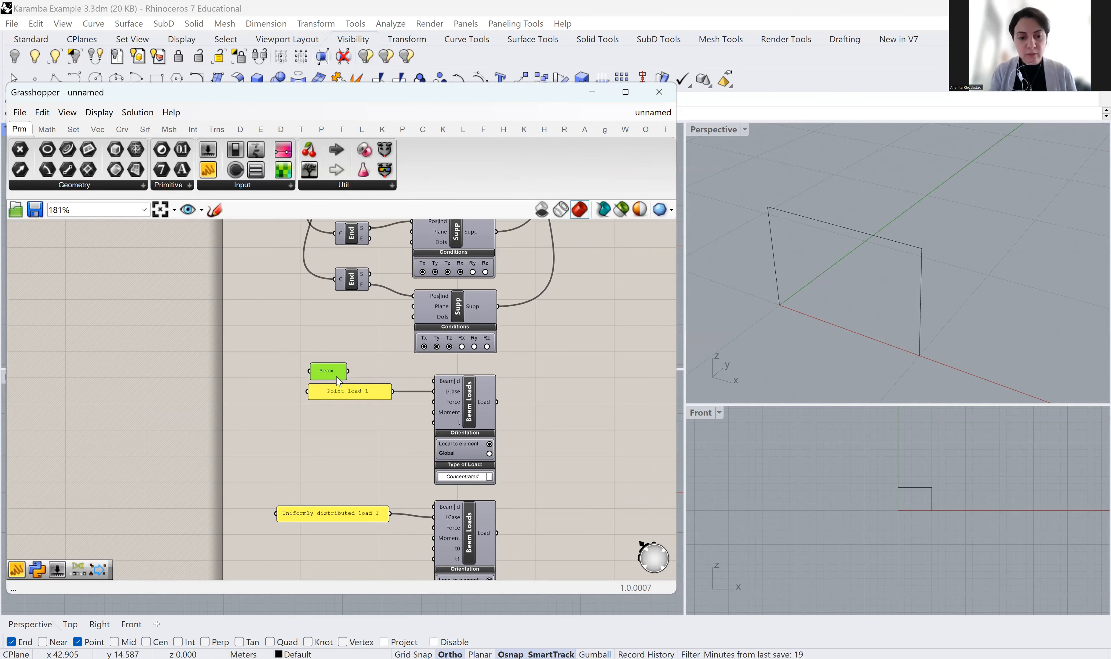
left_click_drag(339, 377, 305, 497, "alt")
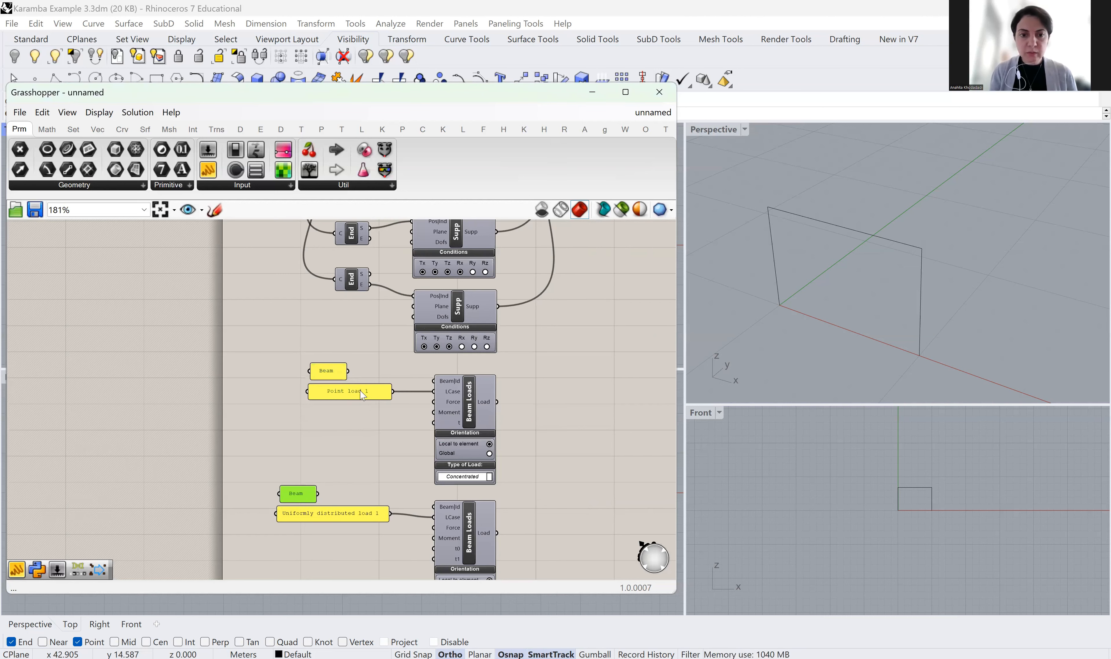
scroll(351, 374, "up", 2)
scroll(343, 388, "down", 3)
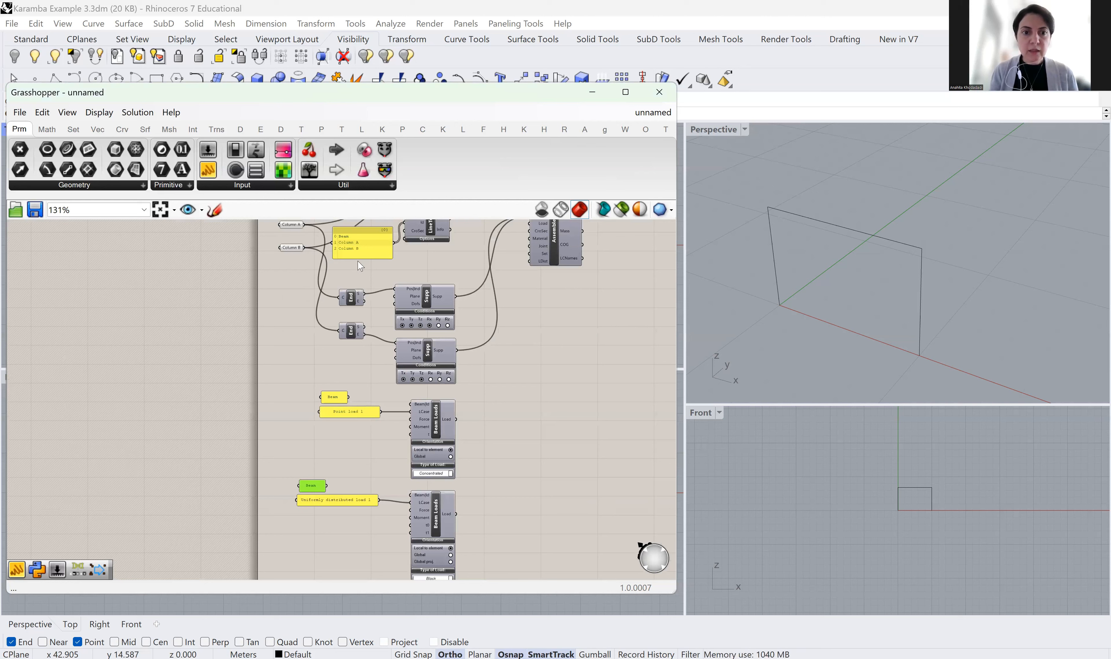
scroll(352, 263, "up", 5)
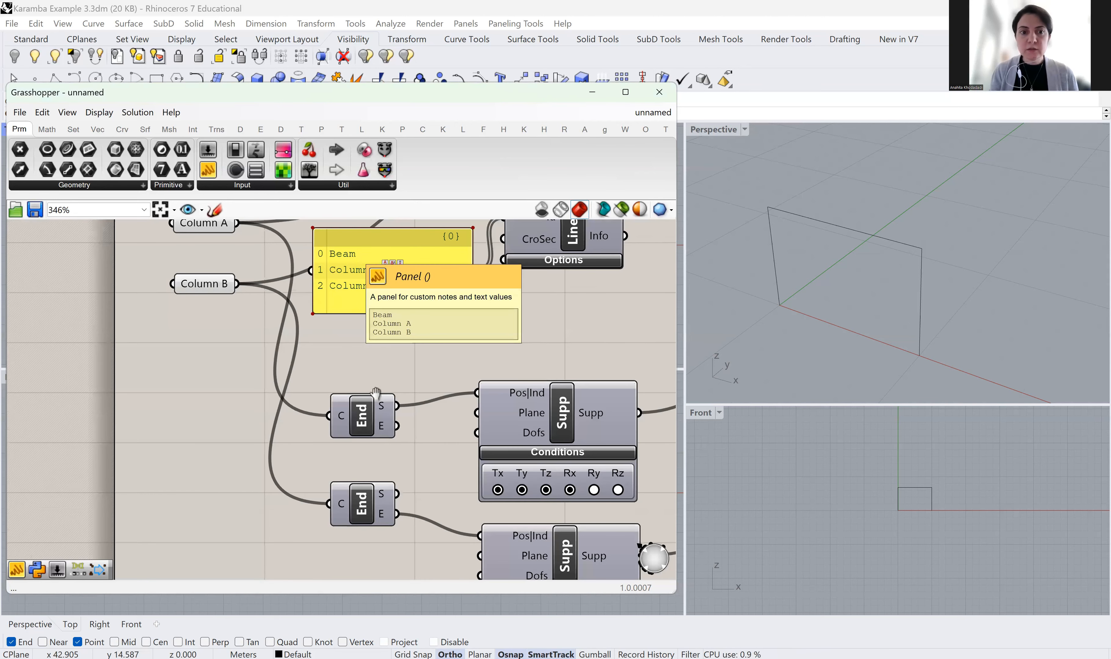
right_click_drag(371, 388, 379, 454)
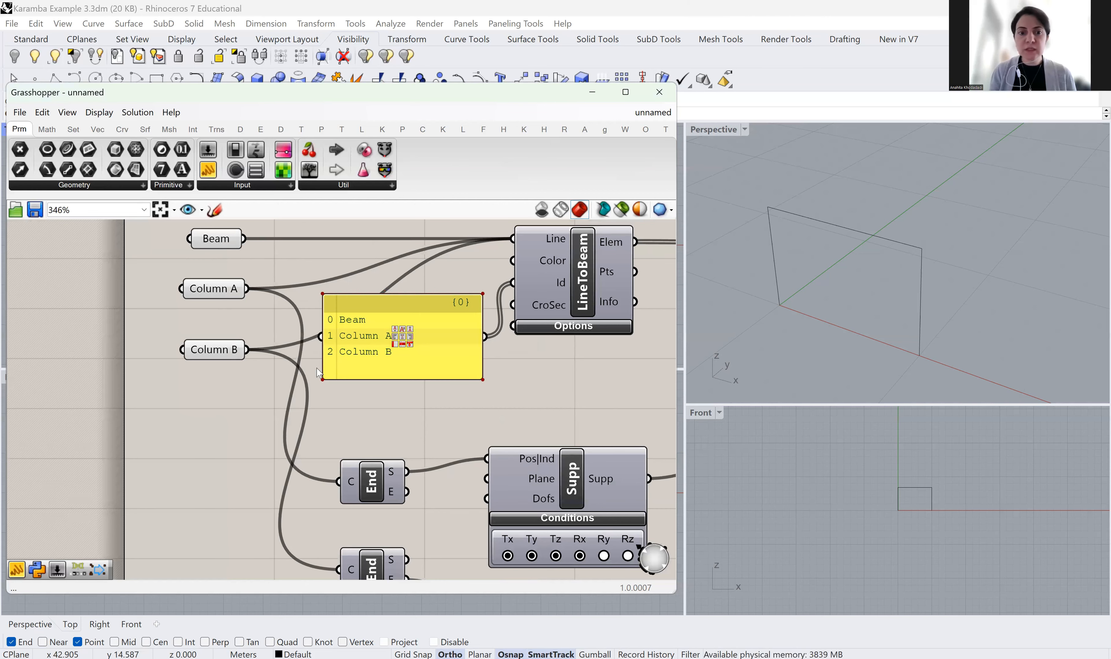
scroll(316, 369, "down", 4)
Connect the two Beam panels to the Beam|Id inputs of the point-load and distributed-load Beam Loads
scroll(329, 514, "up", 3)
right_click_drag(329, 515, 297, 334)
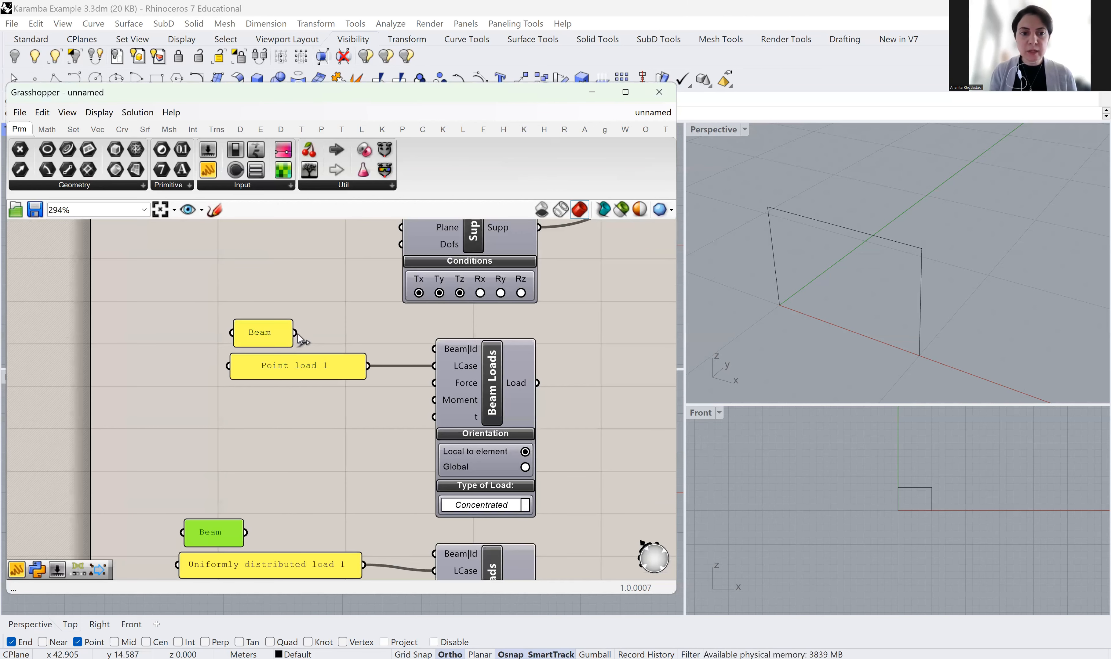
left_click_drag(301, 333, 433, 349)
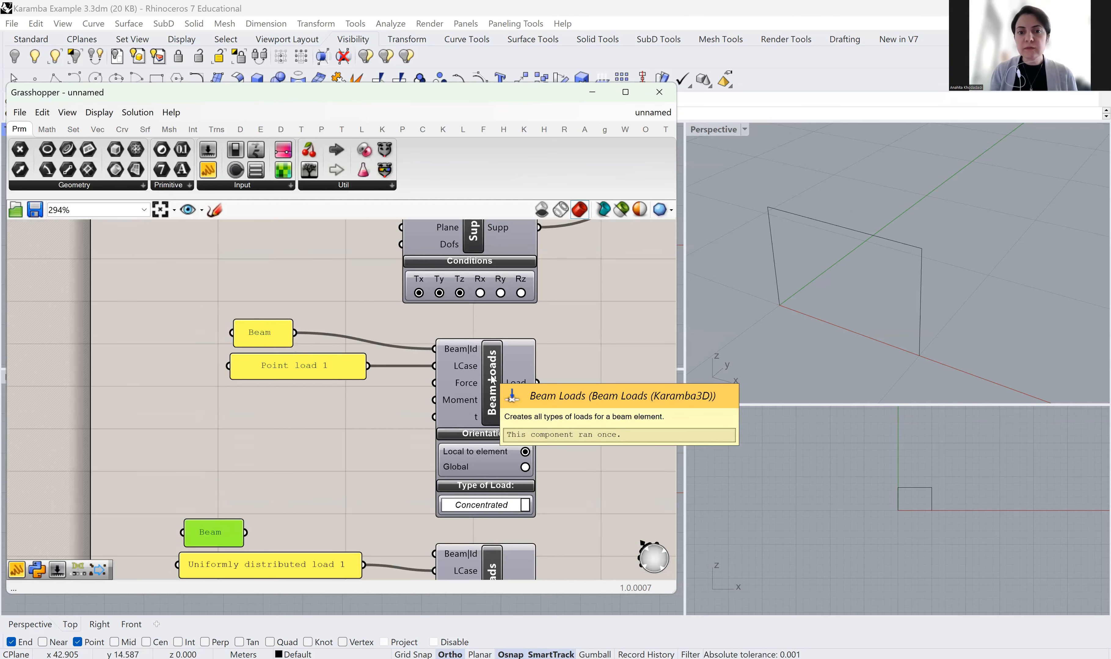
scroll(491, 380, "up", 2)
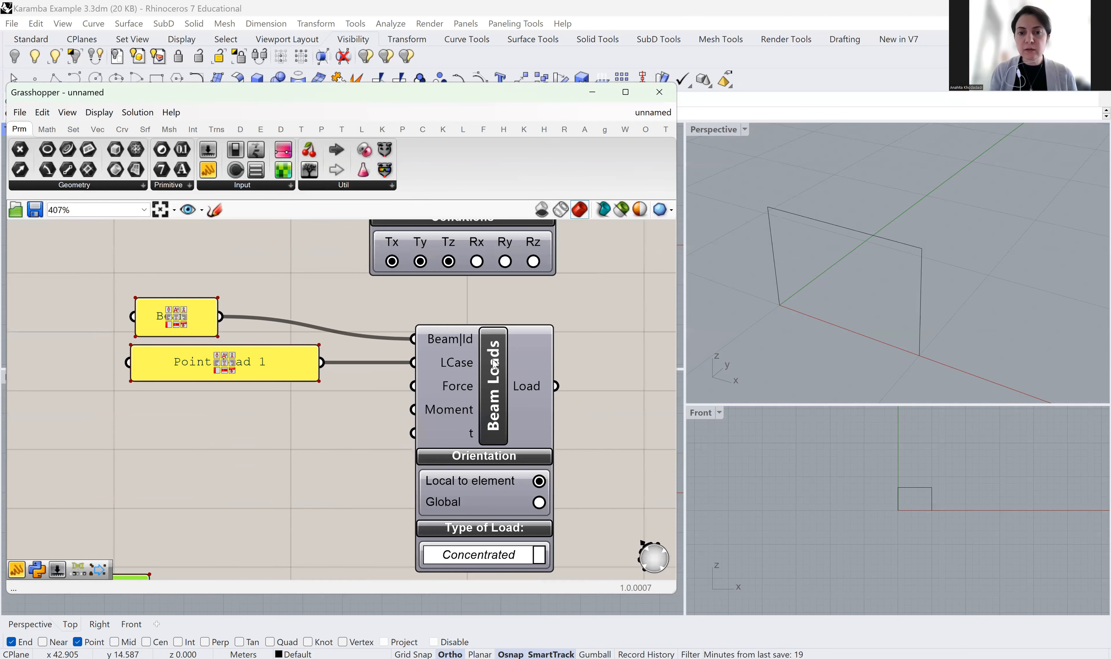
scroll(313, 360, "down", 2)
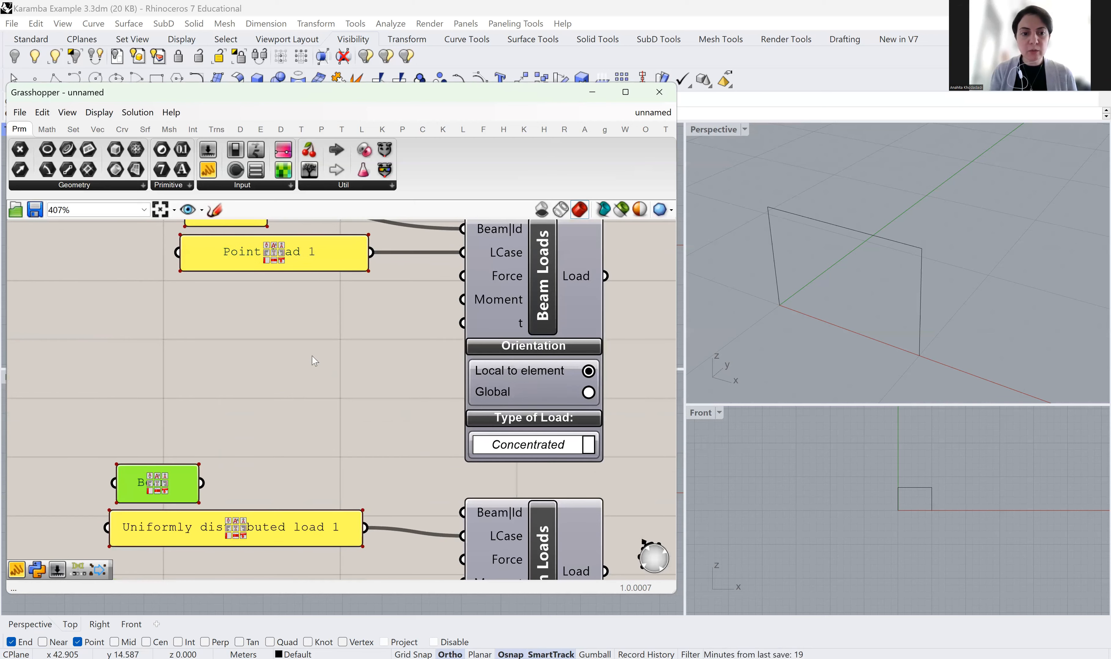
left_click_drag(234, 447, 421, 470)
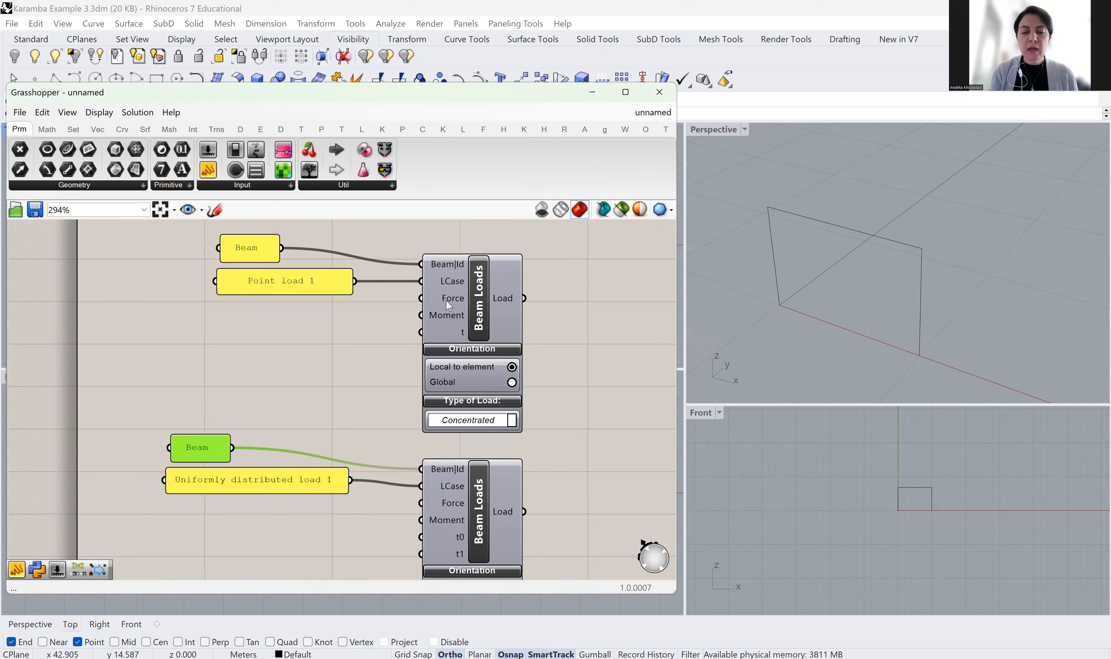
mouse_move(447, 303)
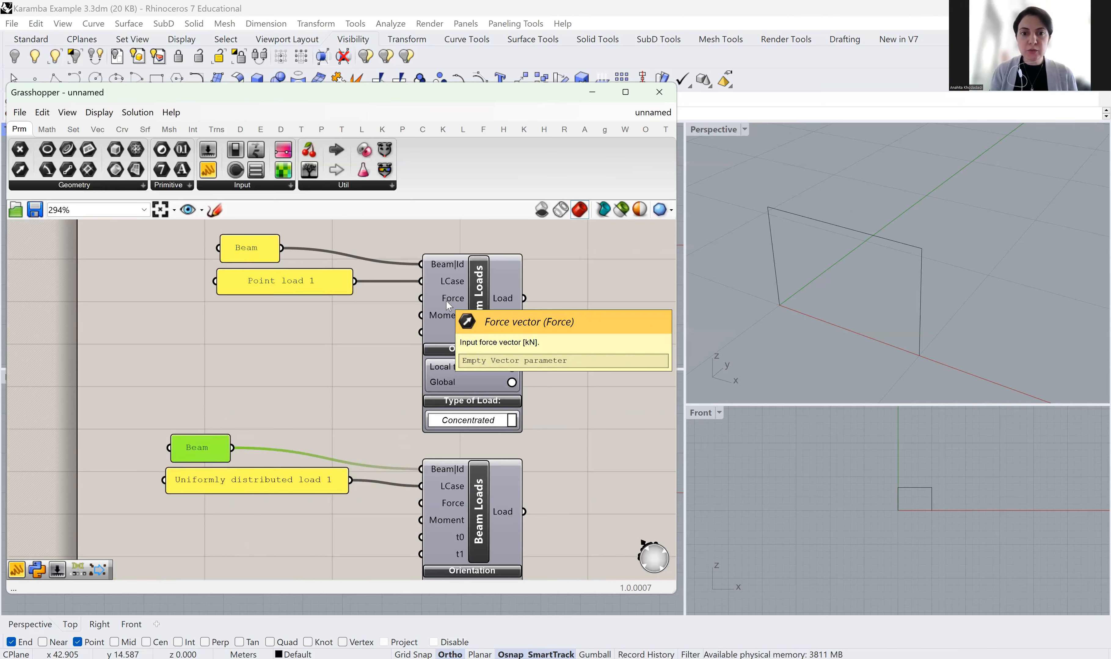
scroll(288, 350, "up", 1)
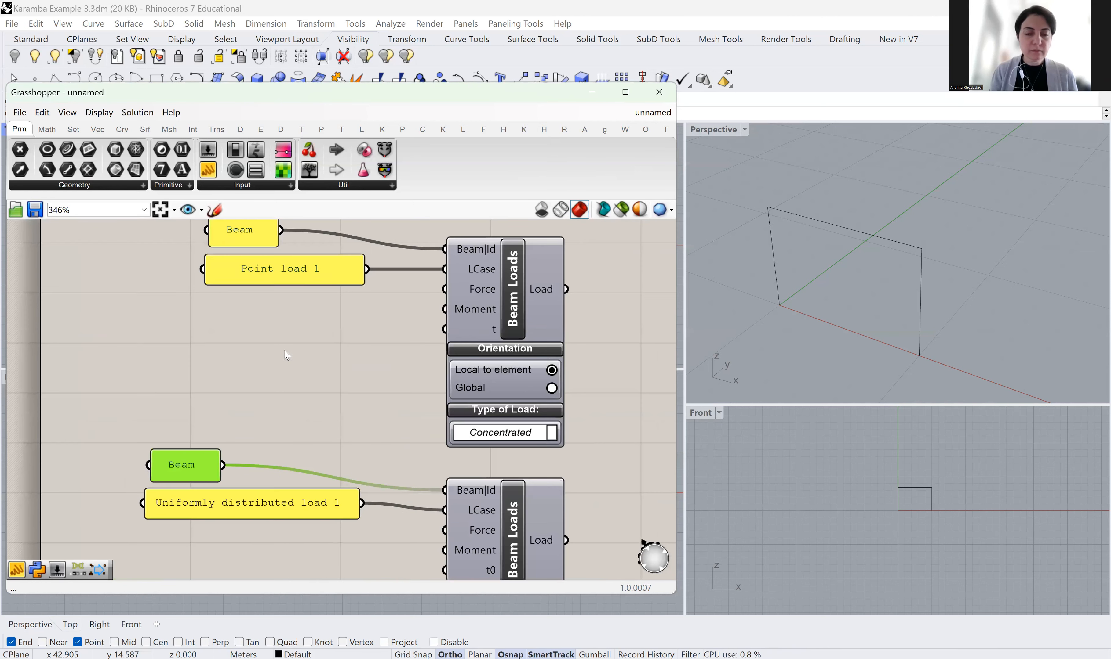
Add a Number Slider ranging from -10 to 10 by searching '-10<10' on the canvas
double_click(230, 336)
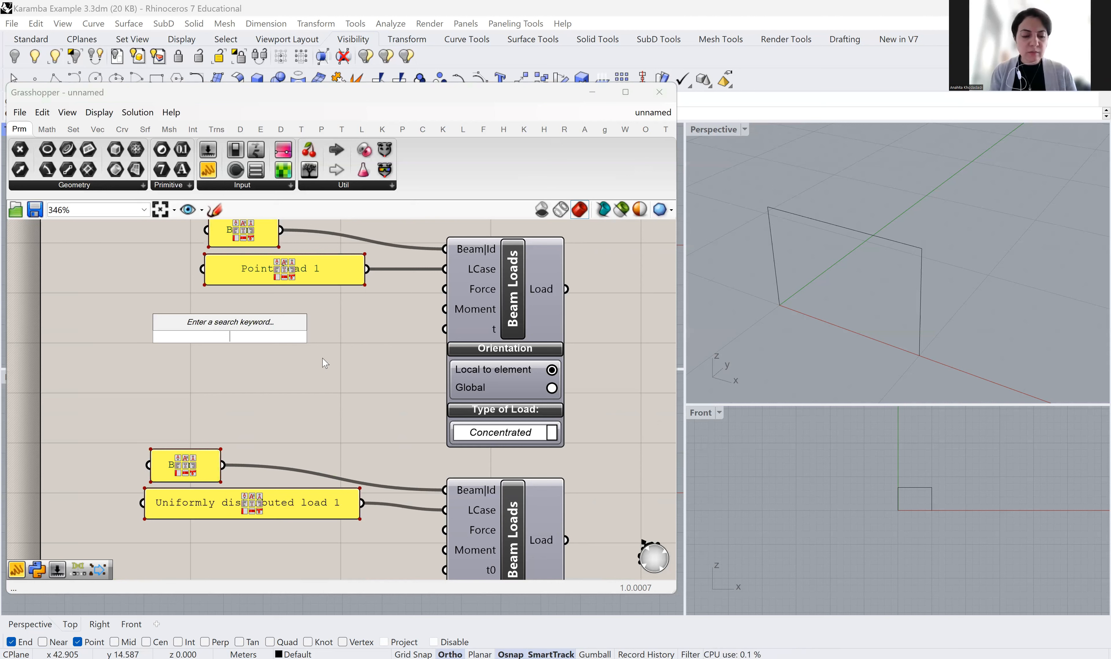
type("-10<10")
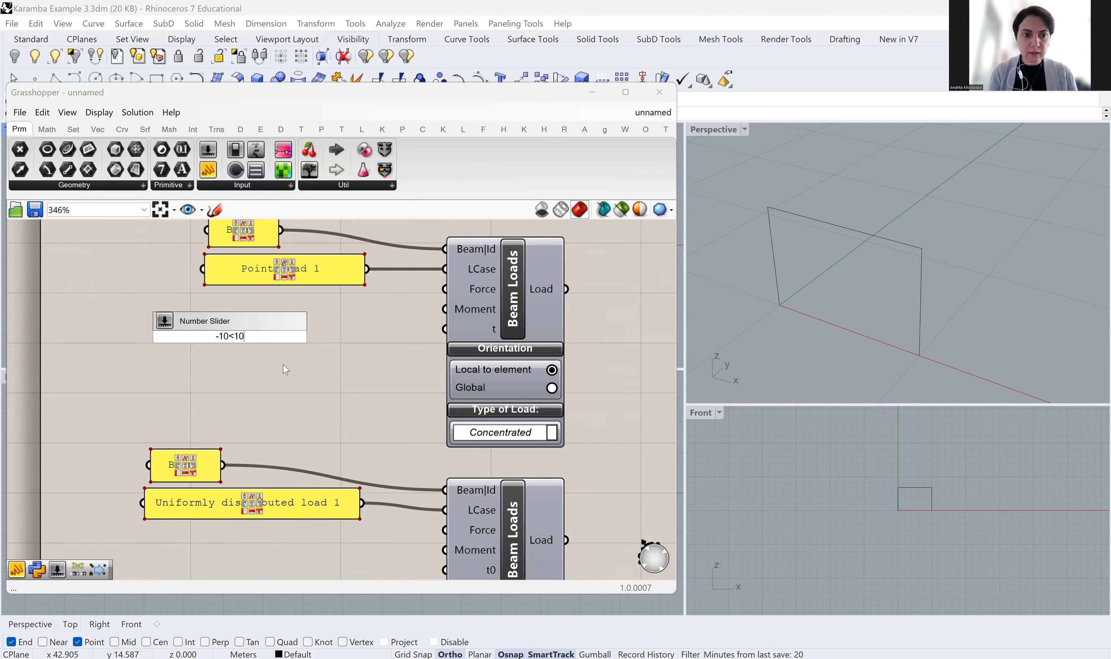
left_click(283, 364)
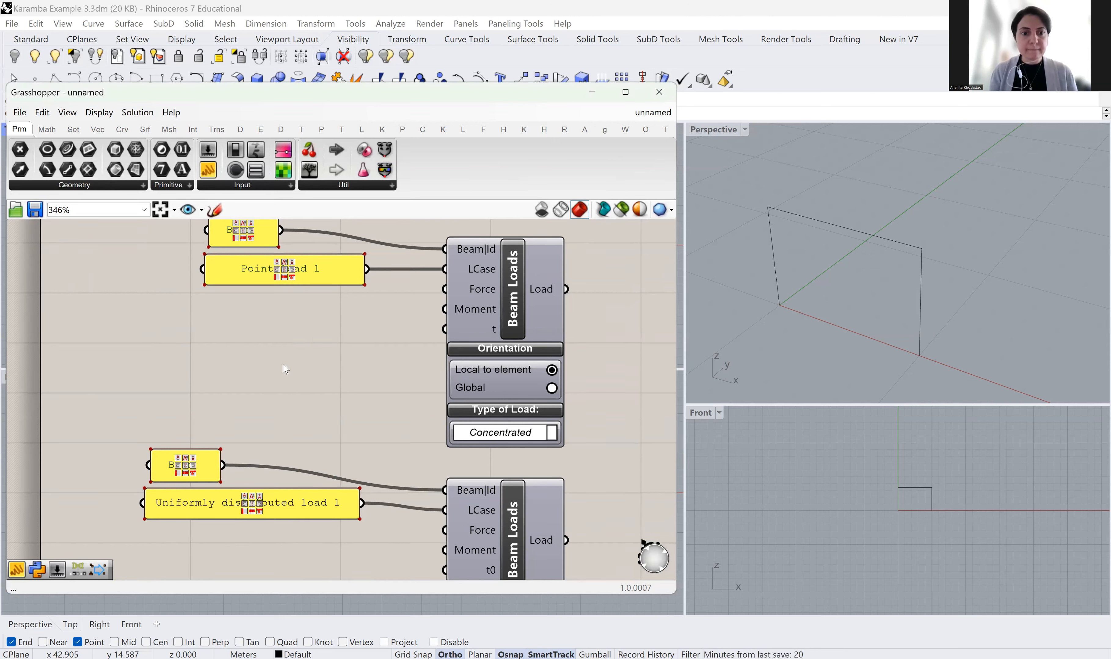
double_click(224, 341)
type("-10<10")
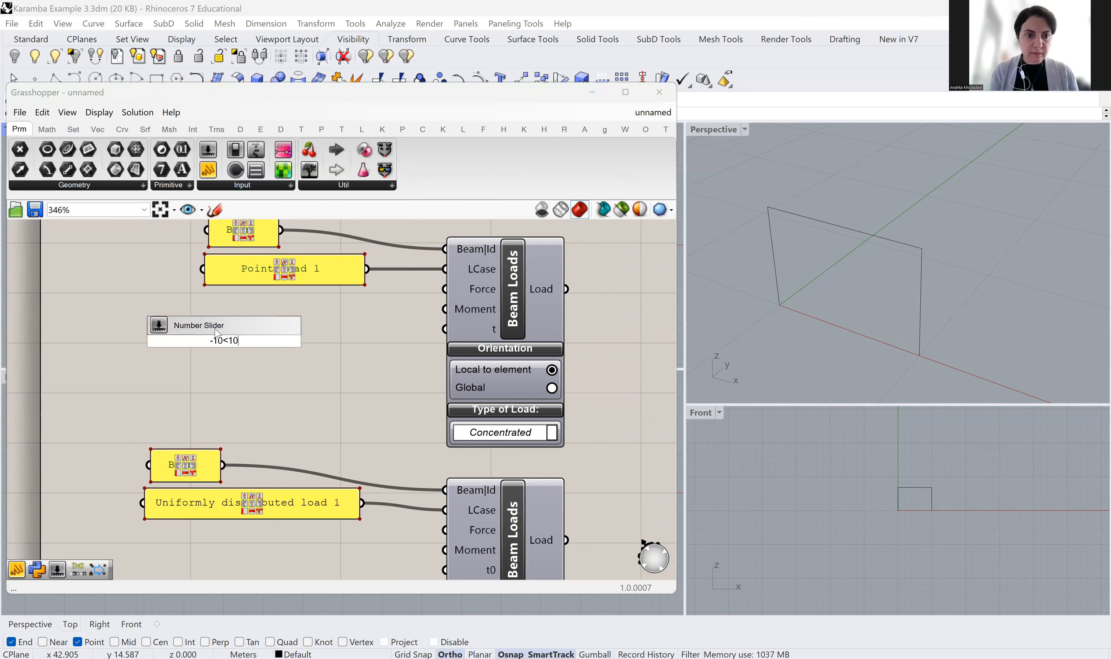
key("Return")
Try the slider at several values, then leave it at its minimum of -10
mouse_move(197, 342)
left_mouse_down()
mouse_move(296, 352)
mouse_move(191, 356)
left_mouse_up()
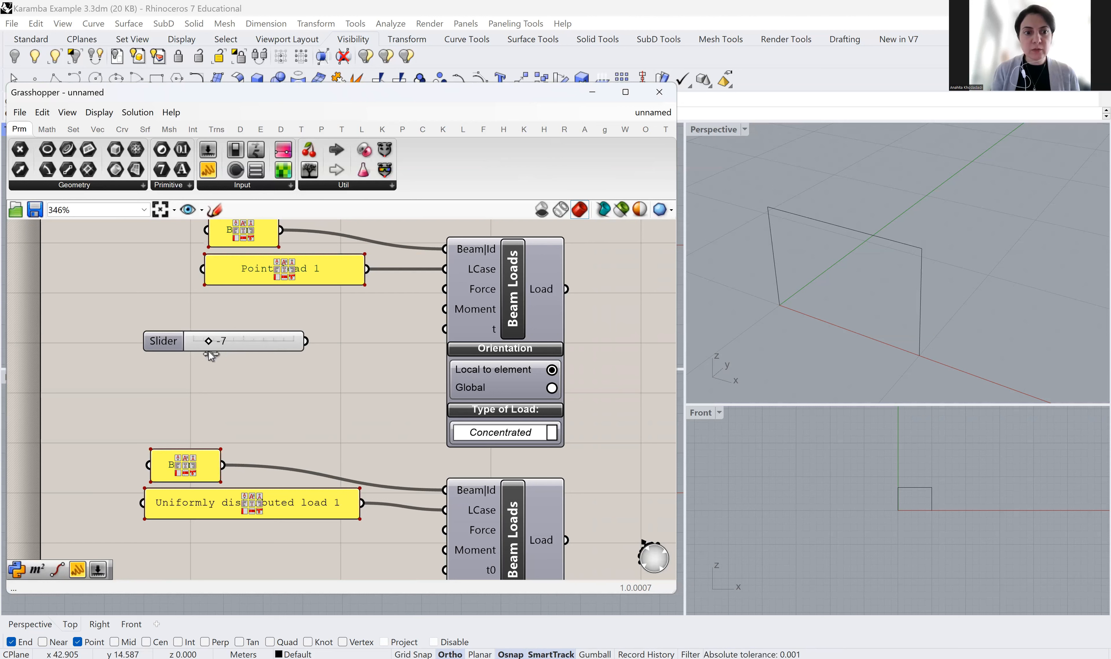
left_click_drag(209, 351, 216, 350)
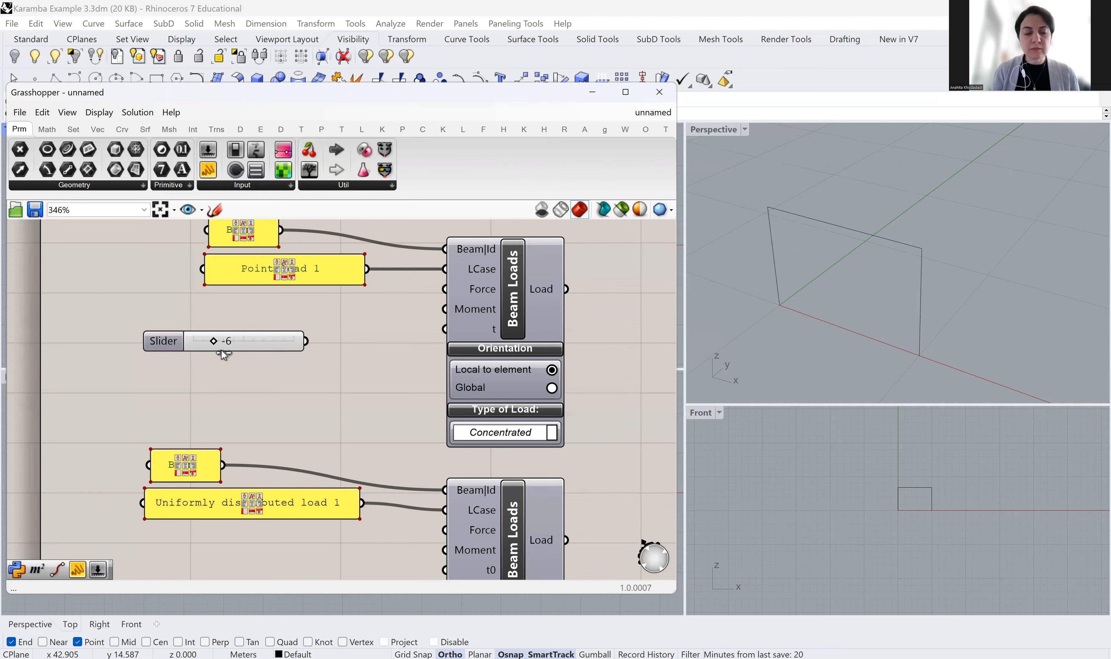
left_click_drag(242, 352, 243, 352)
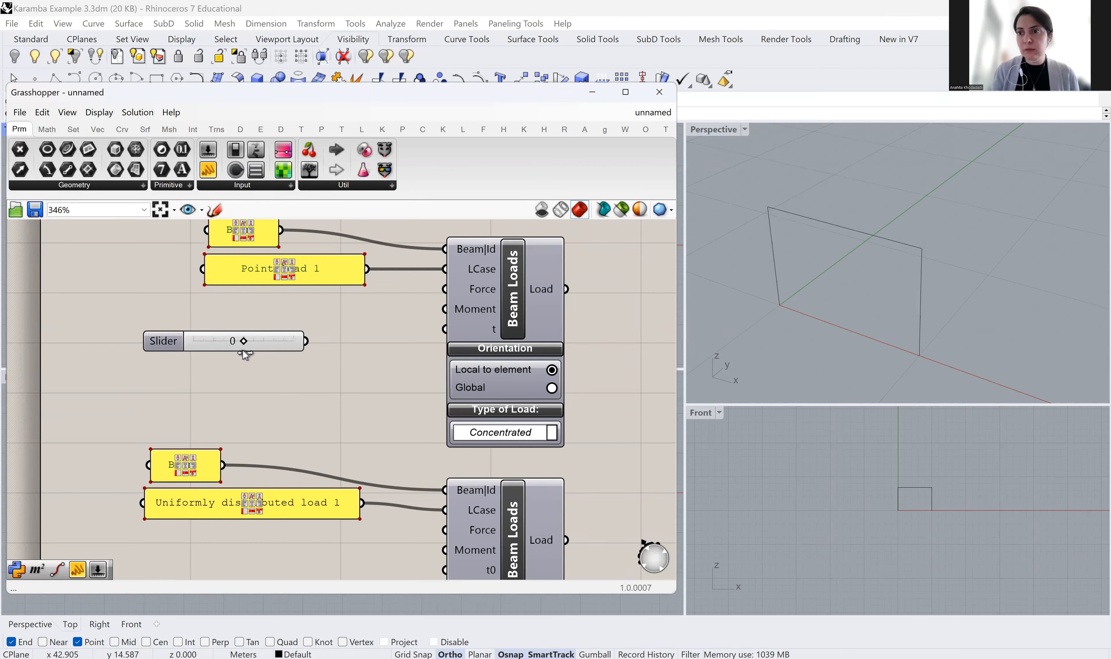
left_click_drag(278, 356, 287, 356)
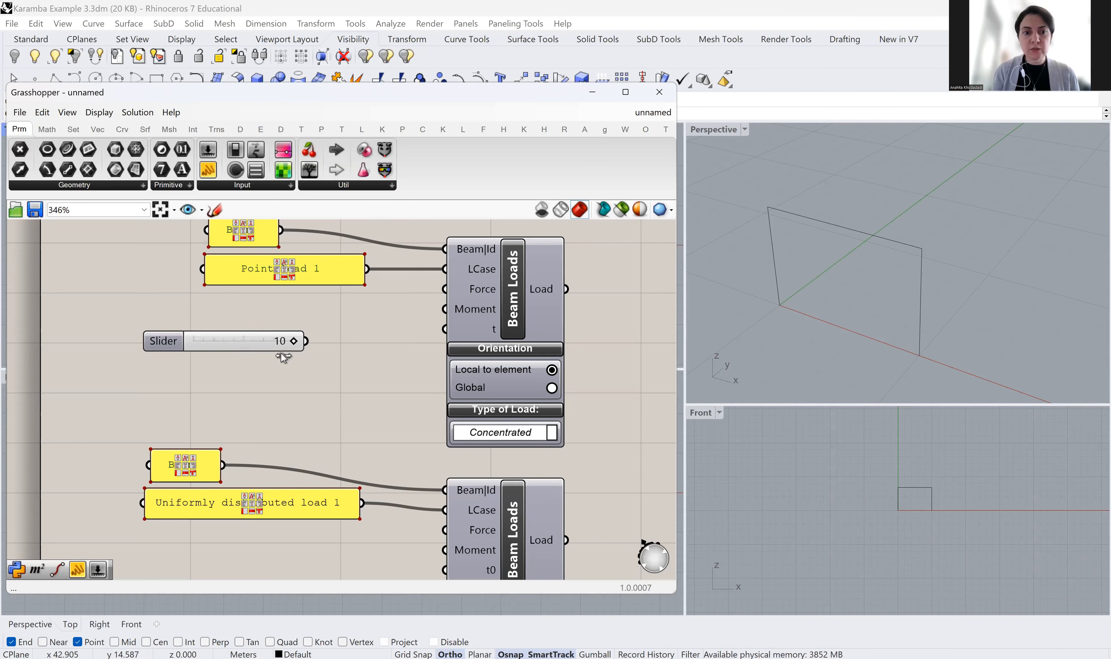
left_click_drag(163, 346, 163, 347)
right_click_drag(302, 375, 301, 433)
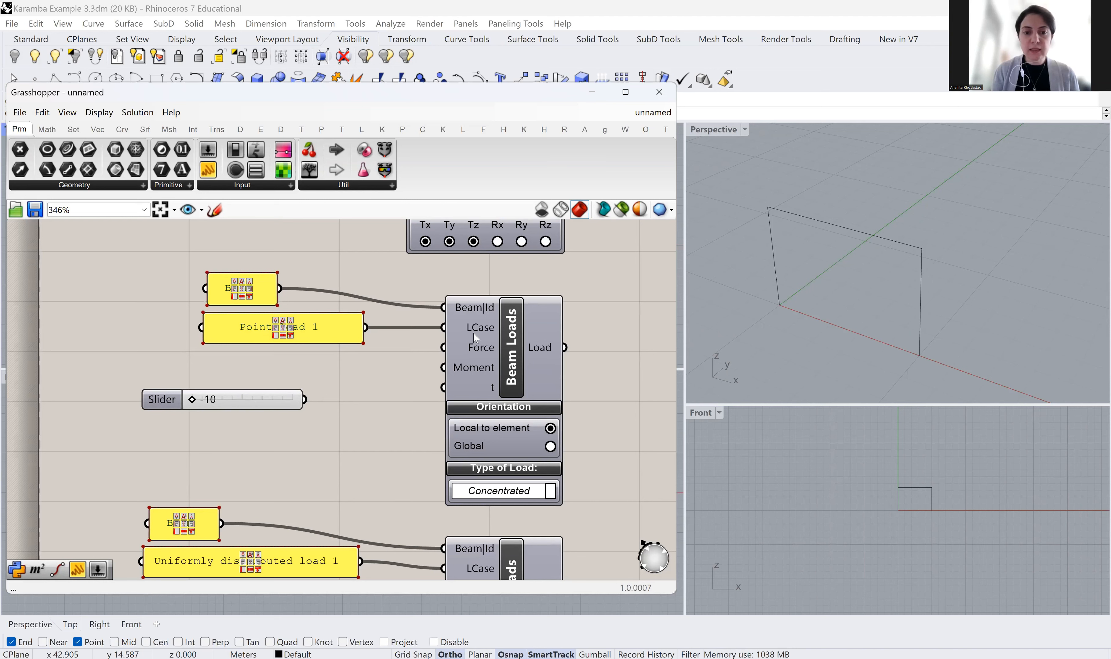
mouse_move(483, 354)
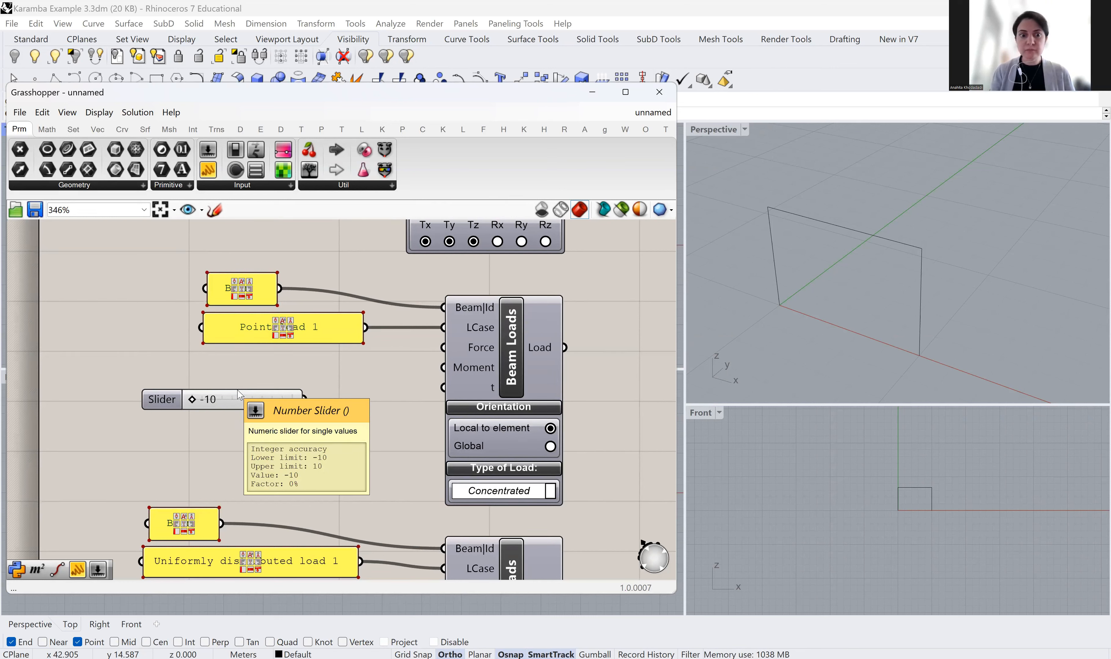
Search 'z vect' and place a Unit Z component beside the -10 slider
double_click(373, 413)
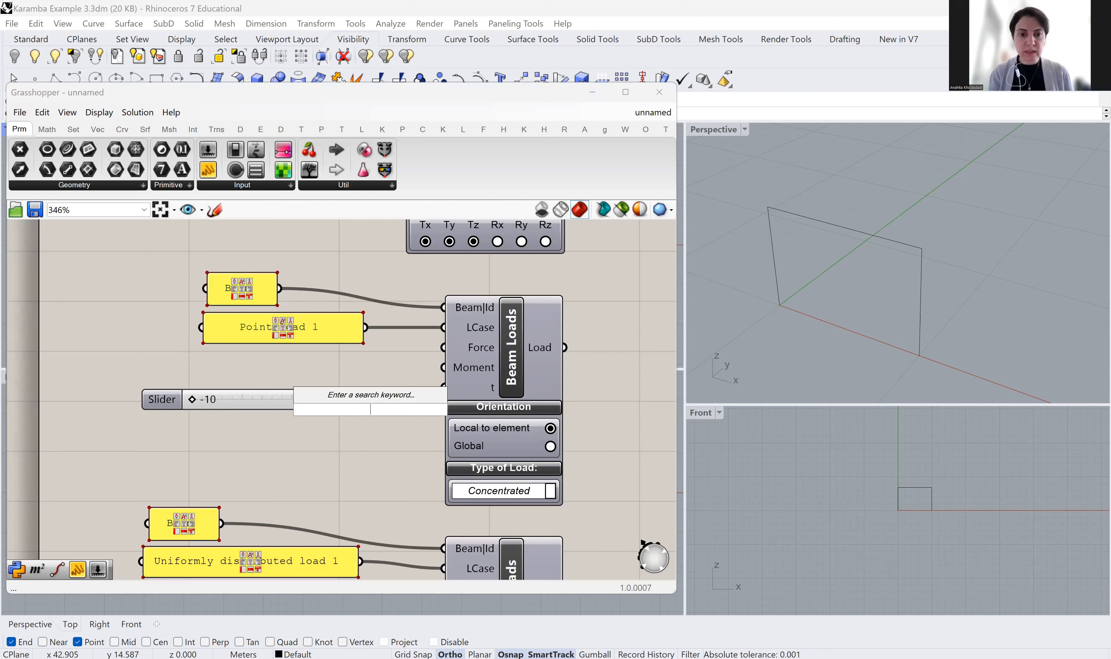
type("zve")
key("BackSpace")
key("BackSpace")
type("vect")
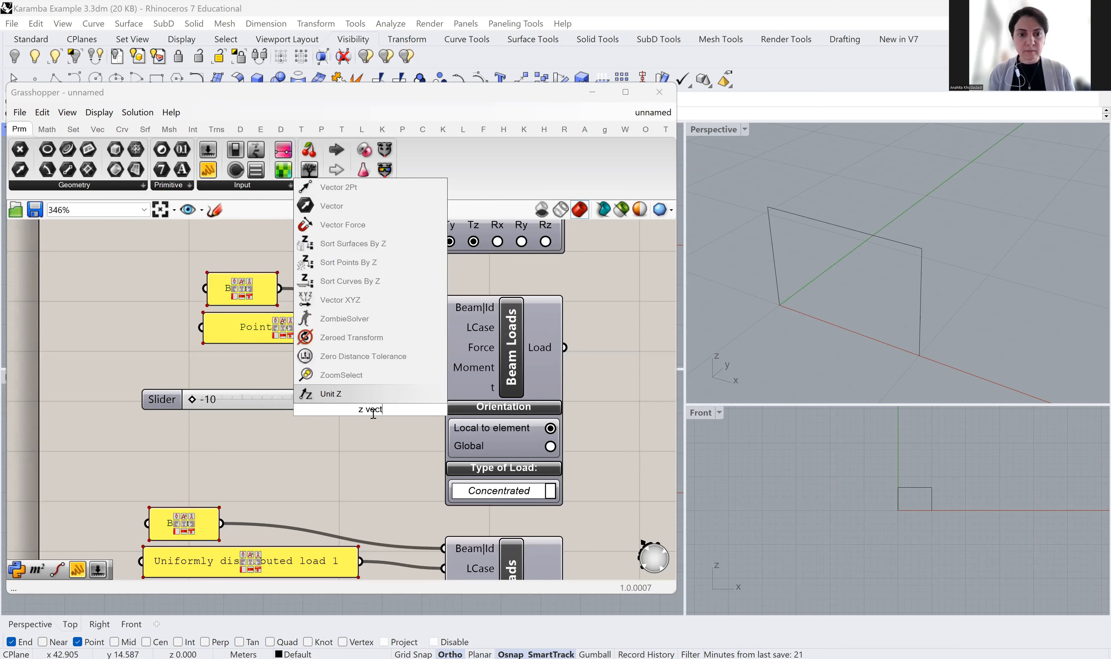
left_click(329, 395)
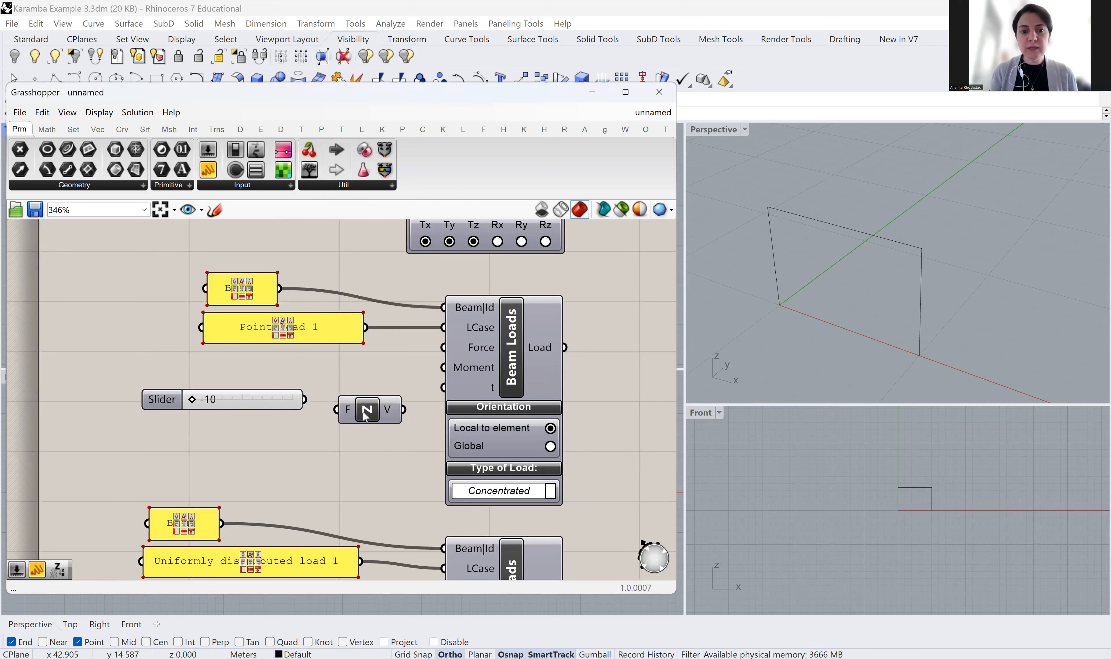
left_click(369, 406)
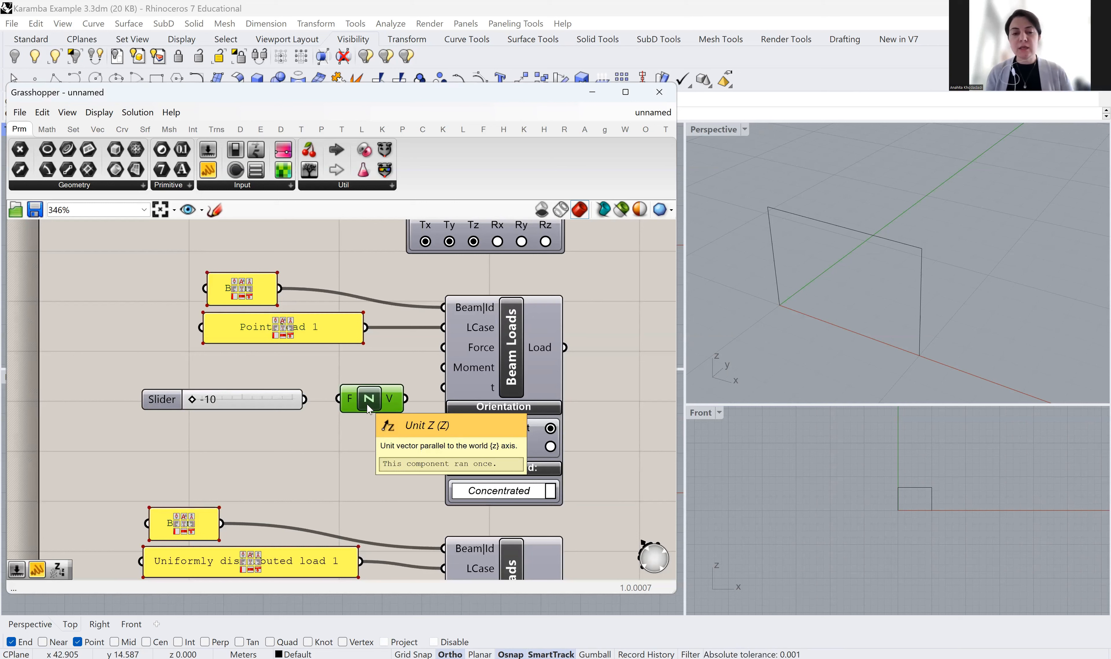
Wire the slider into Unit Z's F input and Unit Z's vector into the point load's Force
left_click_drag(307, 399, 339, 399)
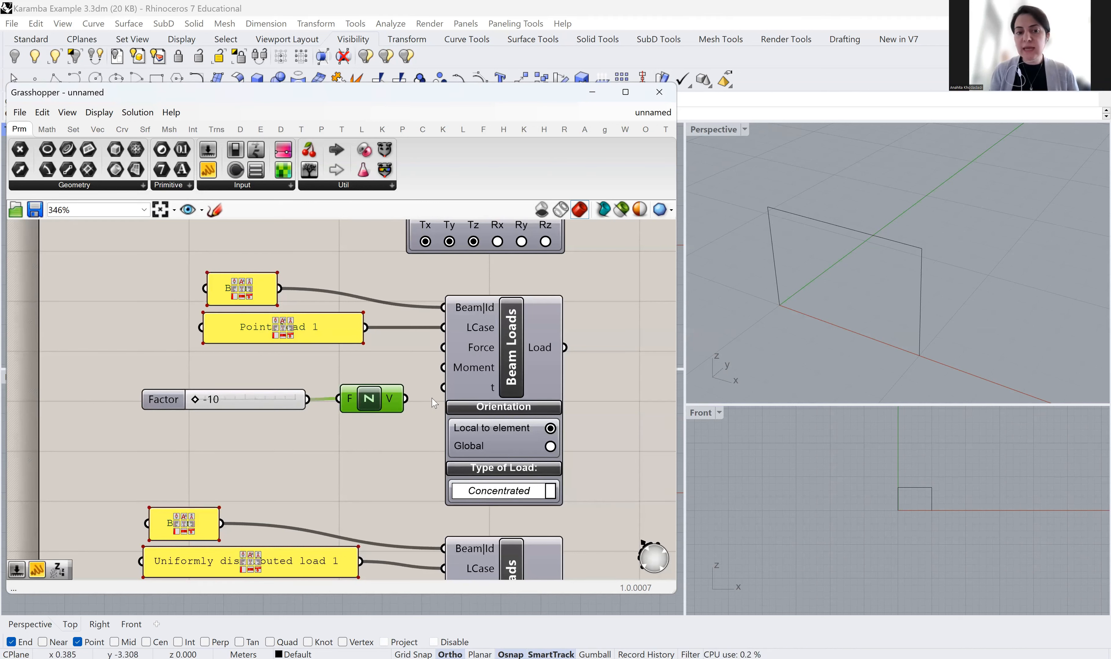
left_click_drag(383, 401, 375, 401)
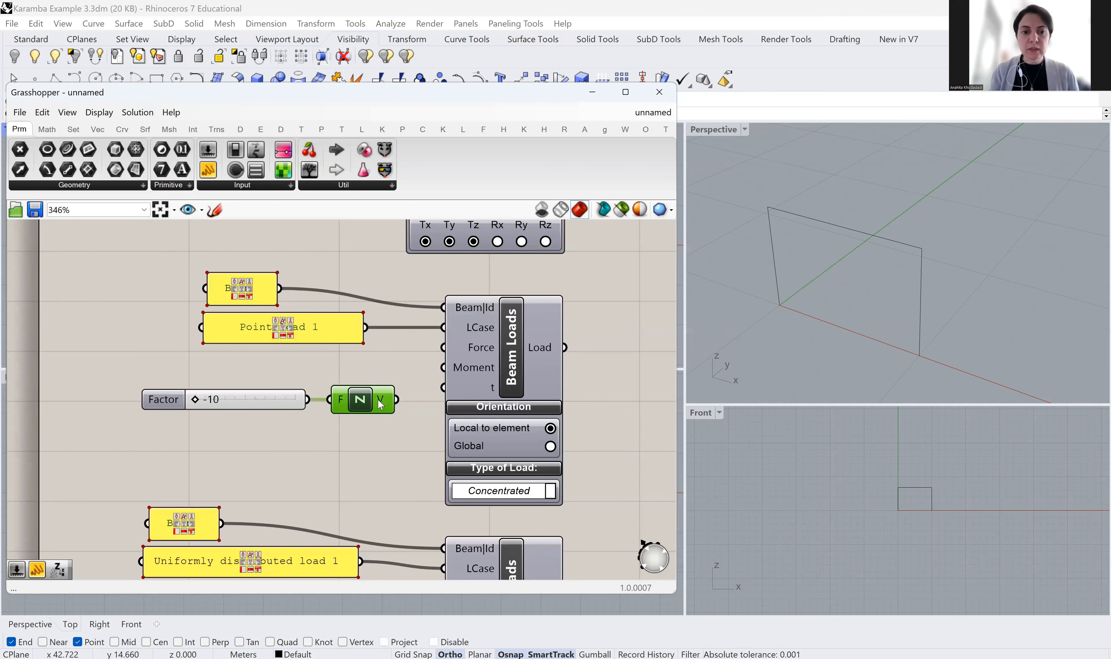
left_click_drag(396, 400, 443, 348)
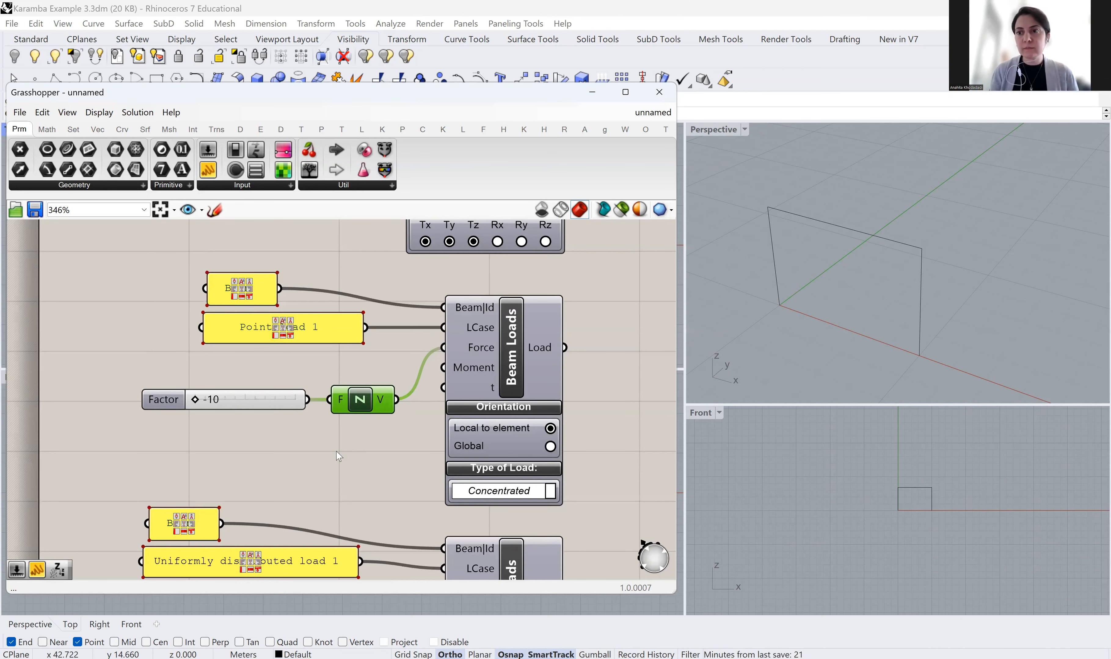
right_click_drag(336, 451, 289, 405)
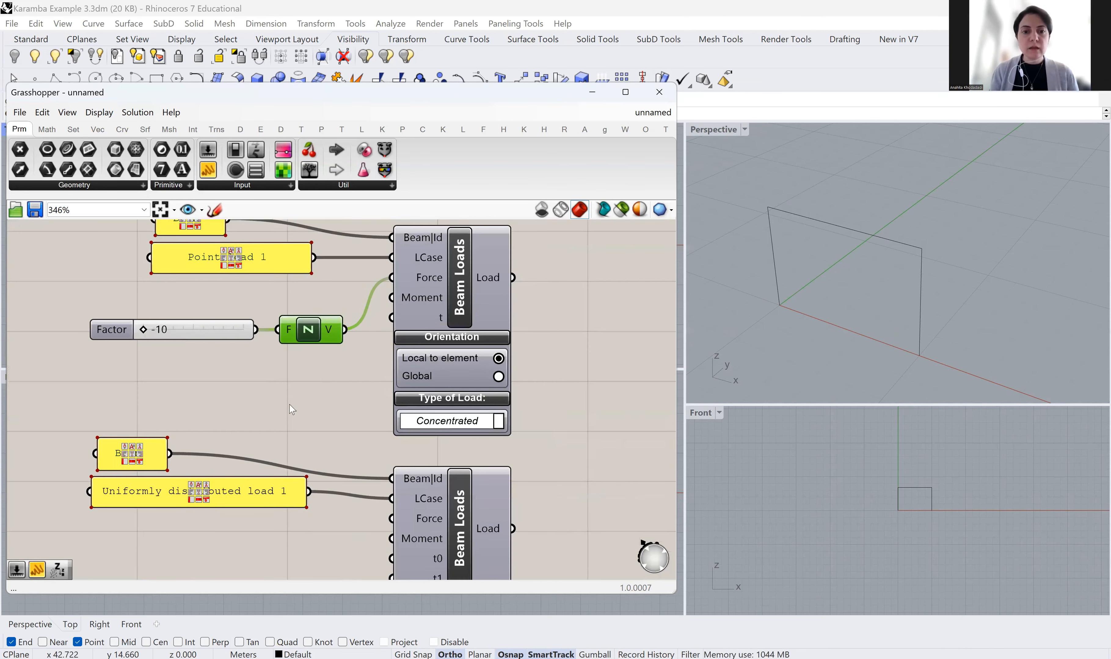
Duplicate the Factor slider and Unit Z beside the distributed-load Beam Loads, setting the factor to -6
scroll(302, 327, "down", 2)
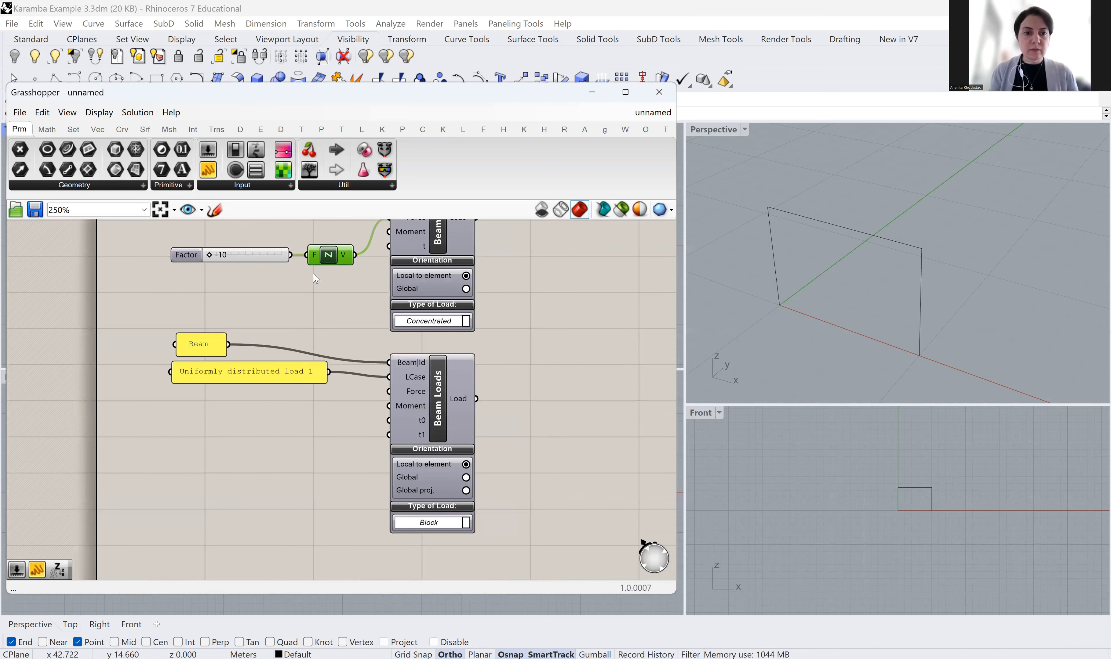
left_click_drag(355, 270, 214, 251)
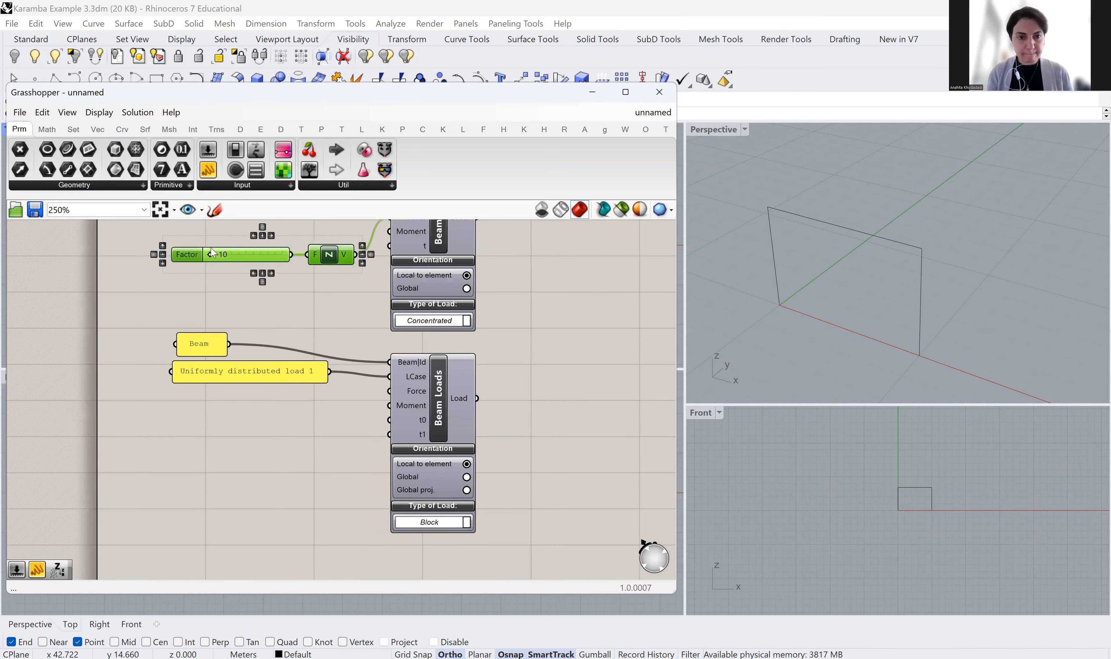
key("ctrl+c")
key("ctrl+v")
left_click_drag(317, 439, 390, 376)
scroll(356, 426, "up", 2)
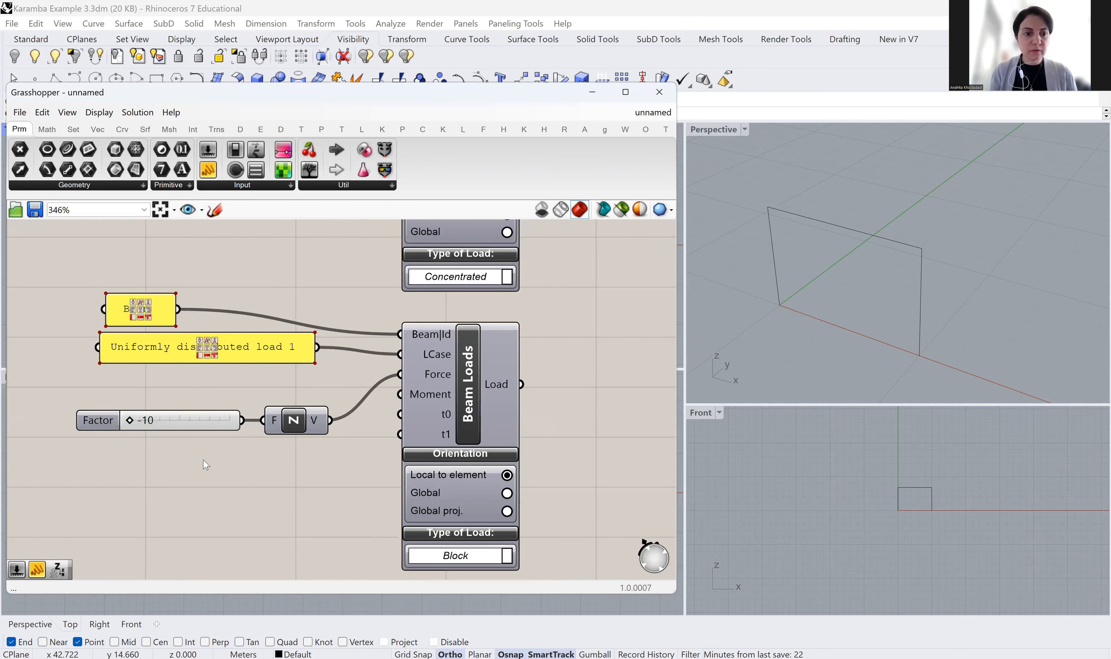
right_click_drag(277, 469, 318, 427)
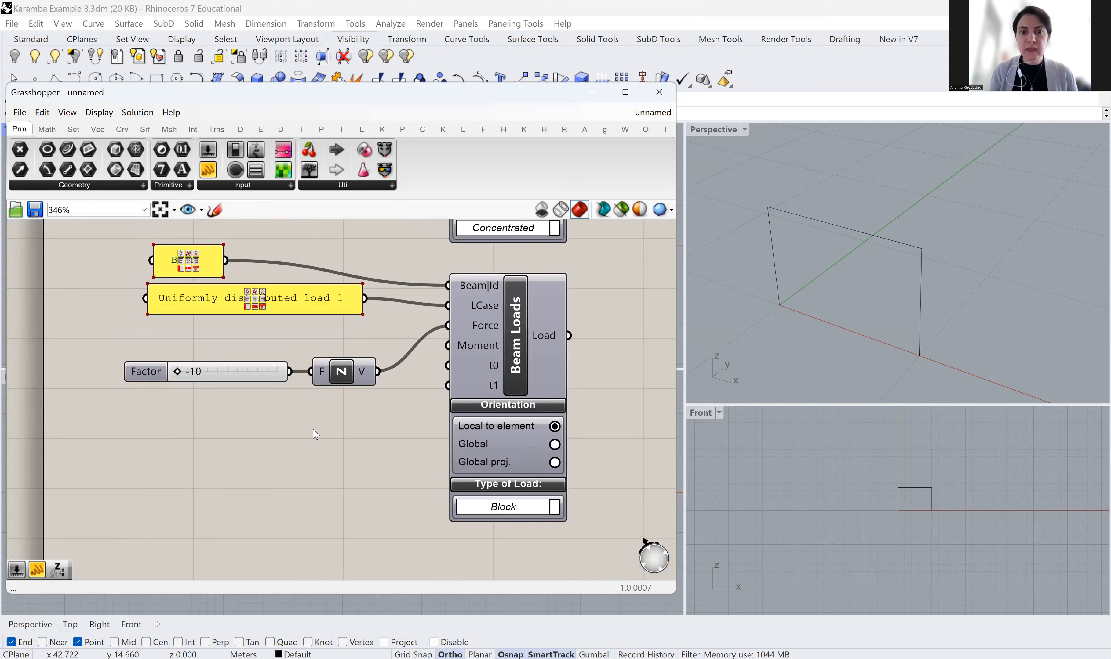
left_click_drag(177, 372, 198, 377)
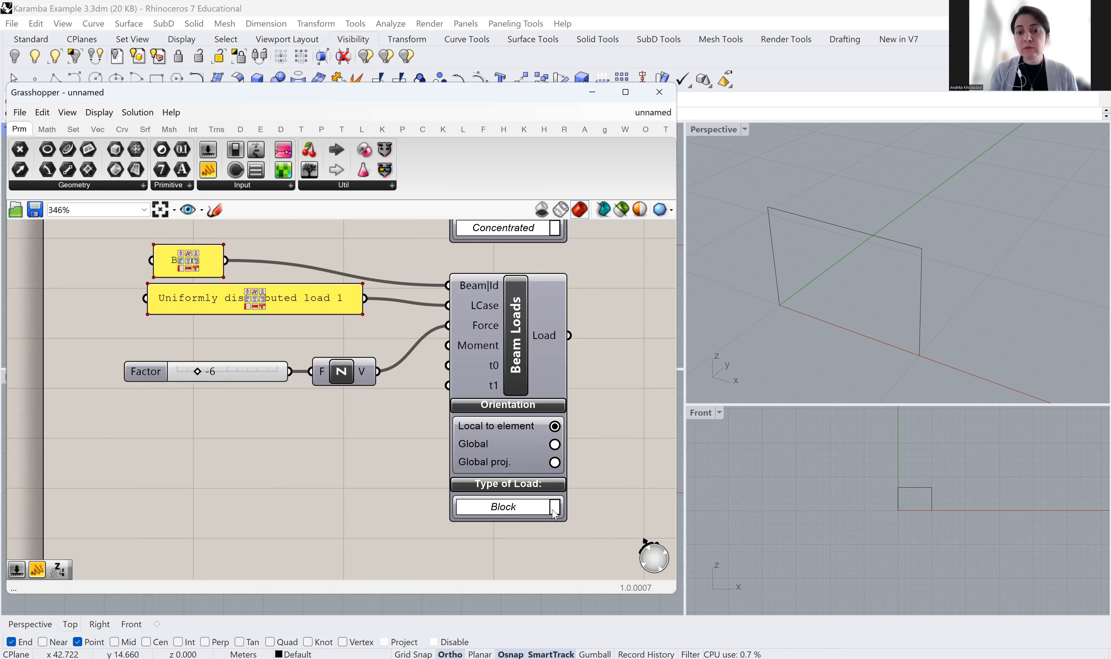
scroll(363, 499, "down", 3)
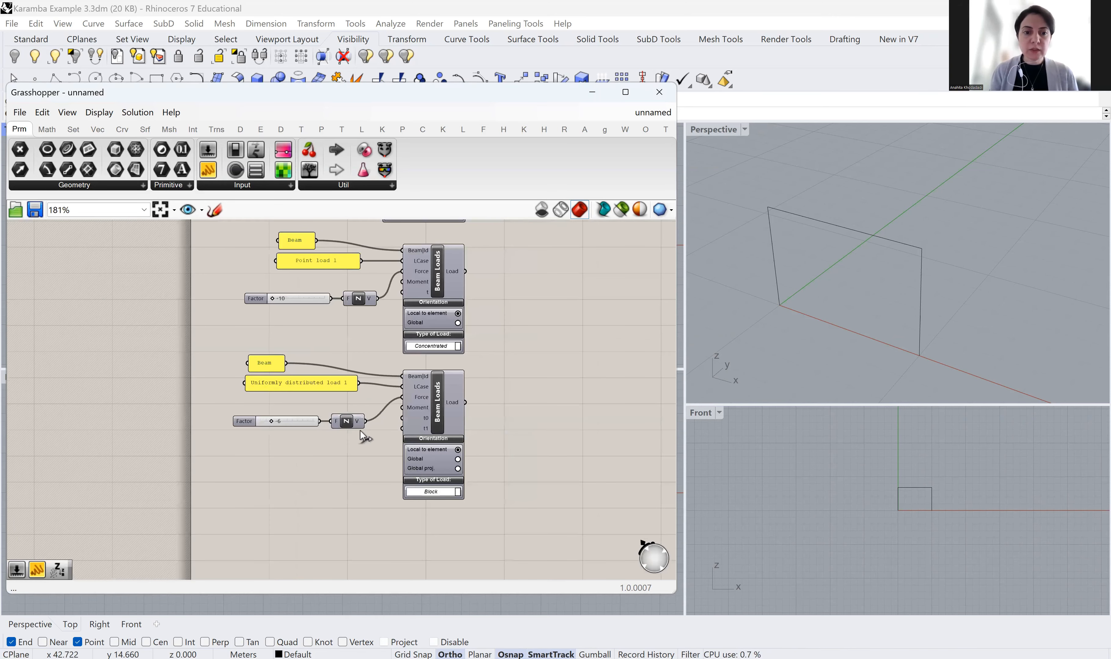
Wire the distributed-load Beam Loads output into Assemble's Load input
right_click_drag(501, 276, 394, 436)
scroll(394, 436, "down", 3)
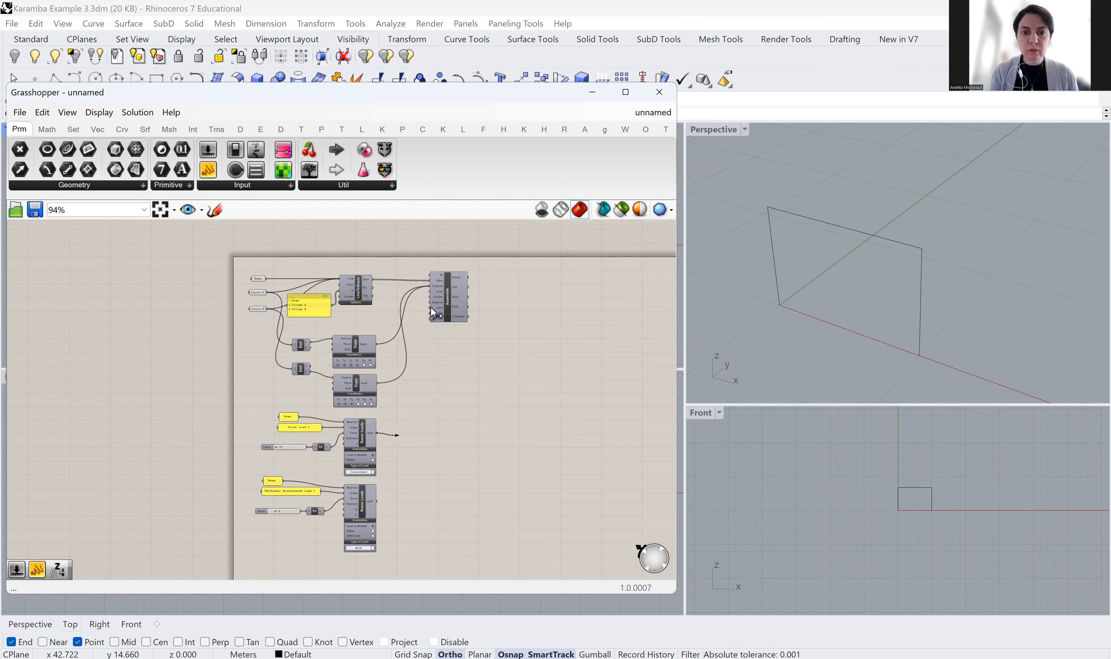
scroll(441, 283, "up", 3)
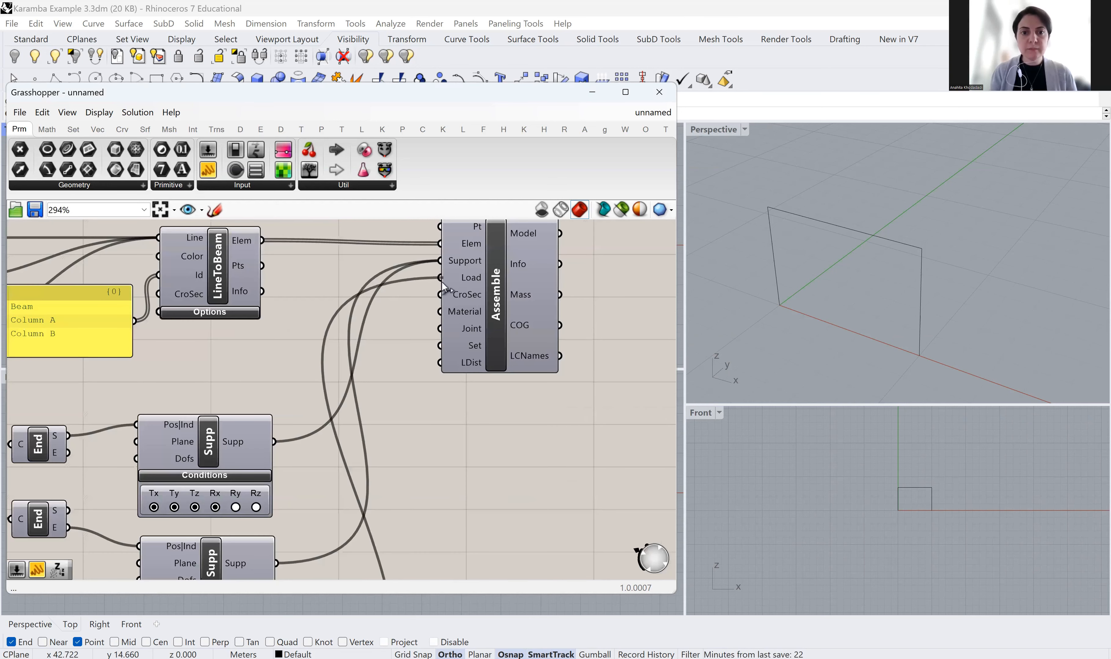
scroll(446, 320, "down", 2)
scroll(396, 570, "down", 1)
right_click_drag(391, 573, 411, 414)
scroll(410, 414, "up", 4)
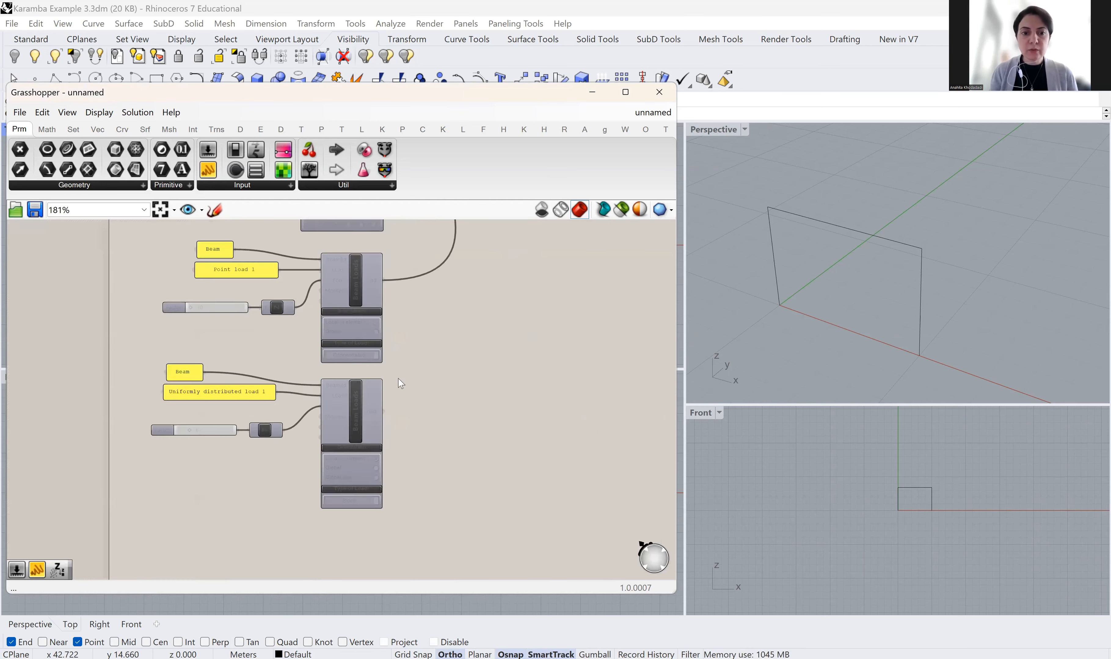
scroll(386, 421, "down", 2)
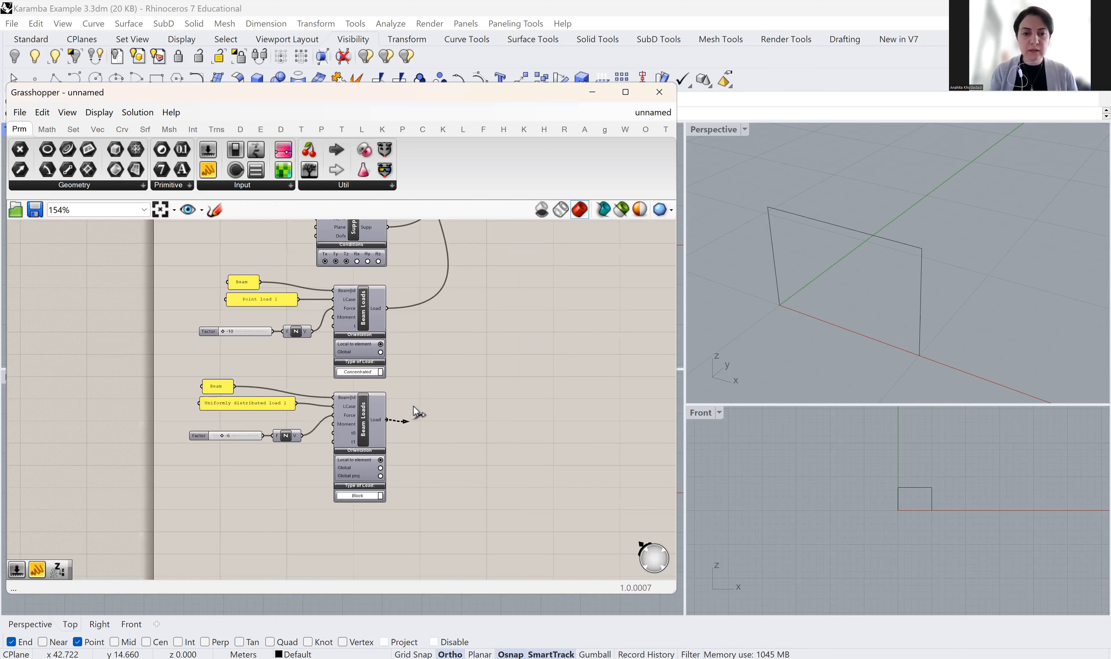
scroll(422, 299, "down", 5)
scroll(421, 299, "up", 4)
left_click_drag(422, 299, 478, 256)
scroll(457, 275, "up", 4)
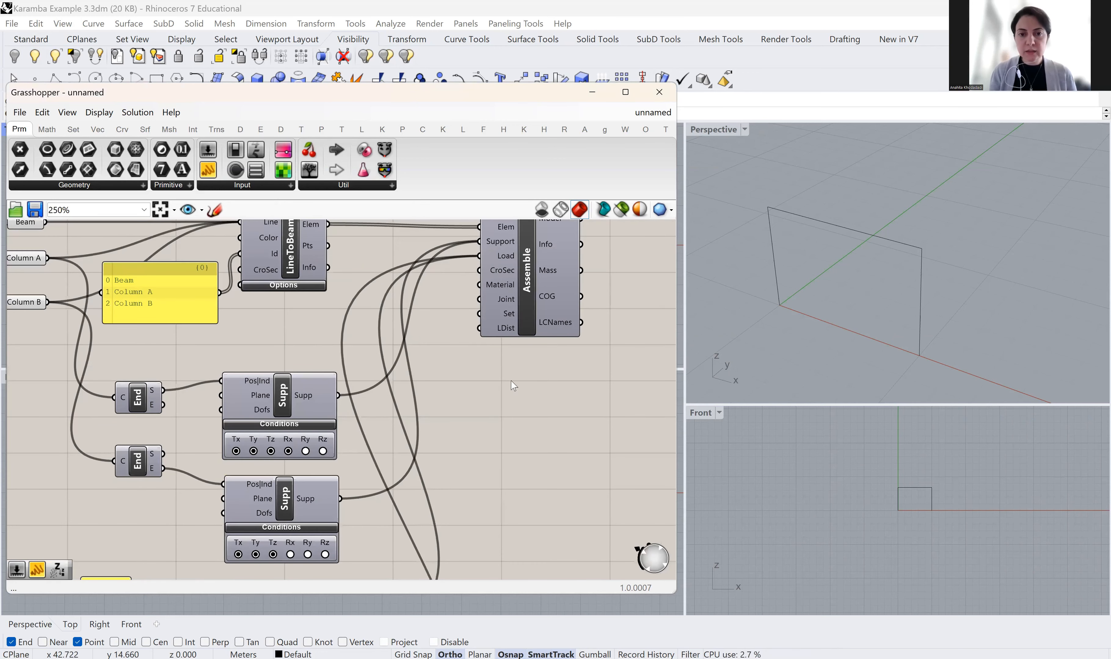
Shift Assemble further right and bring up the Karamba component tab
right_click_drag(552, 410, 478, 435)
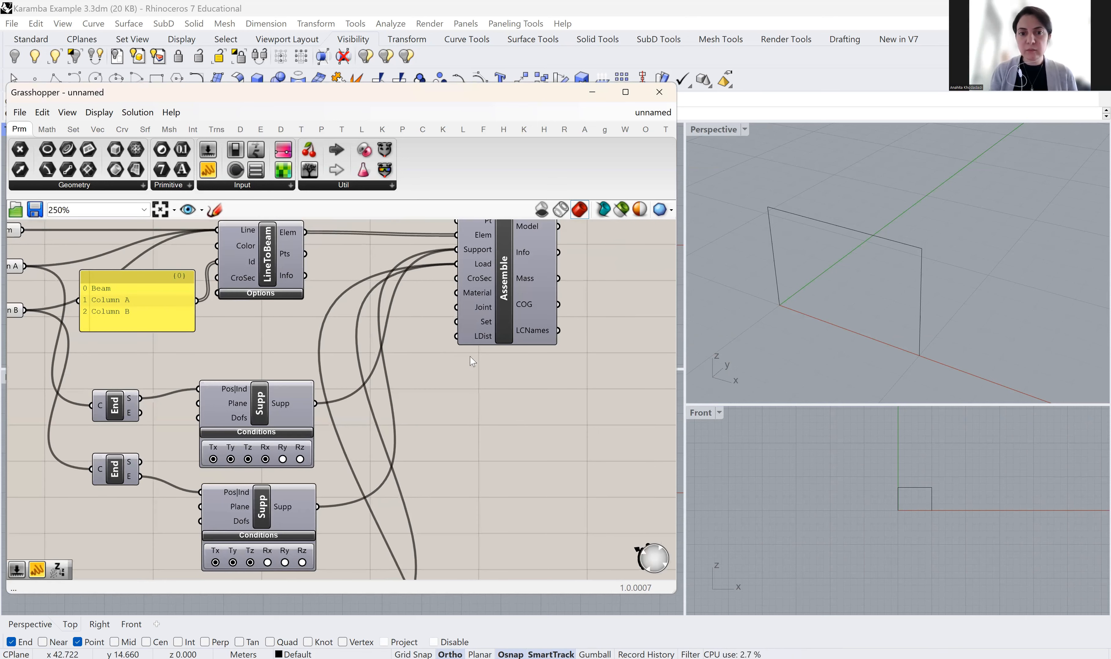
left_click_drag(495, 323, 538, 319)
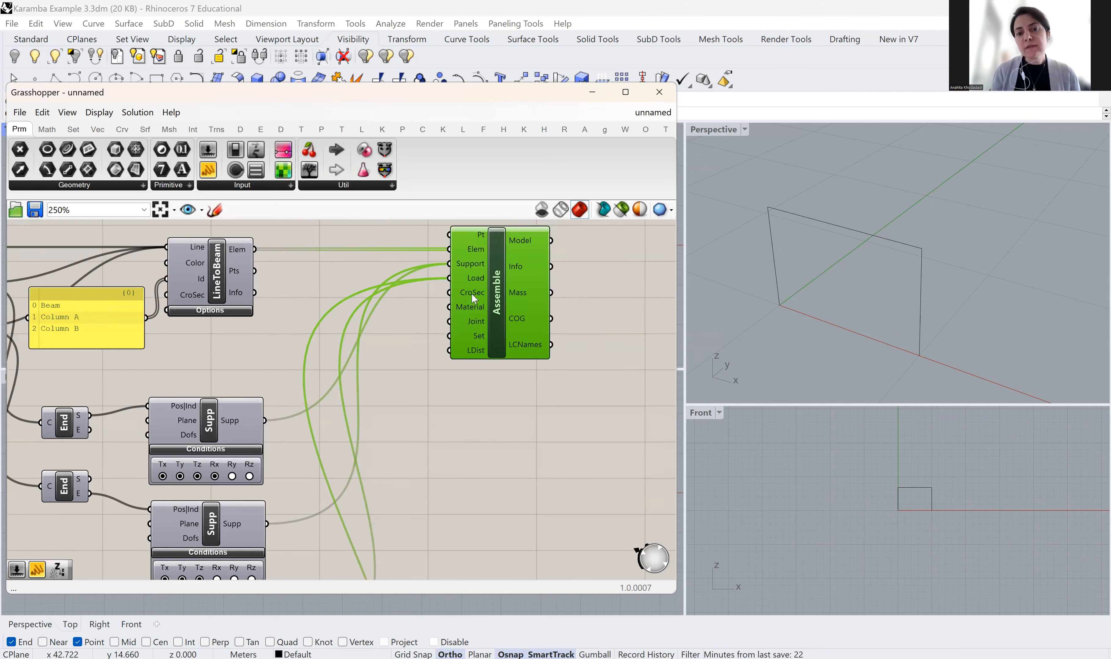
mouse_move(471, 295)
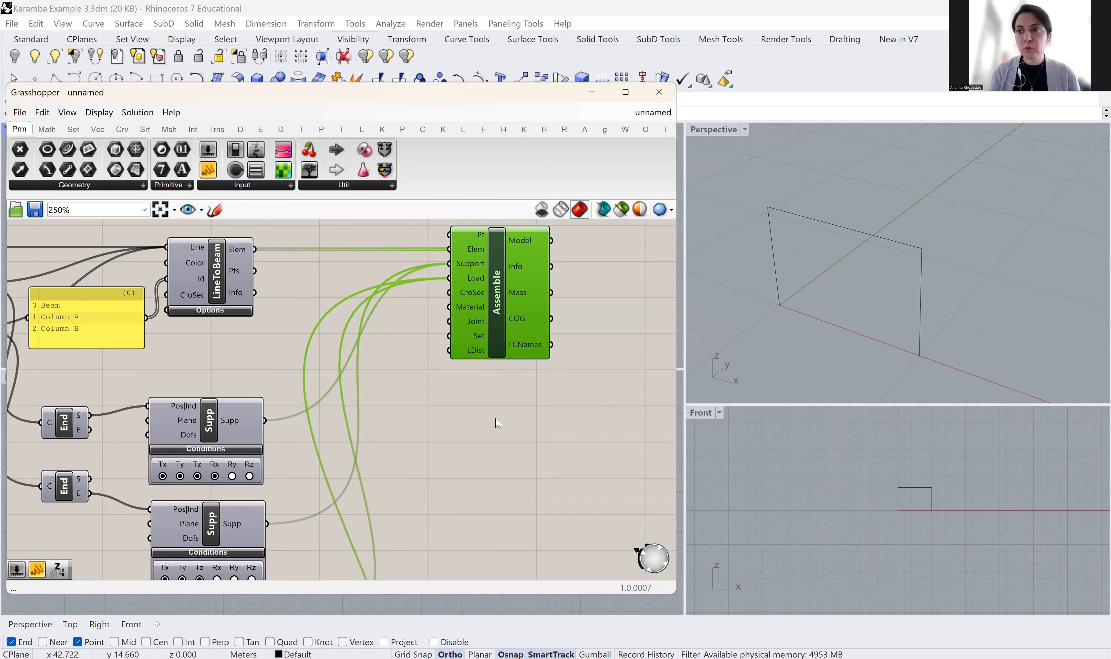
scroll(495, 419, "down", 1)
scroll(563, 411, "down", 1)
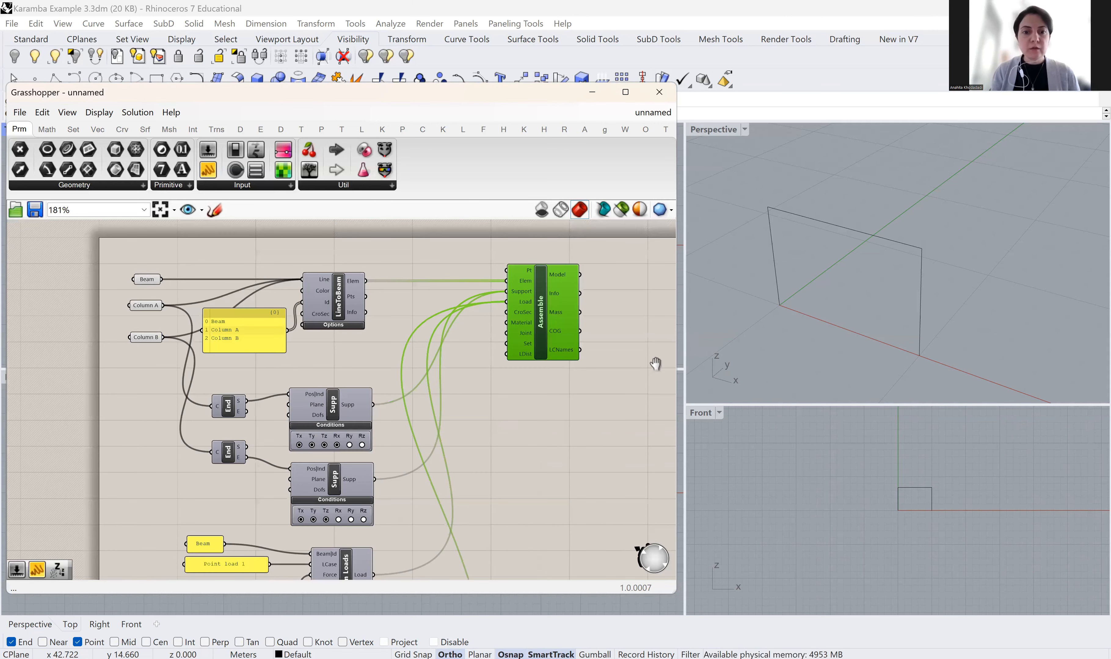
right_click_drag(479, 449, 656, 364)
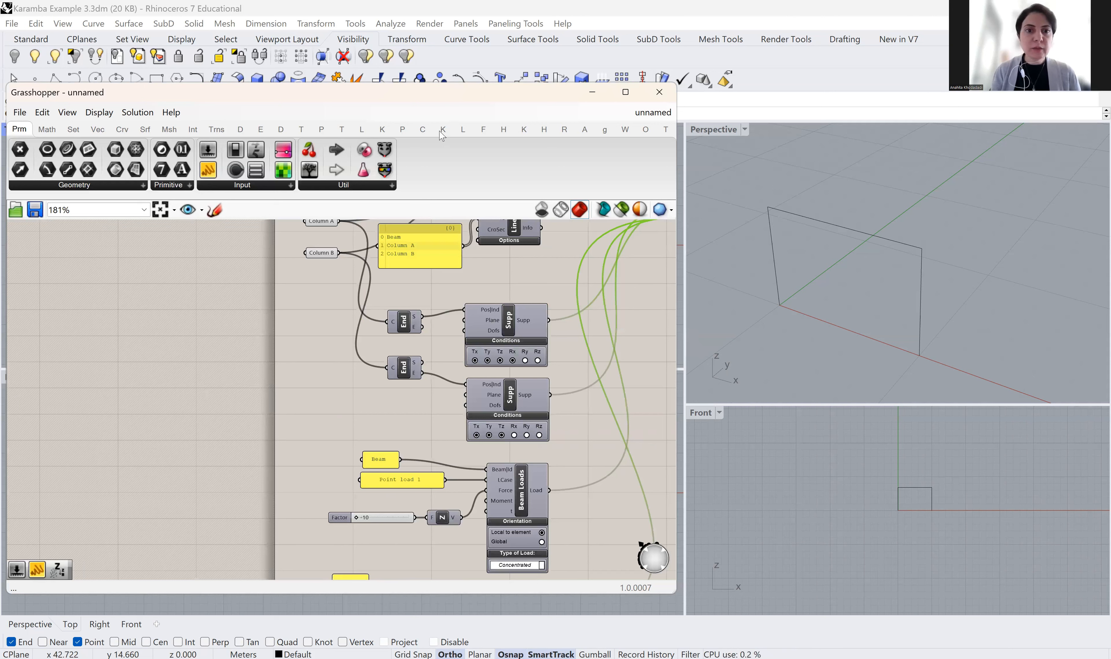
left_click(382, 130)
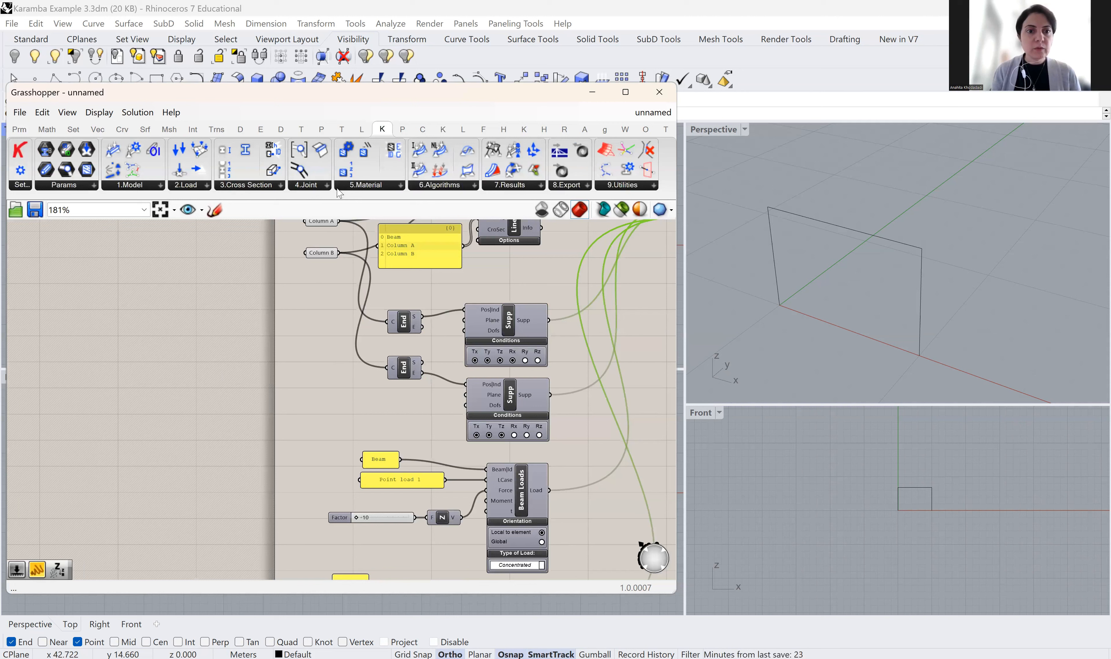
Place a Karamba MatSelect material selection component on the left of the canvas
left_click(399, 186)
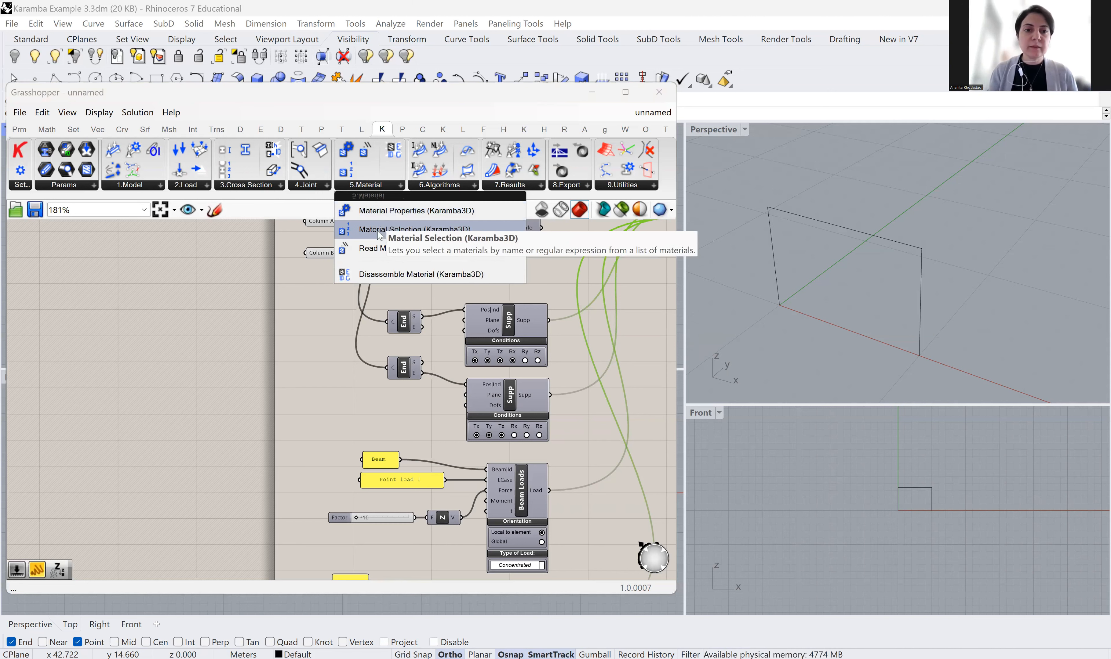
left_click_drag(373, 232, 220, 431)
right_click_drag(273, 406, 351, 343)
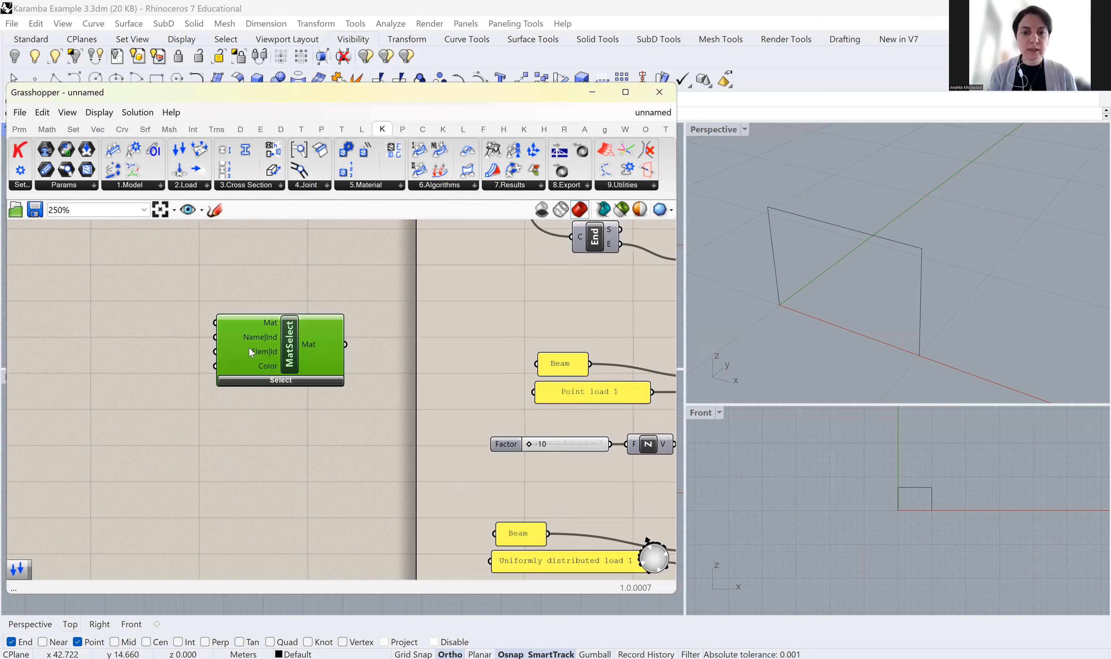
left_click_drag(291, 345, 209, 361)
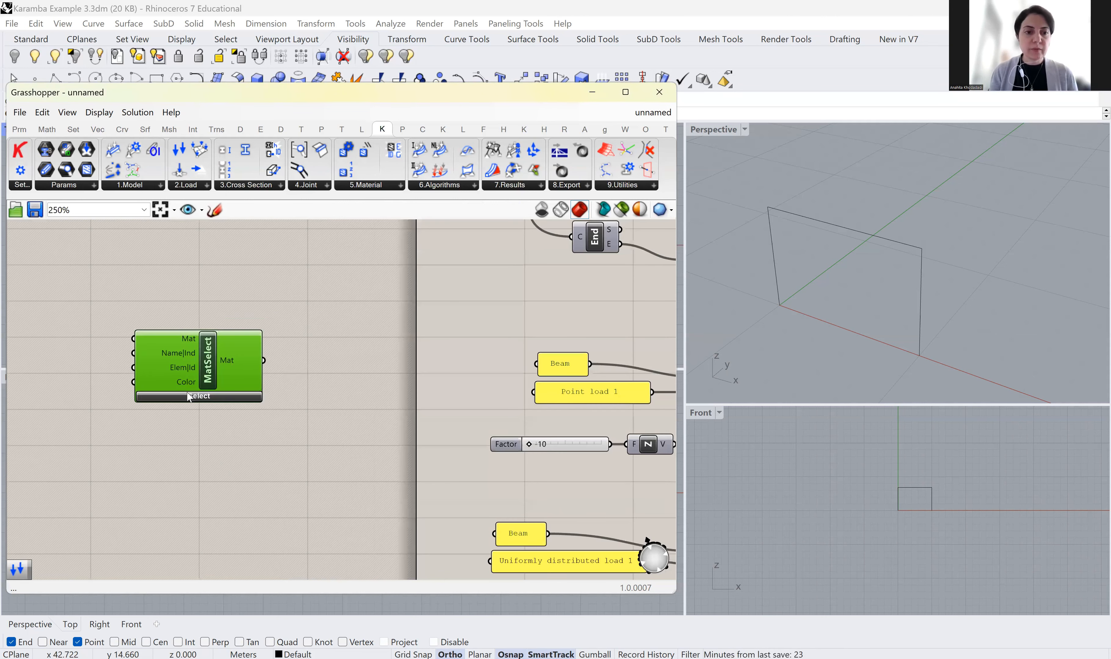
Set MatSelect's family to Steel and its material name to S235
left_click(208, 397)
scroll(209, 396, "up", 1)
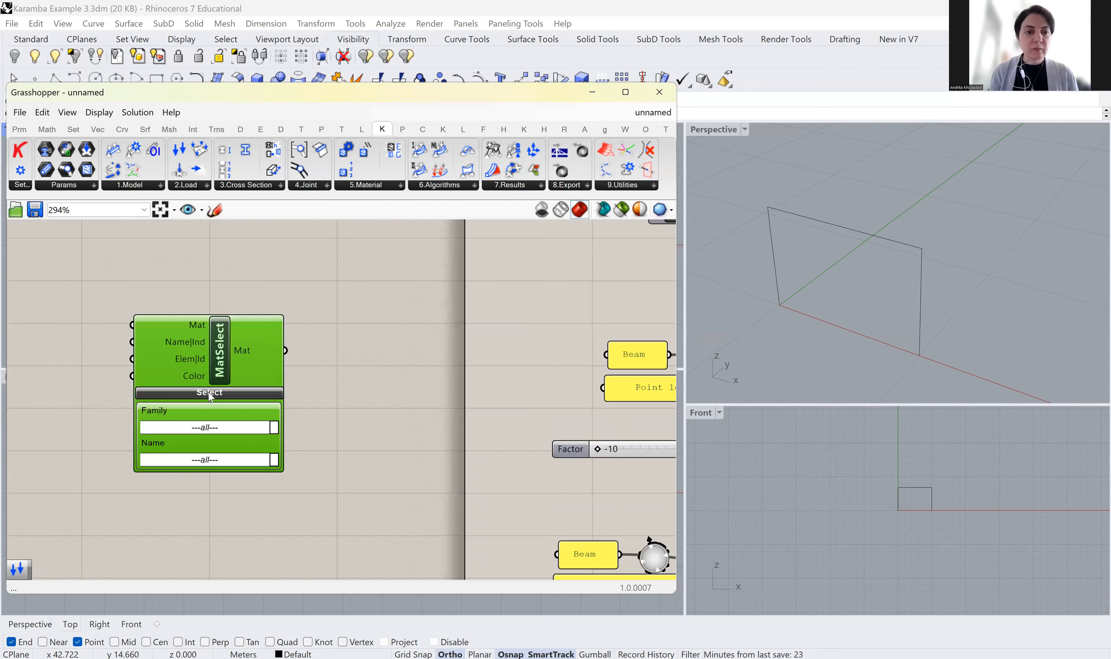
left_click(270, 429)
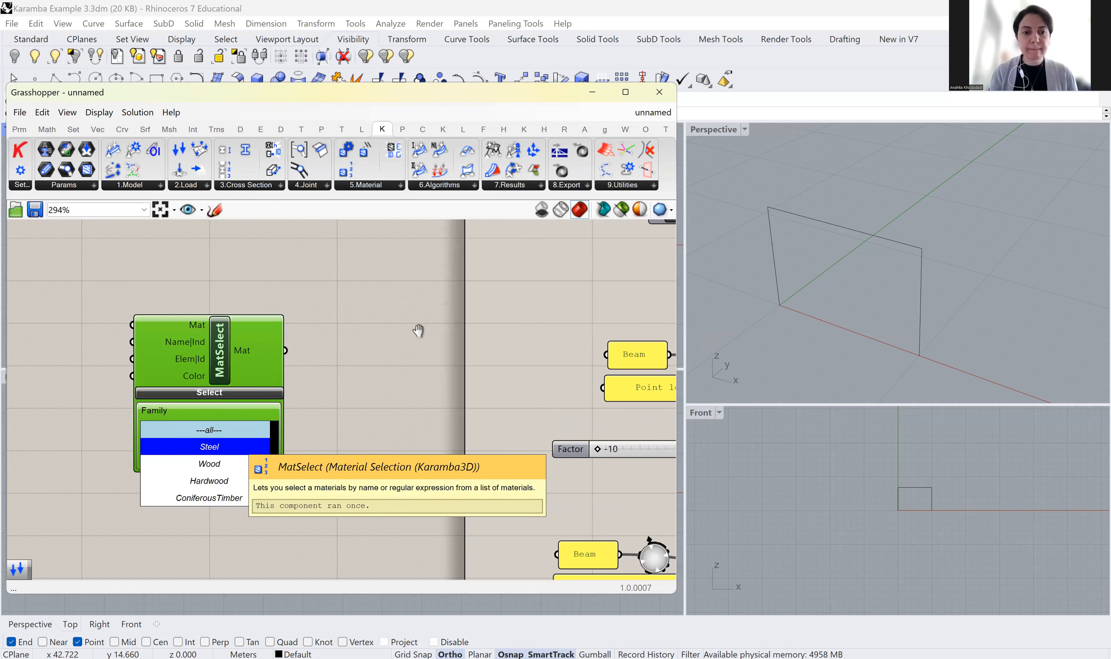
left_click(246, 446)
right_click_drag(271, 448, 402, 334)
scroll(378, 352, "up", 2)
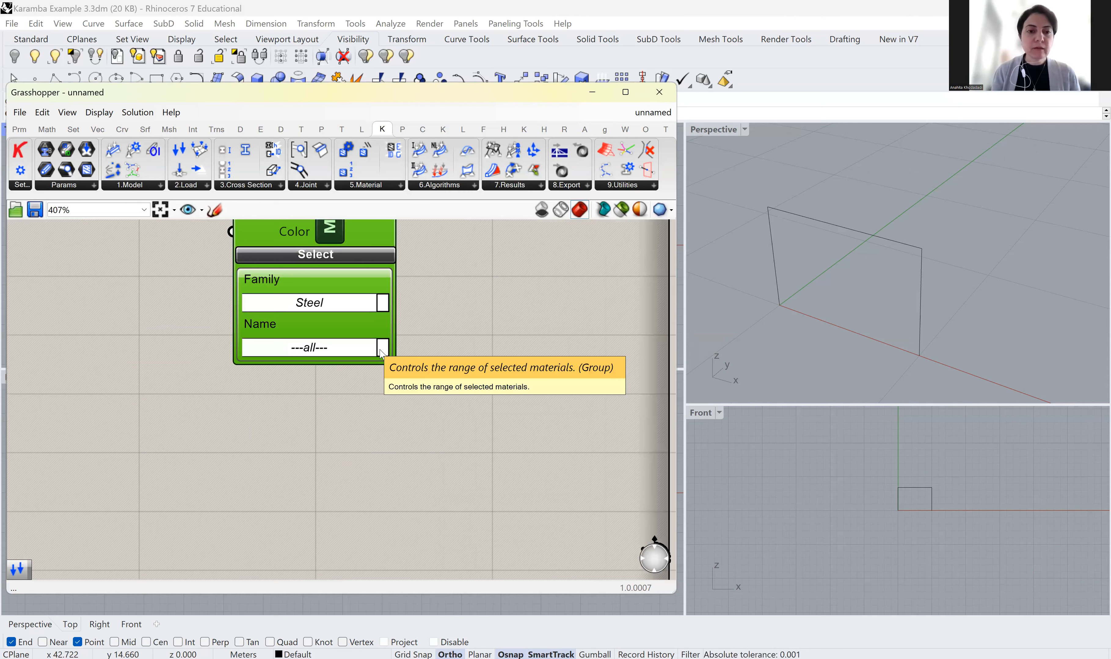
left_click(383, 346)
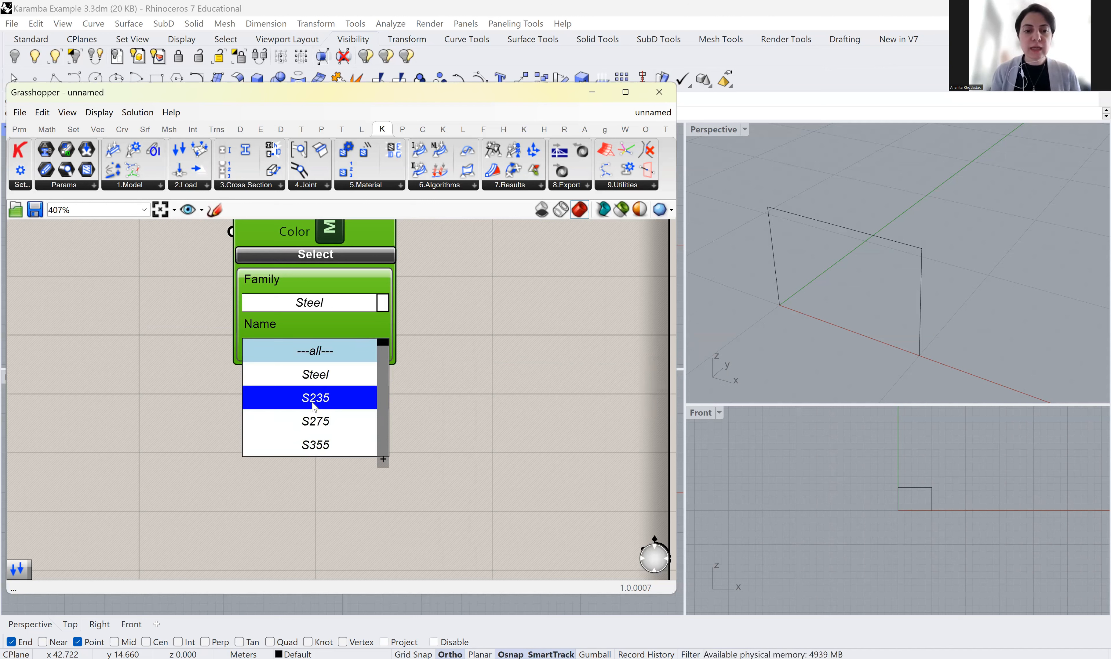
left_click(325, 403)
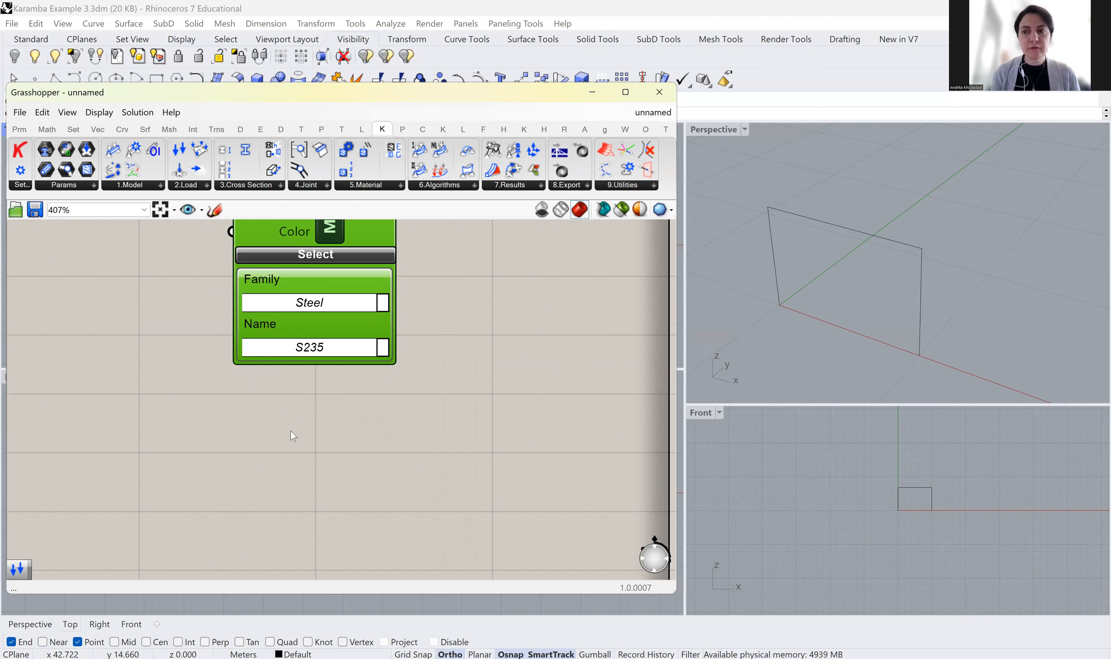
scroll(241, 431, "down", 1)
scroll(360, 426, "down", 2)
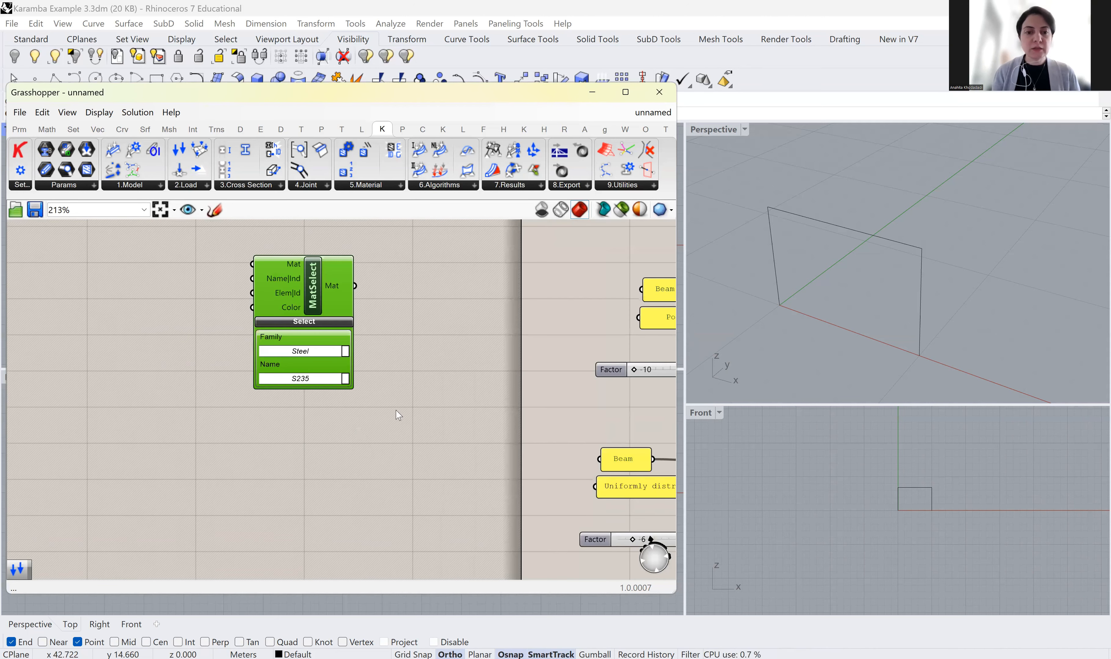
scroll(396, 414, "down", 2)
Place a Karamba3D Cross Section Selector (CroSecSelect) to the right of the Steel S235 MatSelect
right_click_drag(323, 340, 246, 359)
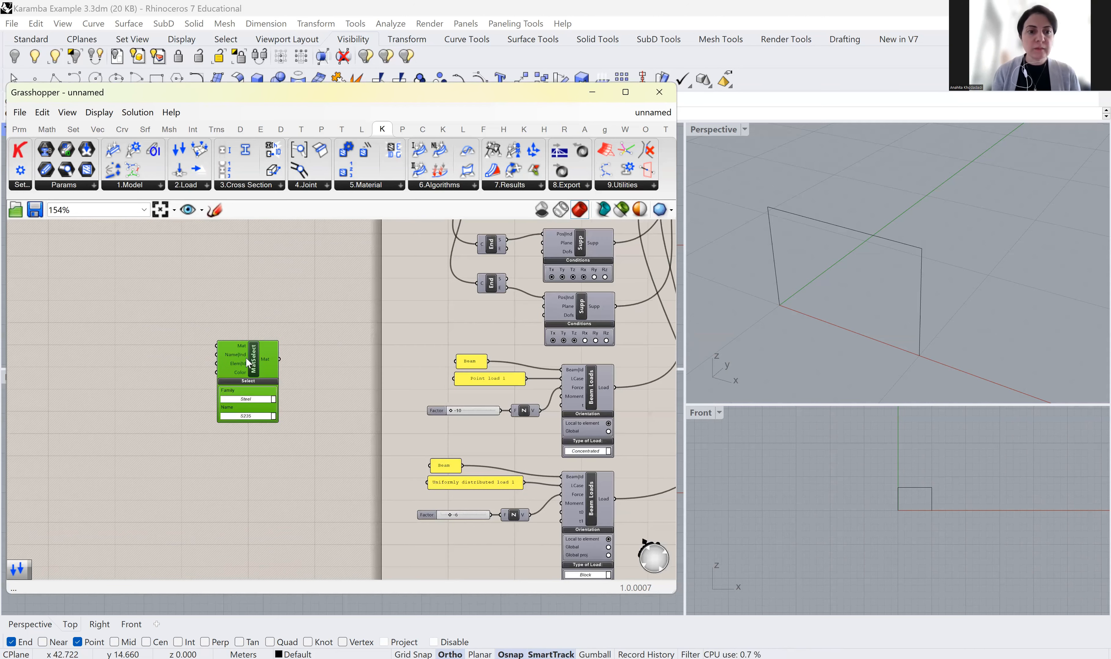
scroll(246, 357, "up", 2)
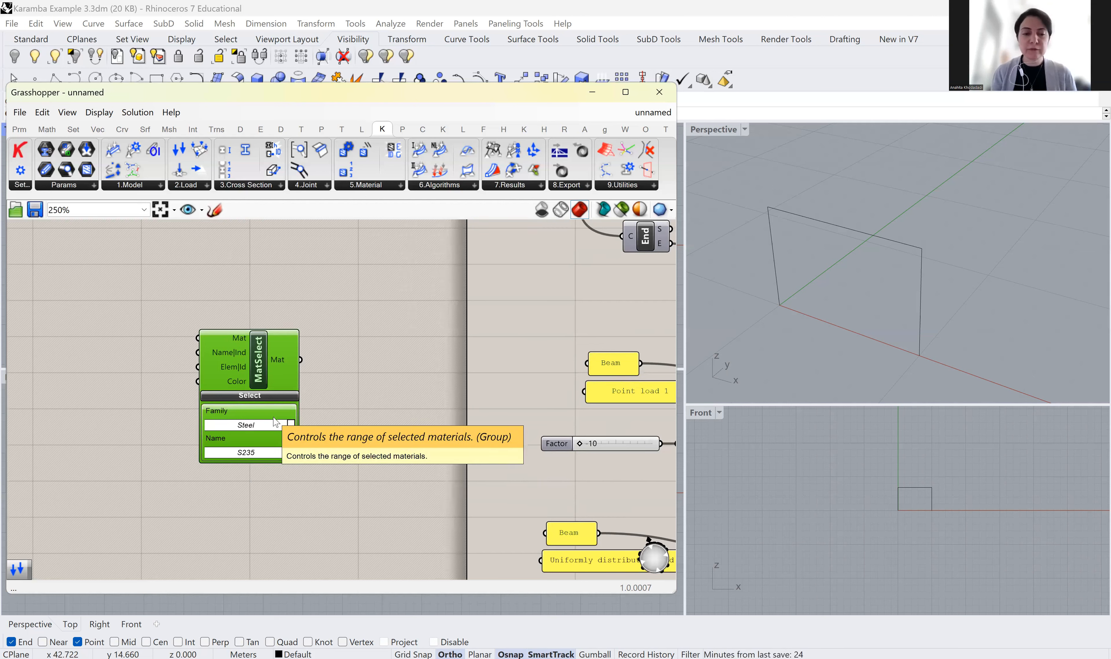
left_click(399, 186)
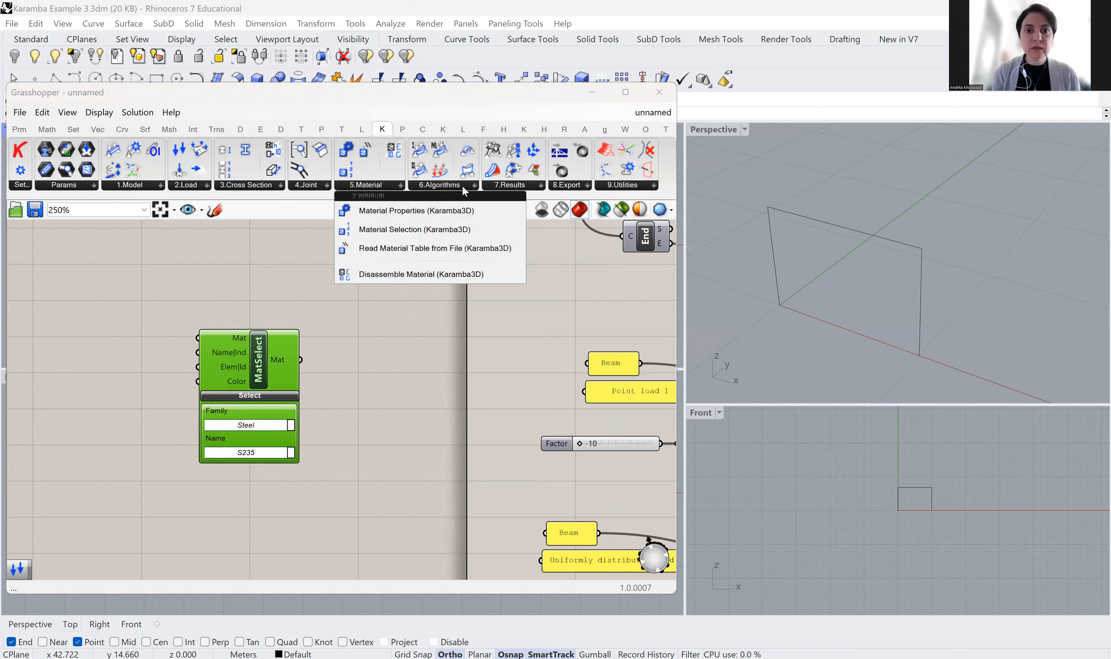
left_click(278, 186)
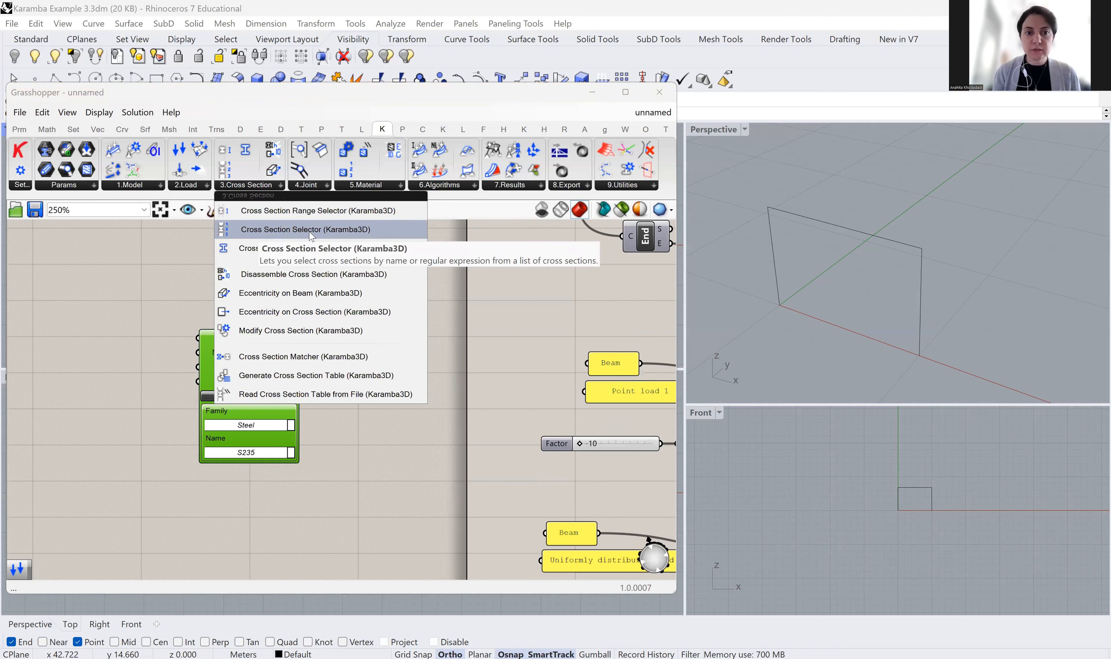
left_click_drag(310, 234, 402, 370)
right_click_drag(386, 426, 348, 416)
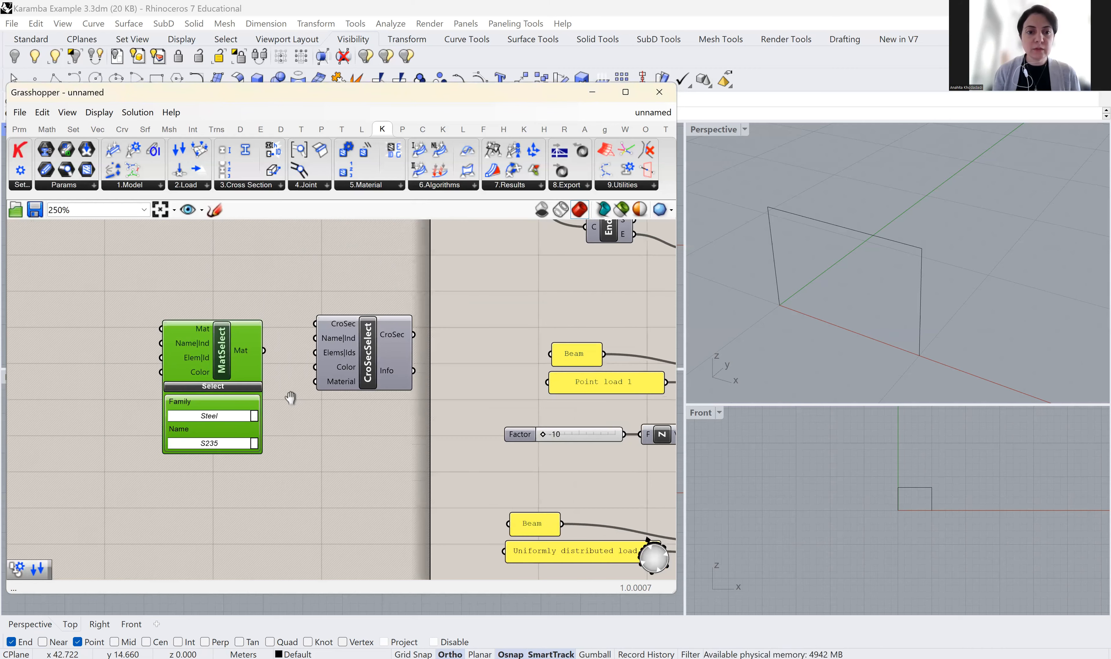
right_click_drag(303, 318, 291, 323)
left_click_drag(292, 323, 393, 321)
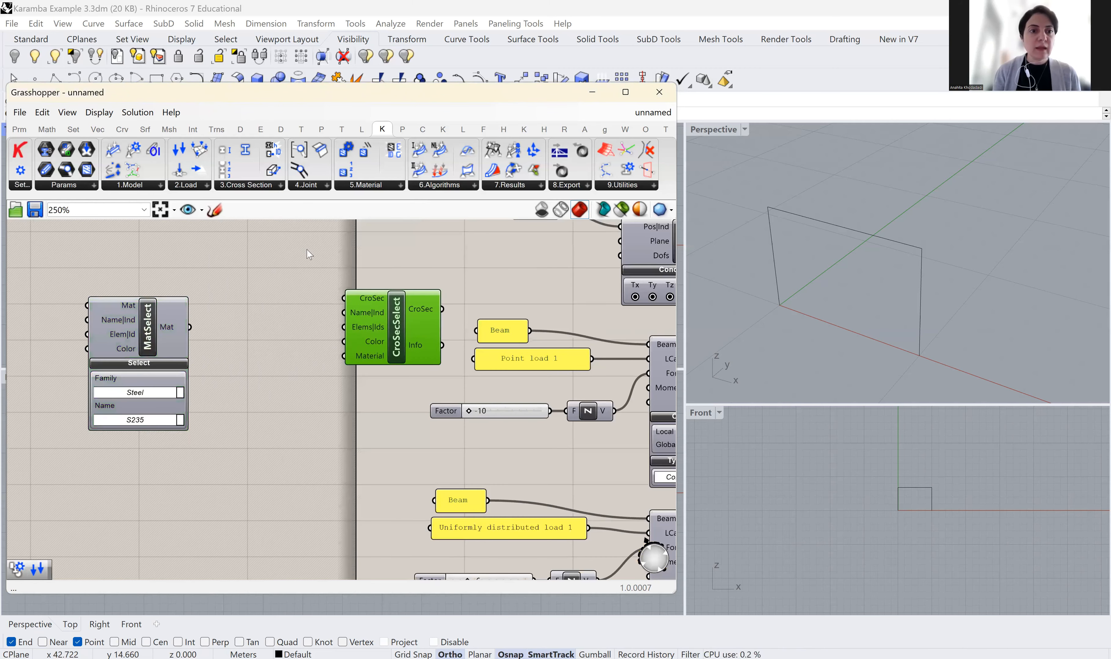
Add a Cross Section Range Selector and arrange it between MatSelect and CroSecSelect
left_click(276, 187)
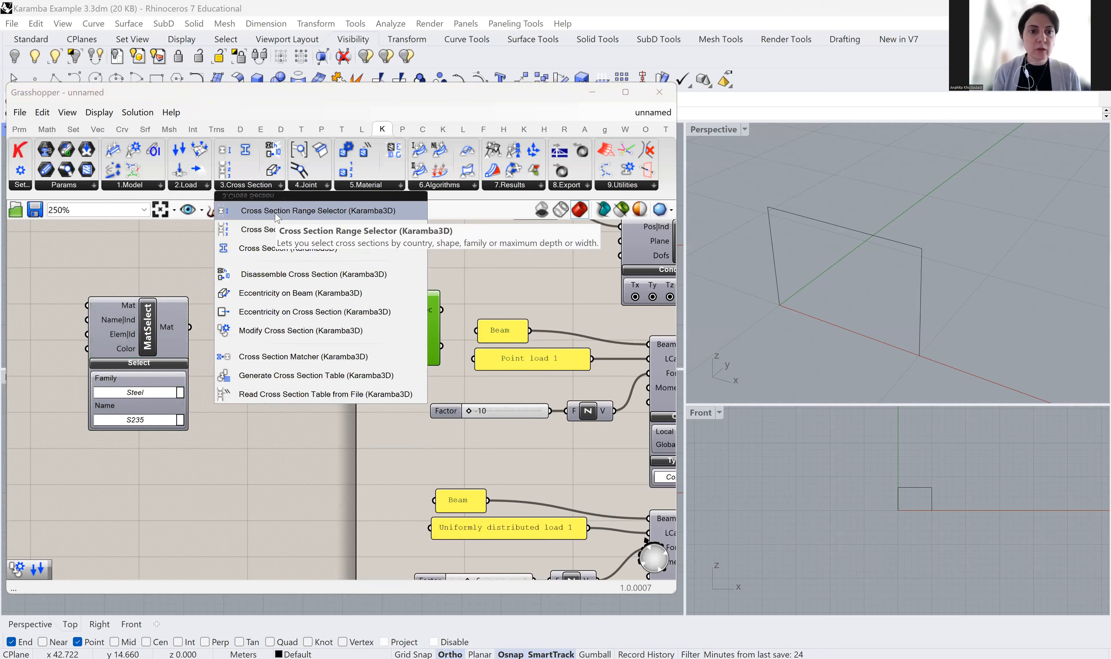
left_click_drag(321, 220, 289, 350)
right_click_drag(300, 405, 320, 375)
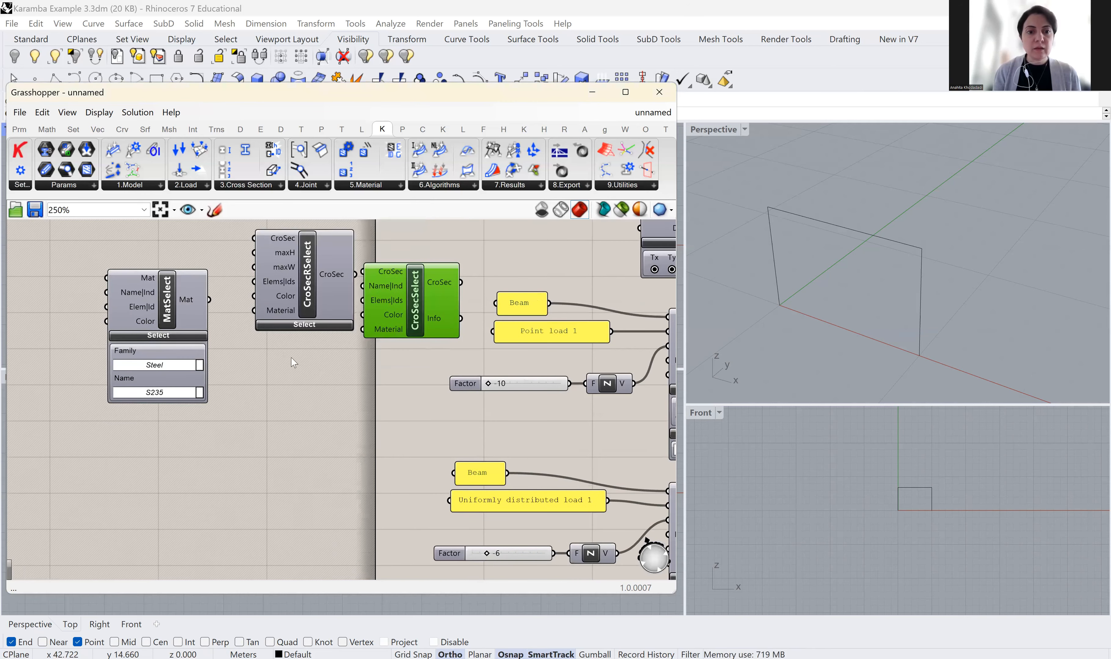
right_click_drag(295, 449, 356, 530)
left_click_drag(229, 392, 135, 388)
left_click_drag(368, 384, 304, 417)
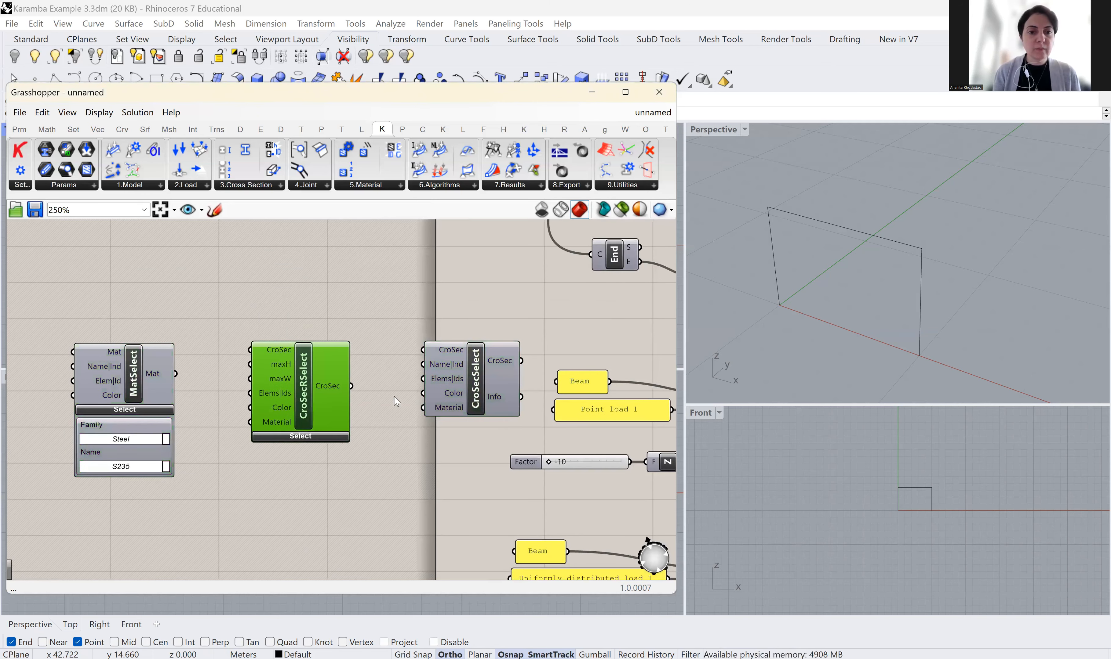
left_click(465, 376)
left_click_drag(466, 376, 453, 369)
Wire MatSelect's Mat output into CroSecRSelect's Material input
scroll(137, 450, "up", 1)
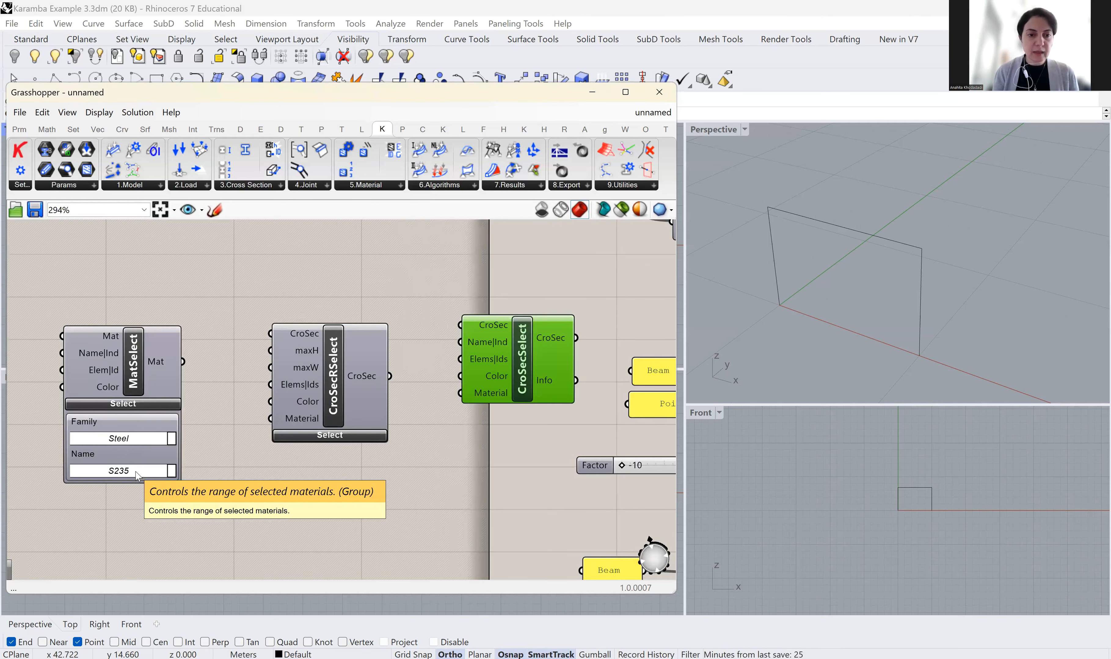
left_click_drag(183, 361, 269, 419)
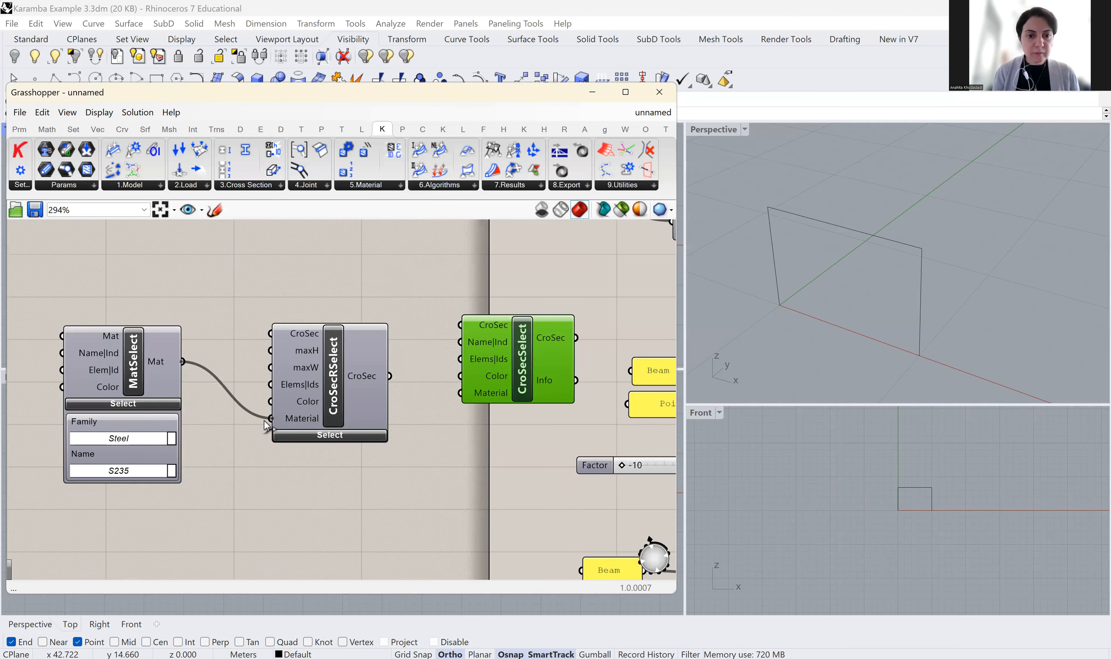
right_click_drag(305, 495, 304, 362)
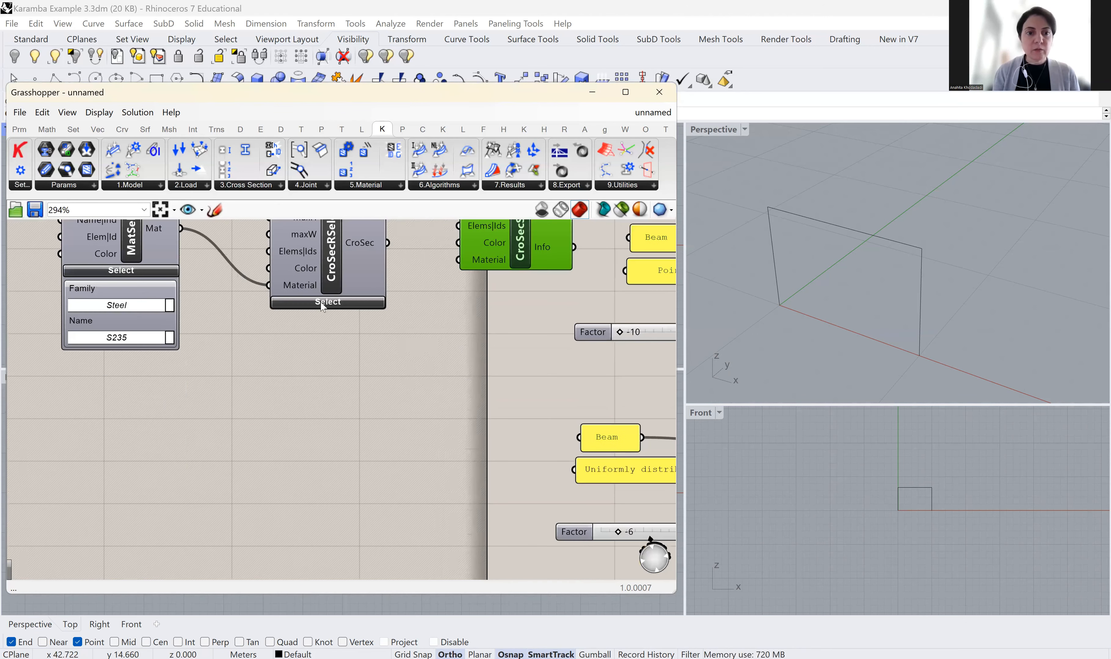
Expand CroSecRSelect's Select options and set Country to US
left_click(323, 302)
right_click_drag(410, 314, 408, 362)
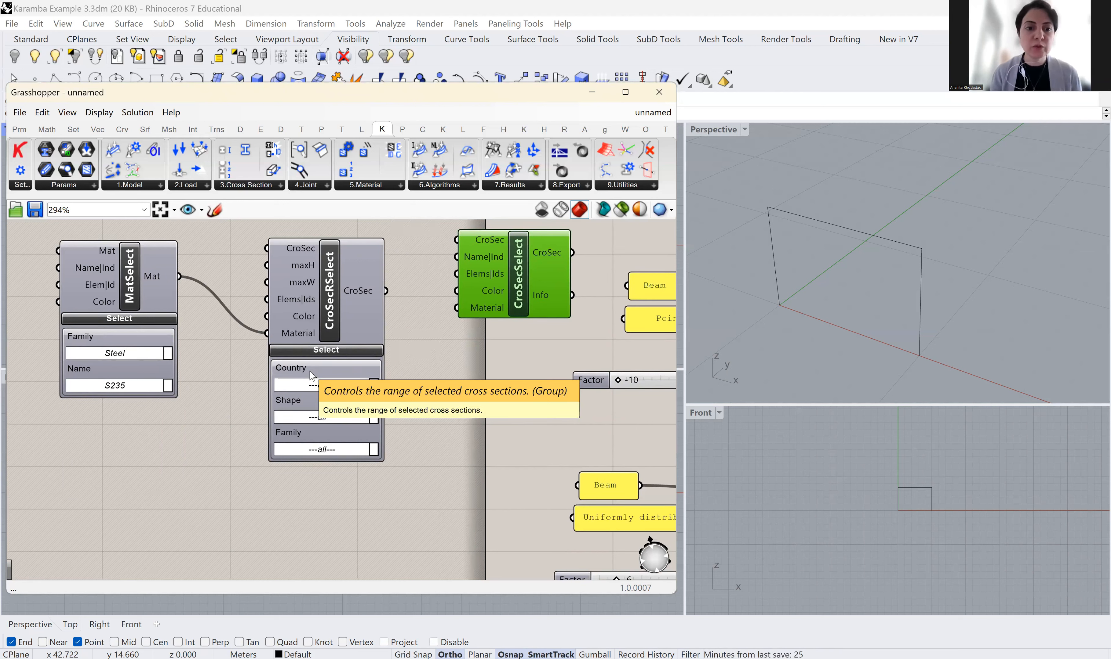
left_click(308, 387)
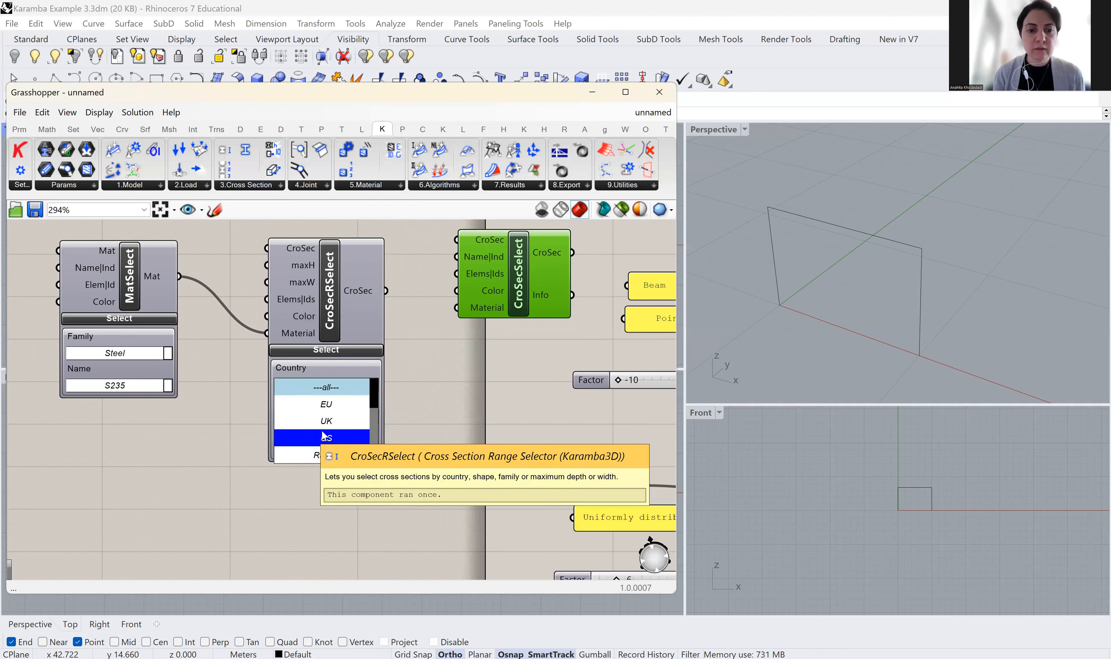
left_click_drag(375, 412, 372, 385)
scroll(380, 451, "down", 3)
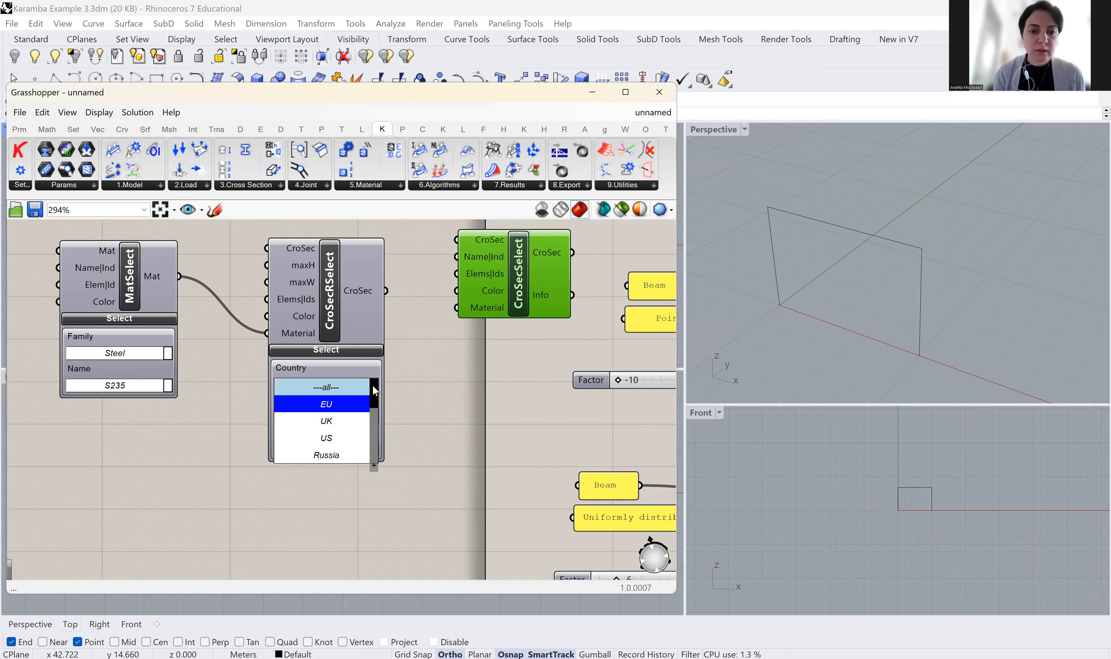
left_click(337, 437)
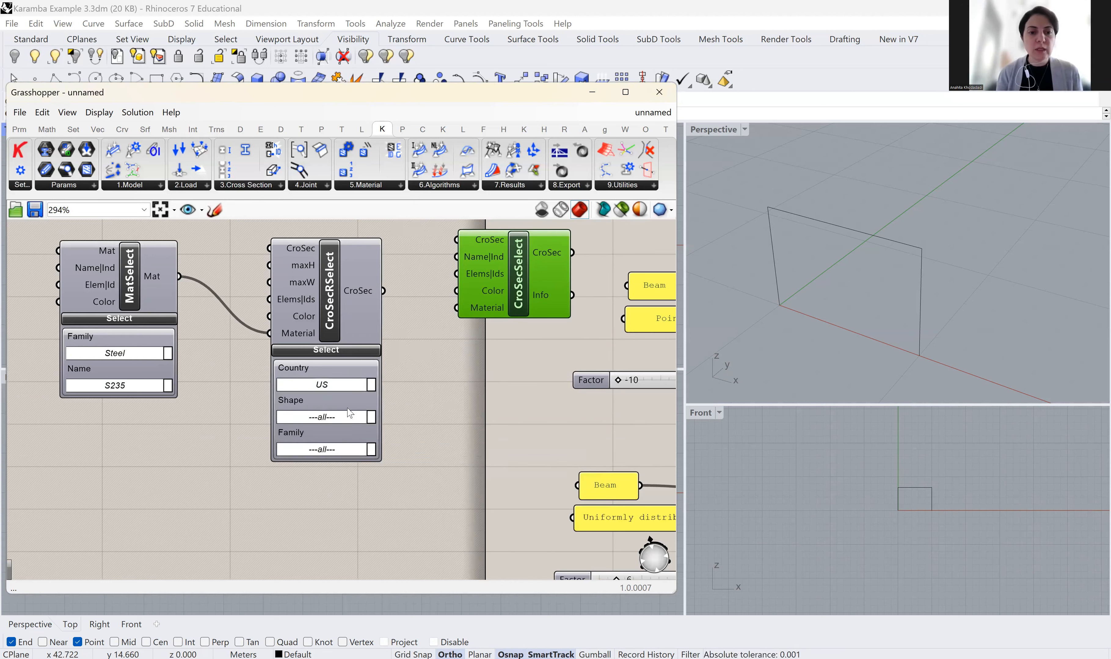
Set the range selector's Shape to I and Family to W
left_click(324, 416)
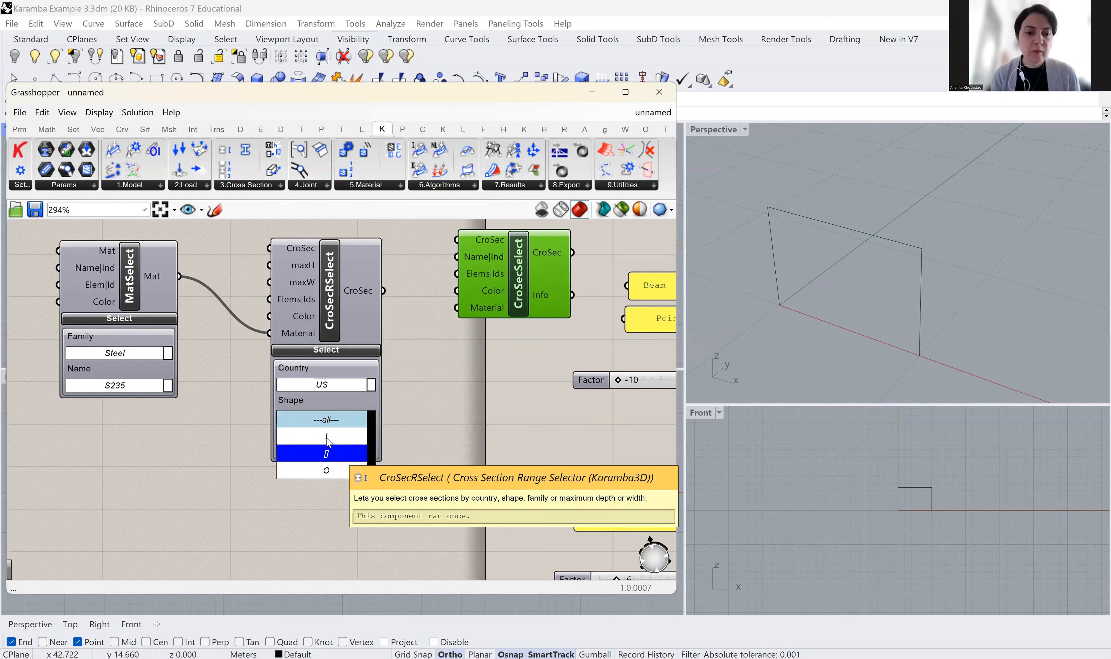
left_click(318, 418)
left_click(317, 417)
left_click(327, 434)
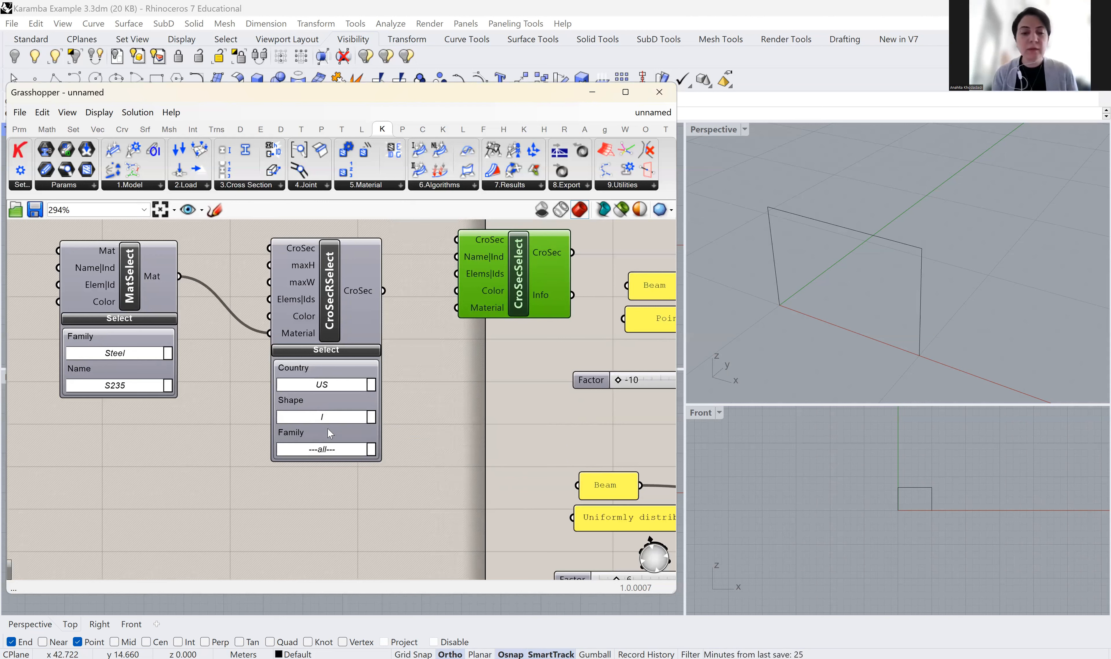
left_click(319, 450)
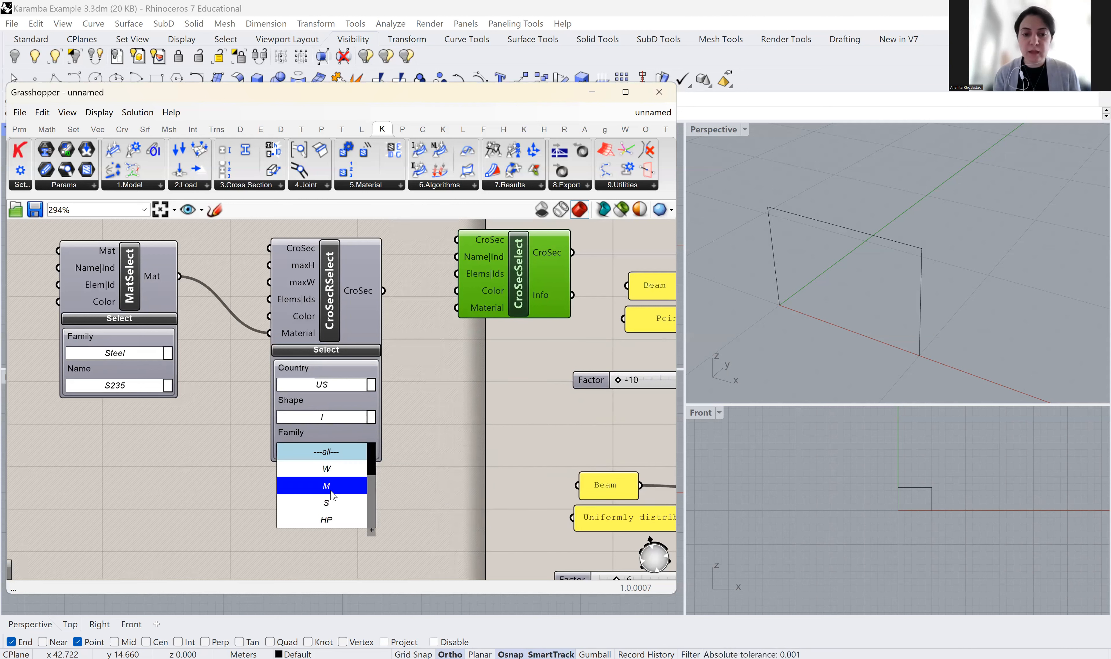
left_click(336, 469)
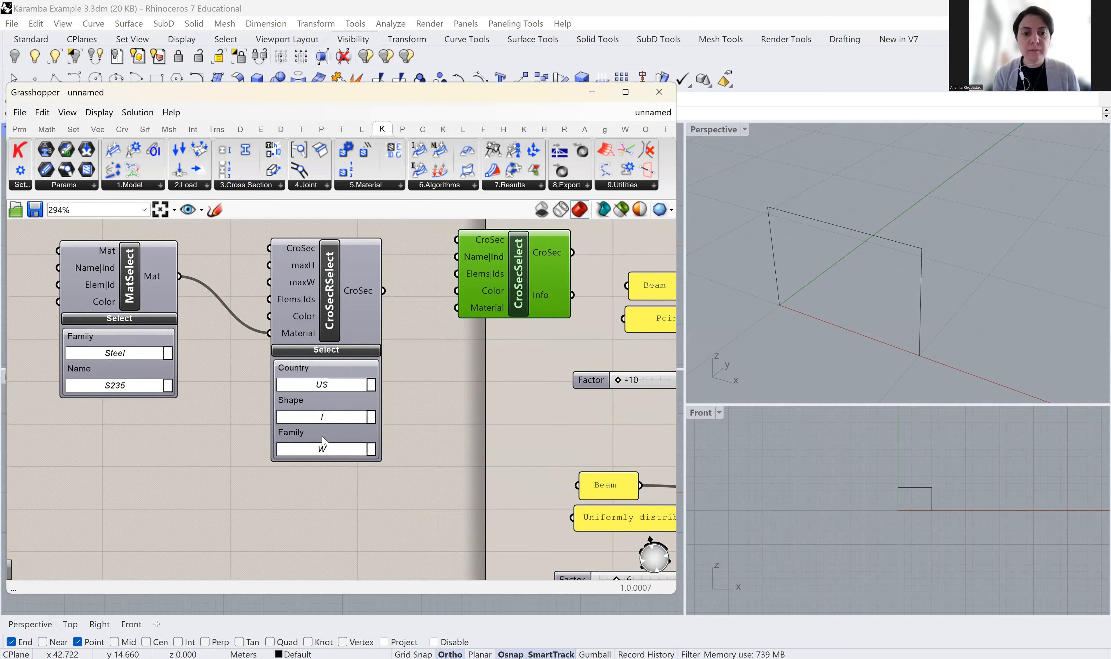
left_click_drag(521, 280, 523, 301)
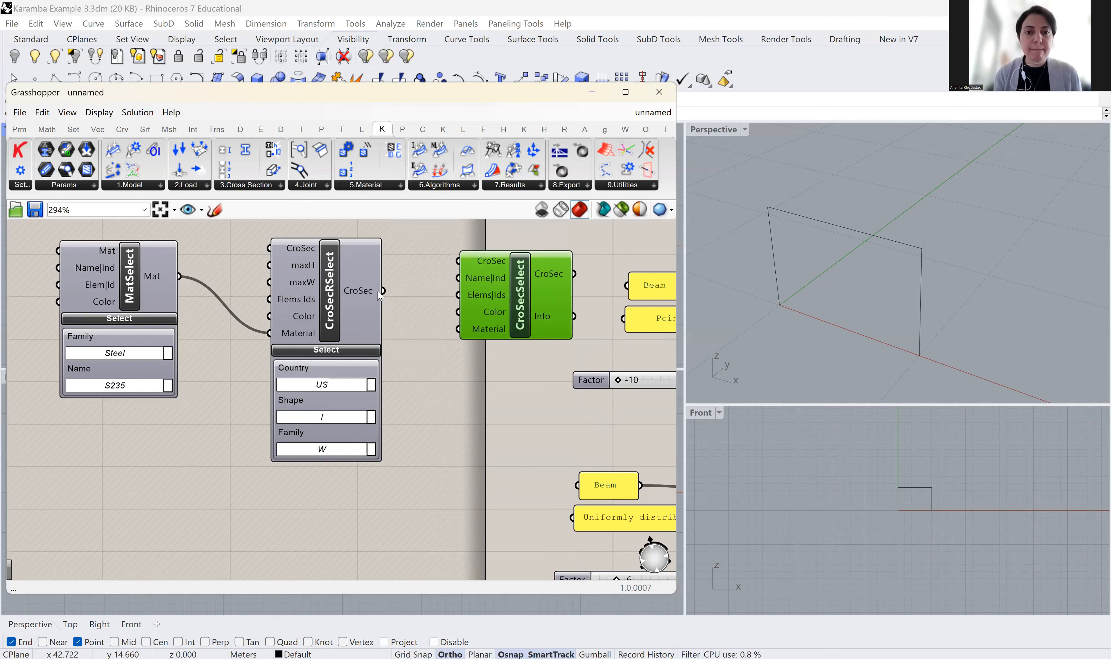
Feed CroSecRSelect's CroSec output into CroSecSelect's CroSec input and add an empty Panel below
left_click_drag(383, 291, 458, 261)
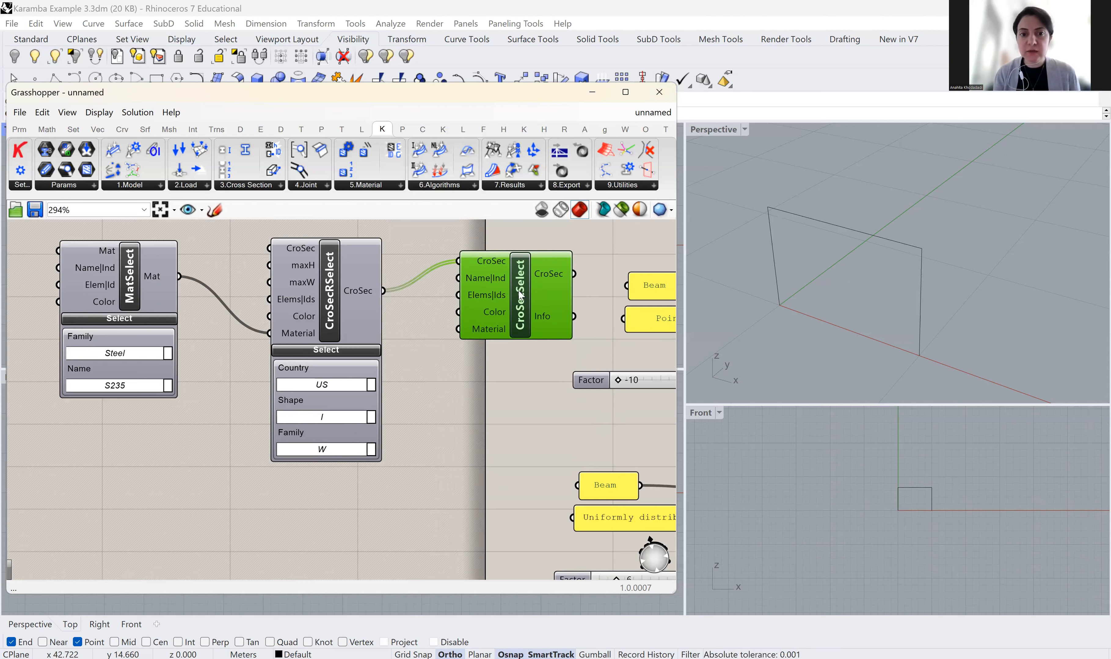
left_click_drag(334, 295, 319, 270)
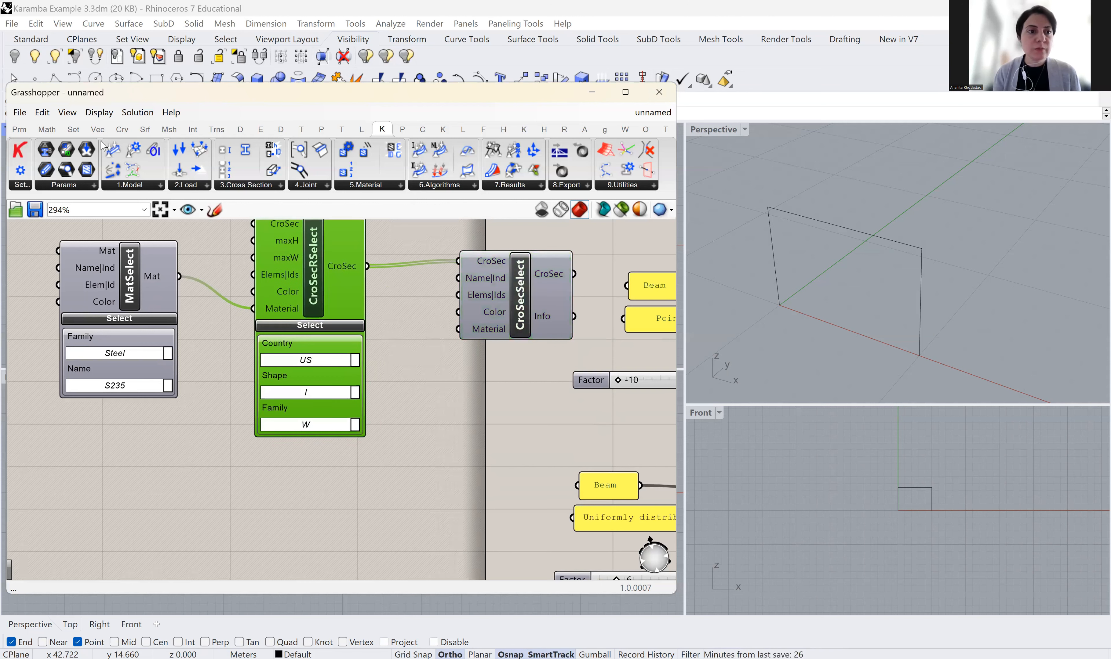
left_click(19, 129)
left_click_drag(208, 170, 465, 409)
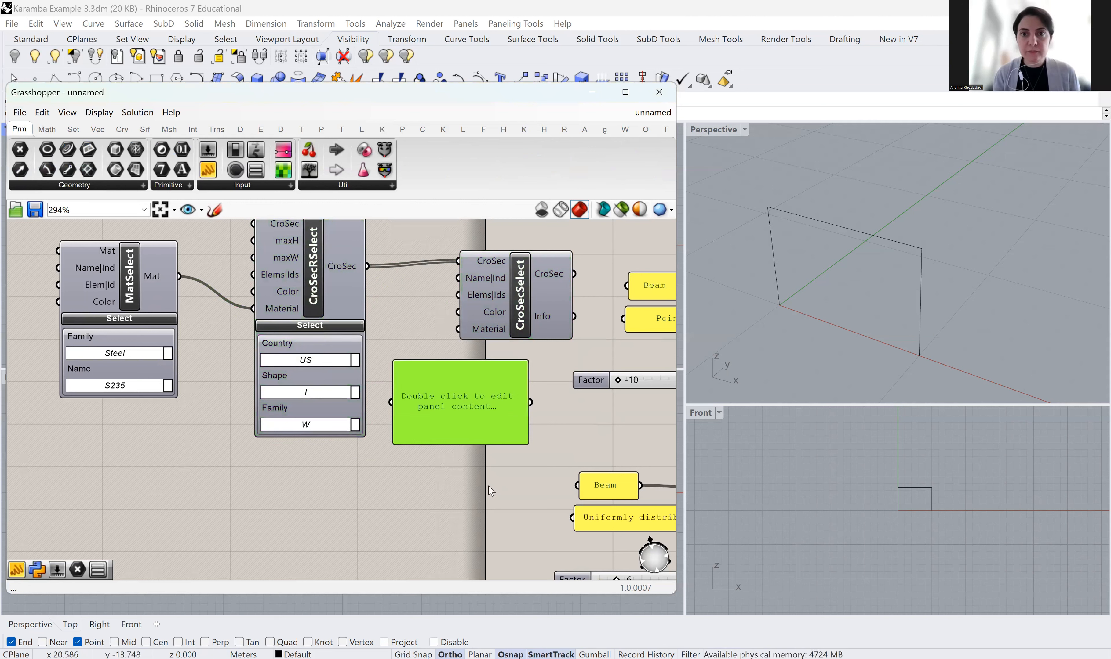
mouse_move(476, 335)
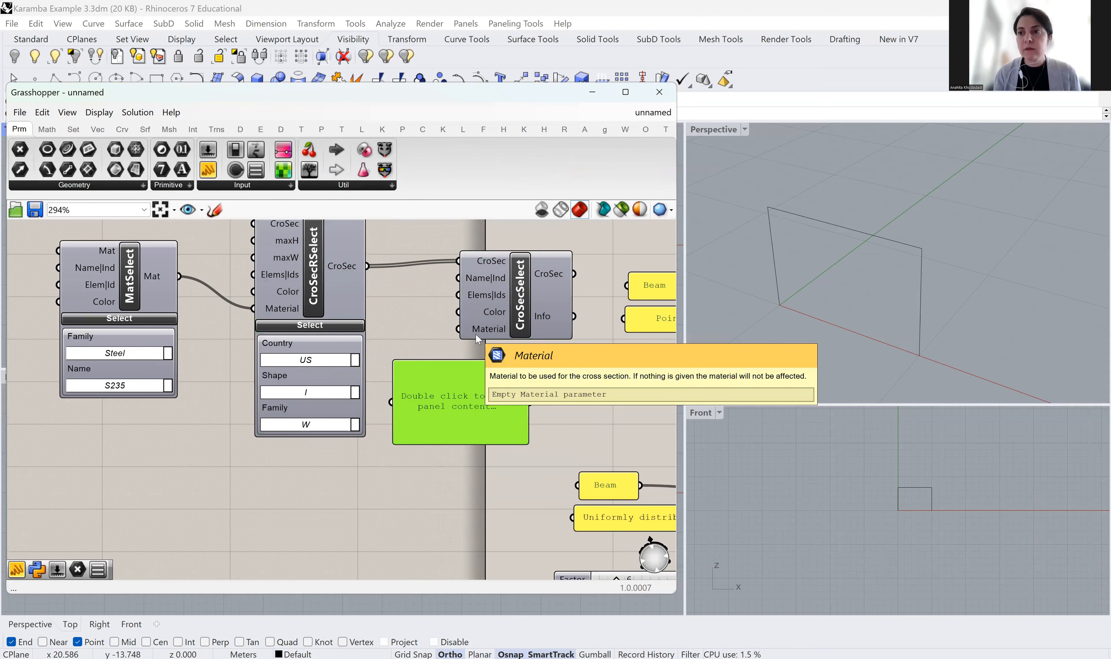
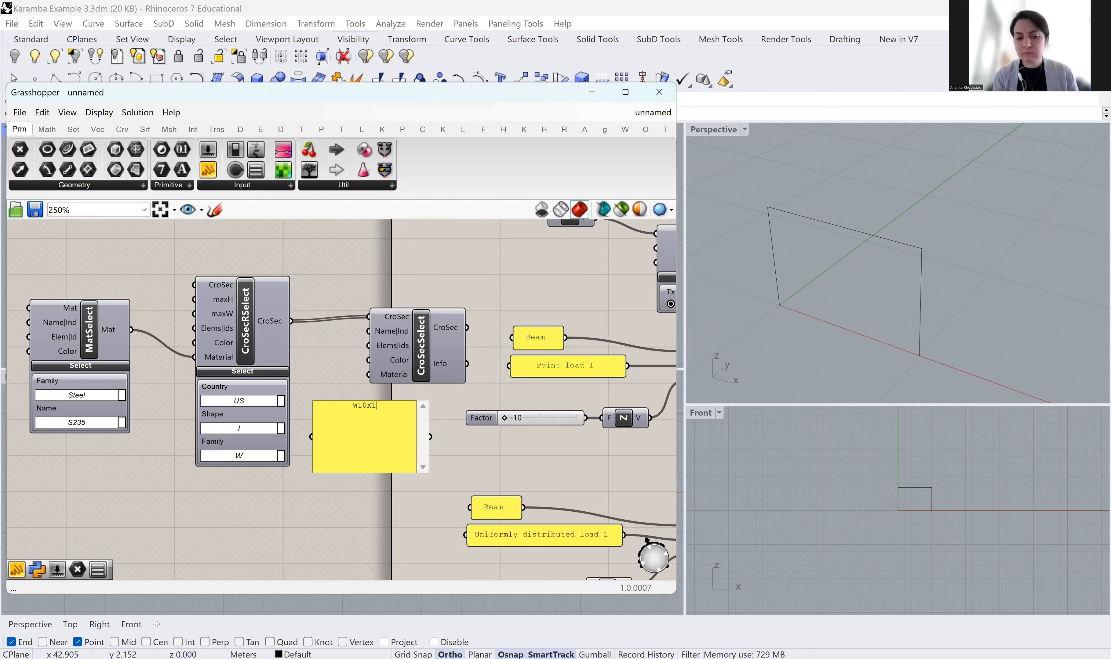
Finish the panel text as W10X112 and resize the panel to fit it
type("12")
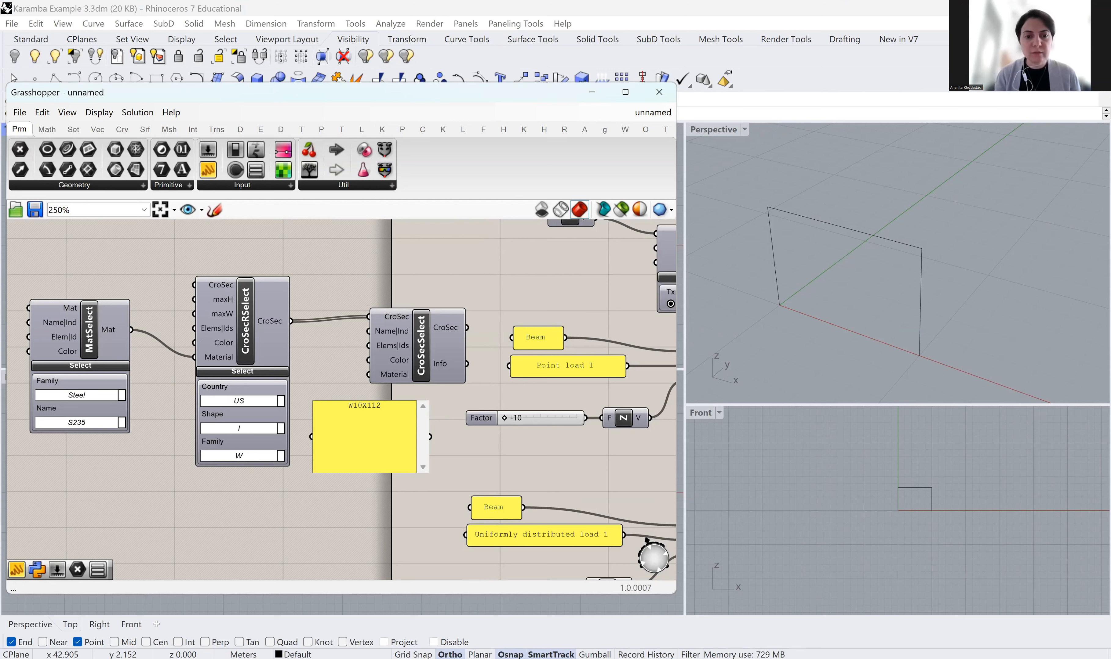
left_click(393, 480)
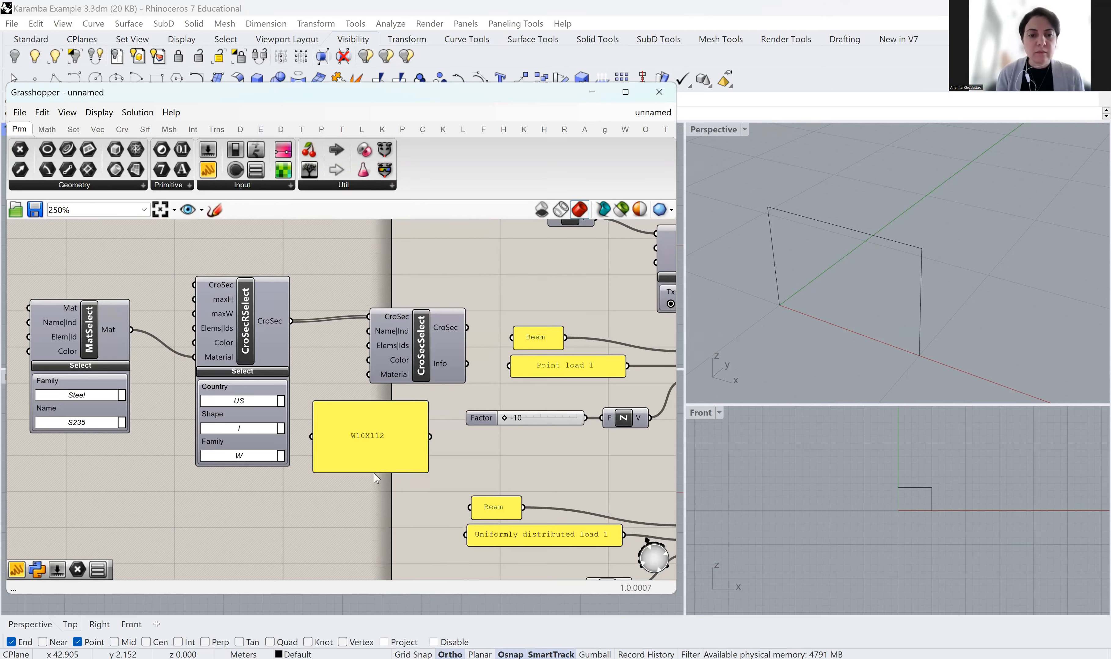
left_click_drag(371, 472, 379, 412)
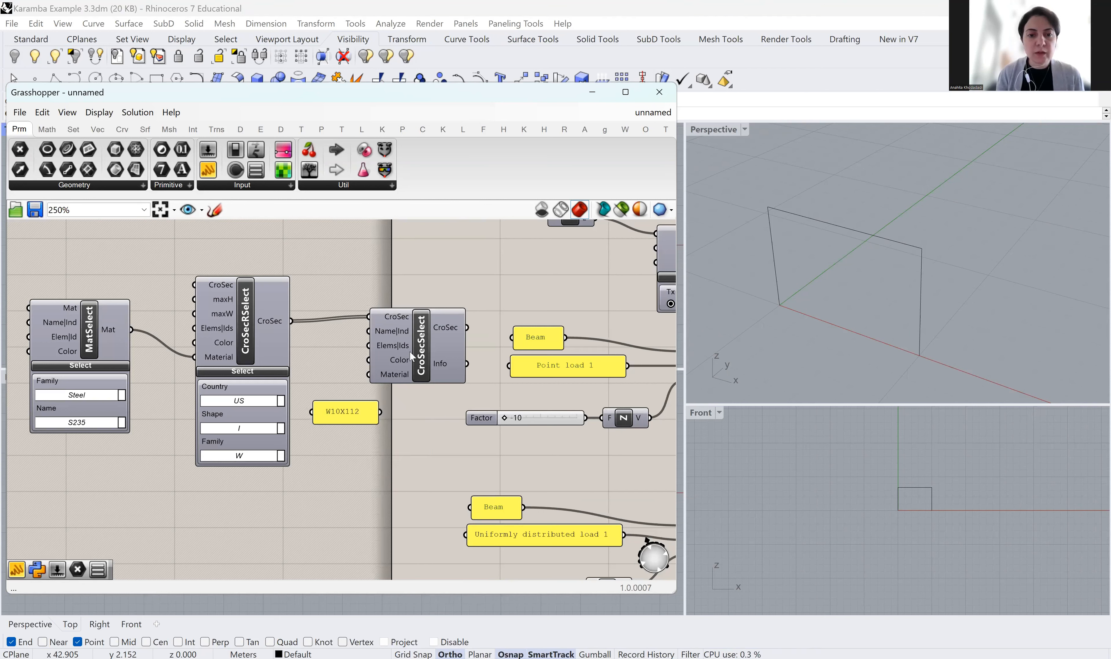
left_click(424, 364)
Line up CroSecRSelect, the W10X112 panel and CroSecSelect side by side
left_click_drag(424, 365, 433, 363)
left_click_drag(345, 413, 378, 329)
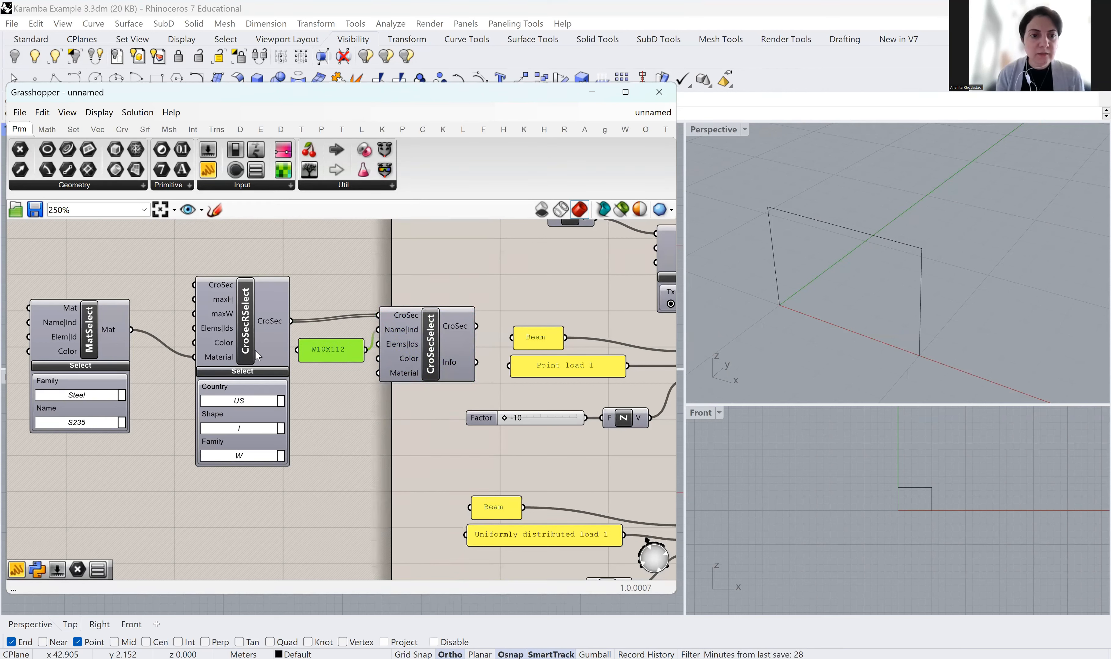
left_click_drag(233, 339, 204, 319)
left_click_drag(342, 351, 321, 338)
left_click_drag(431, 345, 423, 335)
mouse_move(457, 315)
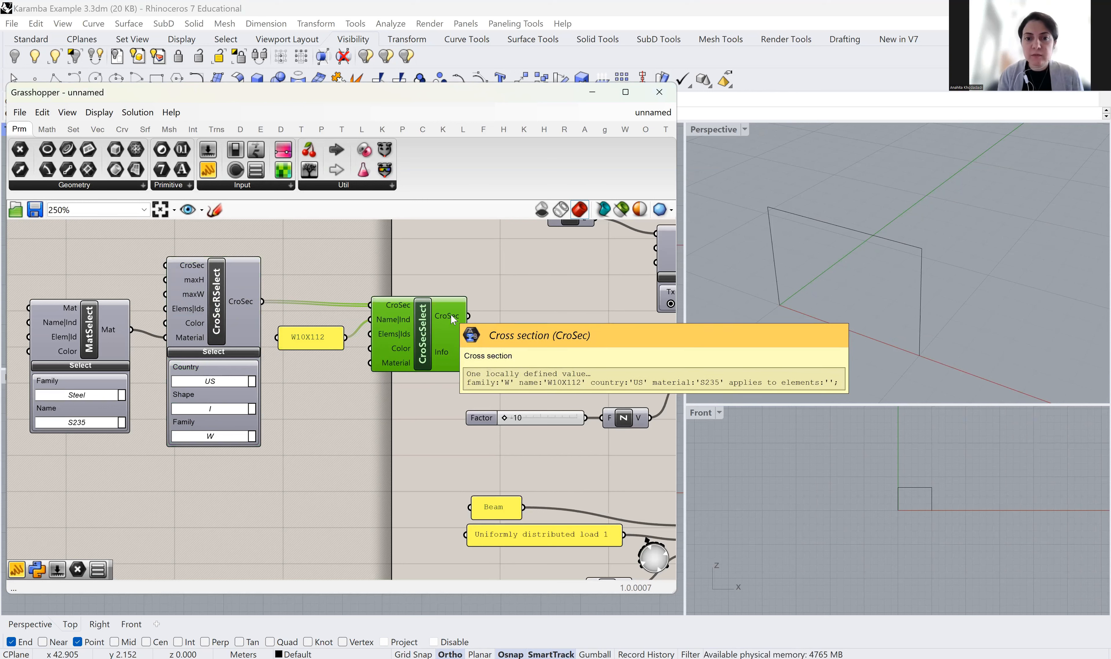
Connect CroSecSelect's W10X112 CroSec output to LineToBeam's CroSec input
right_click_drag(447, 412, 269, 491)
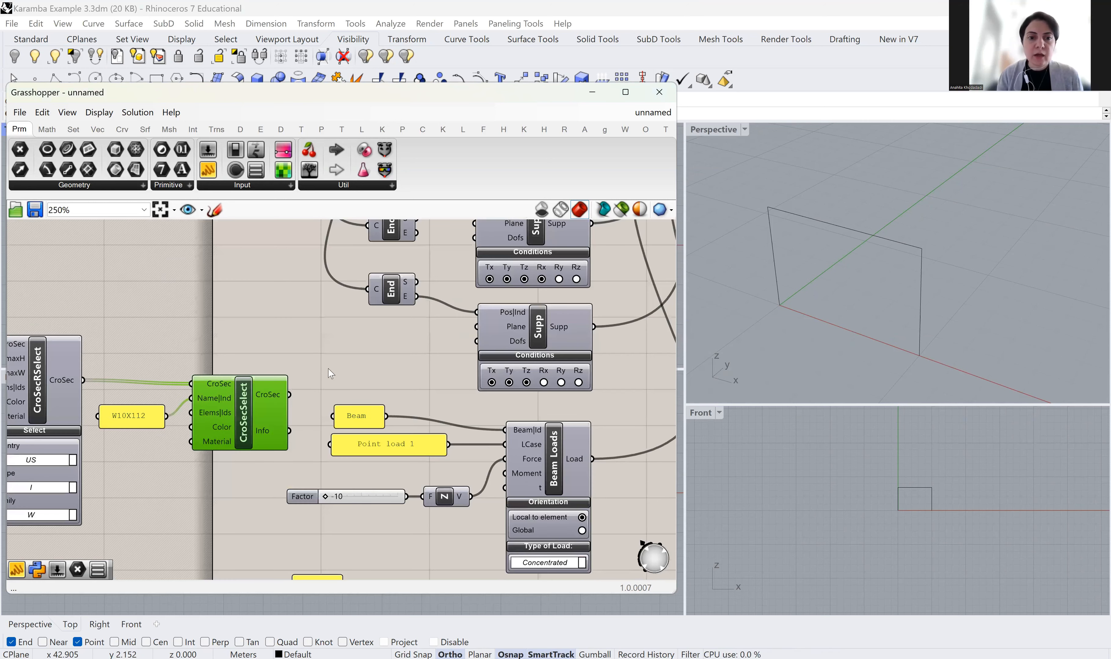
scroll(328, 369, "down", 2)
right_click_drag(328, 370, 267, 471)
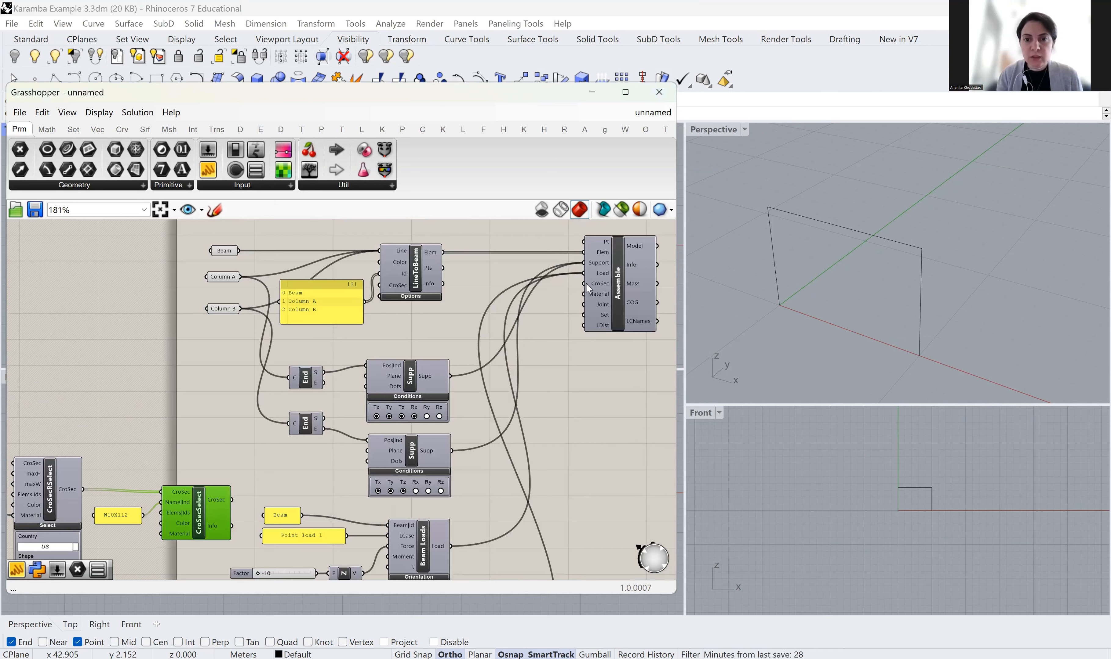
left_click_drag(334, 302, 327, 279)
left_click_drag(233, 501, 381, 286)
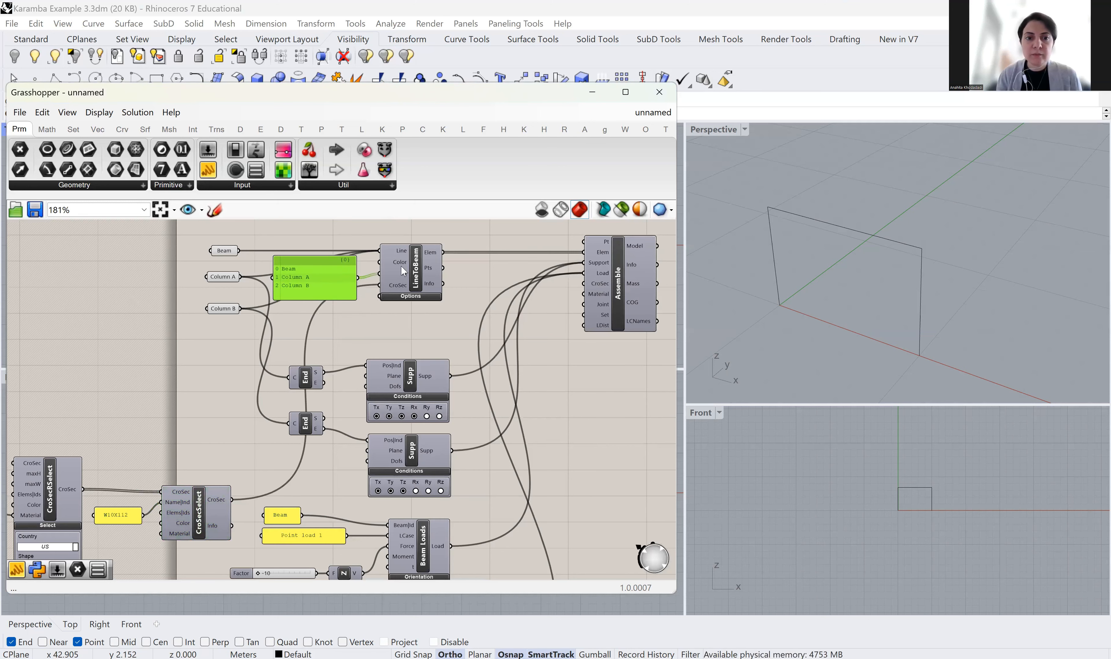
Move LineToBeam to the right and the Beam and Column list panel up
scroll(401, 266, "up", 2)
scroll(491, 356, "up", 1)
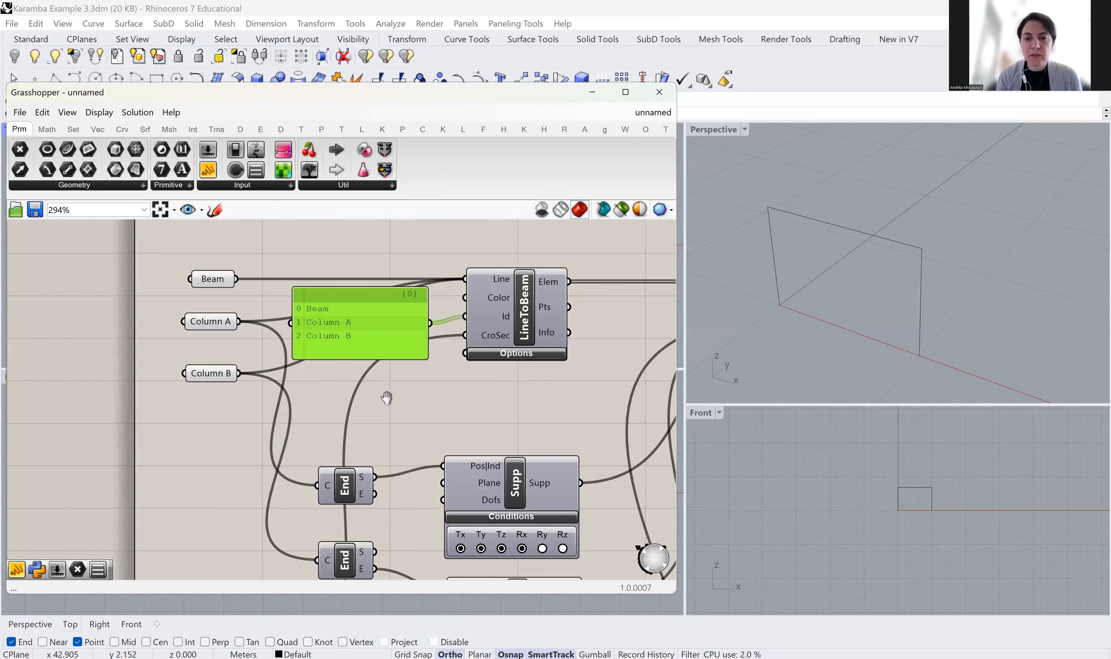
scroll(336, 414, "up", 1)
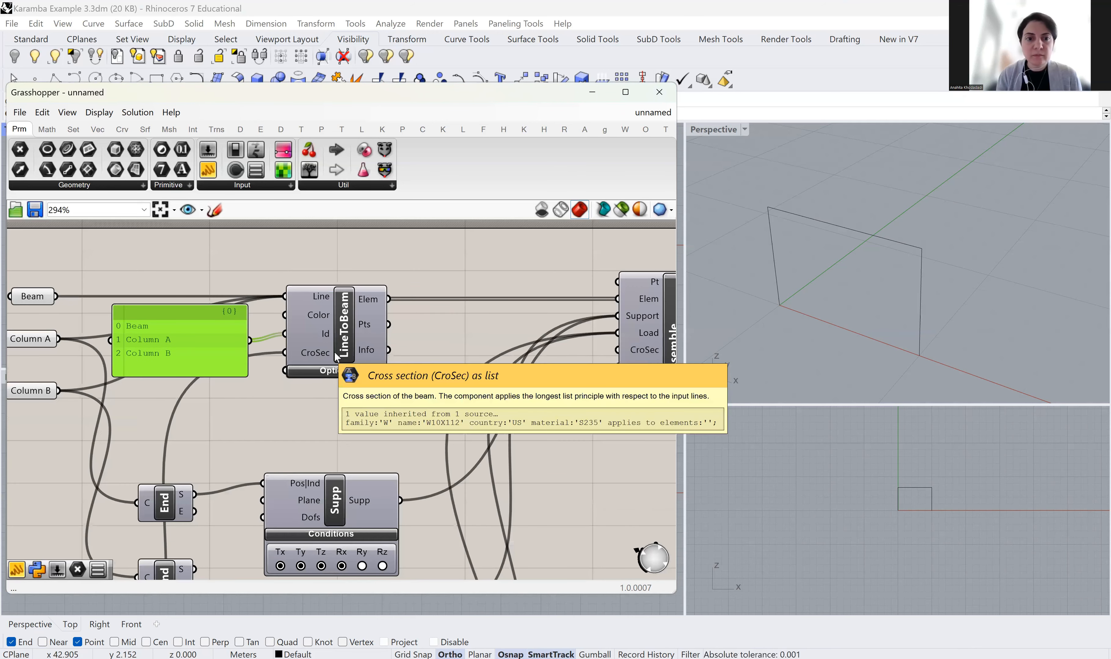
left_click_drag(351, 328, 391, 327)
left_click_drag(216, 335, 231, 322)
scroll(380, 333, "down", 6)
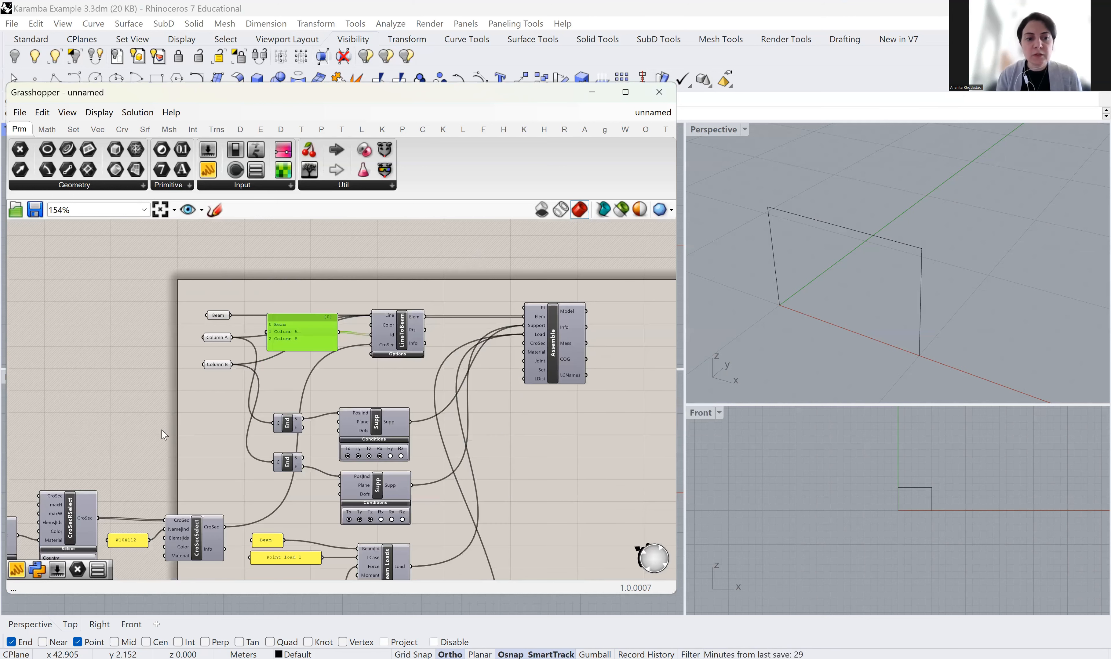
Pan and zoom around the definition to review MatSelect, LineToBeam and Assemble
right_click_drag(66, 550, 162, 430)
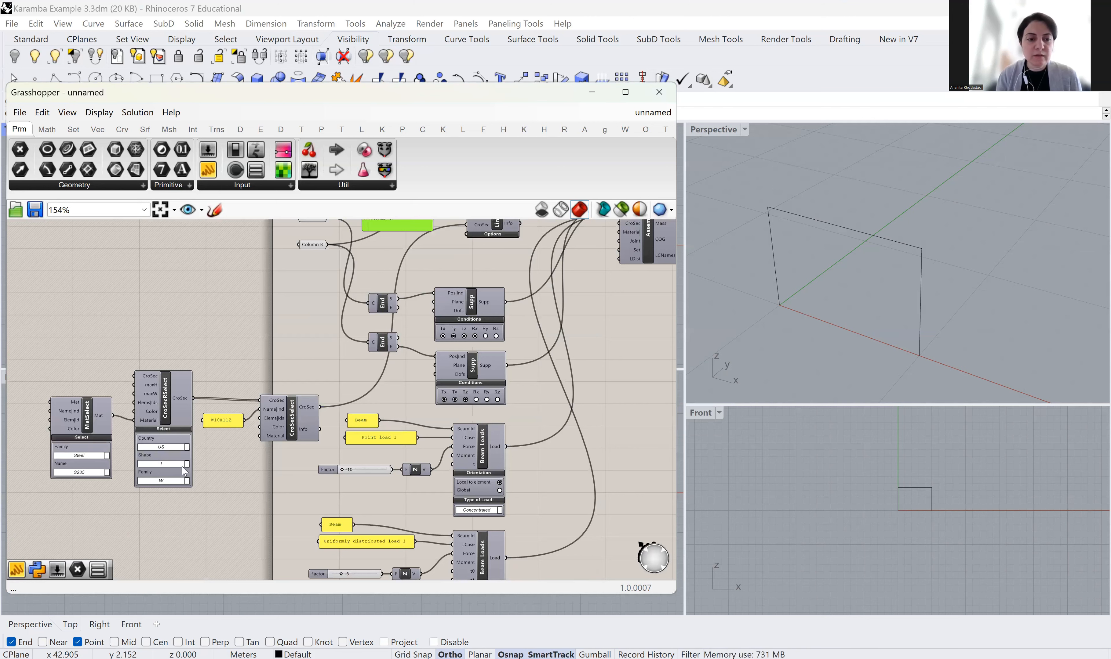
scroll(156, 472, "up", 2)
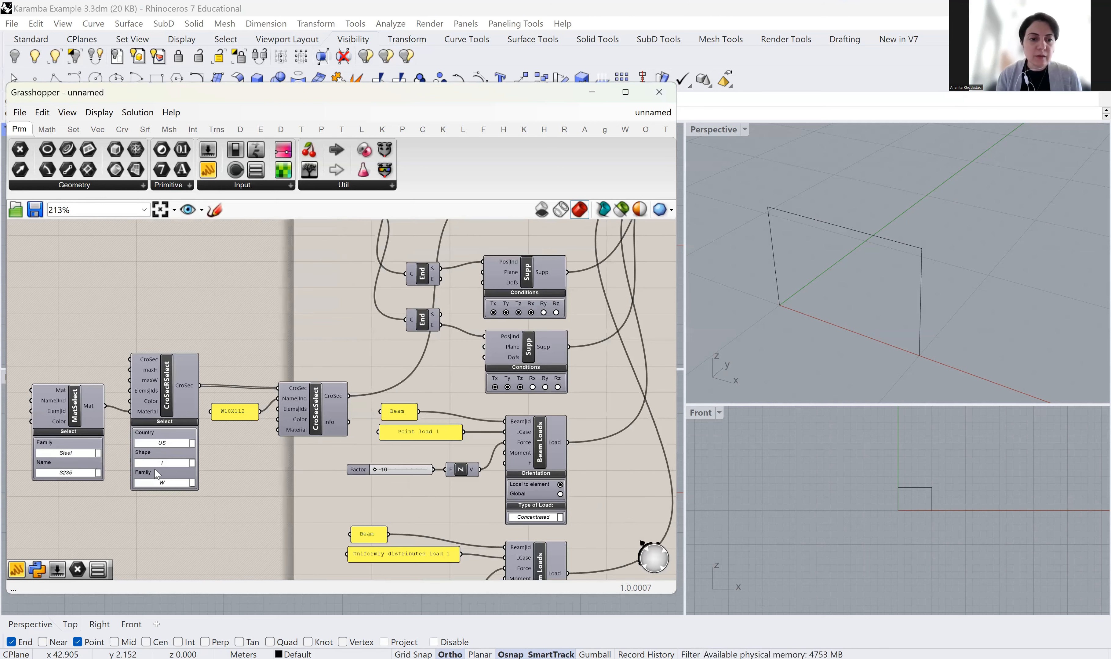
scroll(155, 469, "up", 2)
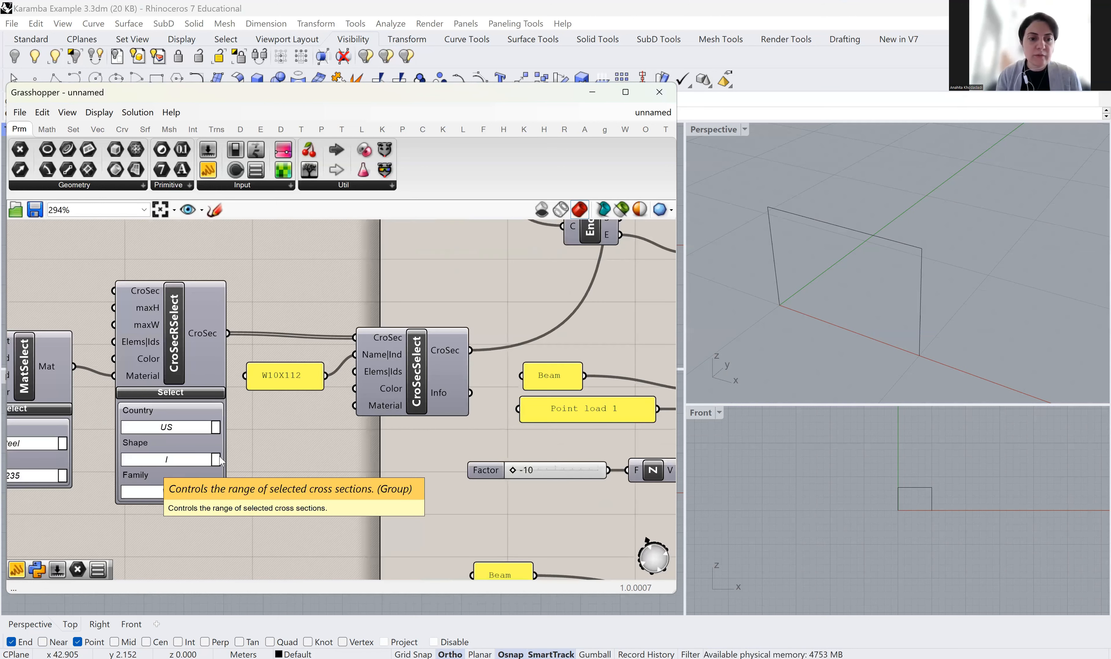
scroll(147, 417, "down", 1)
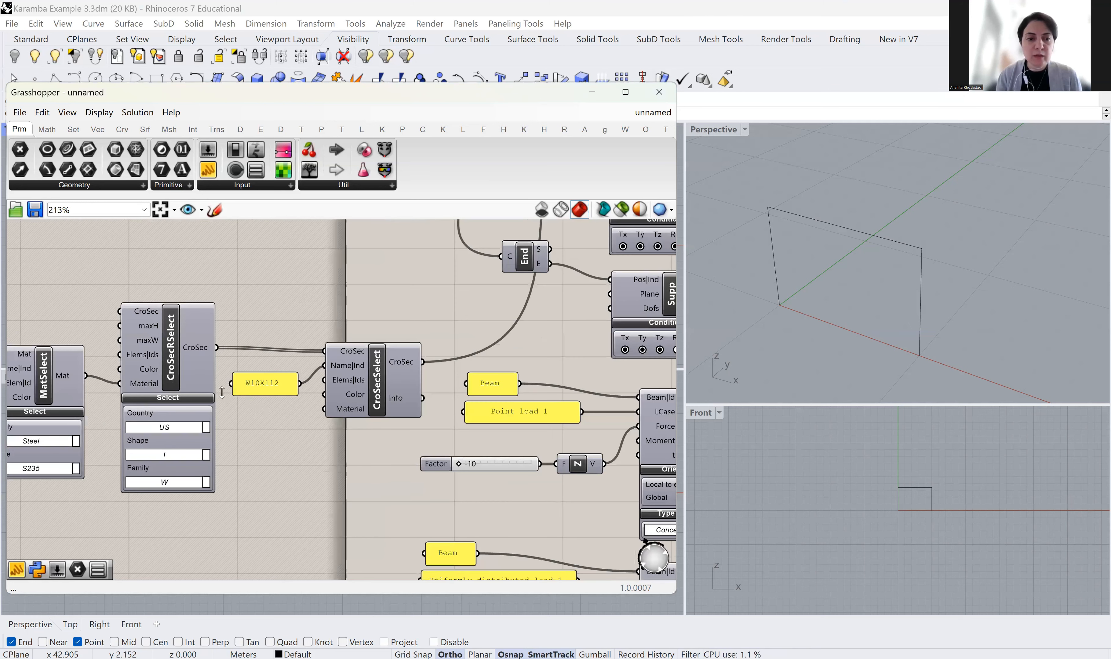
scroll(220, 390, "up", 5)
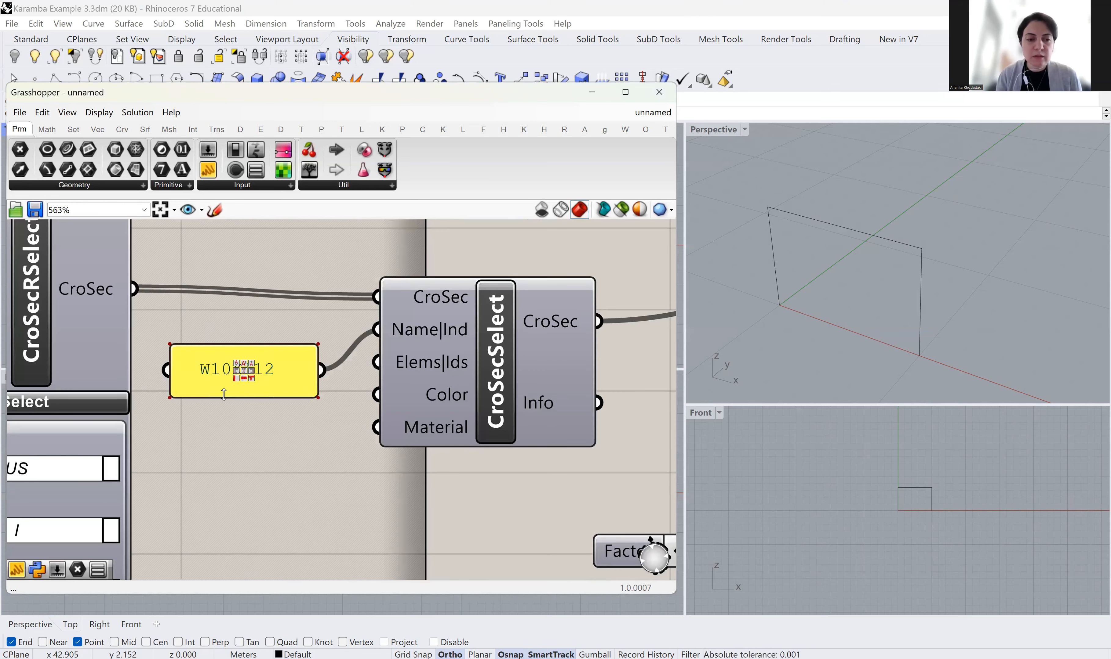
scroll(224, 394, "down", 2)
scroll(260, 395, "down", 1)
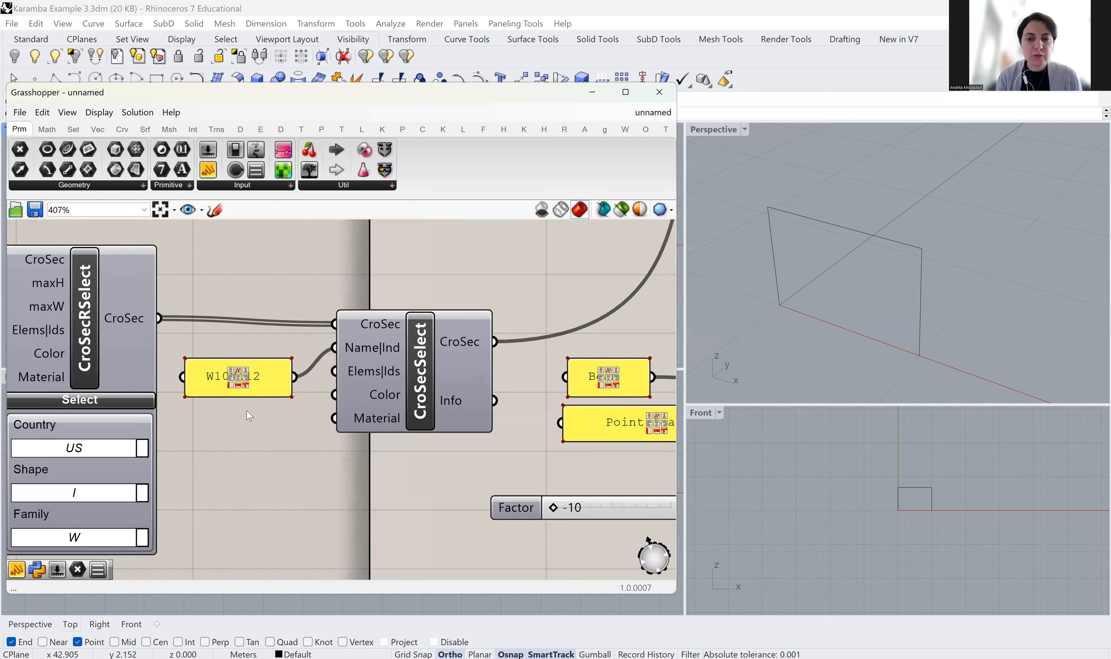
scroll(249, 416, "down", 2)
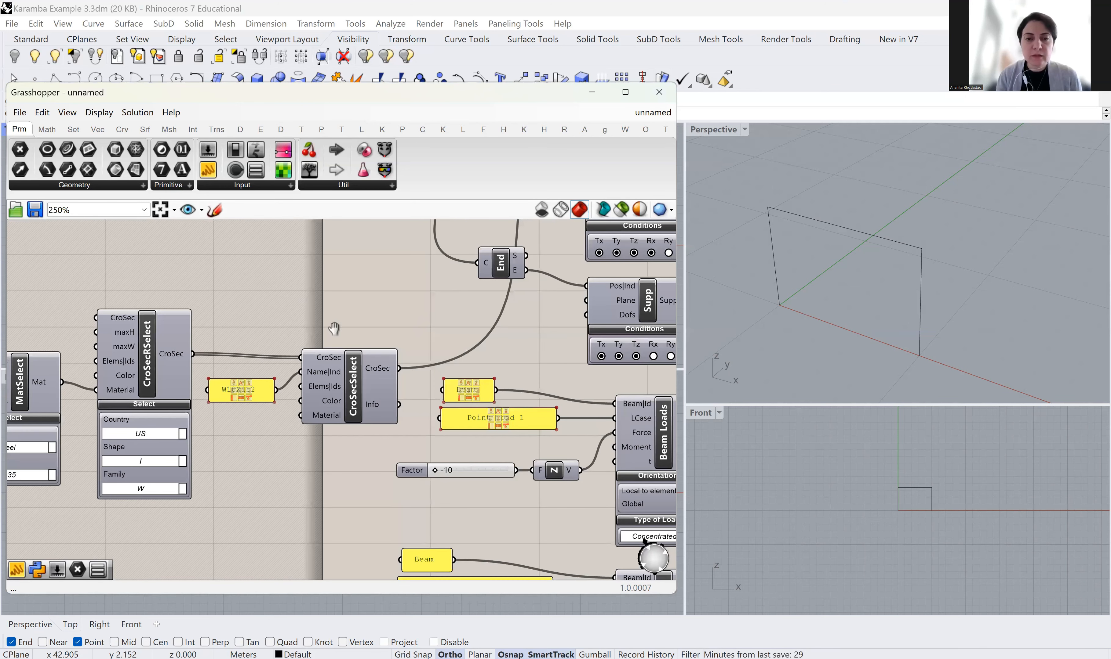
right_click_drag(333, 328, 283, 375)
scroll(288, 367, "down", 5)
right_click_drag(464, 257, 318, 317)
scroll(318, 317, "up", 3)
right_click_drag(408, 339, 527, 295)
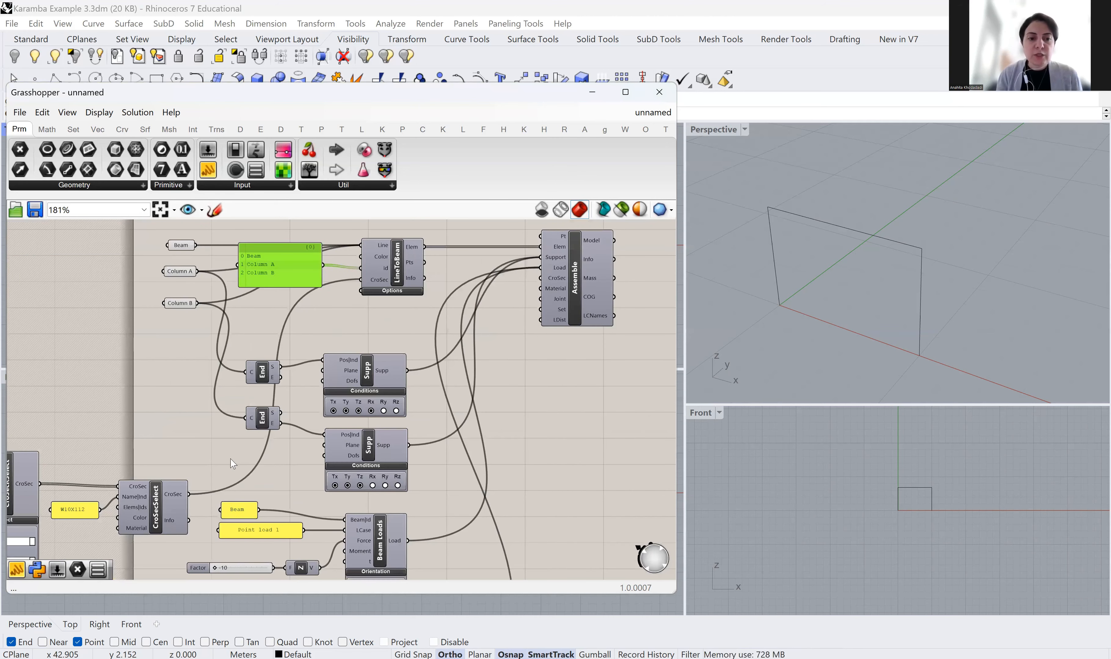
scroll(233, 464, "up", 3)
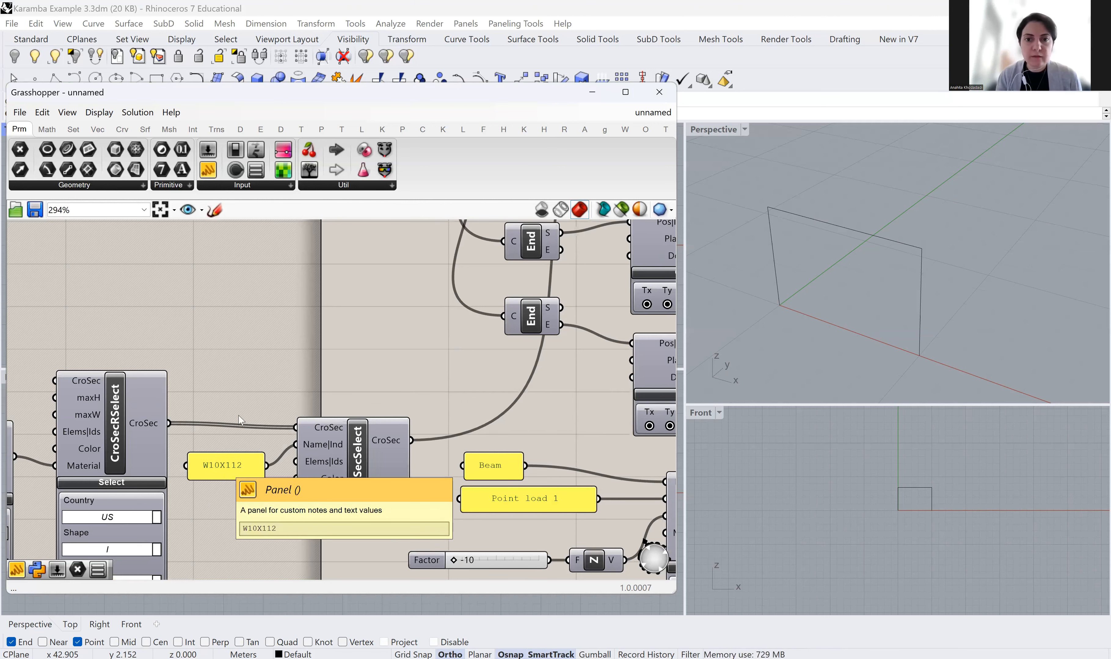
scroll(241, 417, "down", 4)
Bring the second Beam Loads component into view and switch the ribbon to Karamba3D
right_click_drag(566, 361, 376, 369)
scroll(376, 274, "up", 6)
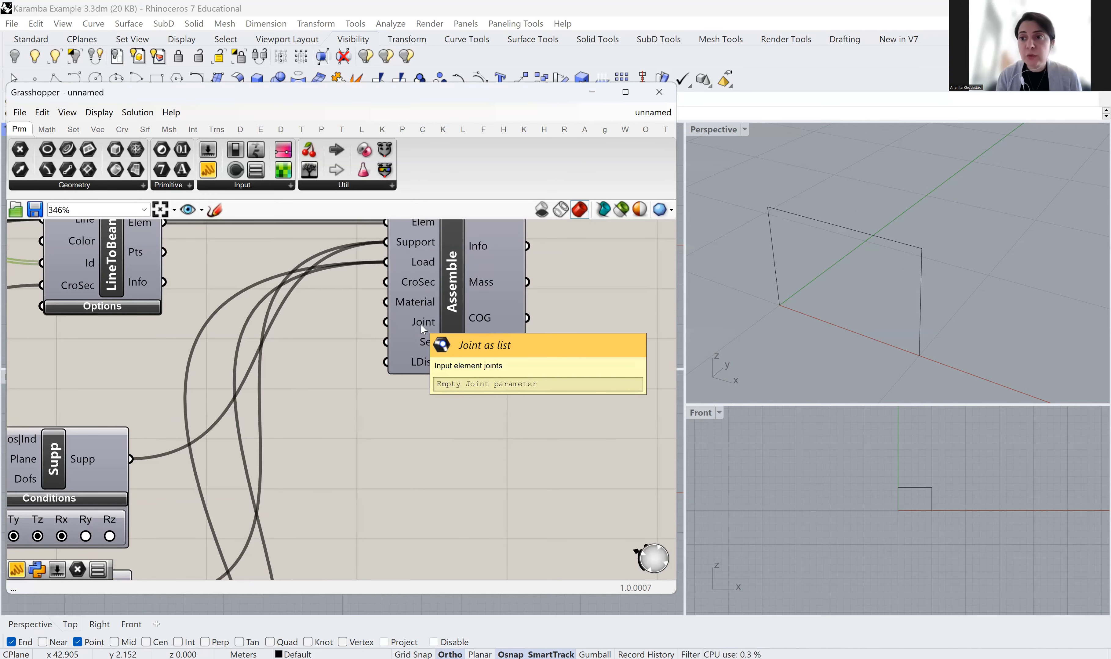
scroll(424, 328, "down", 3)
right_click_drag(250, 318, 404, 290)
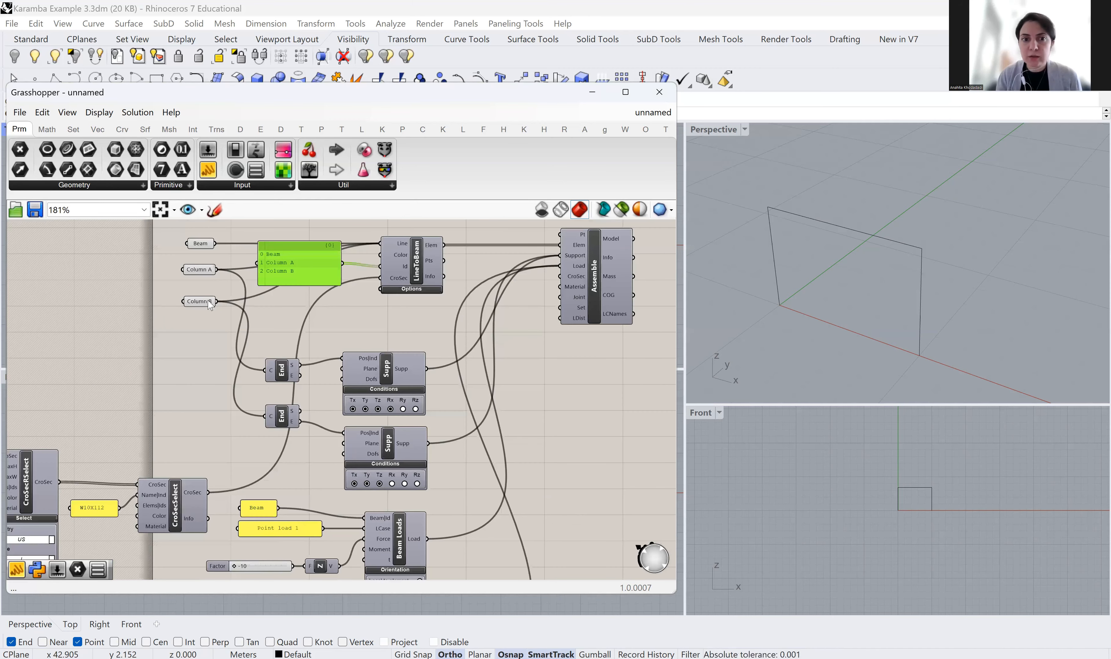
right_click_drag(530, 407, 502, 228)
right_click_drag(531, 420, 567, 249)
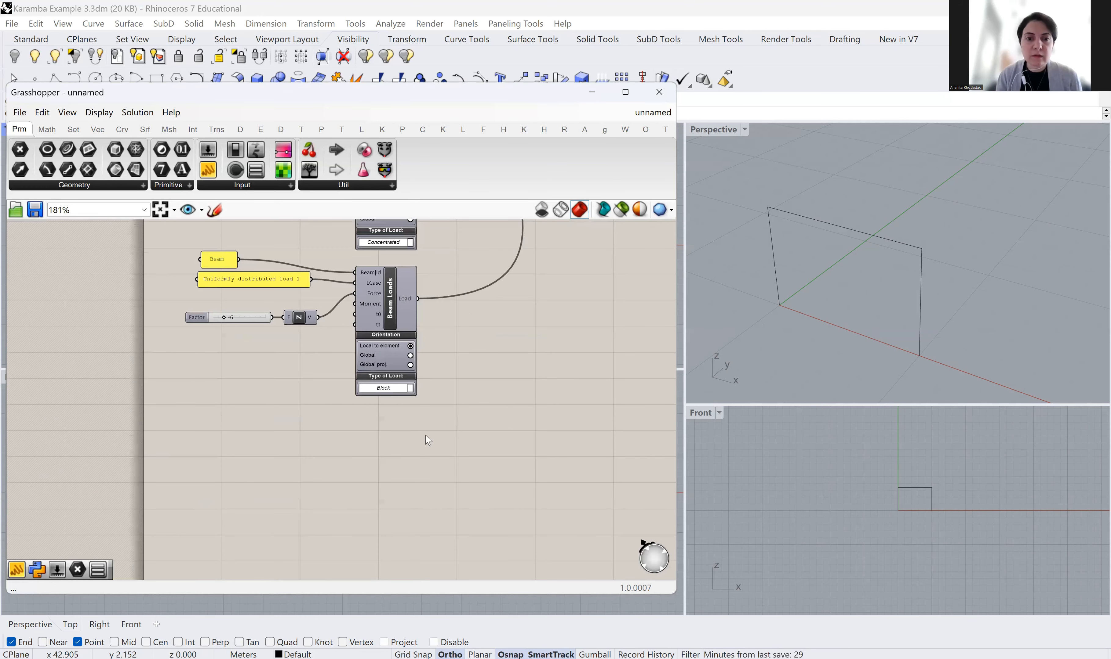
scroll(420, 386, "up", 1)
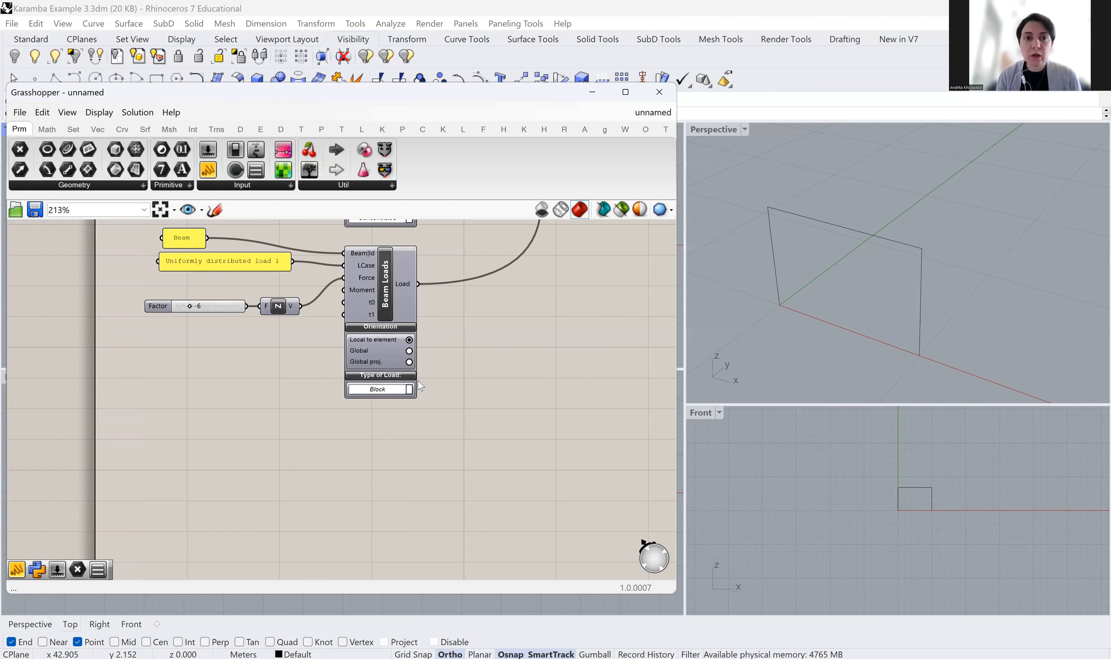
left_click(382, 130)
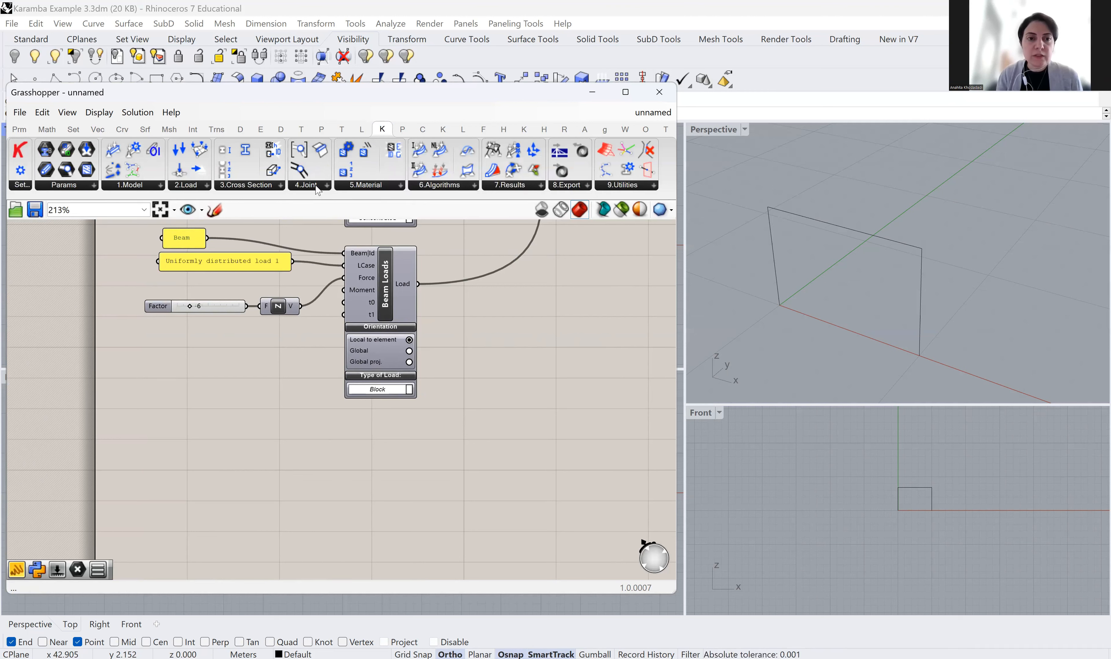
Add a Karamba3D Joint-Agent component below the Beam Loads component
left_click(319, 186)
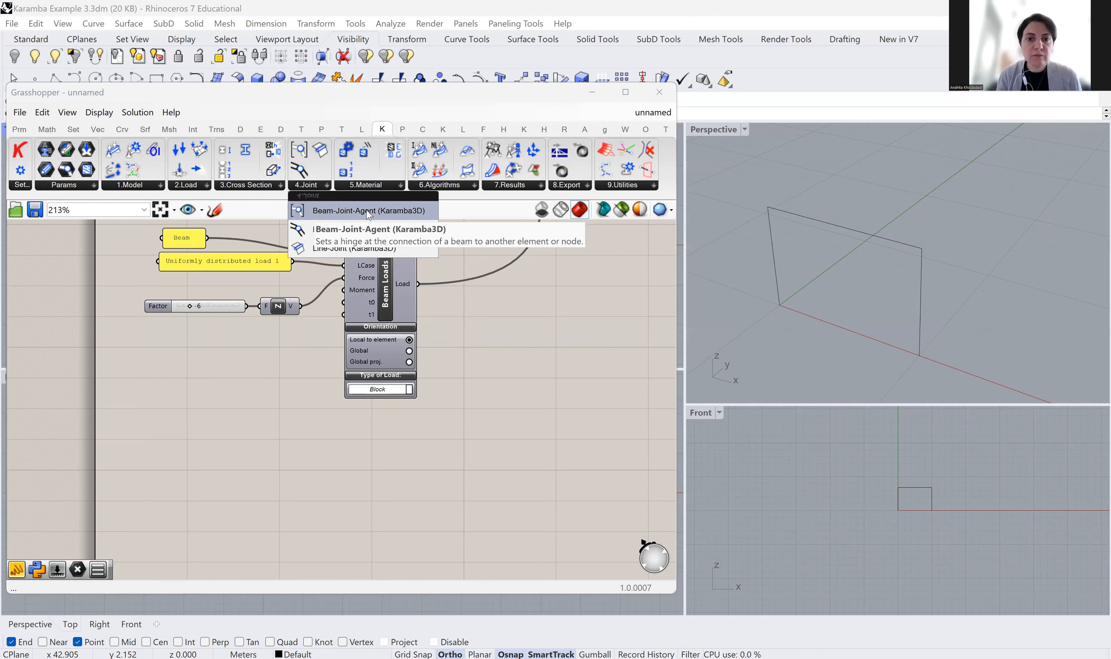
left_click_drag(365, 213, 385, 473)
right_click_drag(480, 426, 476, 310)
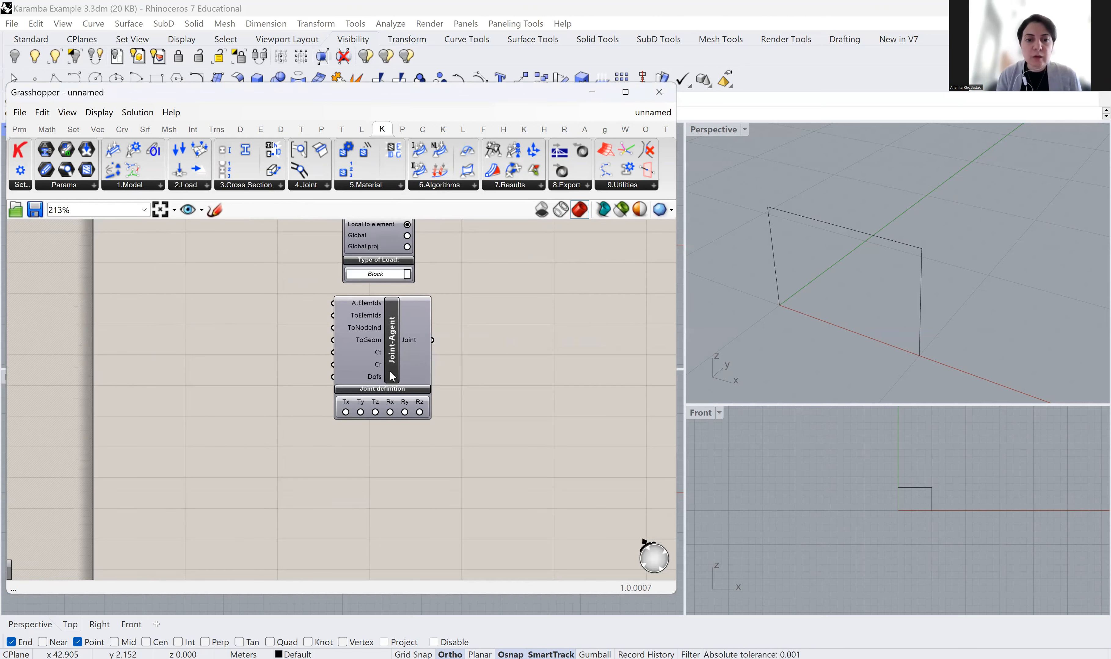
scroll(392, 375, "up", 2)
Place a second Joint-Agent below the first and zoom in to inspect their inputs
left_click_drag(396, 350, 387, 537)
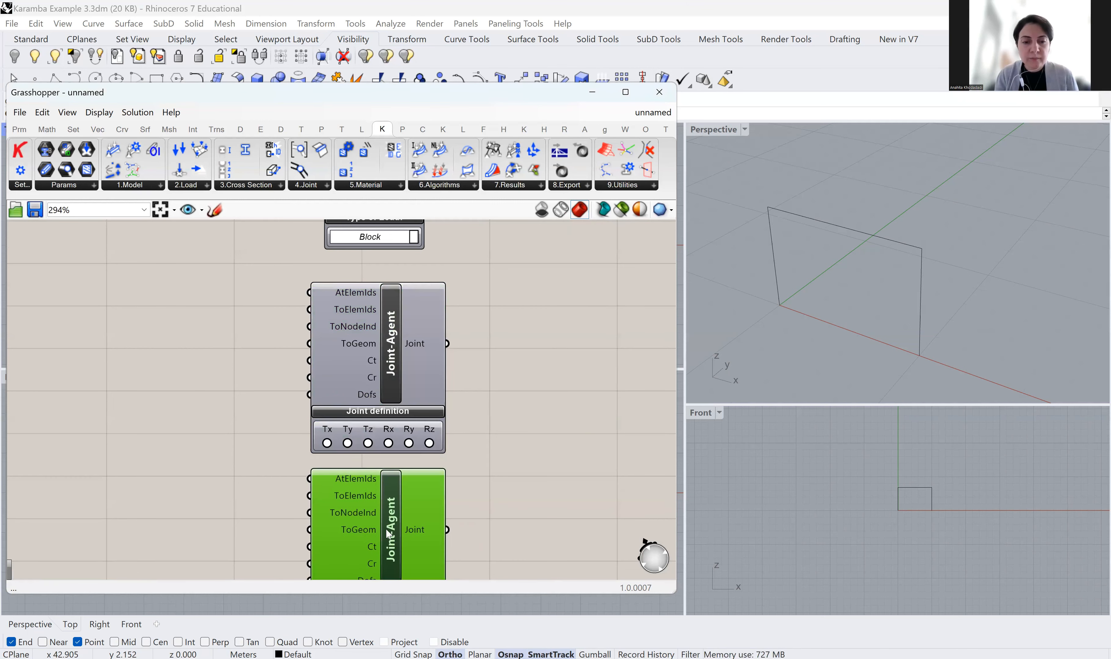
left_click(485, 449)
scroll(464, 279, "down", 3)
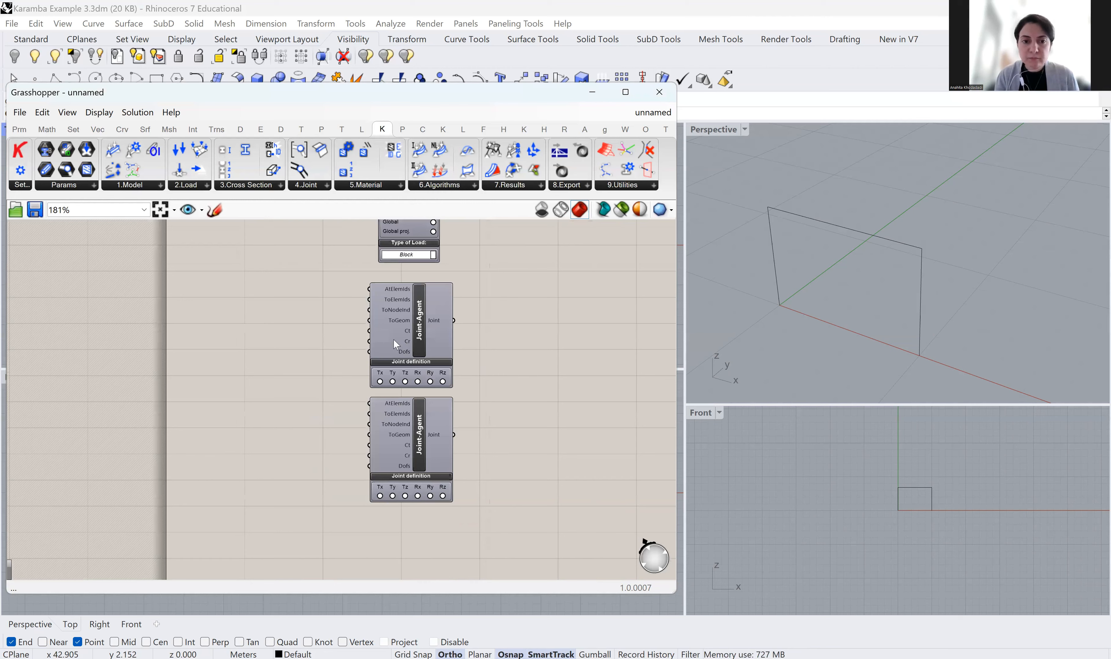
scroll(408, 343, "up", 2)
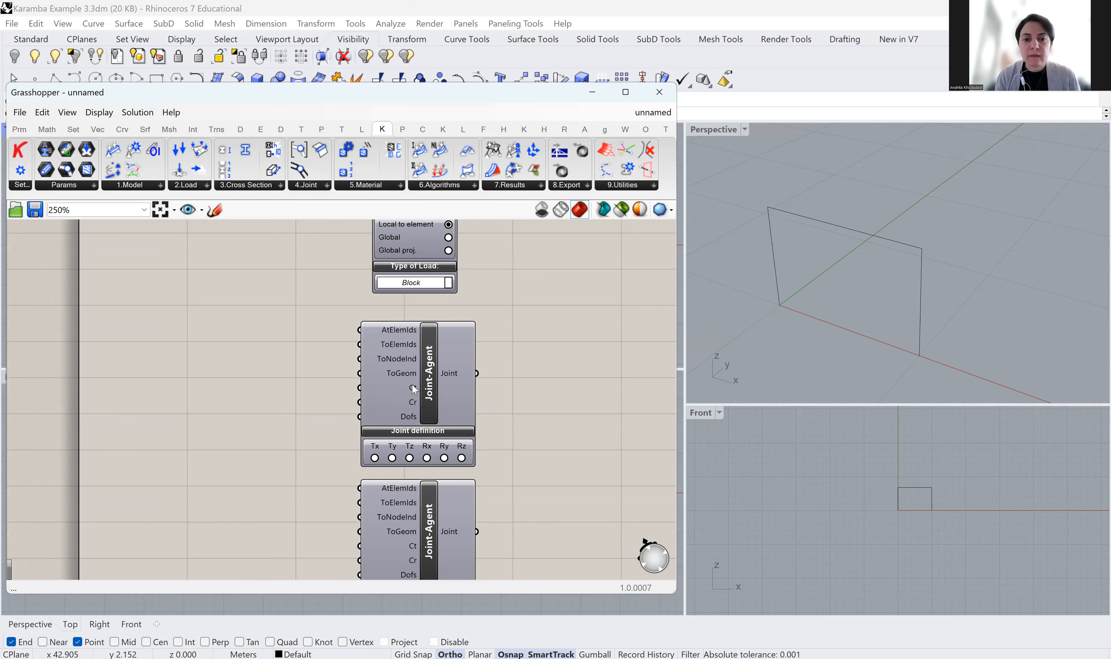
scroll(285, 372, "down", 3)
right_click_drag(269, 358, 282, 394)
scroll(358, 425, "up", 3)
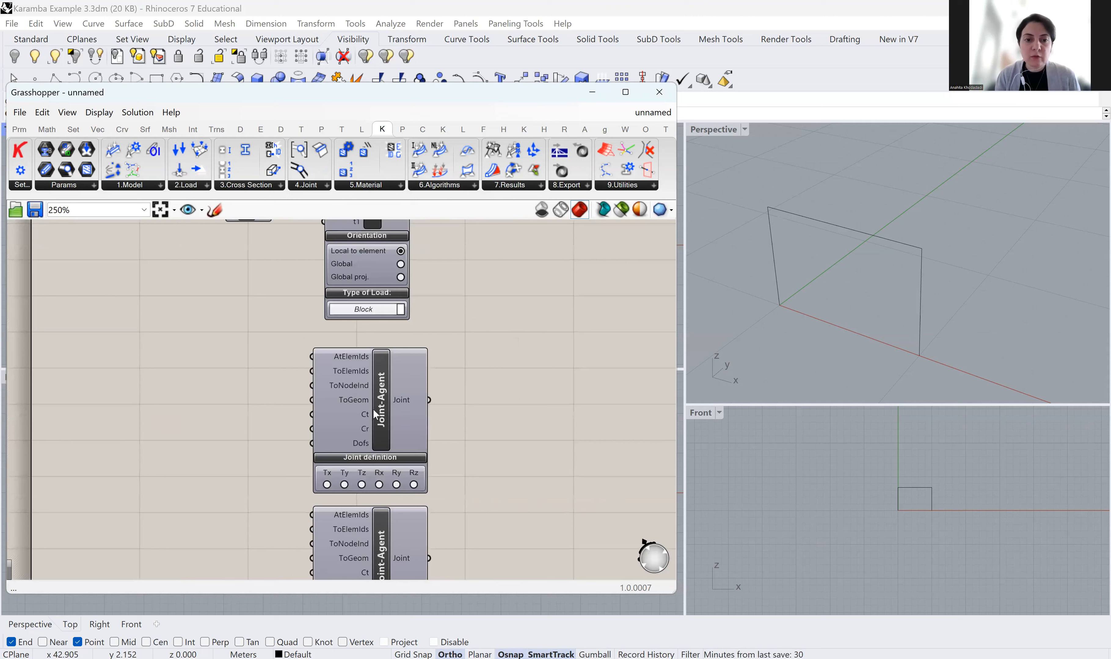
scroll(376, 414, "up", 2)
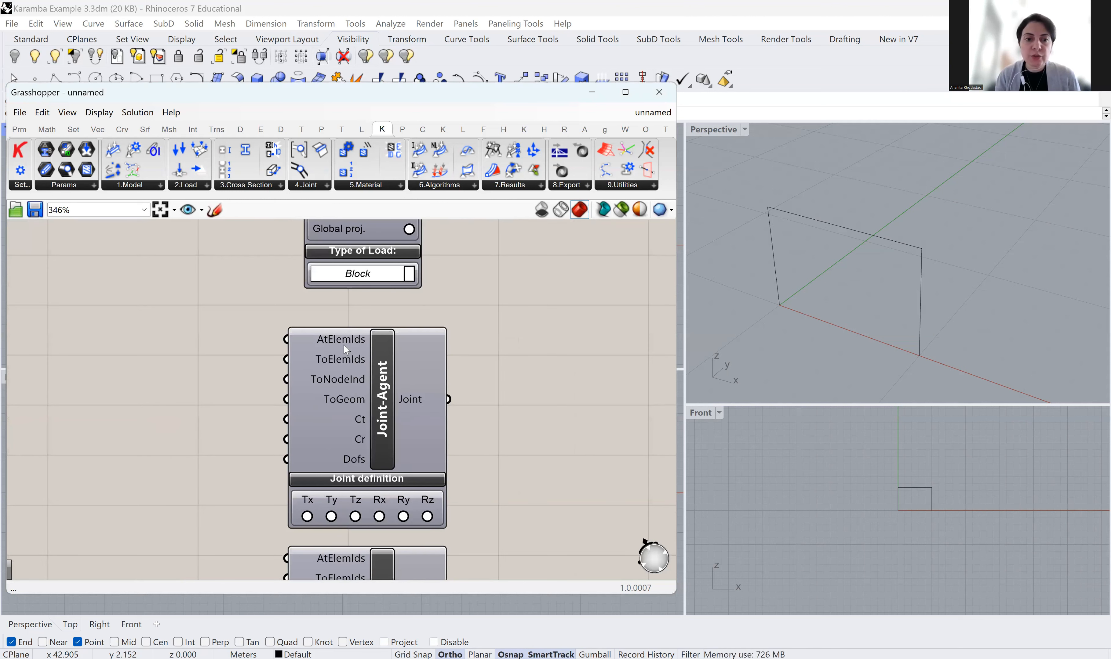
mouse_move(347, 348)
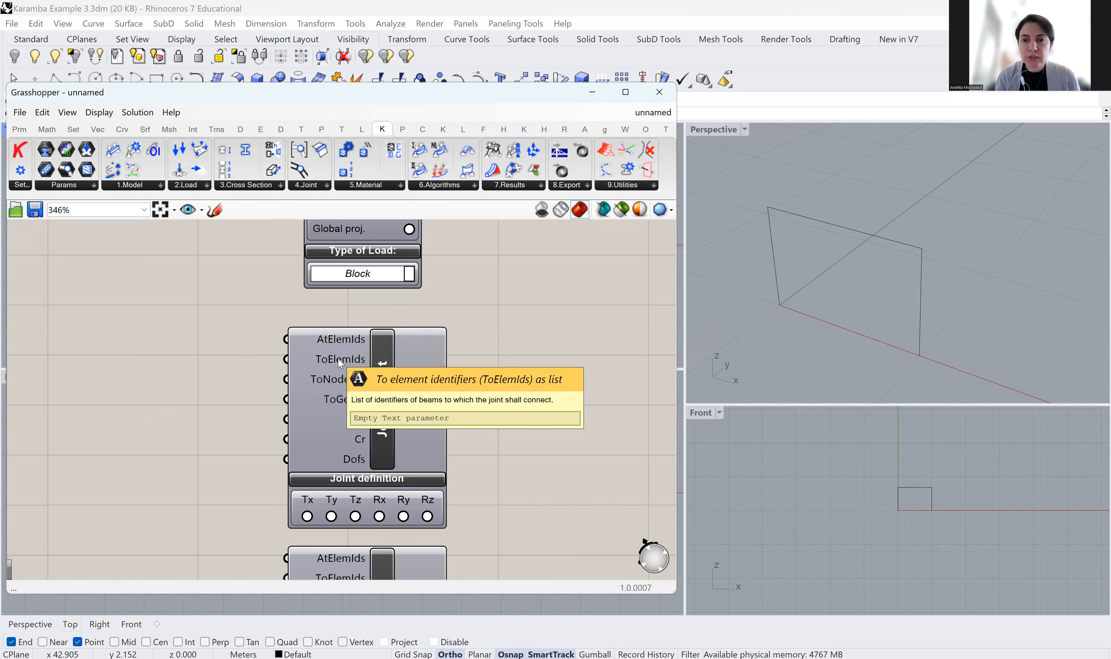
scroll(337, 360, "down", 5)
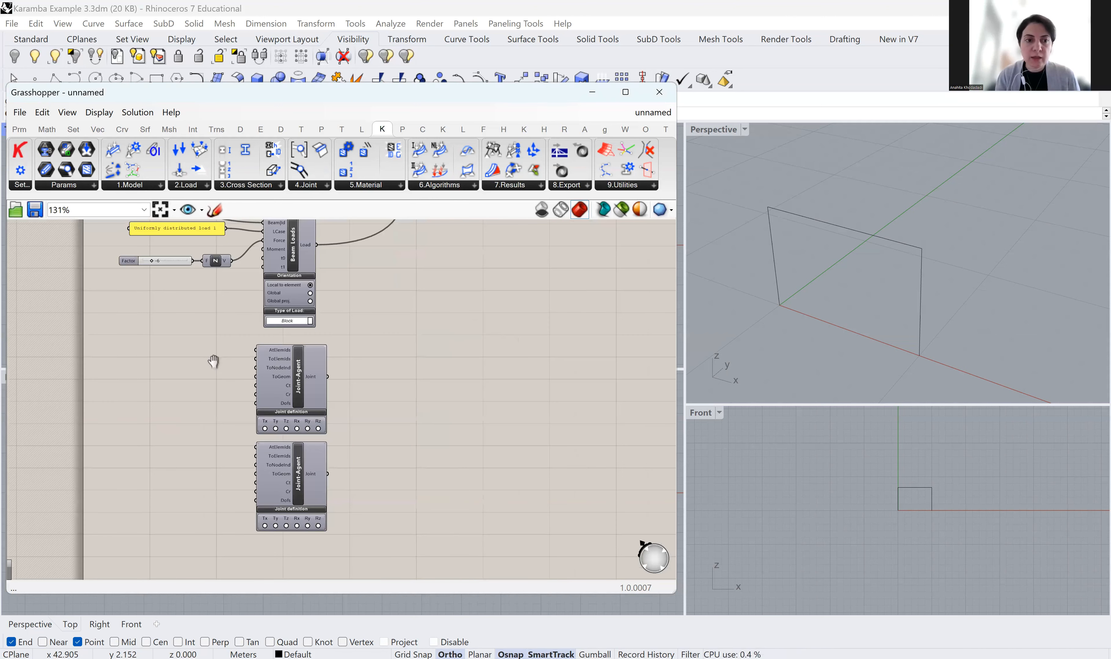
scroll(355, 355, "up", 2)
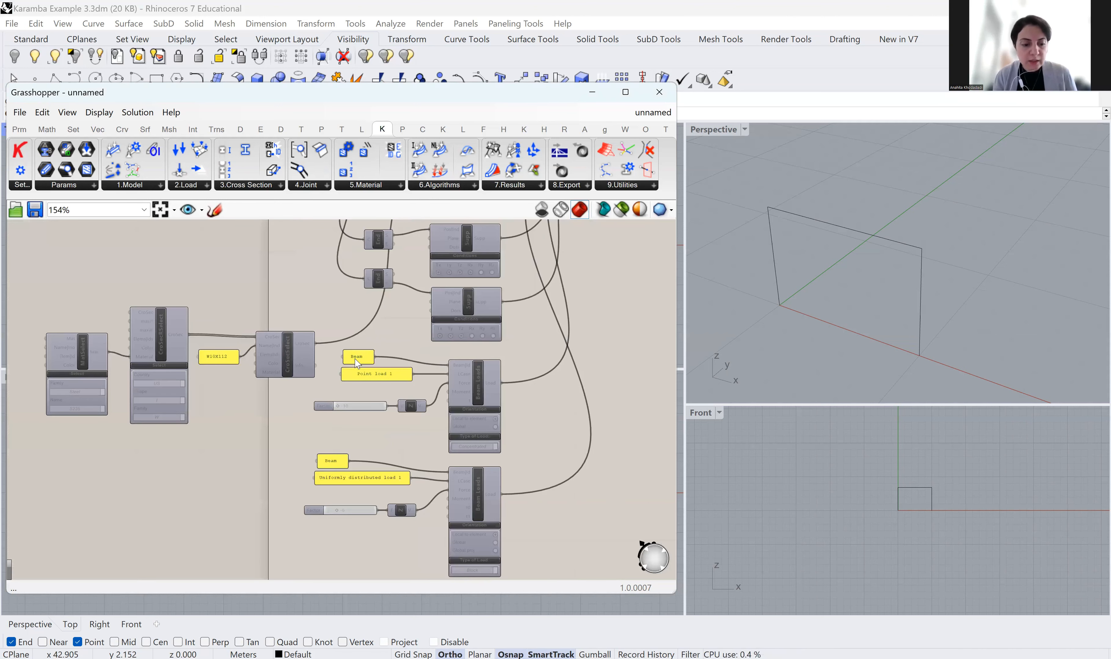
Duplicate the Beam panel and wire Beam into the first Joint-Agent's AtElemIds
left_click(356, 359)
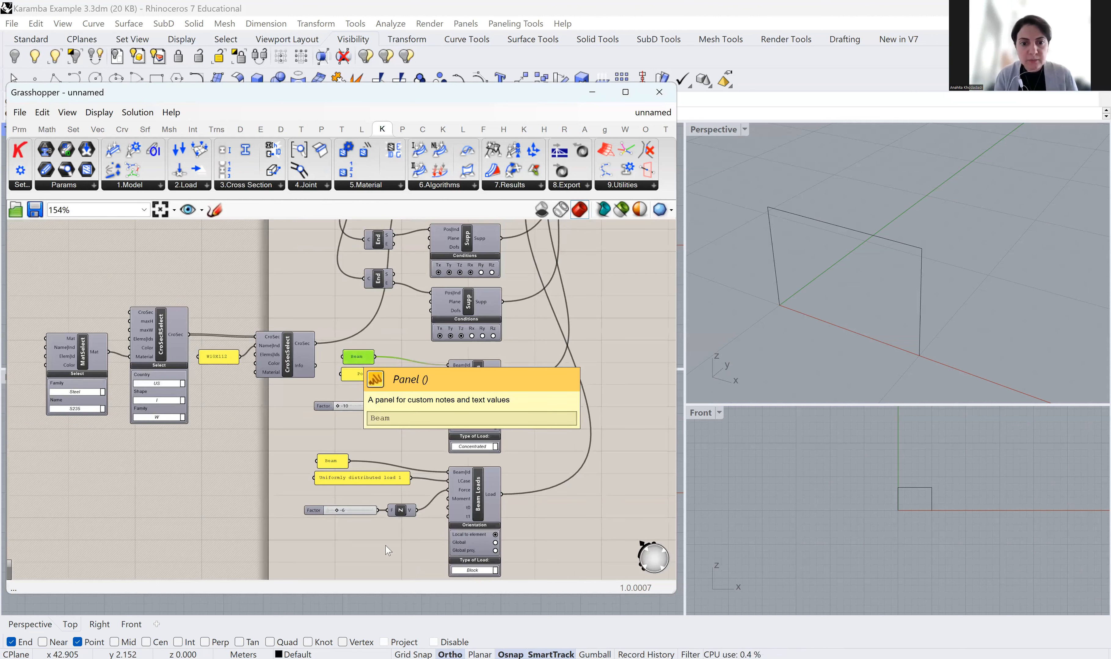
key("ctrl+v")
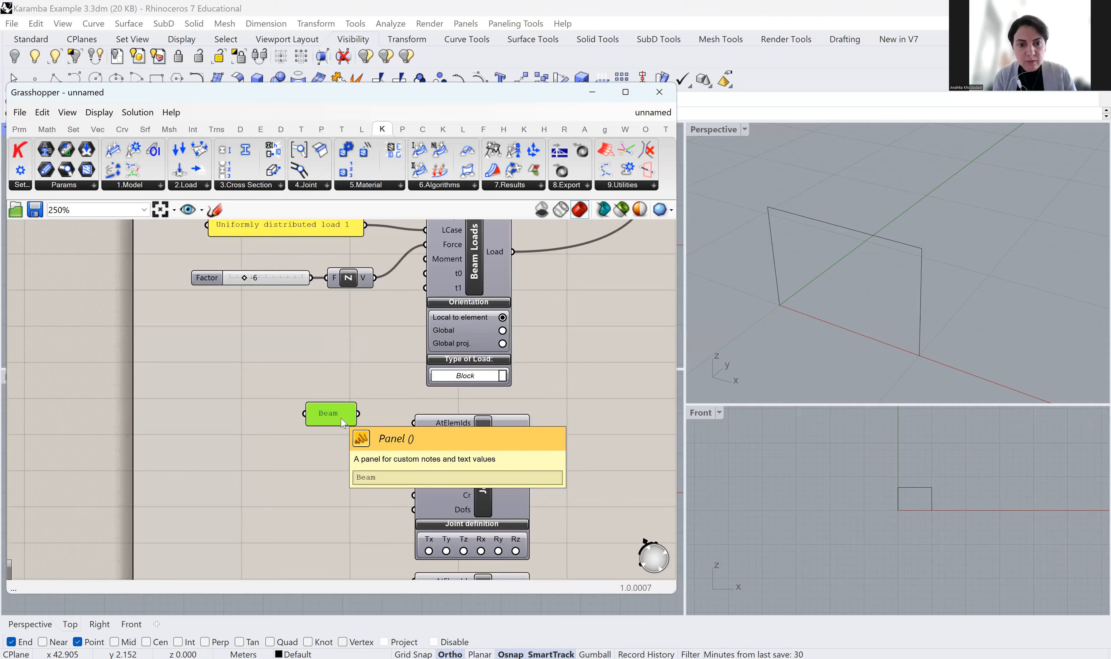
key("ctrl+v")
scroll(342, 420, "up", 1)
left_click_drag(360, 413, 425, 424)
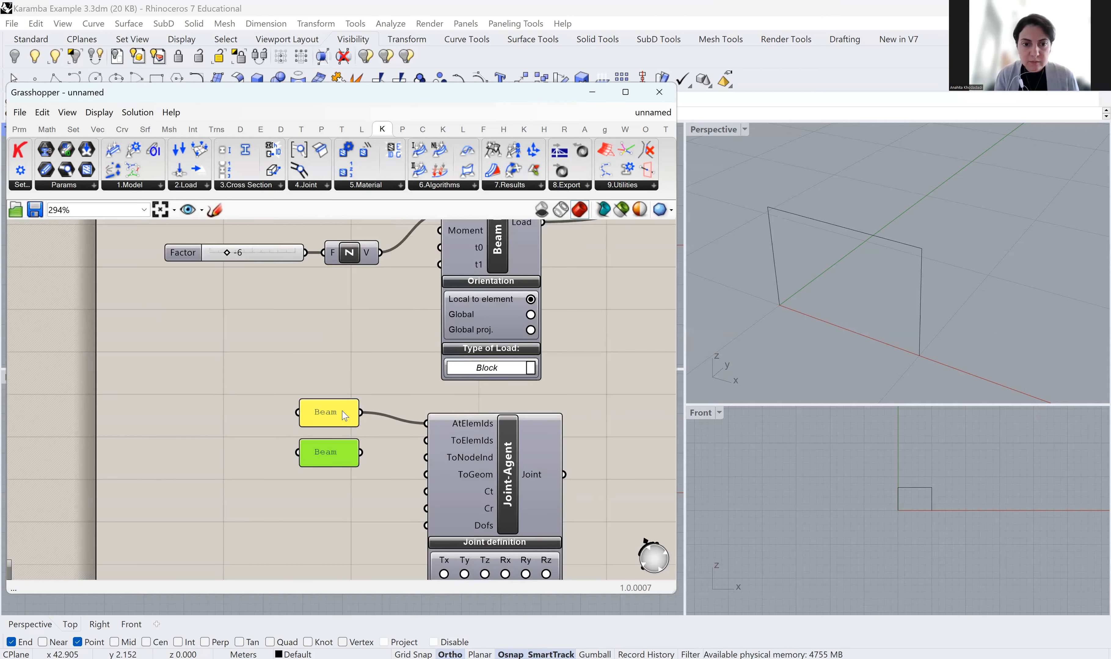
Rename the copied panel to 'Column A' and connect it to the first Joint-Agent's ToElemIds
double_click(339, 453)
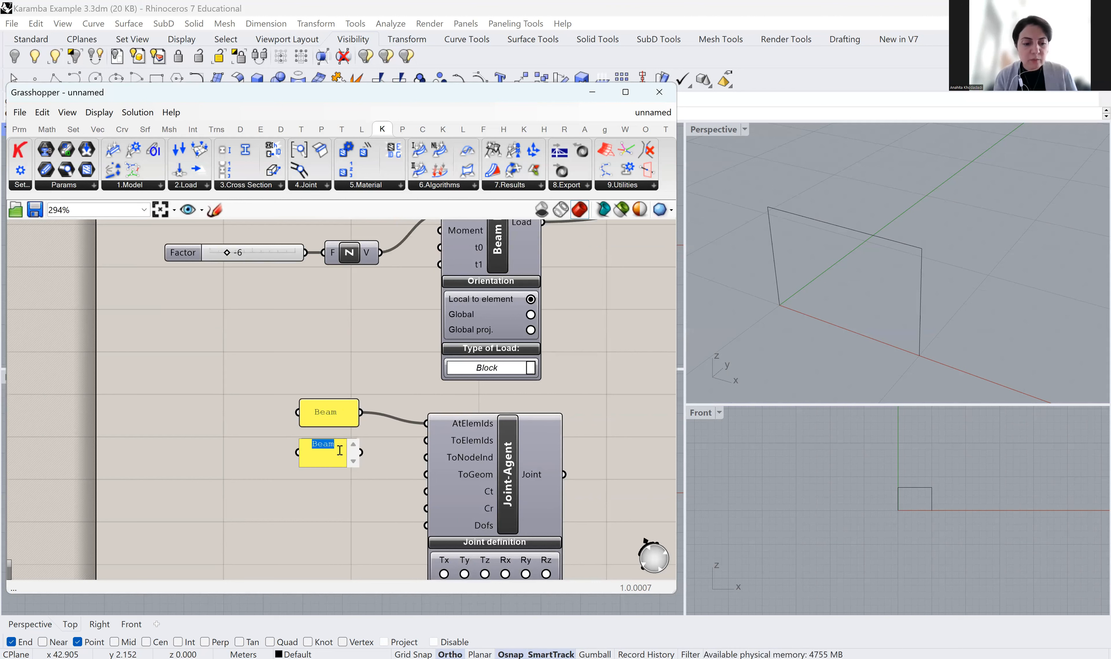
type("Column")
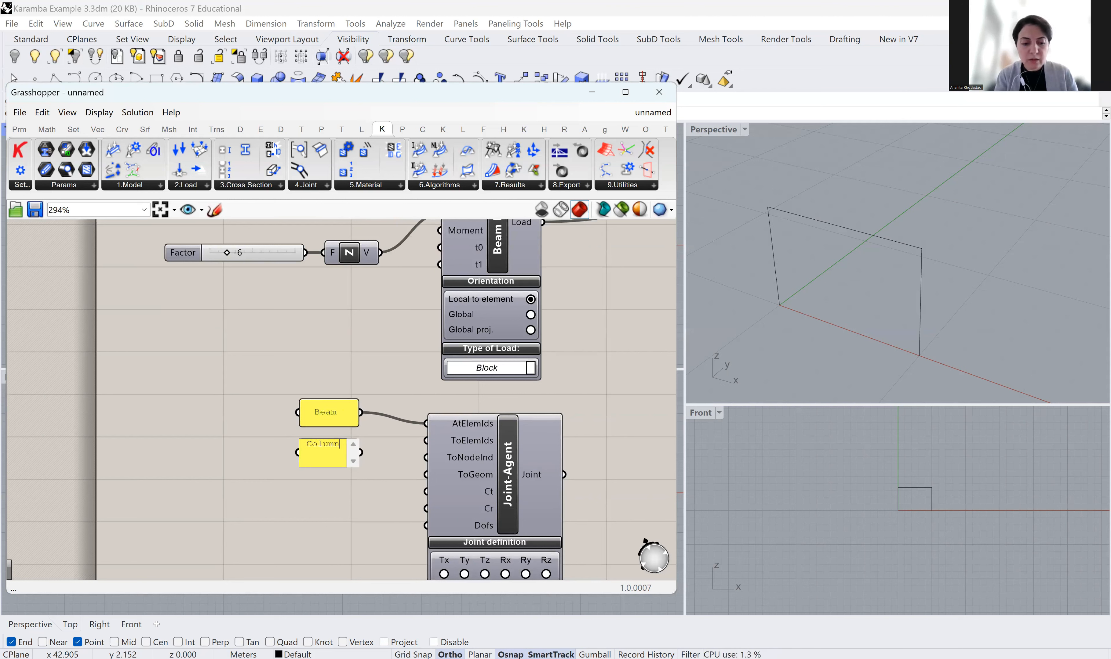
type(" A")
left_click(356, 498)
left_click_drag(298, 454, 268, 452)
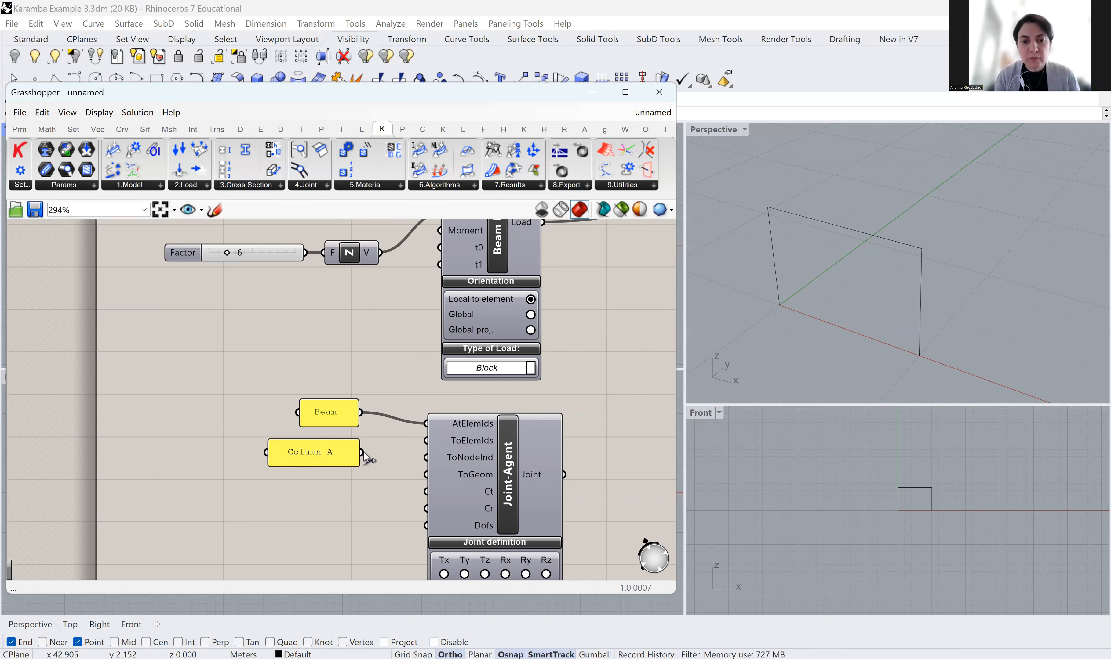
left_click_drag(363, 453, 427, 445)
right_click_drag(359, 489, 333, 395)
Copy the Beam and Column A panels beside the second Joint-Agent, renaming the copy 'Column B'
left_click_drag(333, 389, 166, 292)
key("ctrl+c")
key("ctrl+v")
left_click_drag(302, 311, 300, 495)
left_click(361, 536)
right_click_drag(301, 545, 335, 444)
double_click(334, 444)
double_click(322, 424)
type("B")
left_click(360, 465)
Wire Beam into the second Joint-Agent's AtElemIds and the first Joint-Agent into Assemble's Joint input
left_click_drag(355, 394, 414, 415)
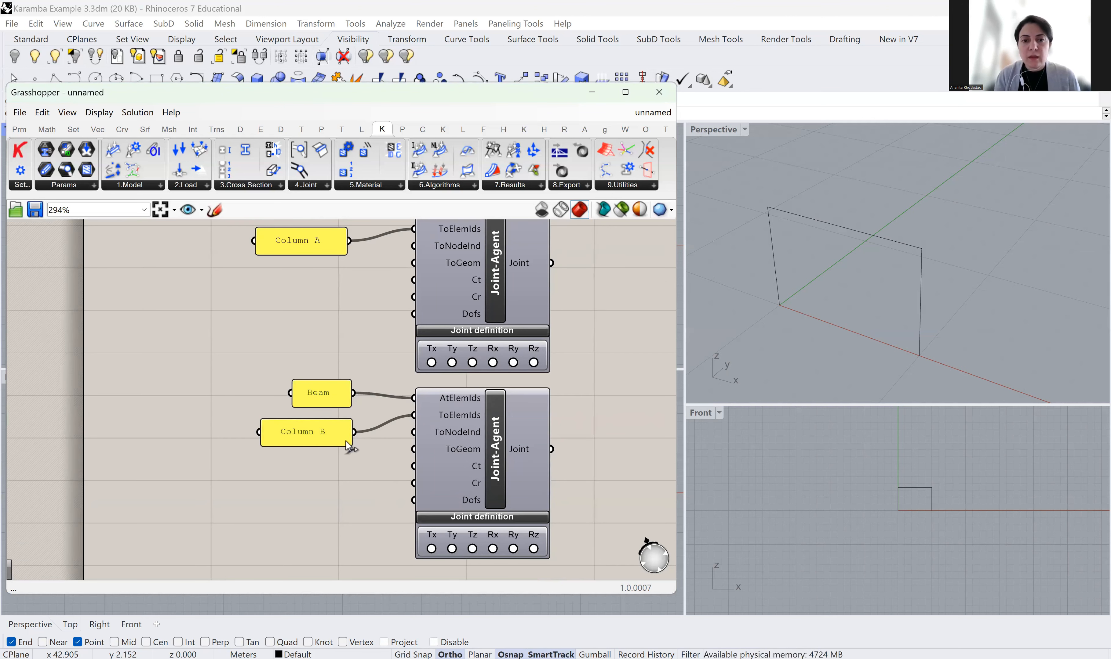
scroll(336, 442, "down", 2)
right_click_drag(474, 334, 336, 427)
left_click_drag(336, 427, 394, 280)
scroll(363, 416, "down", 2)
scroll(355, 336, "down", 5)
scroll(394, 249, "up", 9)
scroll(400, 294, "down", 5)
scroll(321, 493, "down", 4)
scroll(321, 492, "up", 10)
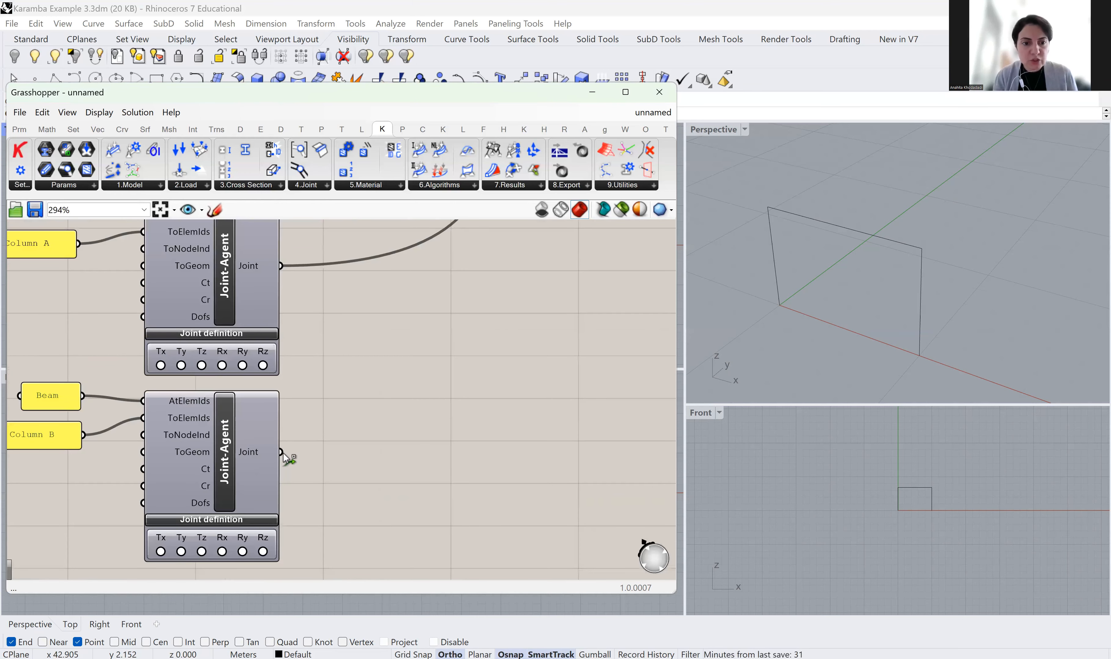
Wire the second Joint-Agent's Joint output into Assemble's Joint input
left_click_drag(282, 453, 329, 347)
scroll(323, 442, "down", 6)
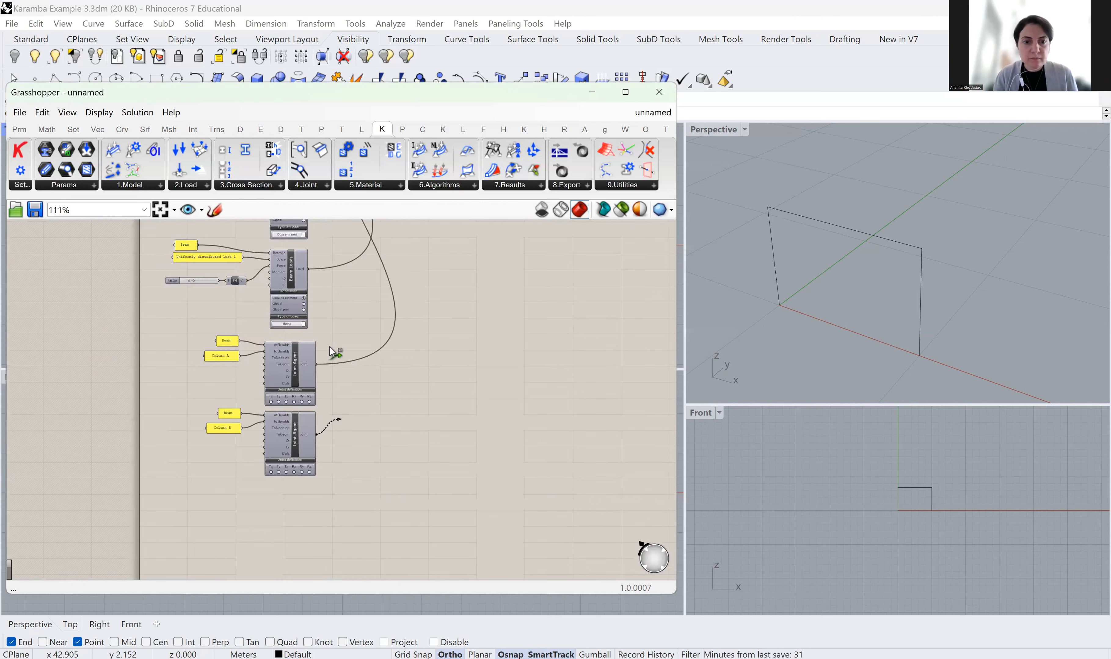
left_click_drag(330, 301, 385, 291)
scroll(333, 270, "down", 4)
scroll(340, 246, "up", 3)
scroll(345, 254, "up", 4)
scroll(392, 316, "down", 2)
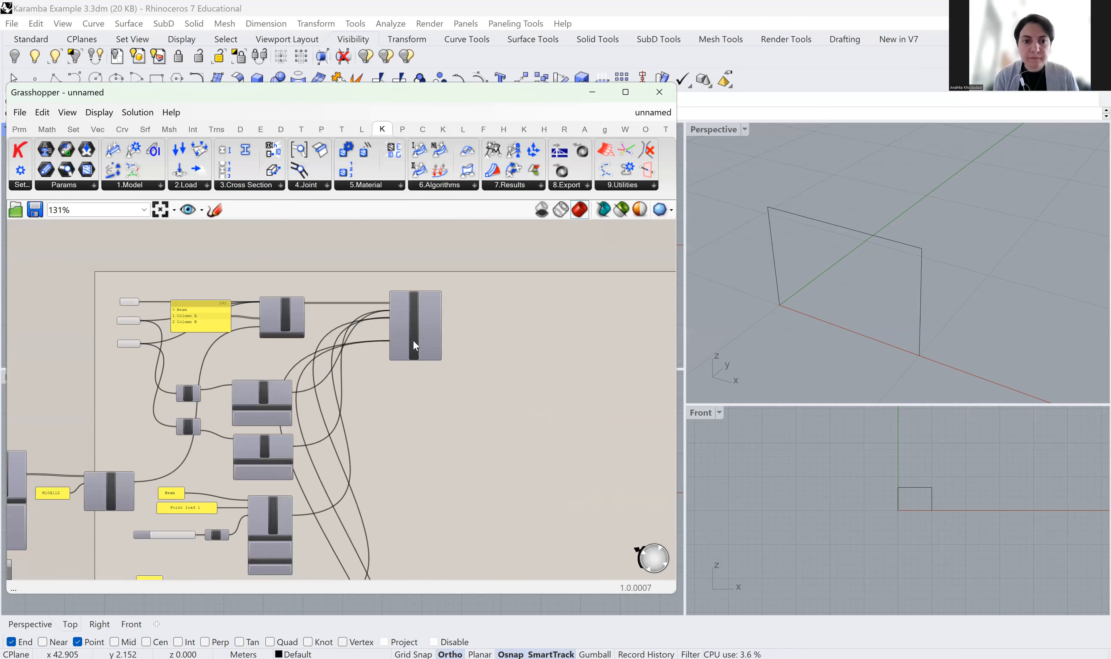
Move Assemble further right and open the Karamba3D 6.Algorithms component list
left_click_drag(413, 341, 497, 341)
left_click(506, 395)
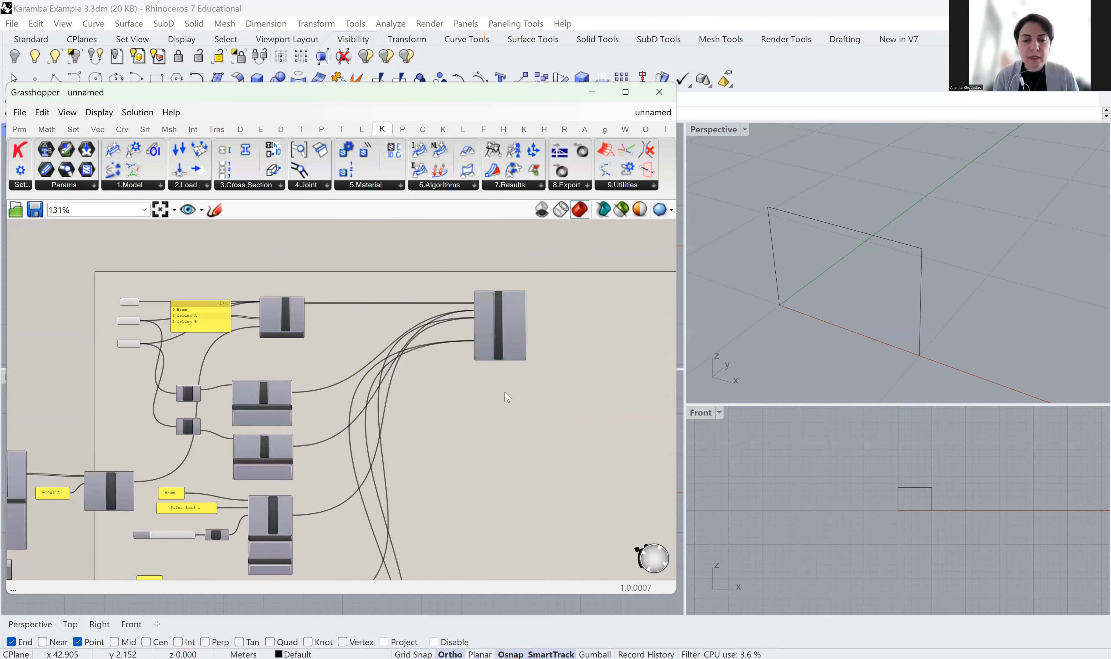
scroll(523, 415, "down", 4)
scroll(375, 305, "up", 5)
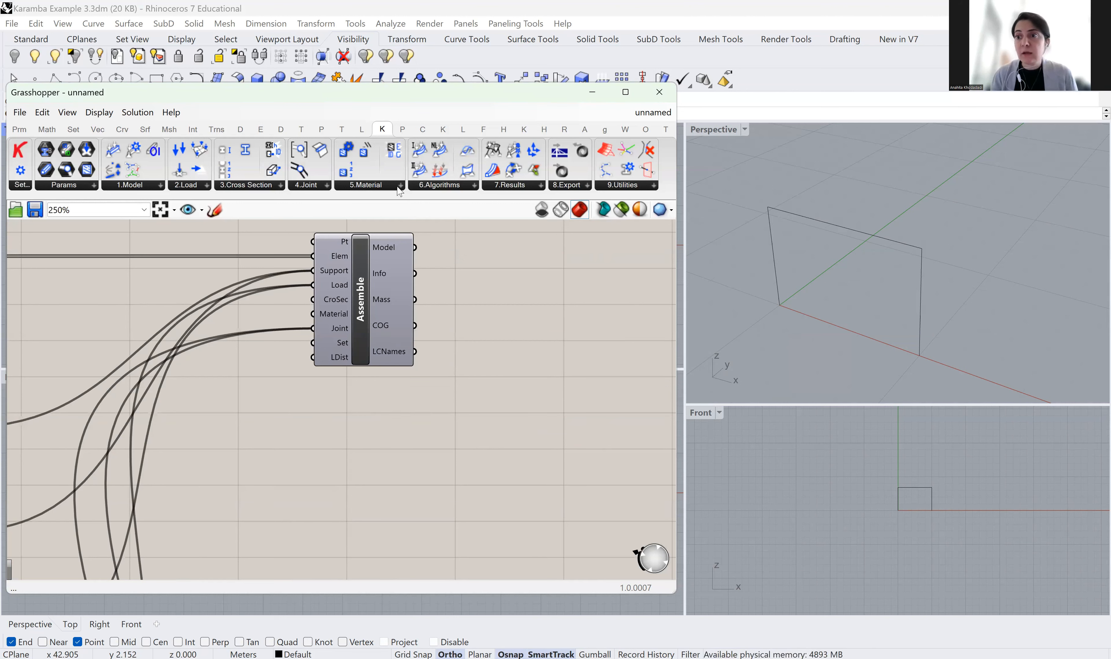
mouse_move(393, 244)
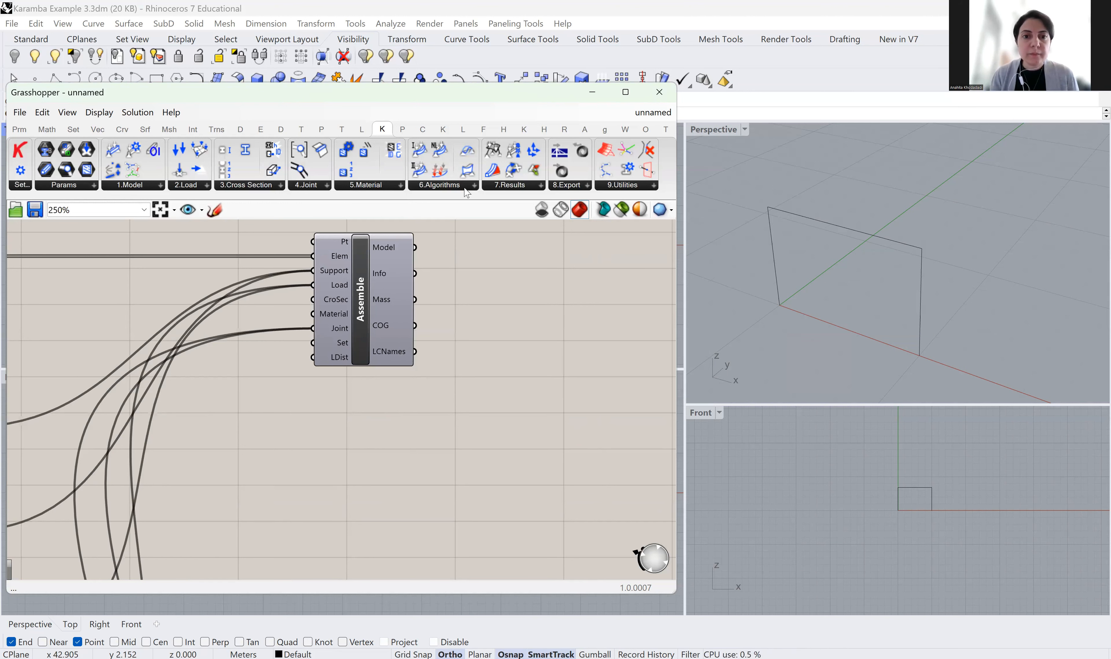
left_click(513, 186)
left_click(453, 186)
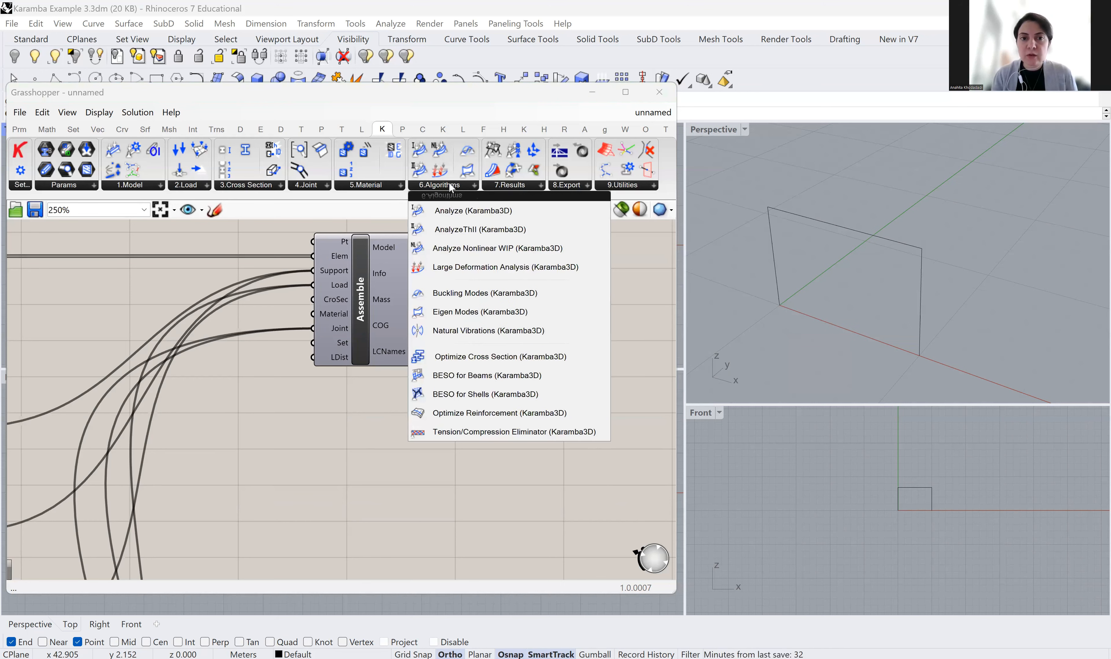
Place an Analyze component and feed it Assemble's Model output
left_click(446, 212)
left_click(556, 294)
right_click_drag(419, 395, 293, 403)
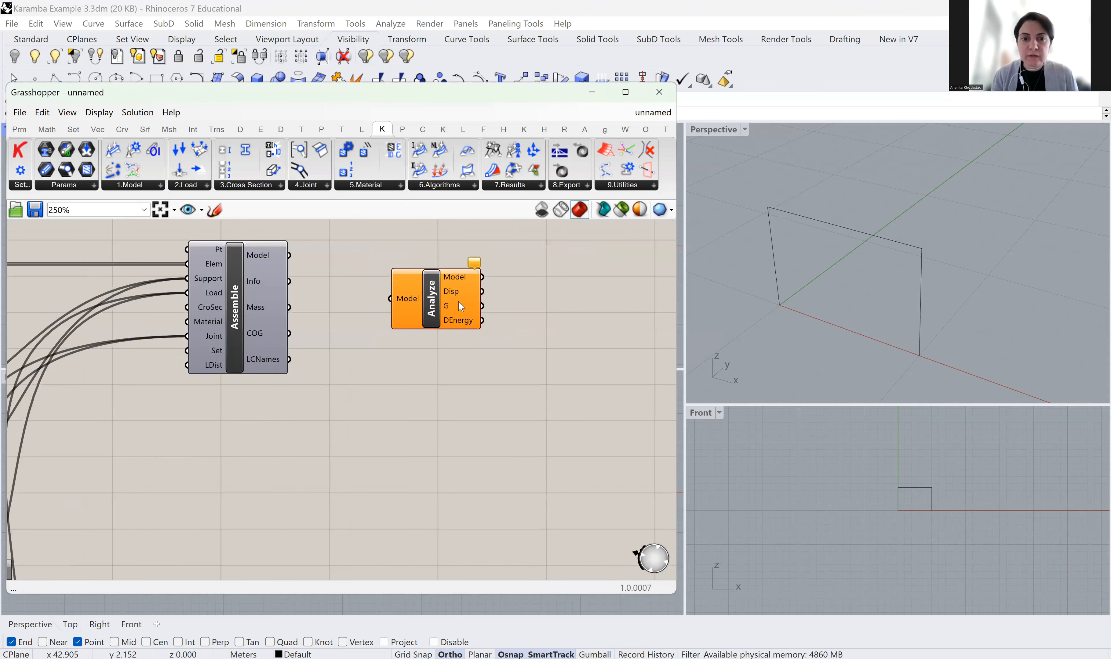
left_click_drag(286, 257, 439, 262)
Add a Panel showing Analyze's model summary and enlarge it to display all info
right_click_drag(427, 371, 379, 443)
left_click(20, 129)
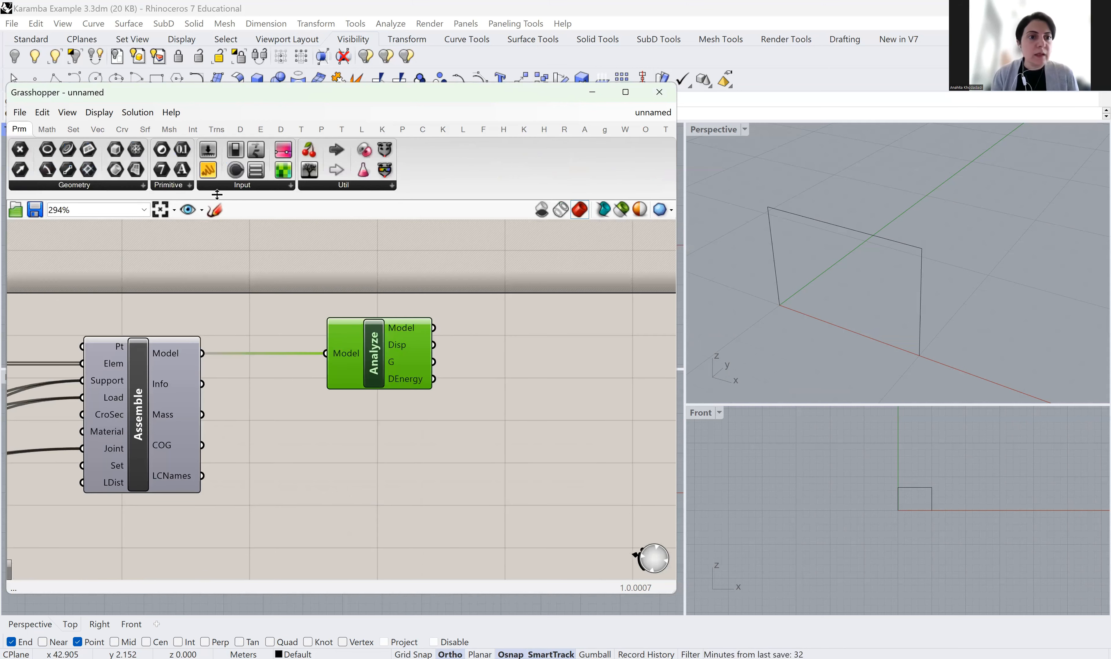
left_click_drag(581, 341, 581, 342)
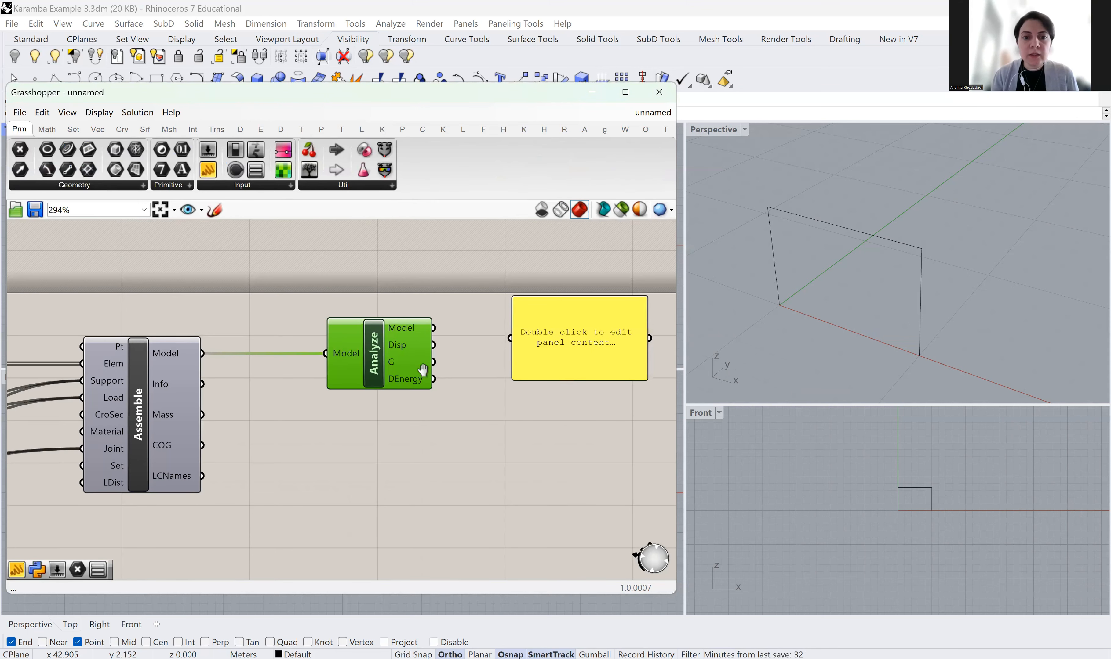
right_click_drag(437, 333, 338, 291)
left_click_drag(334, 287, 409, 298)
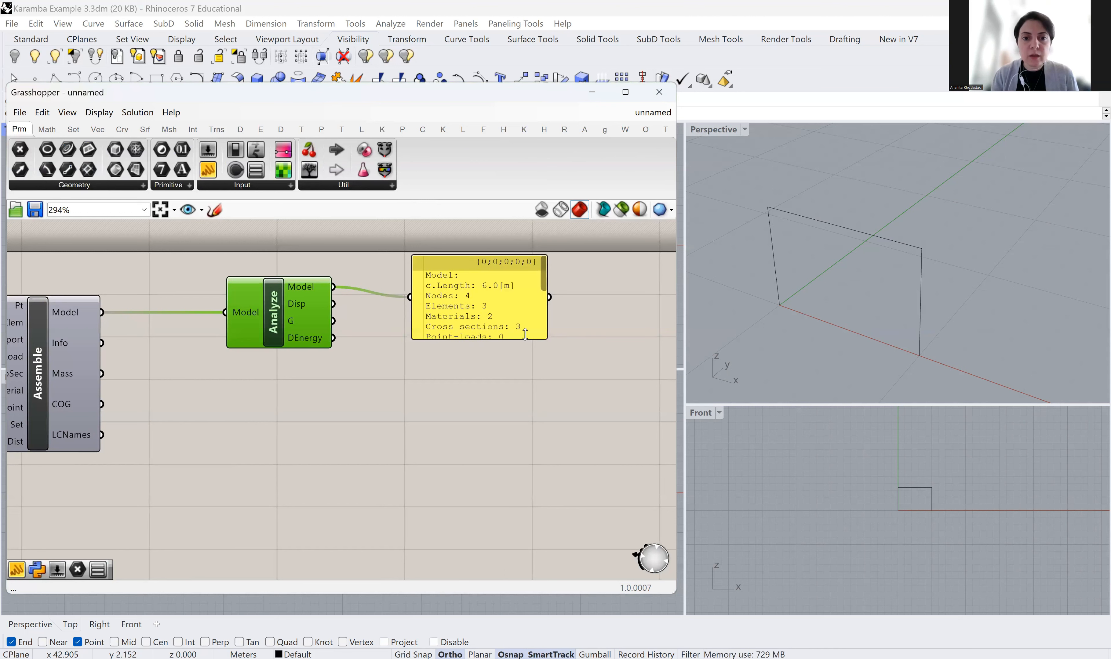
left_click_drag(548, 339, 647, 473)
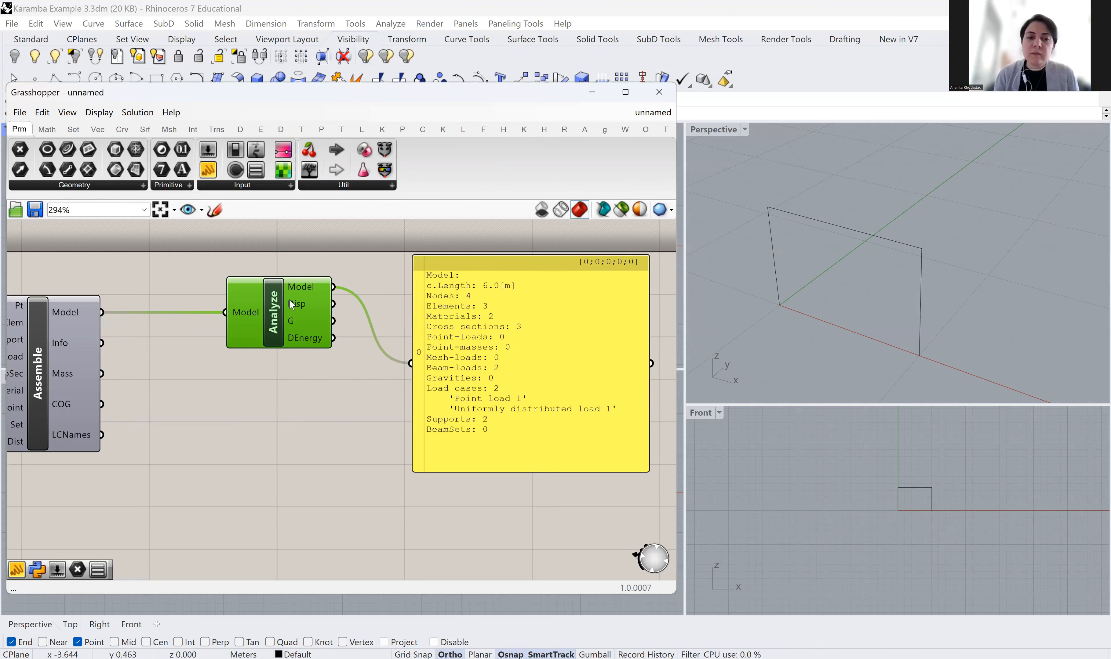
mouse_move(291, 316)
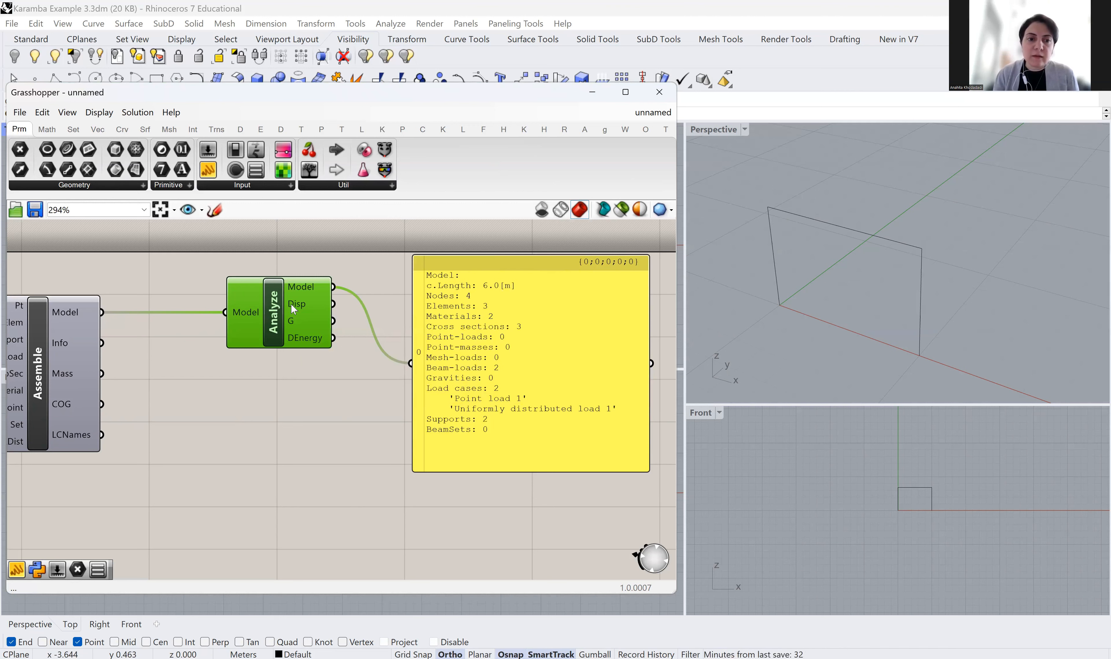
Show the maximum displacements 0.024404 and 0.042208 in the panel, shrunk to two rows
left_click_drag(333, 304, 410, 364)
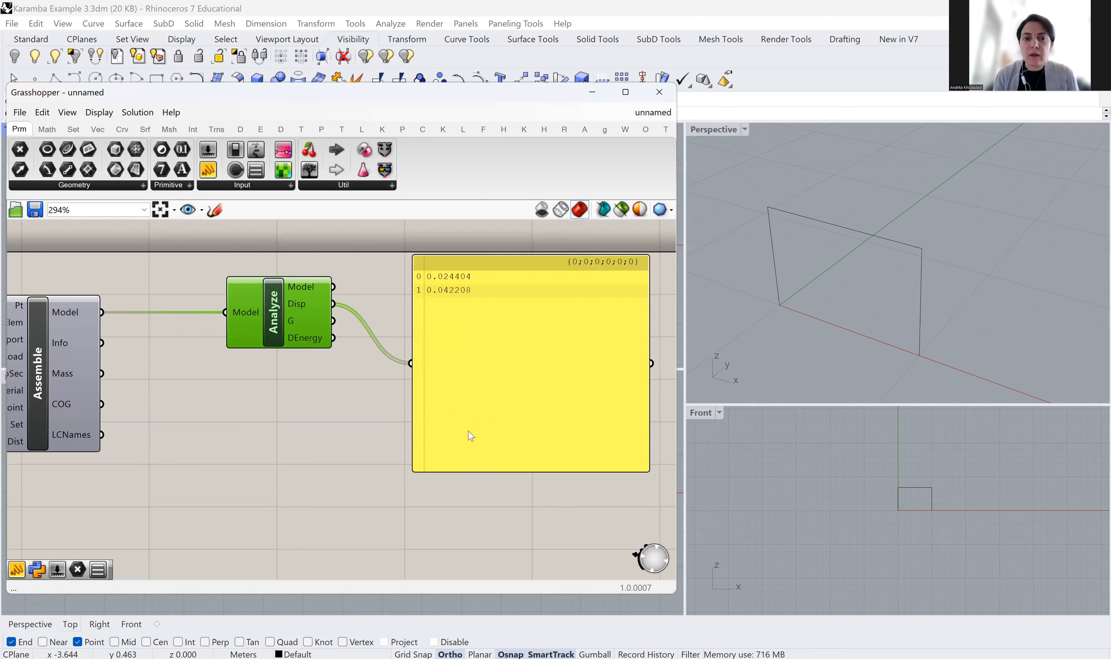
left_click_drag(507, 469, 509, 323)
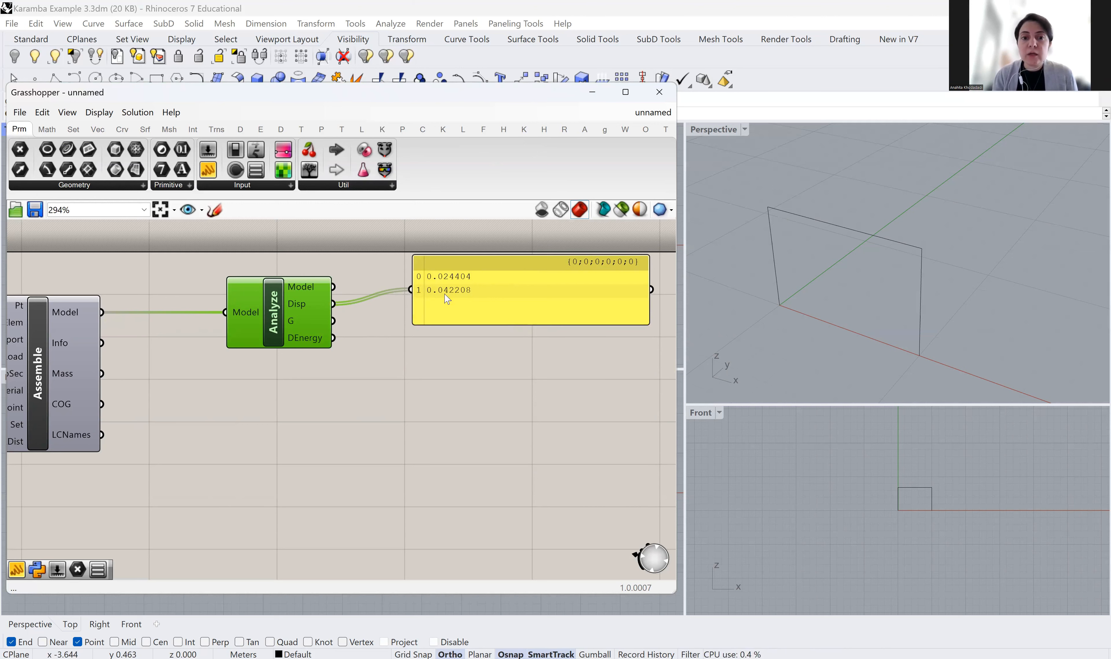
scroll(445, 342, "down", 2)
scroll(443, 366, "down", 4)
right_click_drag(336, 453, 524, 350)
scroll(226, 453, "up", 2)
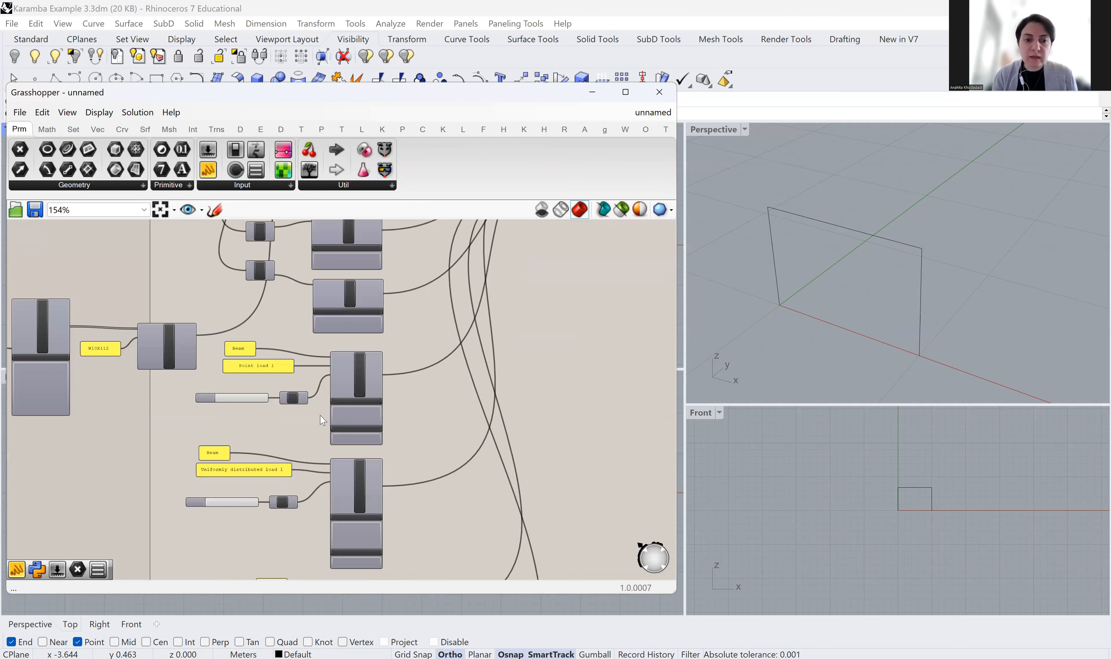
scroll(411, 350, "up", 1)
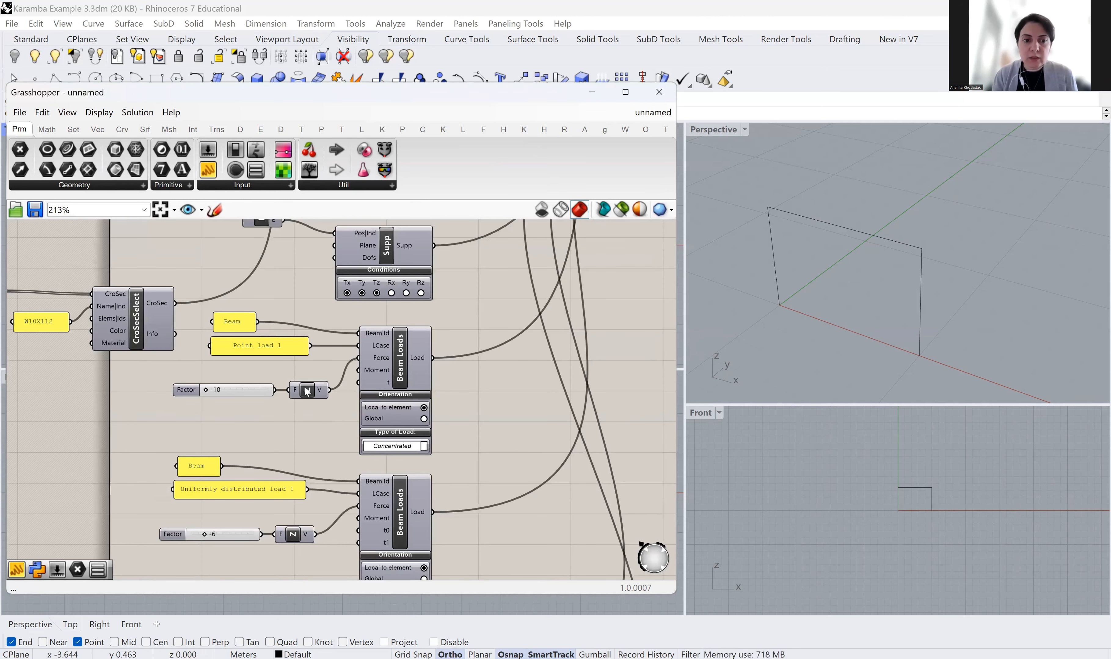
scroll(415, 492, "down", 3)
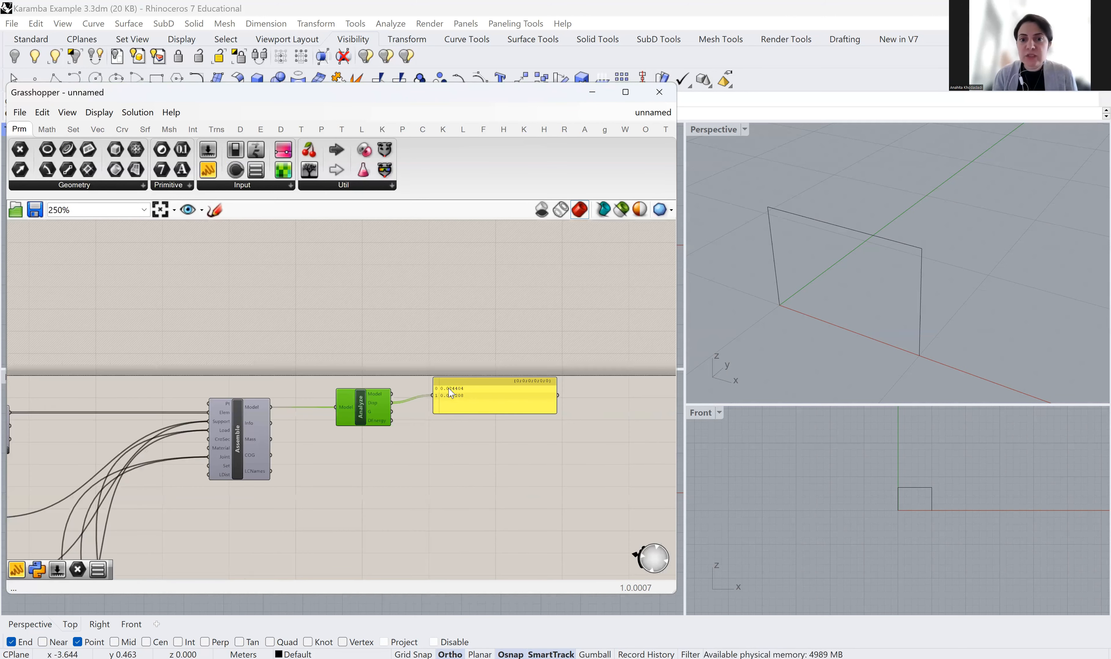
scroll(451, 395, "up", 2)
Move the displacement panel above Analyze and switch the ribbon to Karamba3D
right_click_drag(445, 481, 364, 500)
left_click_drag(423, 417, 409, 302)
right_click_drag(401, 443, 456, 367)
left_click(384, 130)
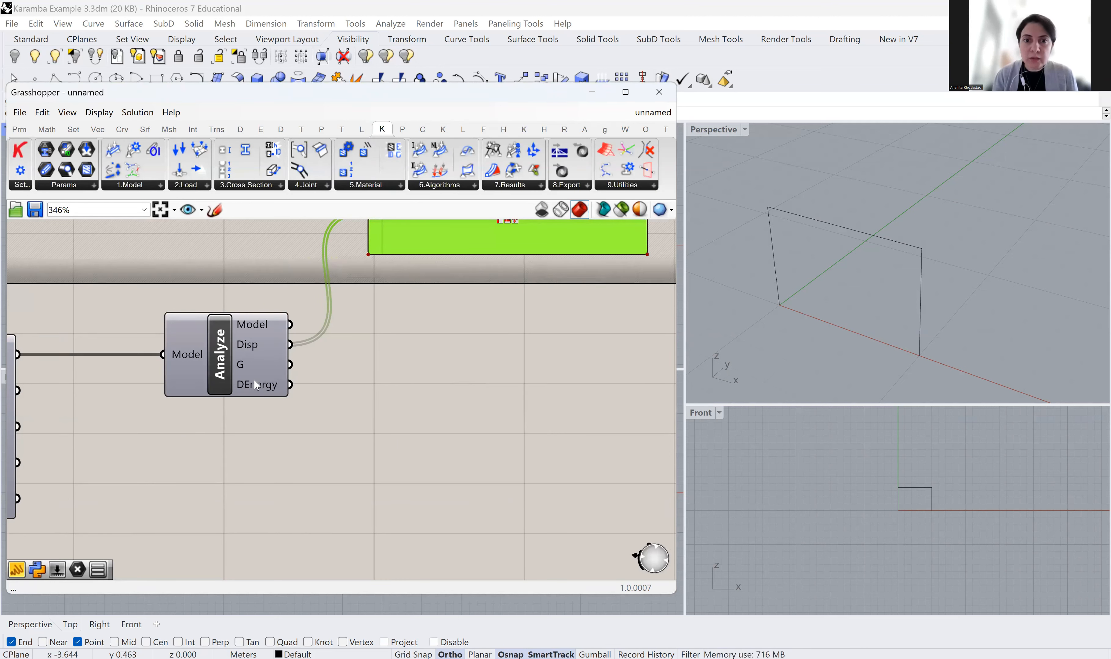
Add a Karamba Model View component from 7.Results, placed right of Analyze
left_click(524, 186)
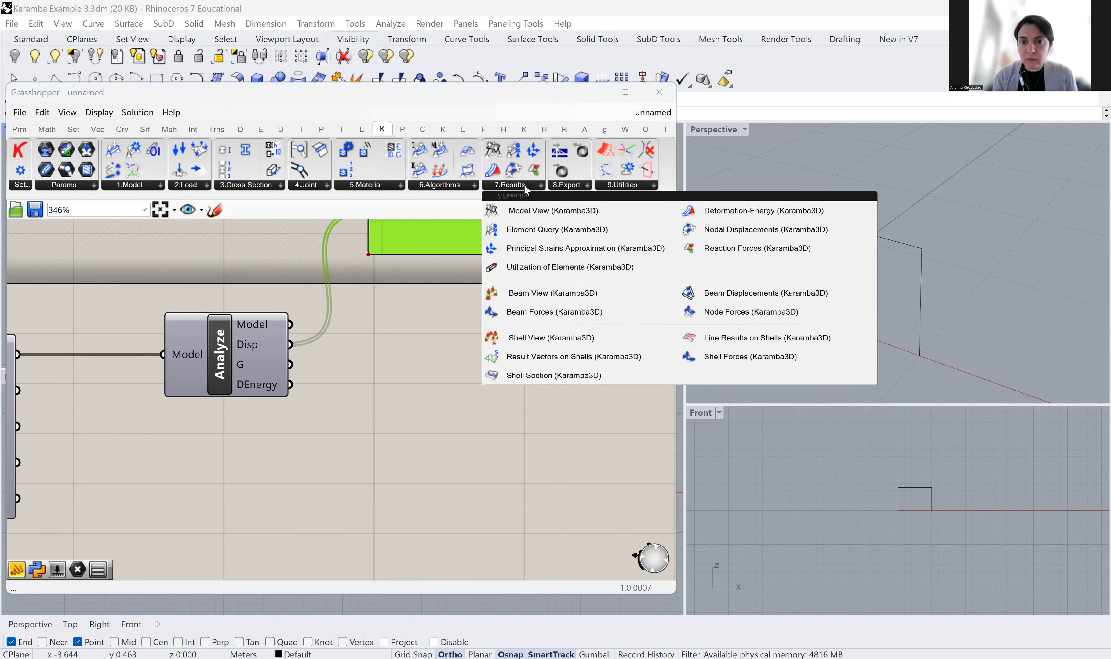
left_click(520, 213)
left_click(466, 402)
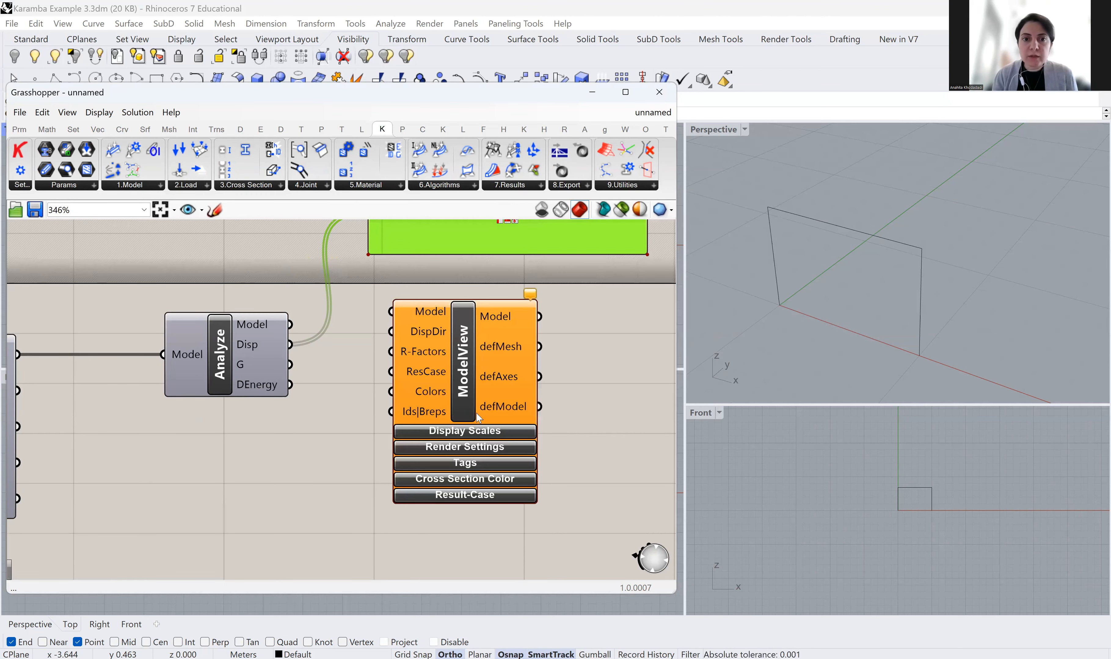
right_click_drag(611, 397, 617, 308)
left_click_drag(478, 291, 513, 354)
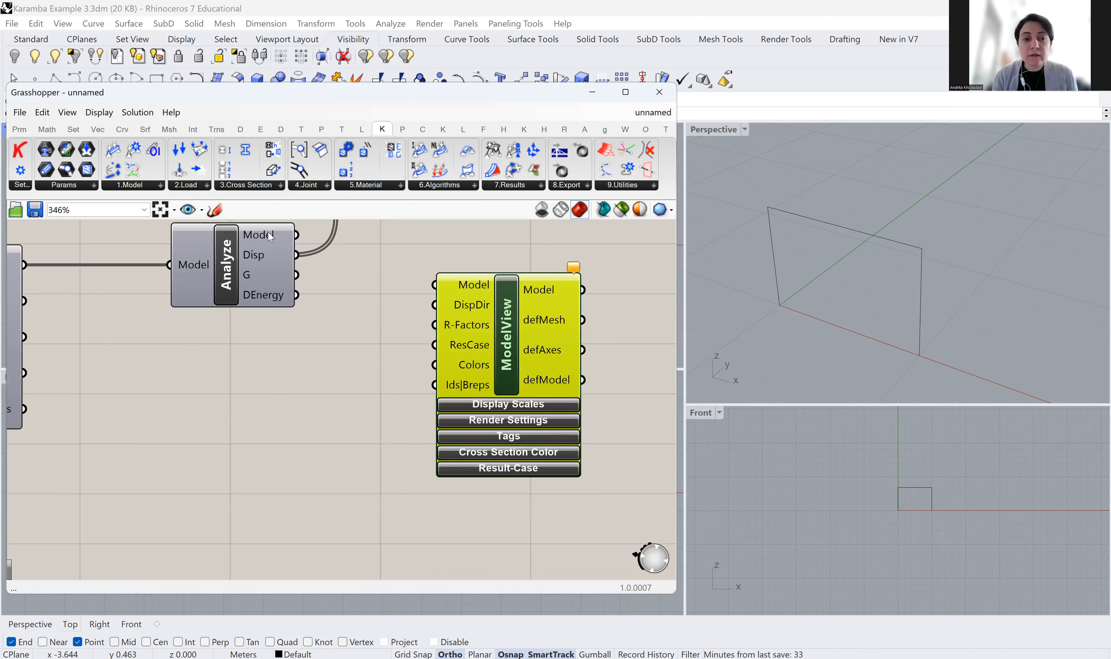
Wire Analyze's calculated Model output into ModelView's Model input
left_click_drag(296, 235, 435, 287)
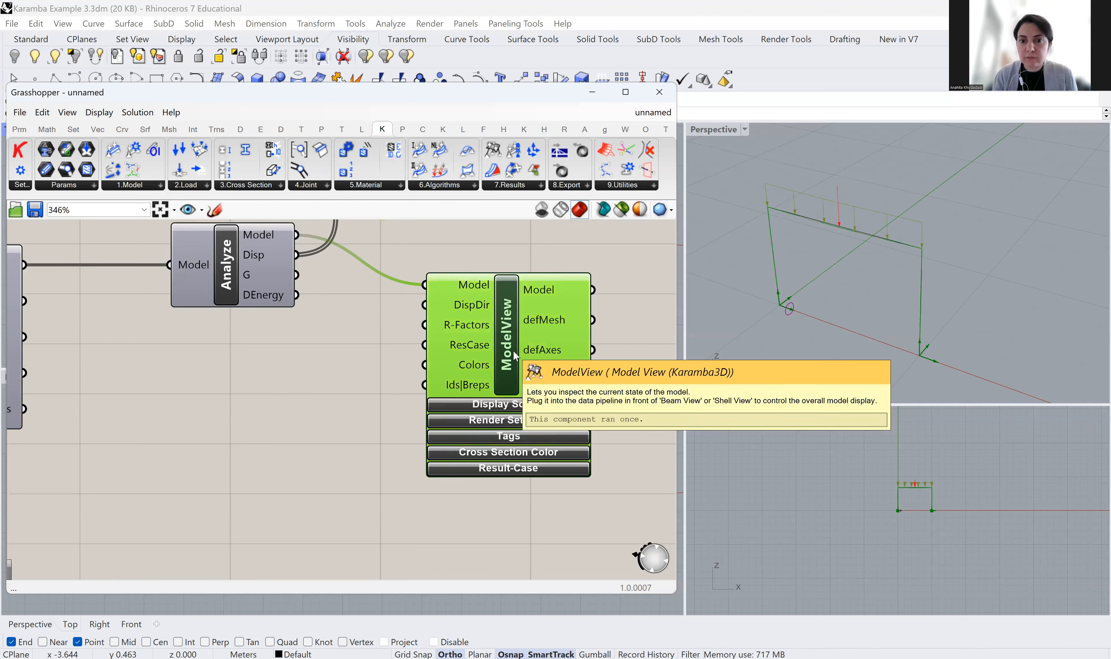
scroll(196, 279, "down", 2)
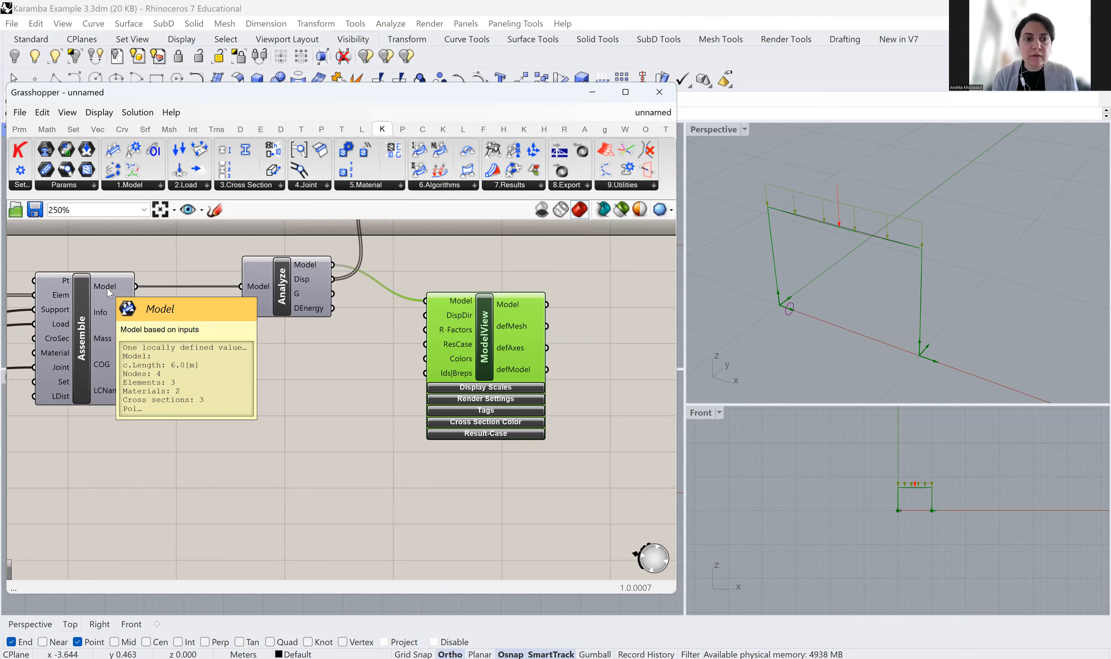
left_click_drag(135, 286, 387, 358)
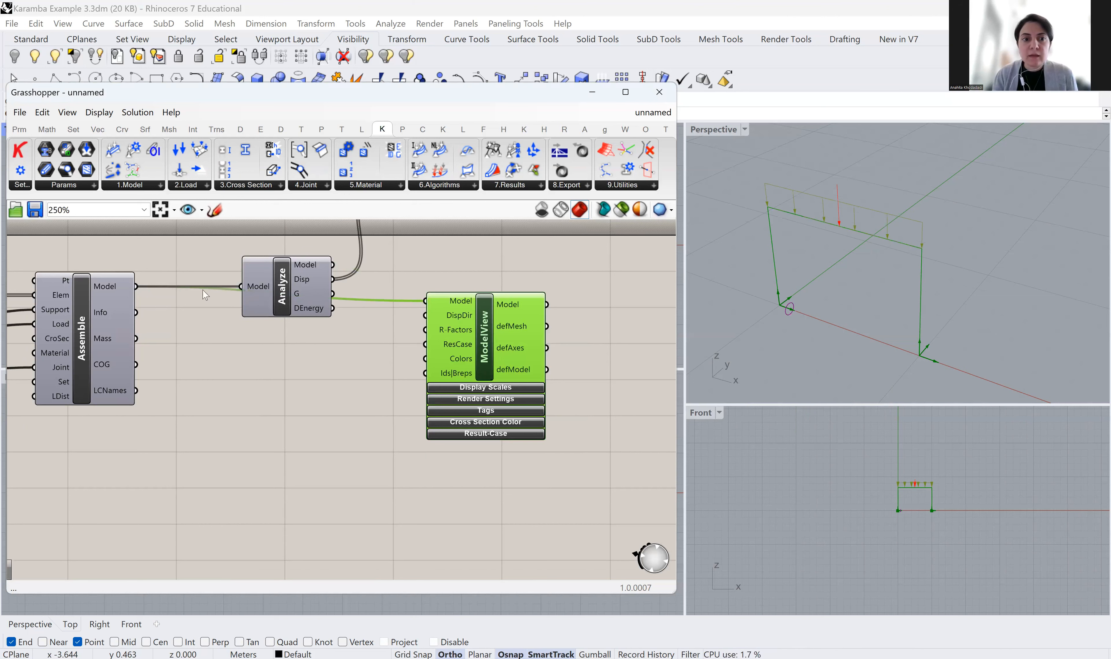
left_click_drag(291, 290, 307, 245)
right_click_drag(331, 359, 311, 424)
left_click_drag(284, 320, 276, 374)
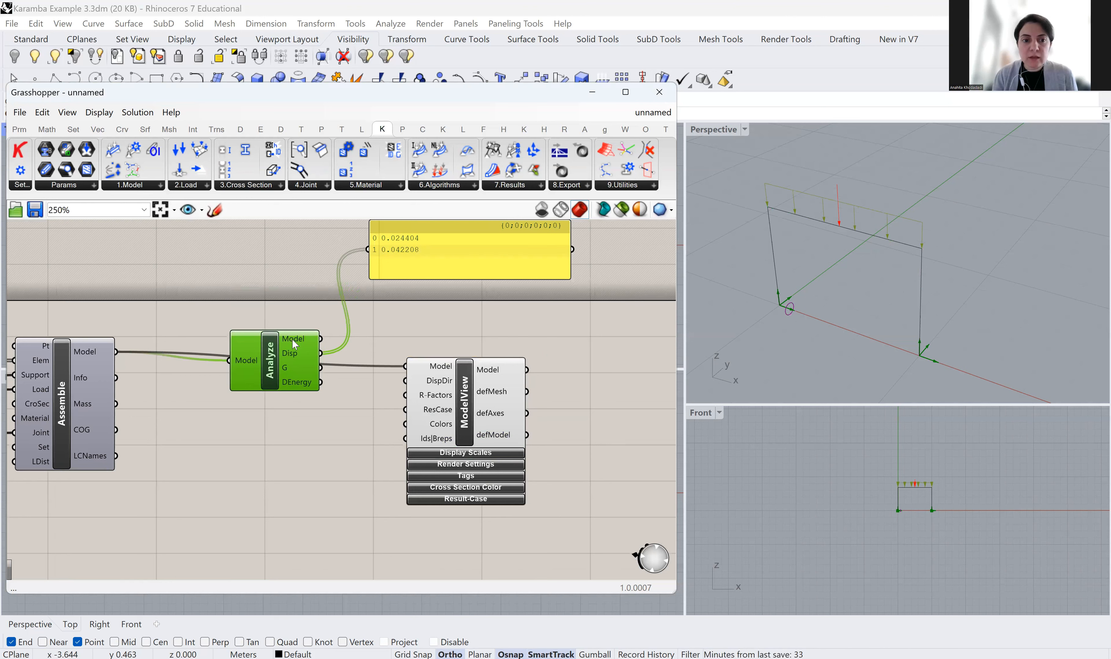
mouse_move(292, 341)
left_click_drag(321, 339, 407, 368)
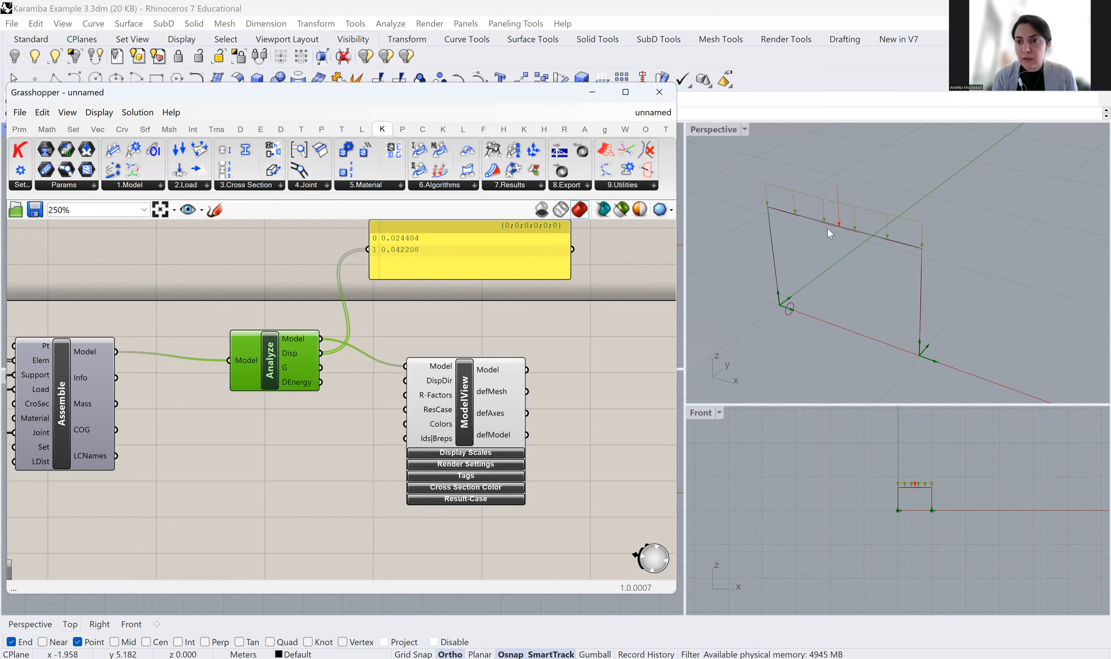
scroll(822, 228, "up", 4)
scroll(875, 233, "down", 2)
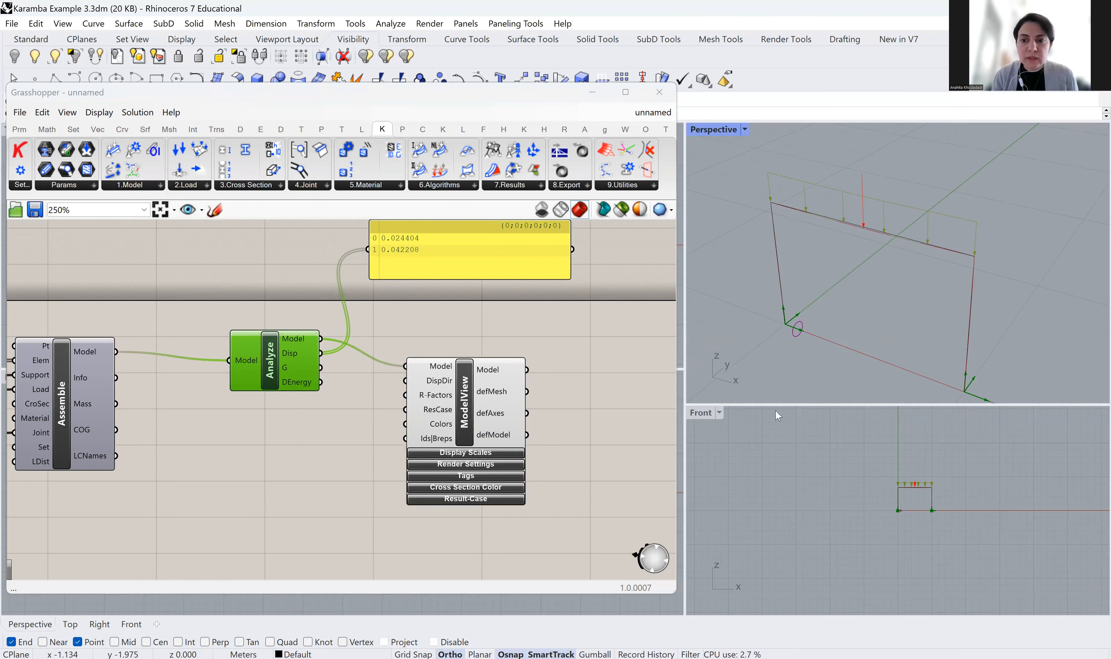
Enlarge the Perspective viewport to show the loaded portal frame
left_click_drag(776, 466, 777, 467)
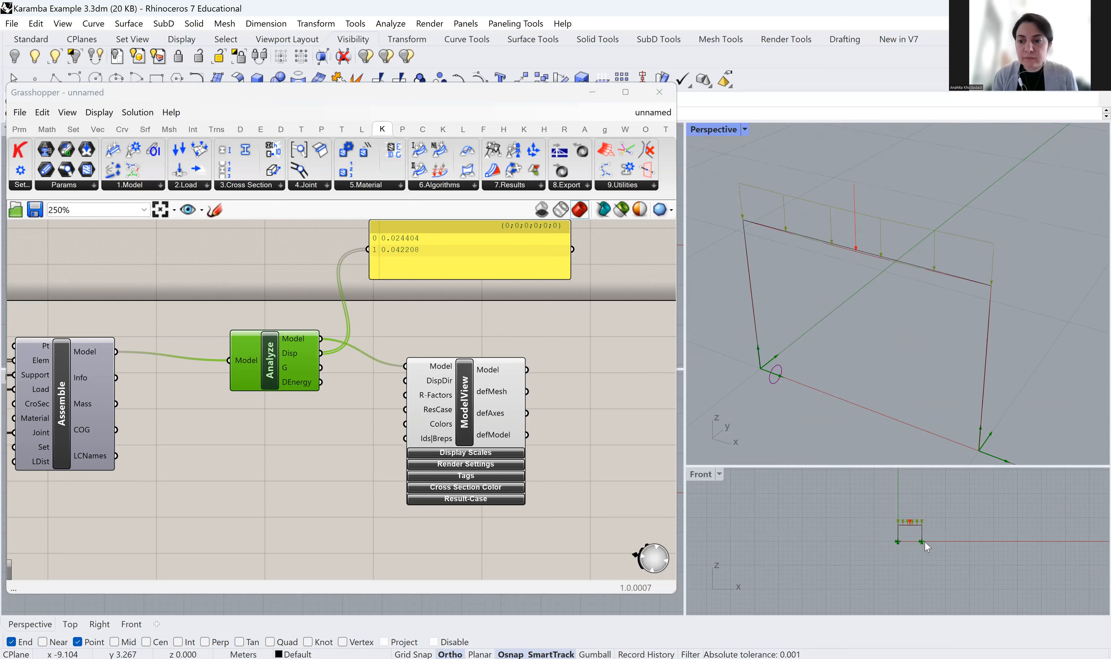
left_click(924, 543)
scroll(503, 460, "up", 1)
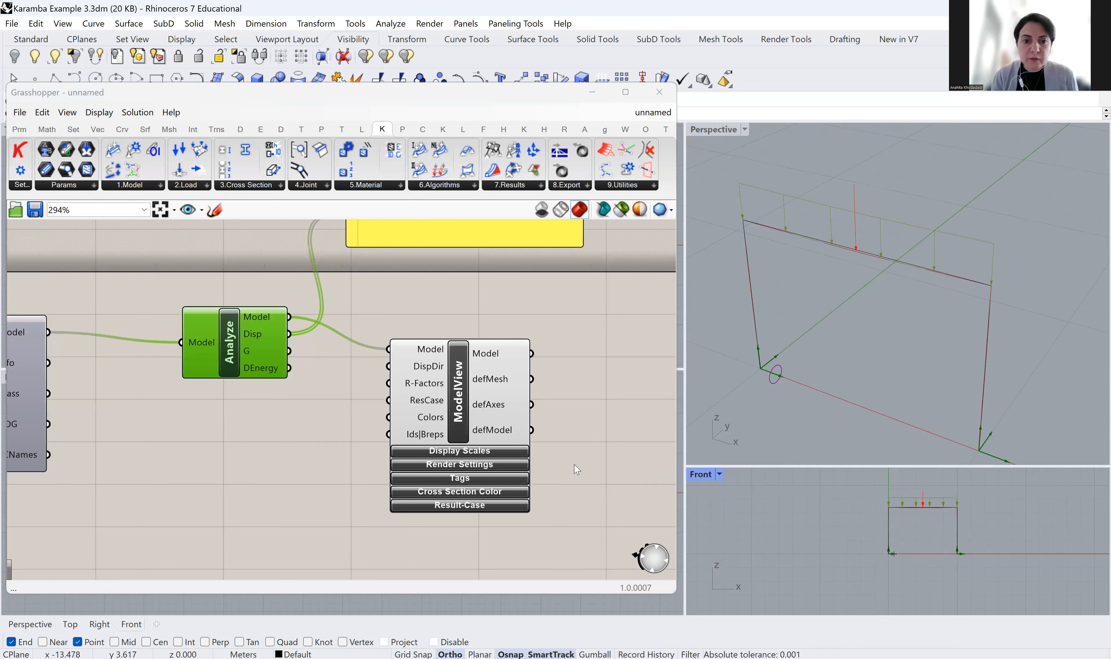
Set ModelView's Deformation display scale slider to 200, then collapse Display Scales
right_click_drag(497, 452, 402, 309)
left_click(402, 309)
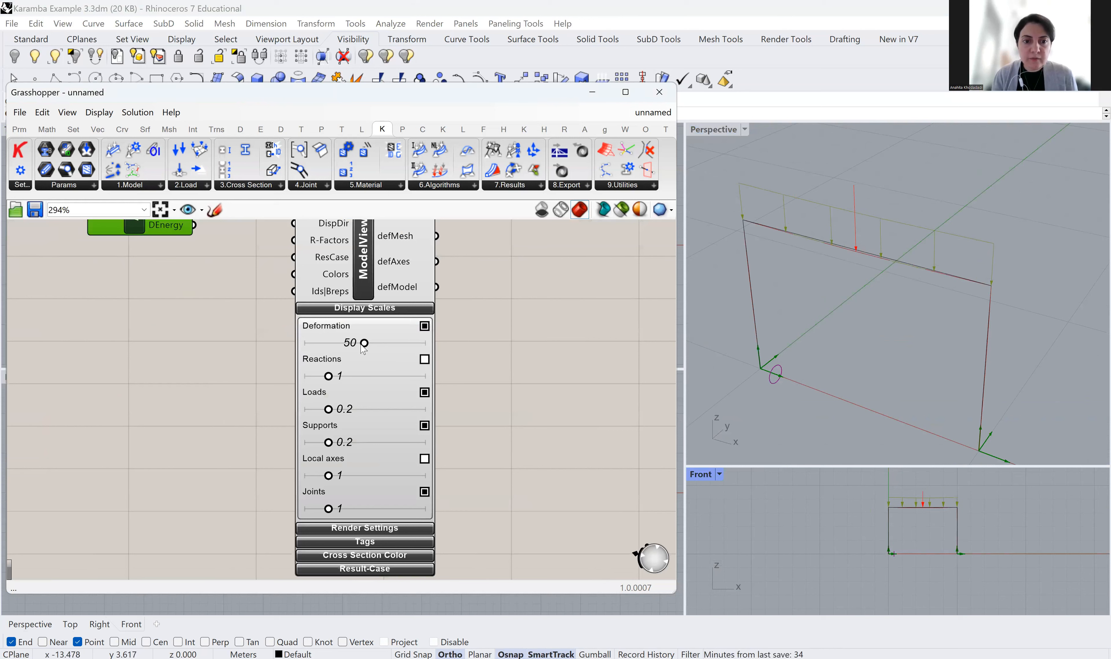
mouse_move(366, 349)
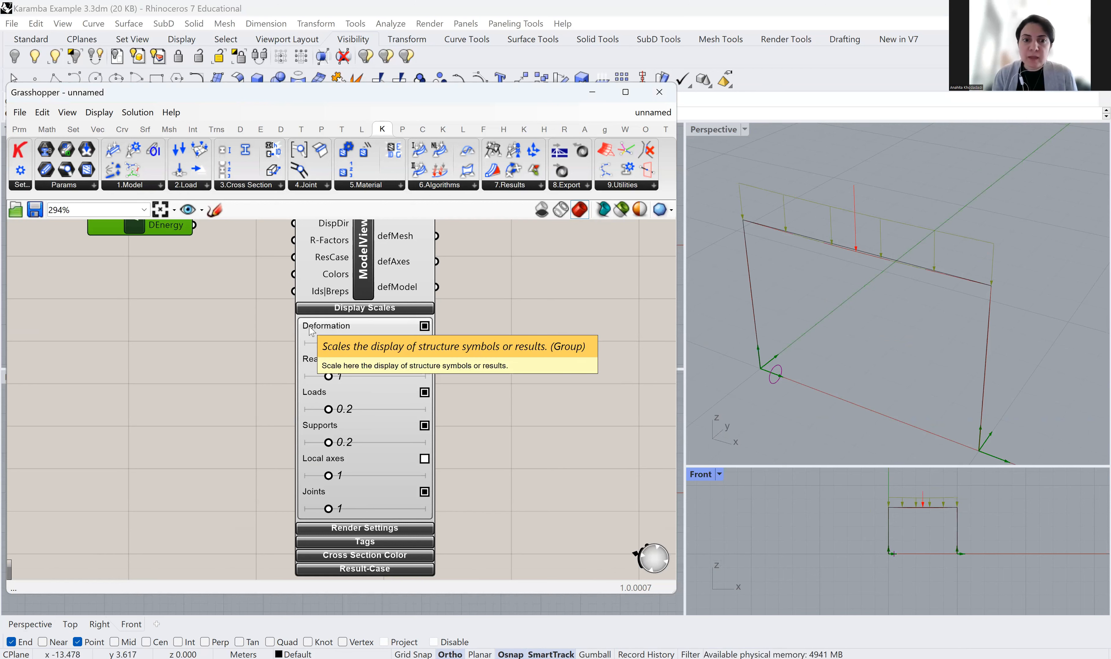
left_click_drag(364, 342, 433, 350)
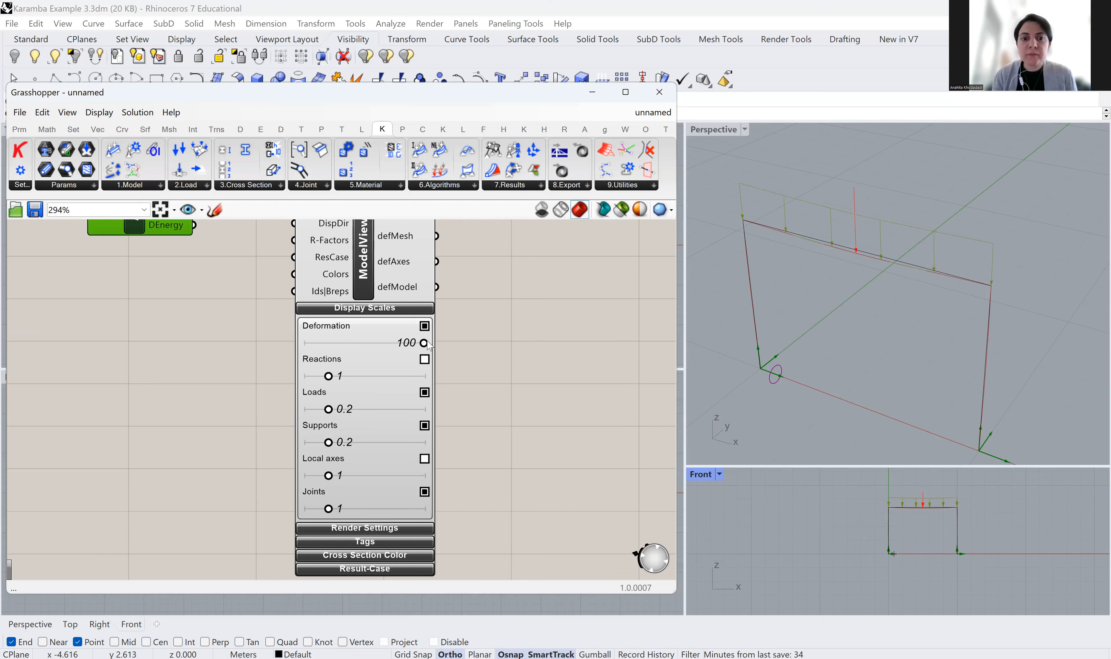
mouse_move(427, 349)
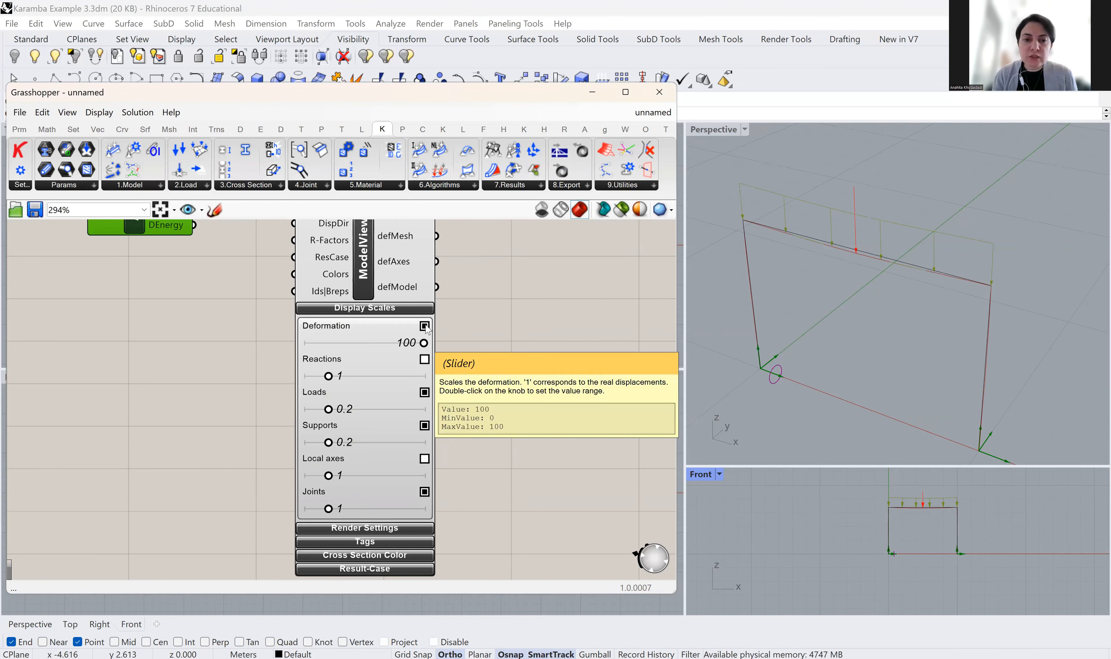
left_click_drag(424, 343, 422, 345)
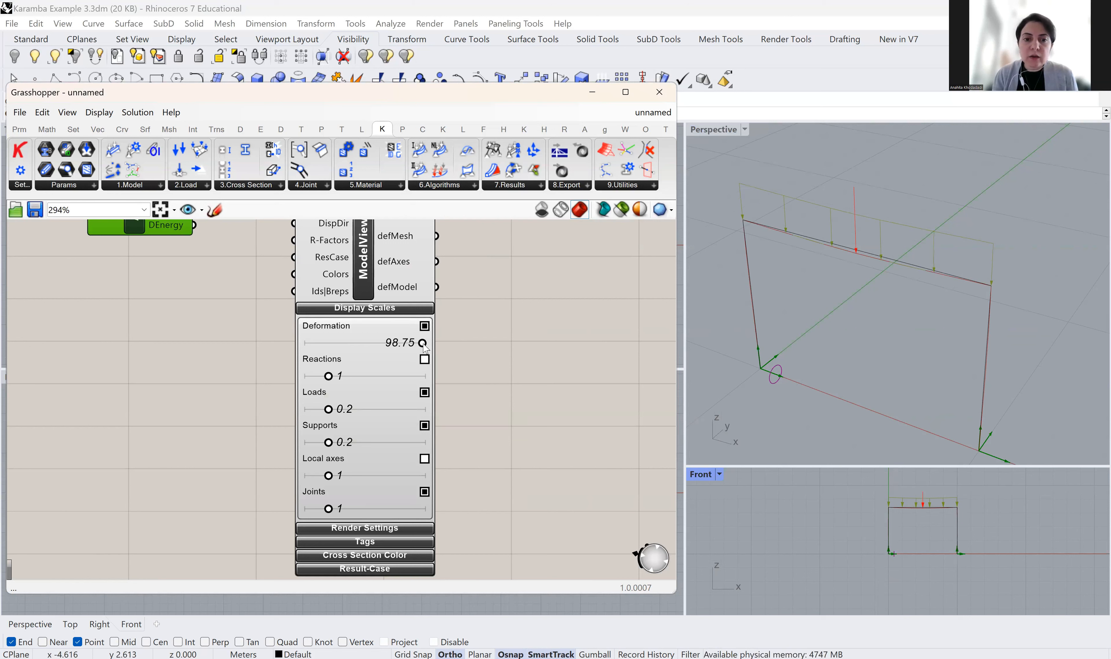
double_click(423, 344)
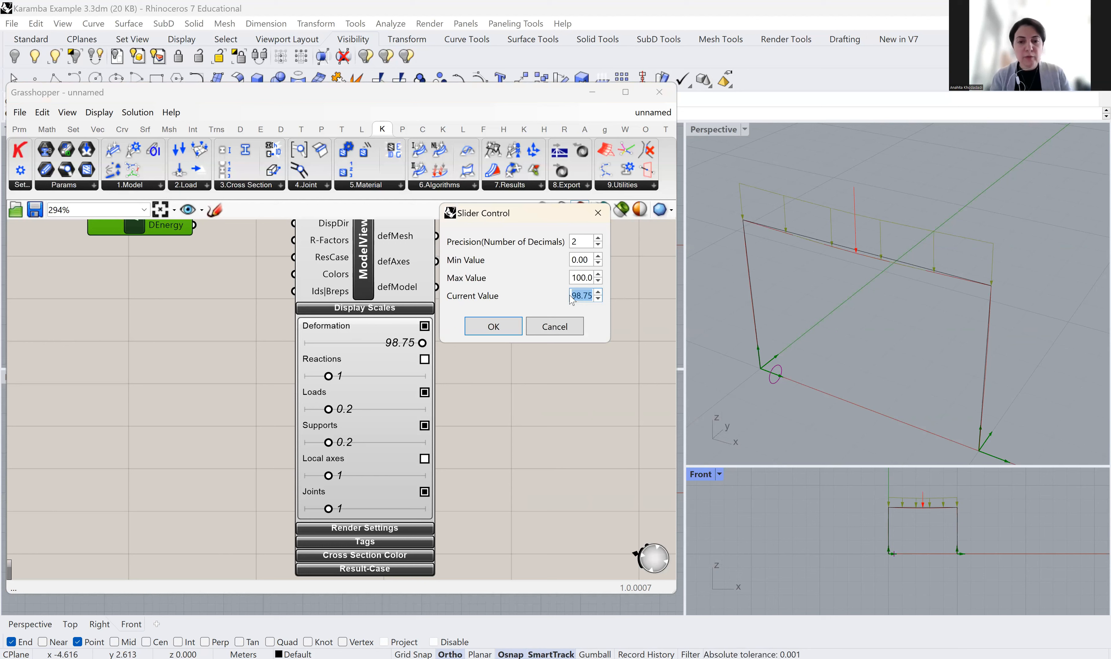
type("200")
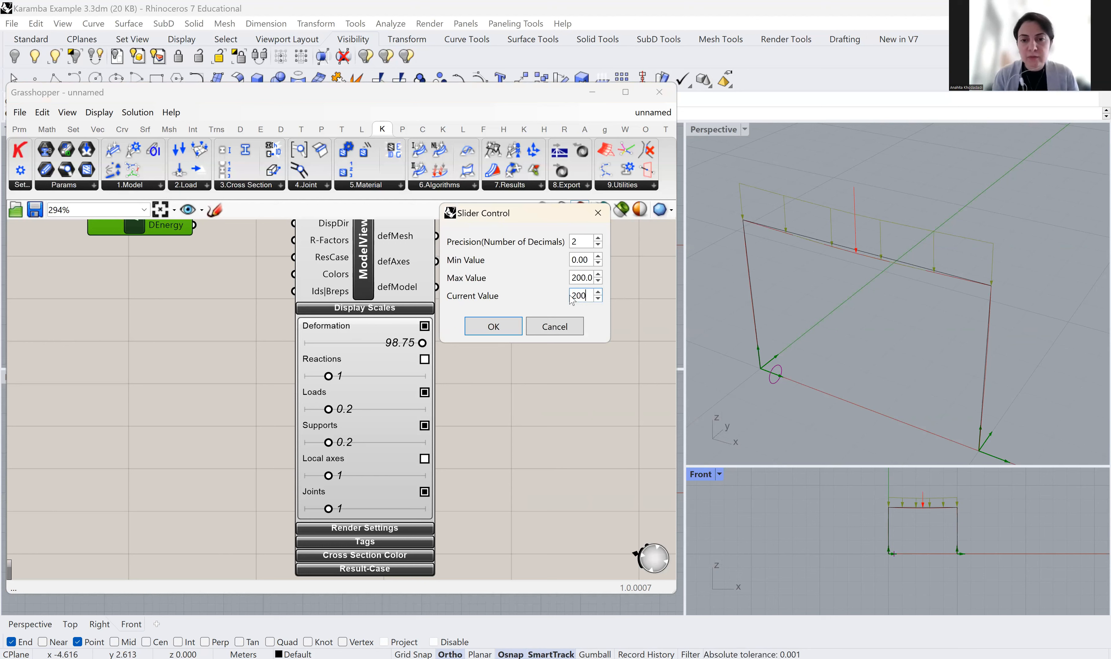
left_click(492, 333)
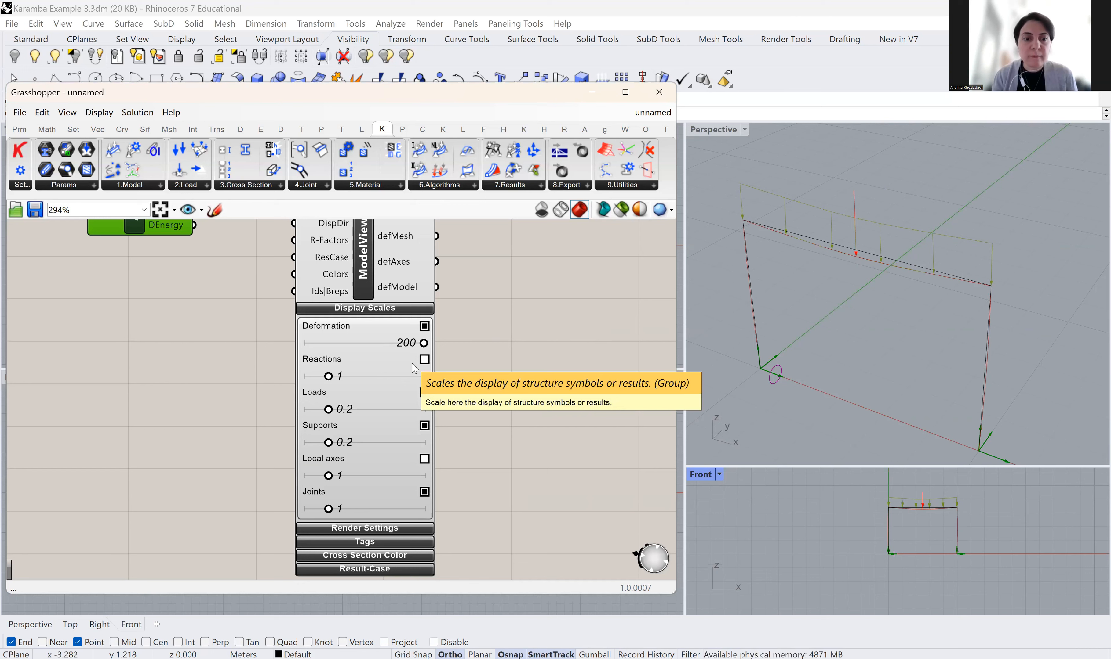
scroll(388, 302, "down", 1)
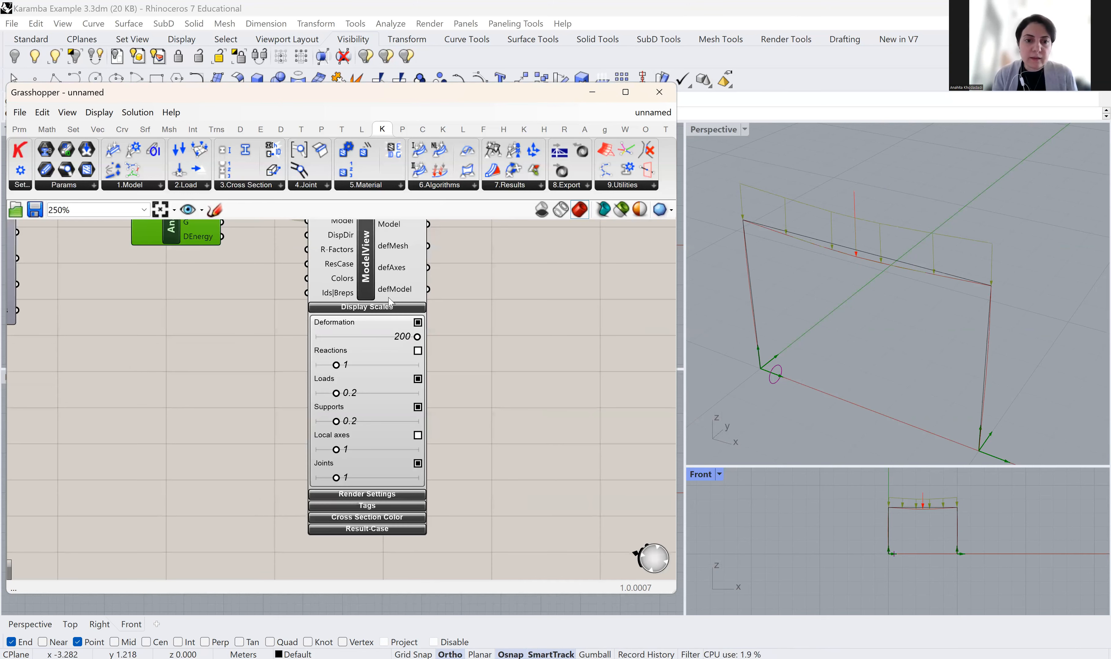
left_click(390, 308)
Review ModelView's Cross Section Color options (colour by element) and its Result-Case choice
left_click(367, 319)
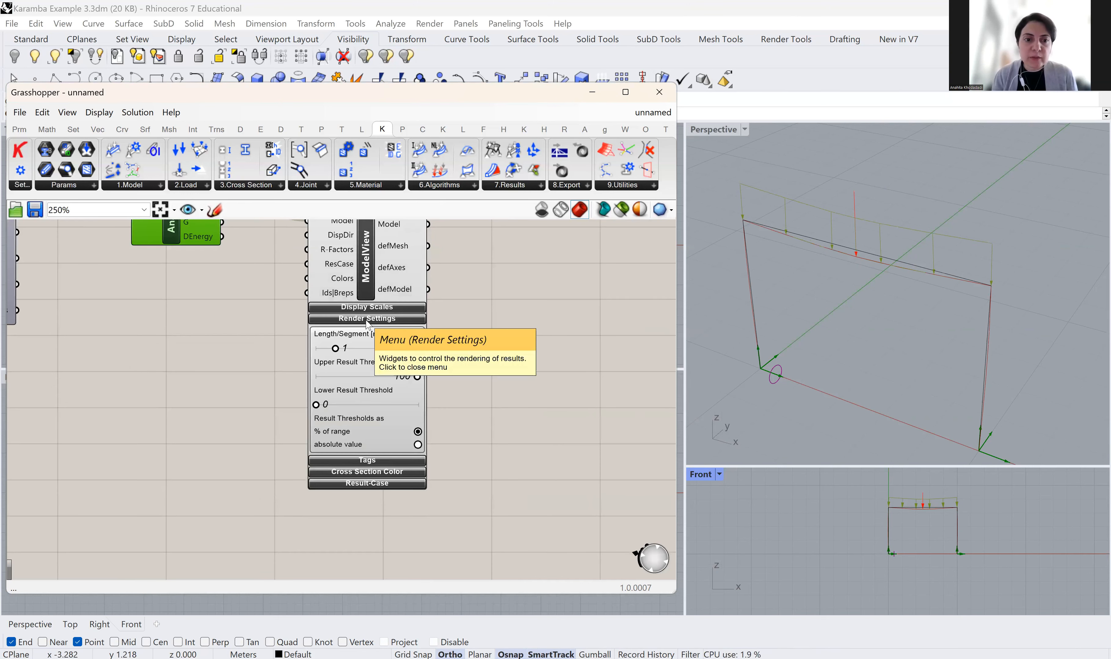
scroll(355, 360, "up", 1)
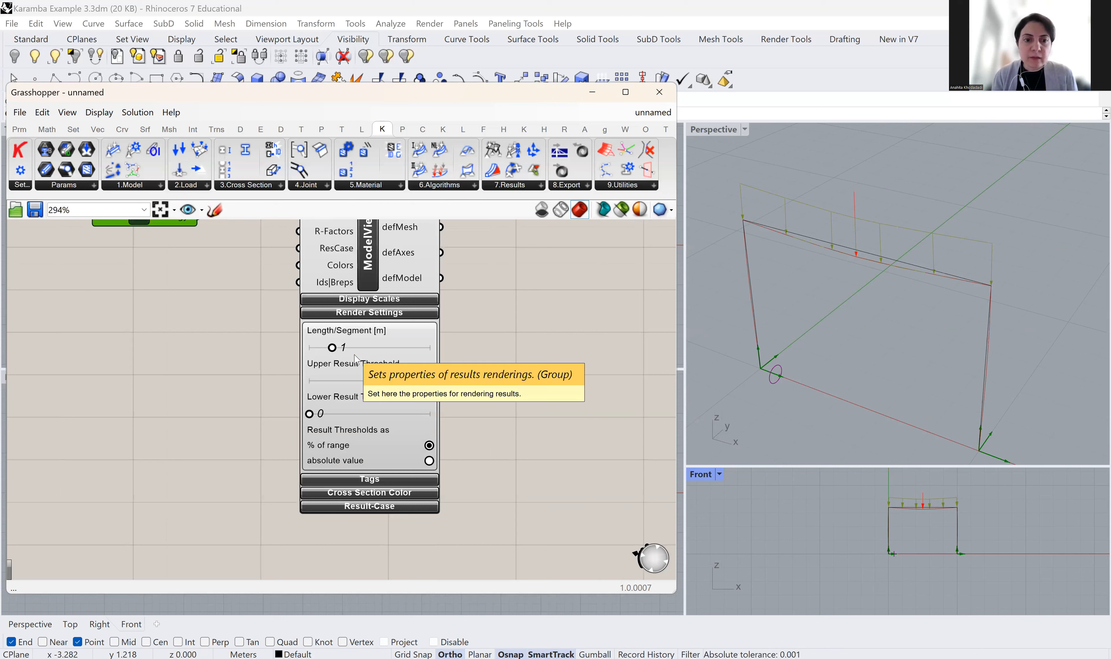
left_click(381, 314)
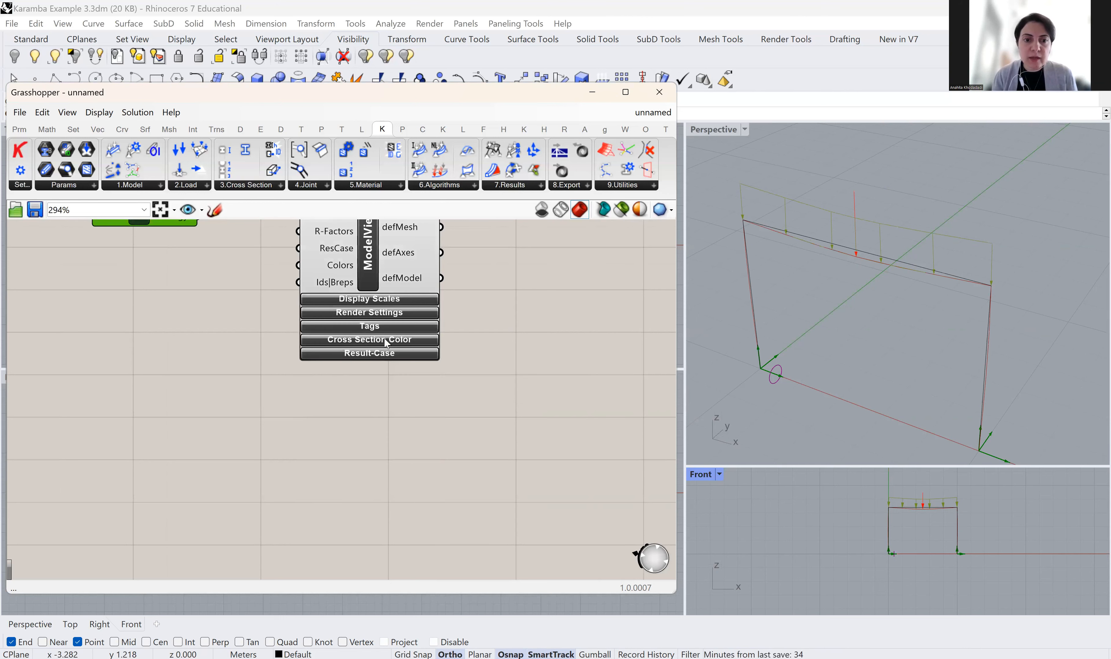
left_click(385, 339)
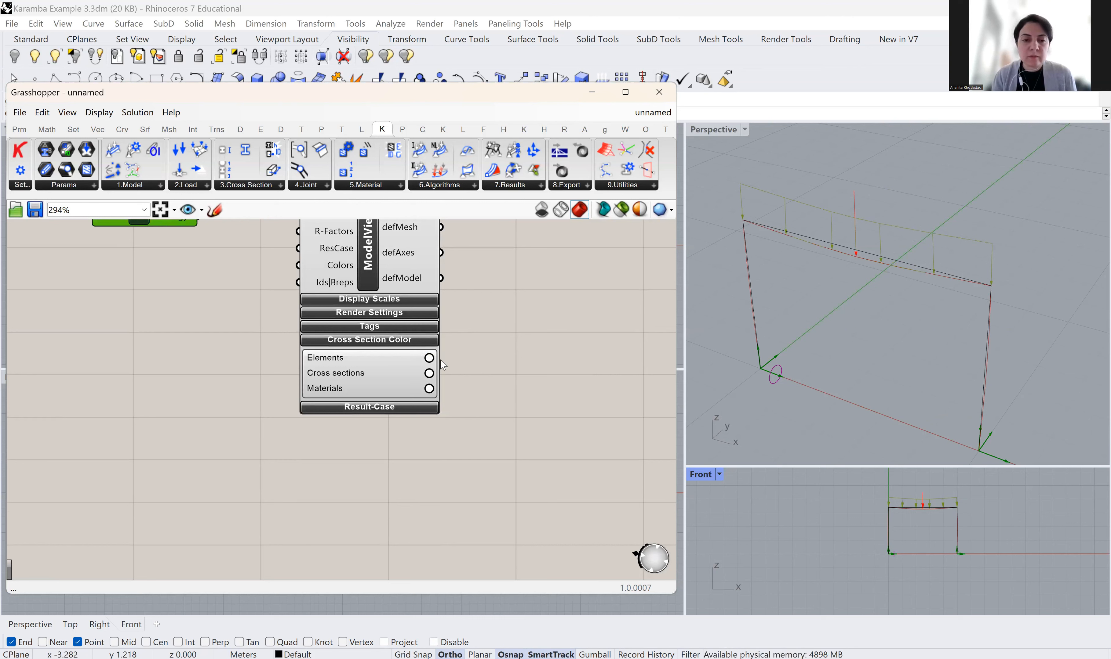
left_click(429, 359)
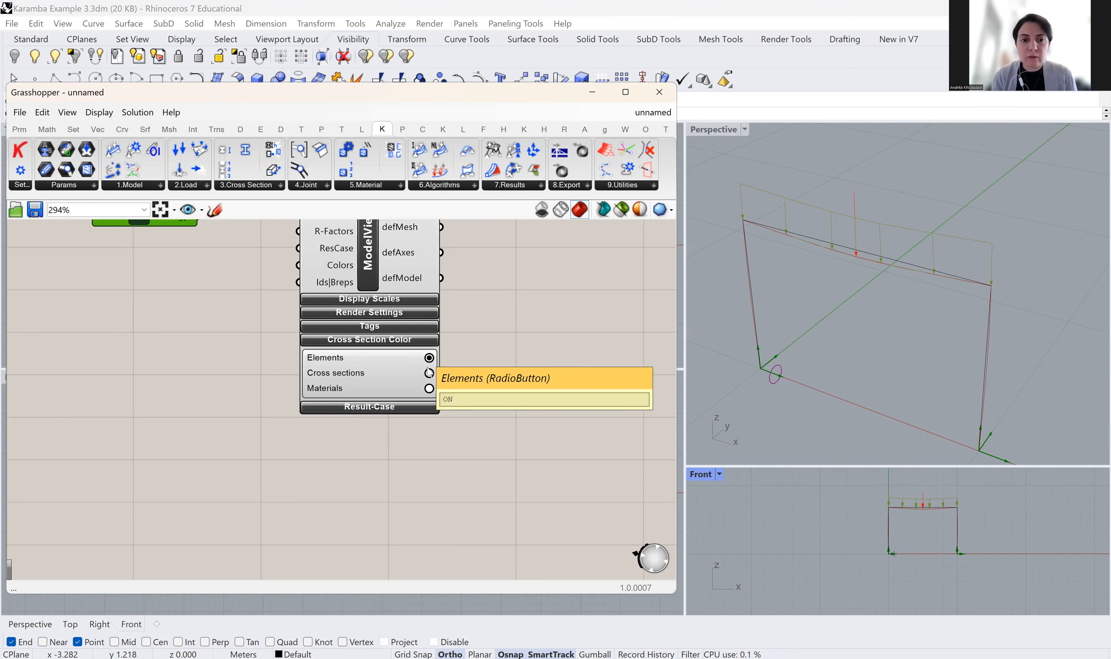
left_click(429, 390)
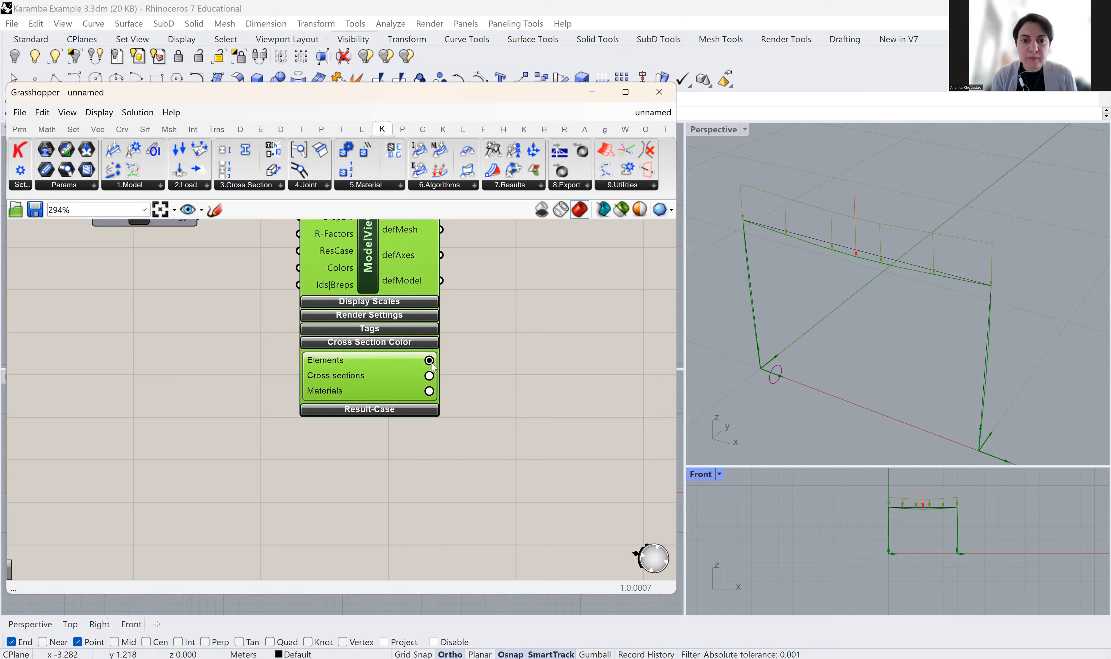
left_click(366, 343)
left_click(381, 360)
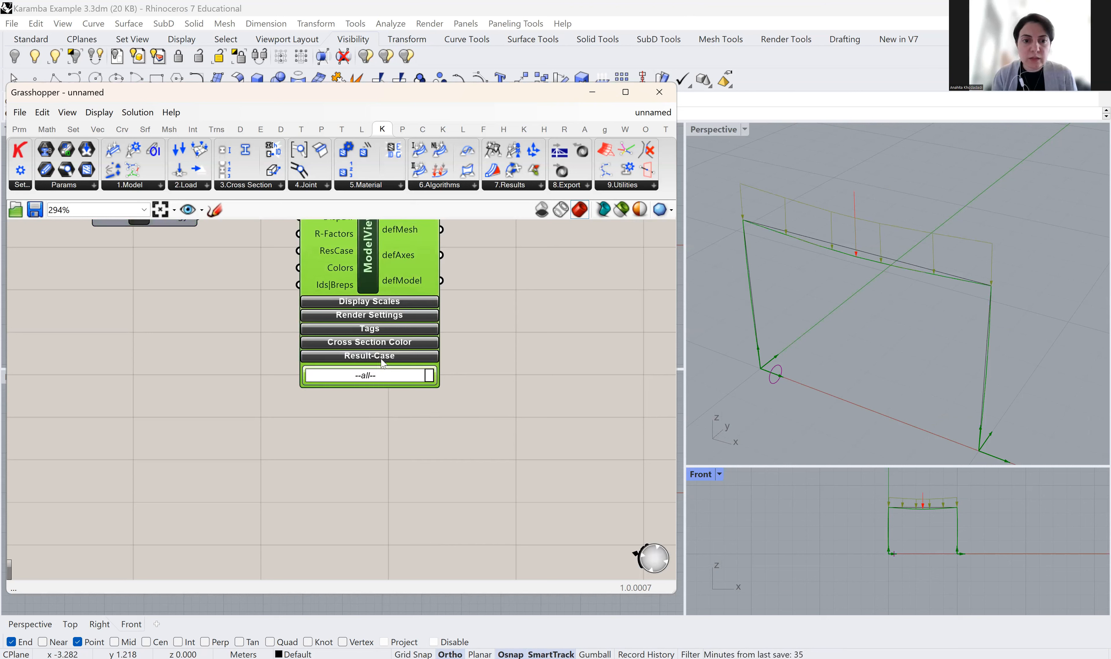
left_click(424, 356)
scroll(432, 358, "down", 2)
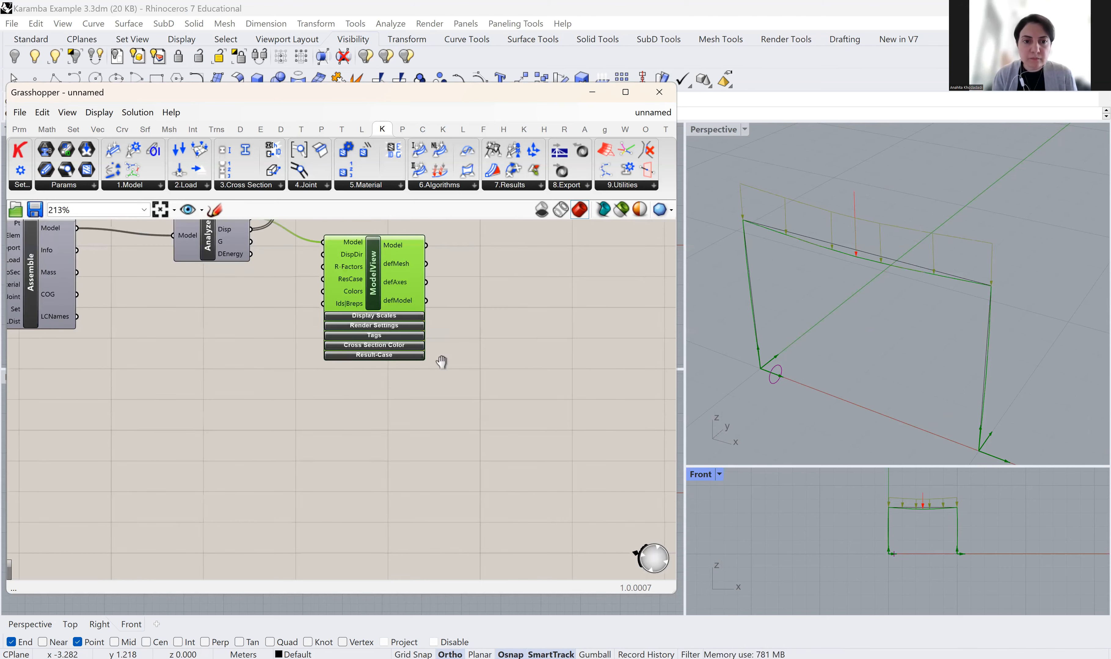
scroll(441, 382, "up", 2)
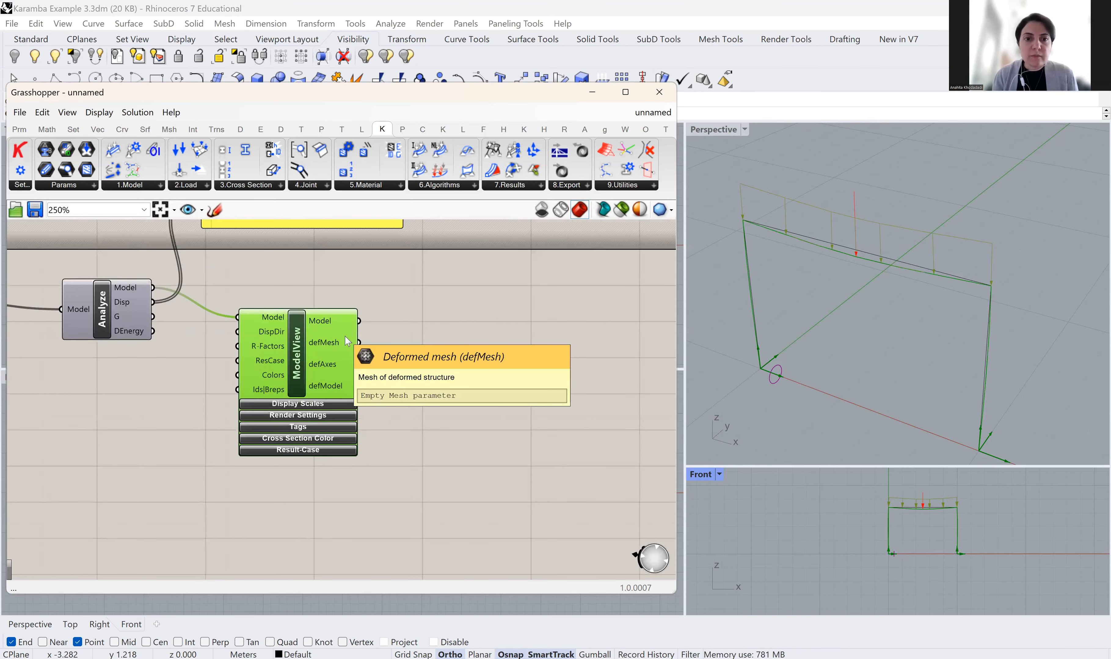
Expand ModelView's Display Scales sliders and show the Karamba 7.Results component list
left_click_drag(299, 343, 314, 307)
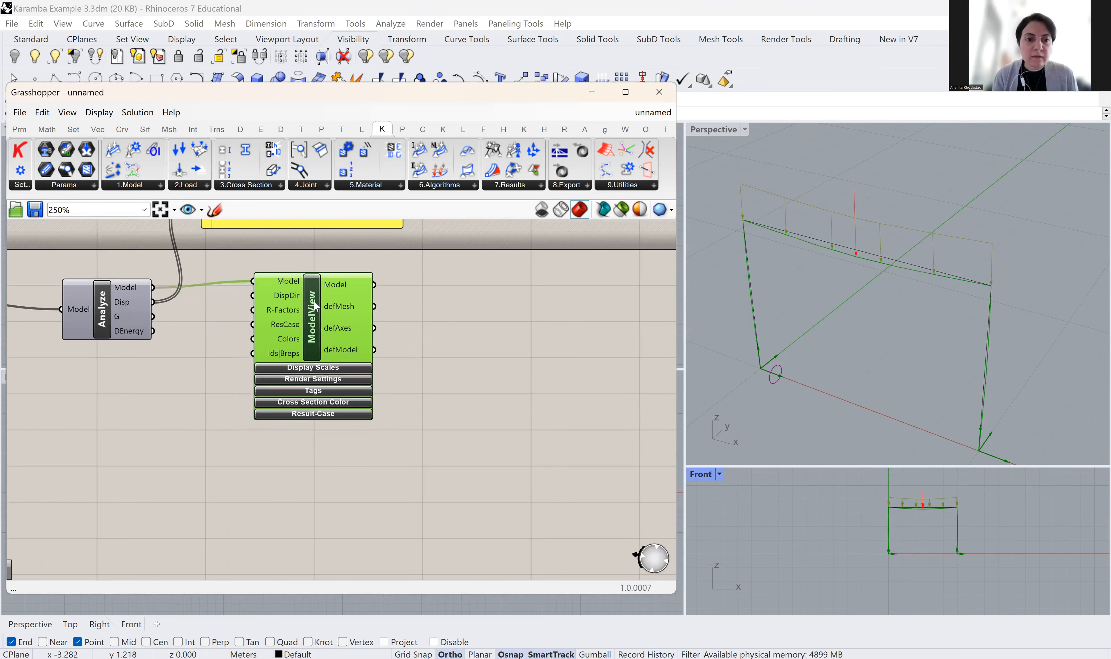
left_click(322, 368)
scroll(435, 381, "down", 2)
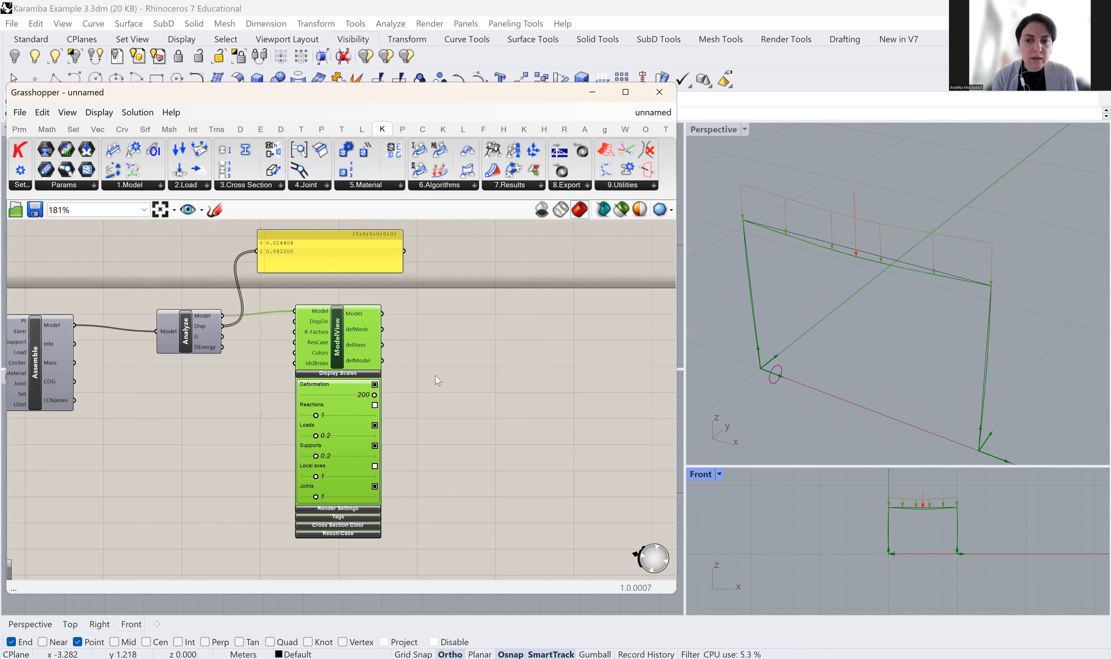
scroll(455, 381, "down", 1)
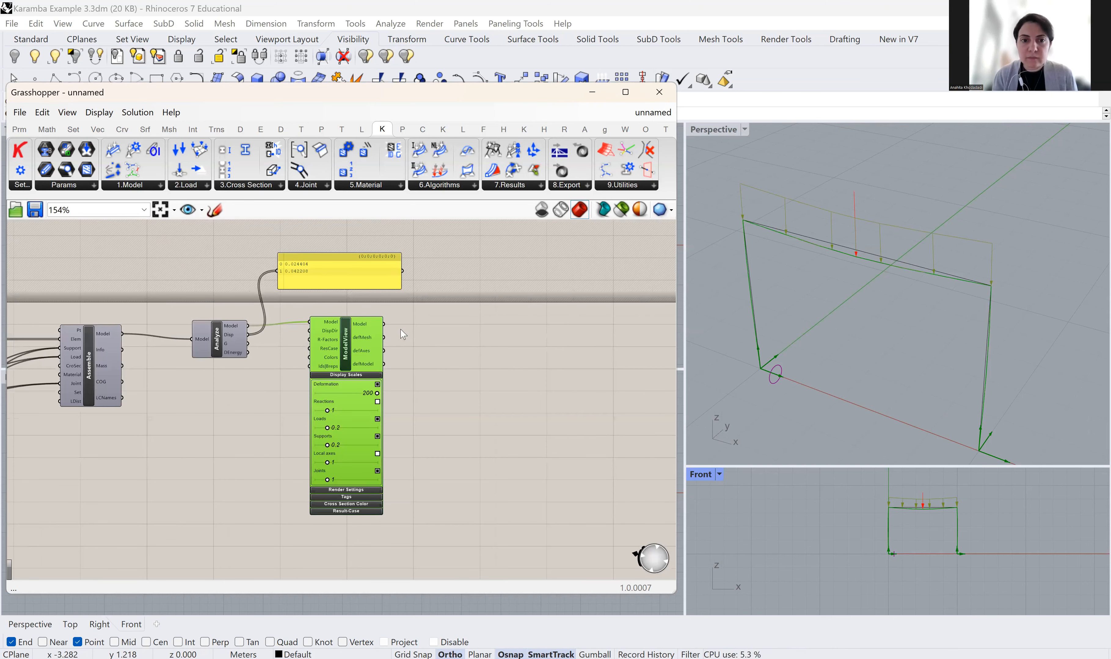
left_click(520, 188)
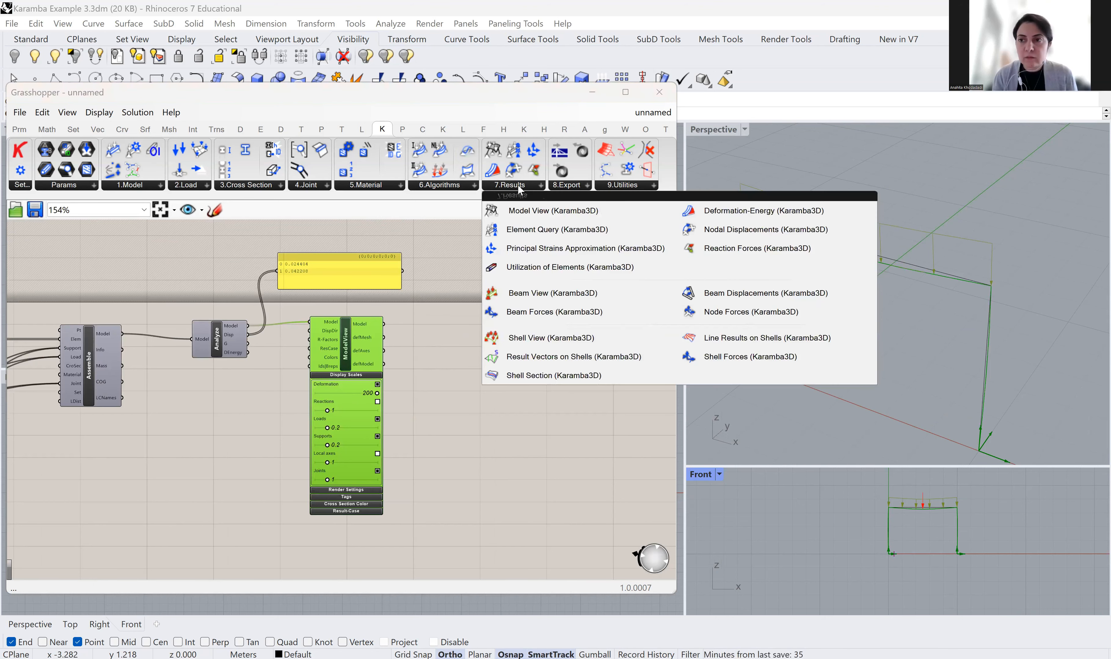
Place a Beam View component below ModelView, fed by its Model, with Render Settings expanded
left_click(524, 294)
scroll(433, 397, "down", 3)
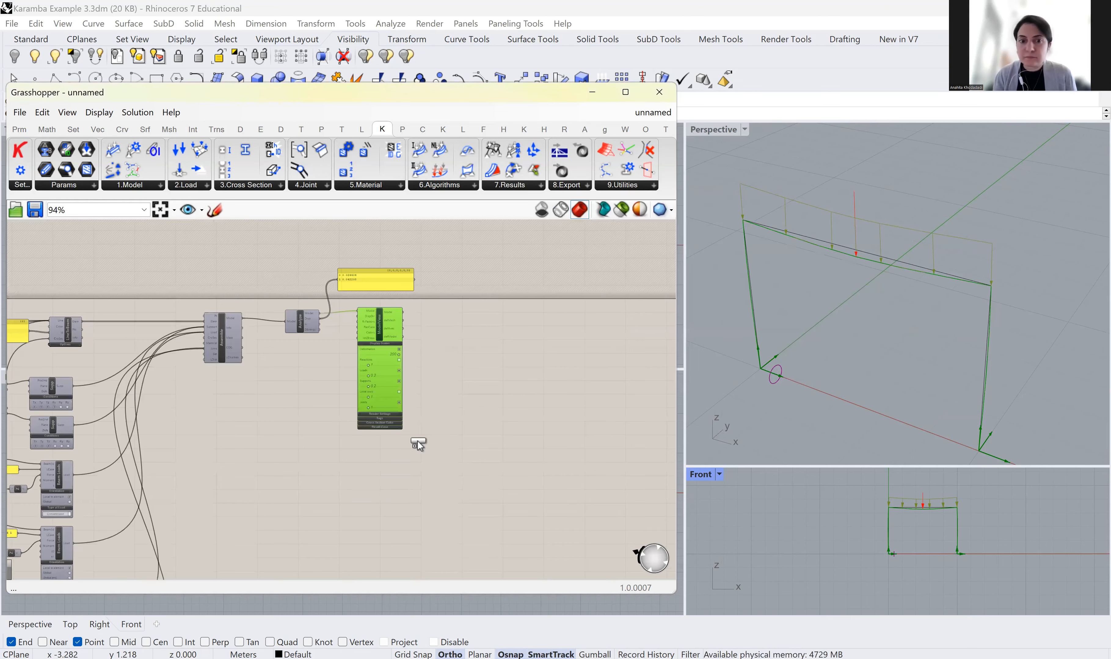
left_click(396, 462)
scroll(393, 469, "up", 4)
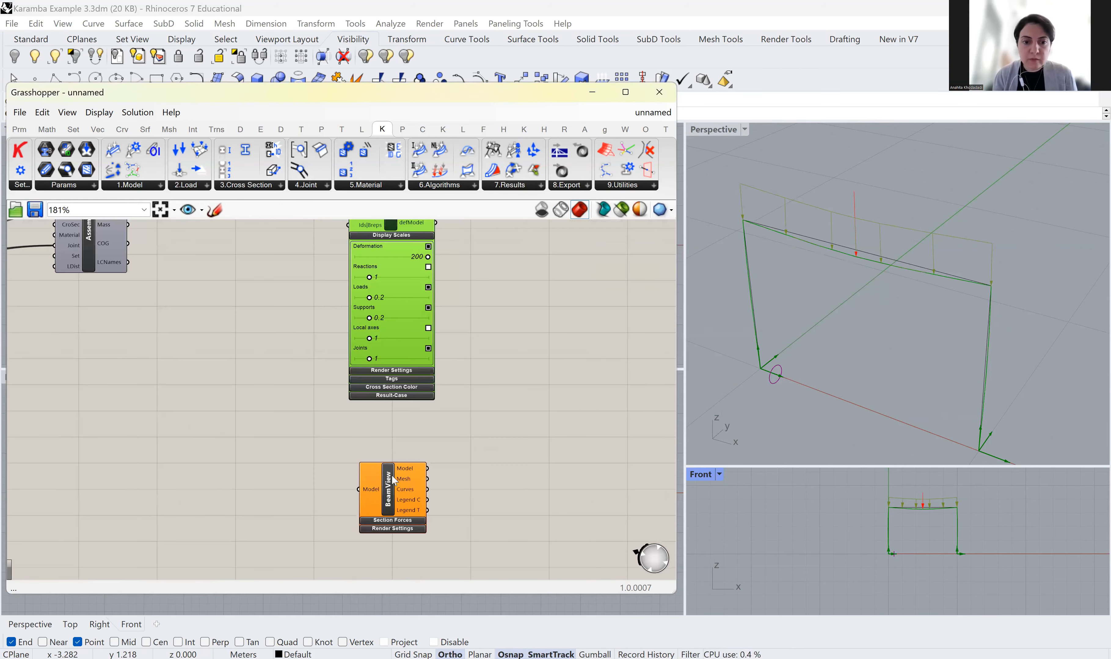
scroll(392, 479, "down", 4)
scroll(383, 477, "up", 4)
left_click_drag(397, 487, 393, 458)
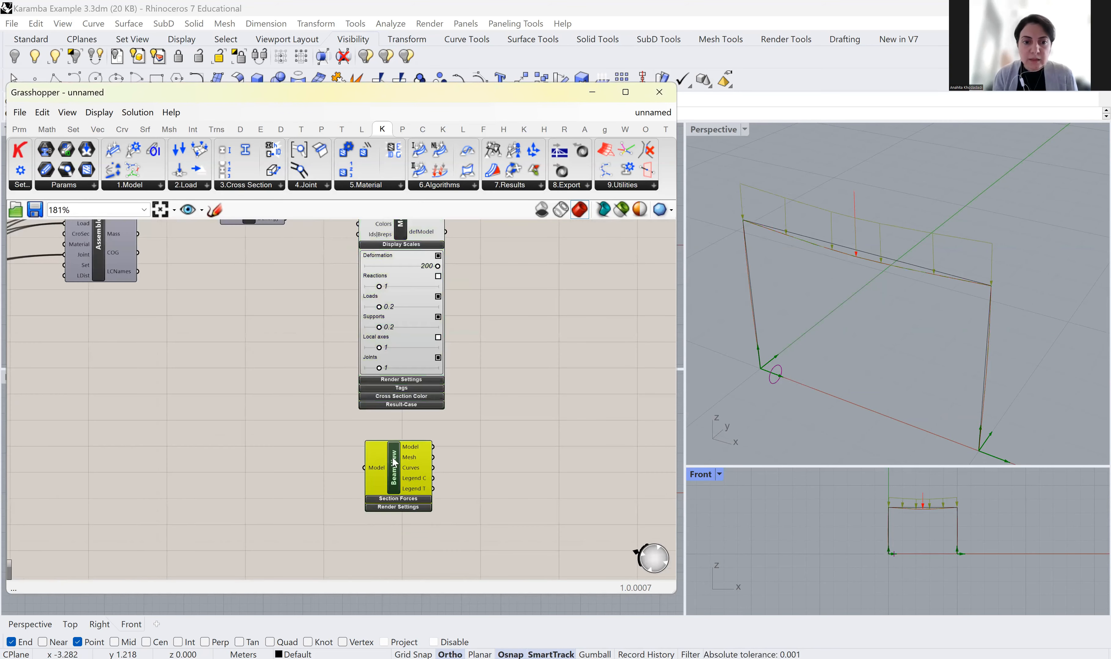
scroll(388, 464, "down", 3)
scroll(322, 296, "up", 4)
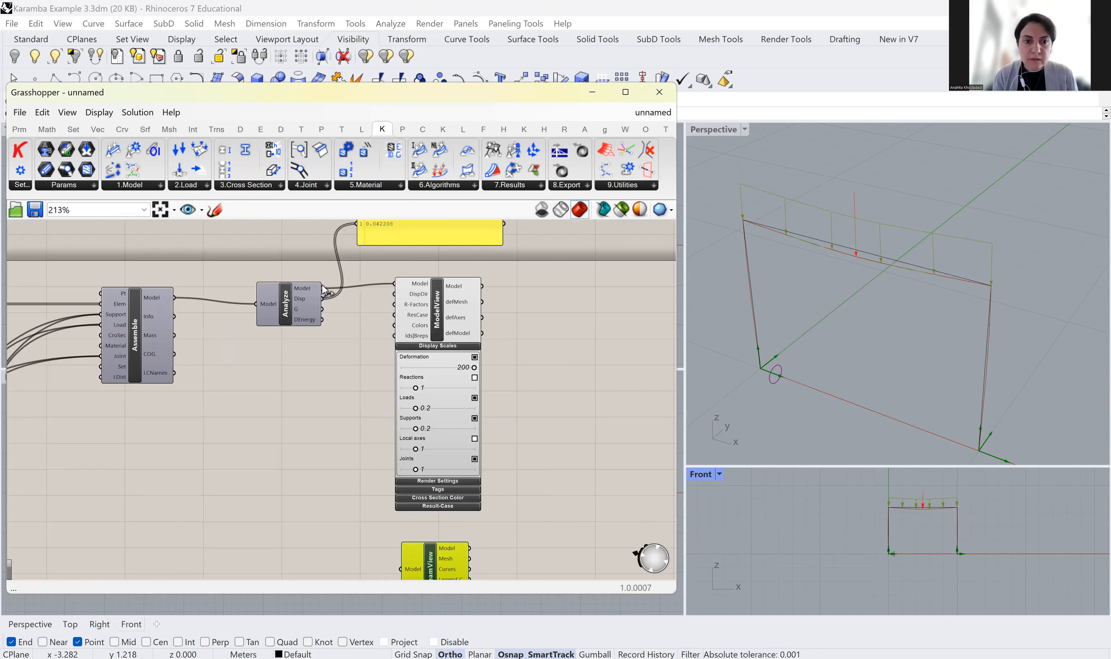
scroll(374, 468, "down", 4)
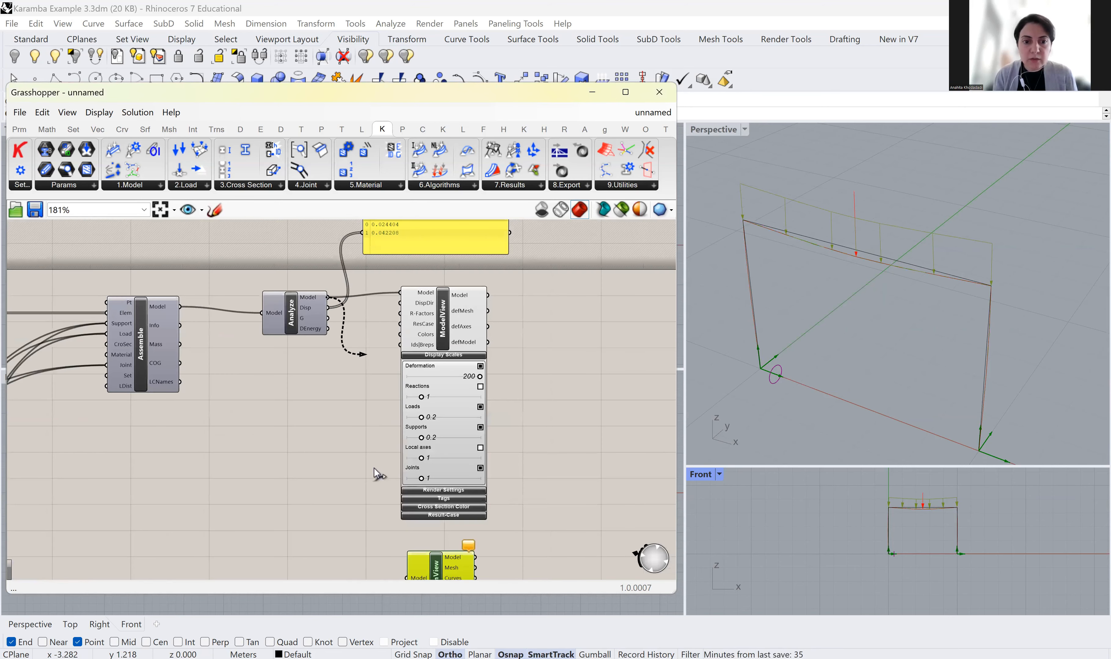
scroll(466, 481, "up", 5)
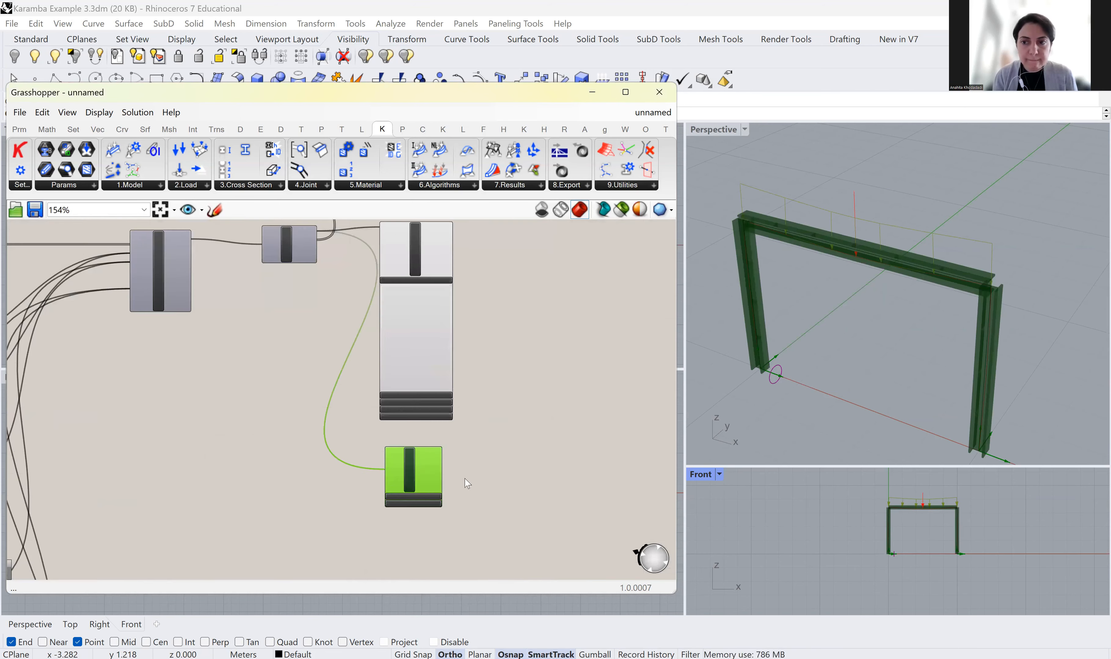
scroll(468, 475, "up", 1)
right_click_drag(468, 475, 428, 340)
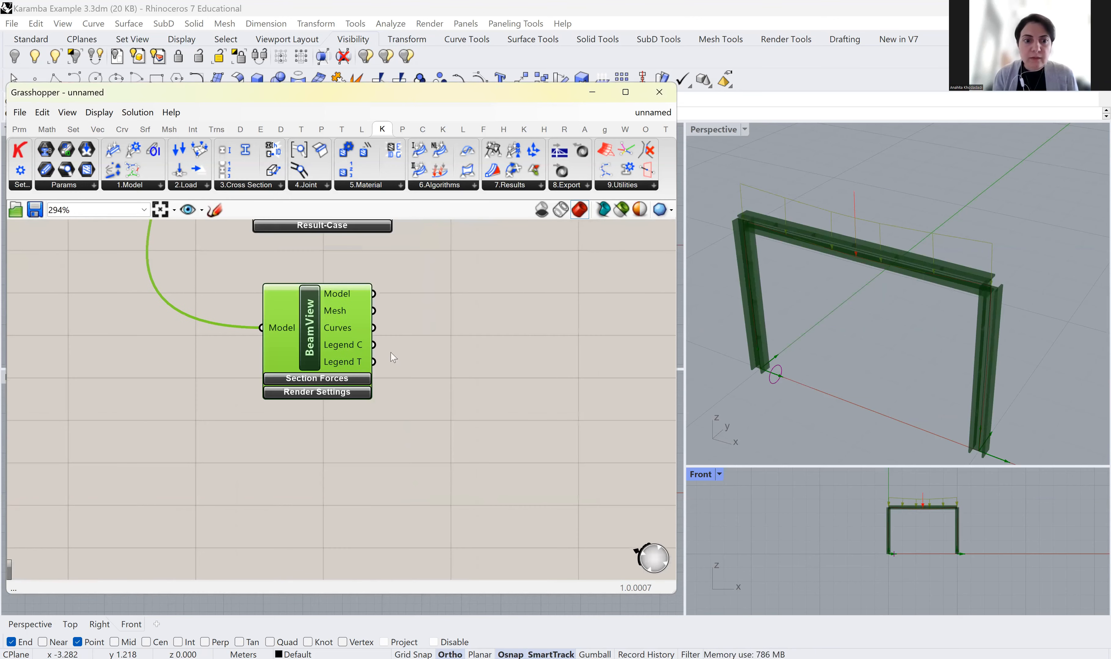
left_click(312, 394)
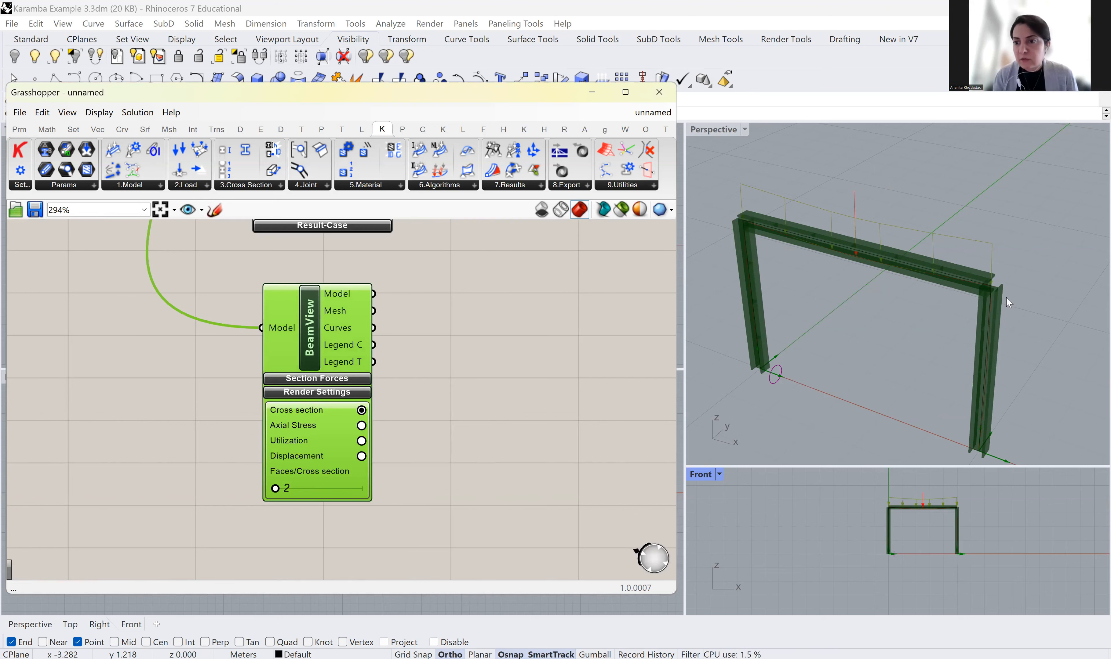
scroll(1006, 297, "up", 5)
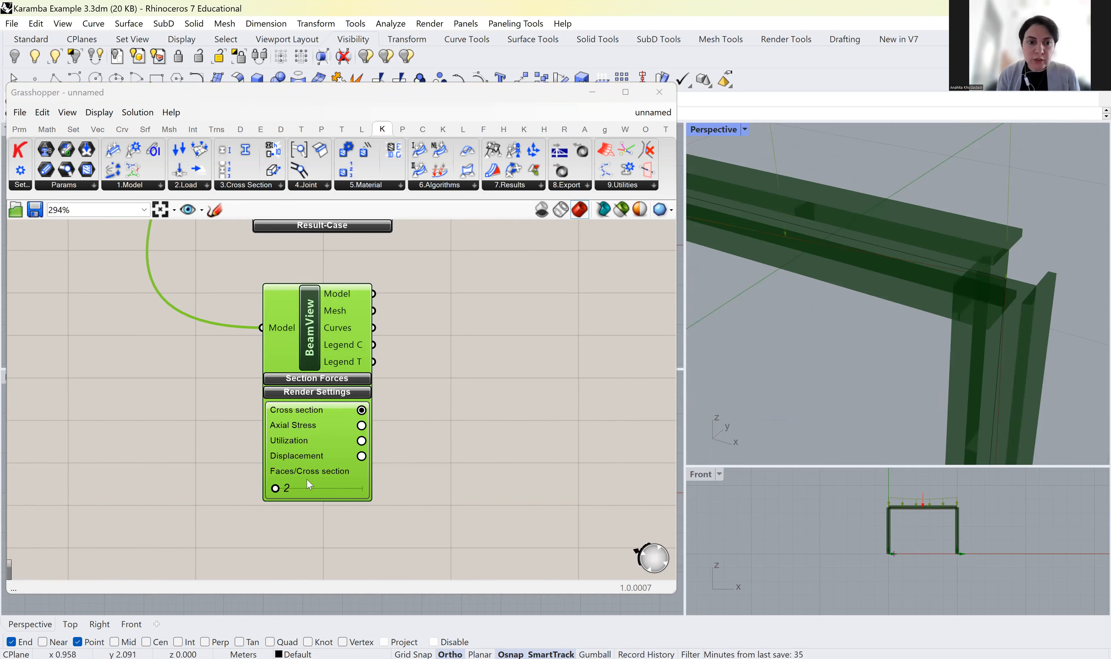
Colour BeamView's members by Axial Stress and inspect the red, white and blue result
left_click(363, 429)
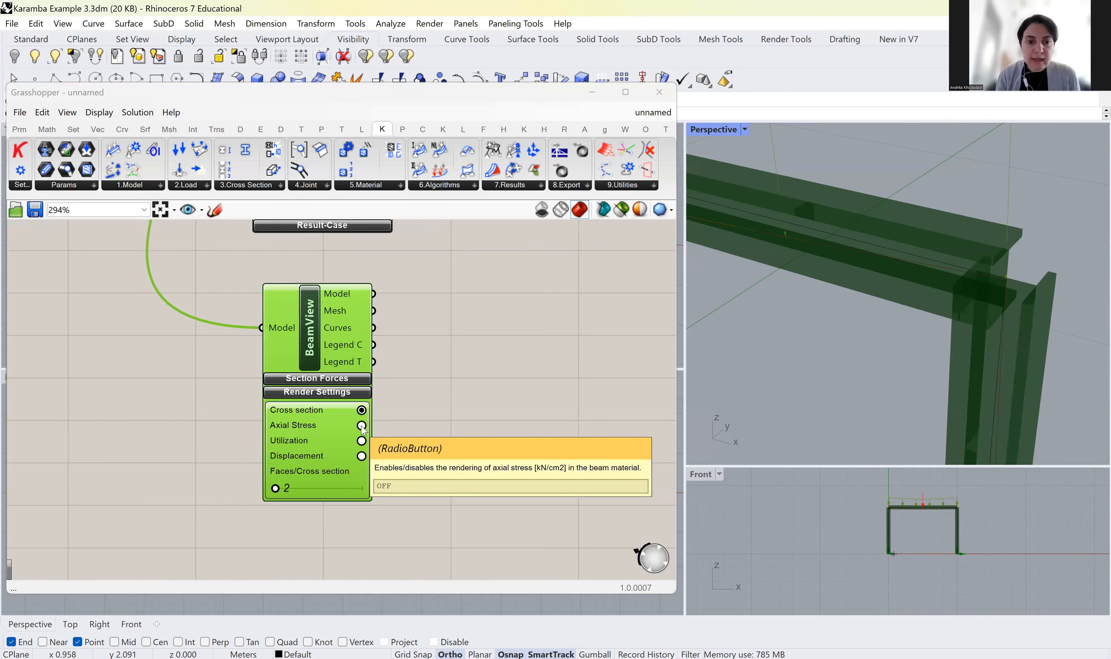
scroll(979, 279, "down", 5)
scroll(905, 248, "up", 5)
scroll(898, 234, "down", 3)
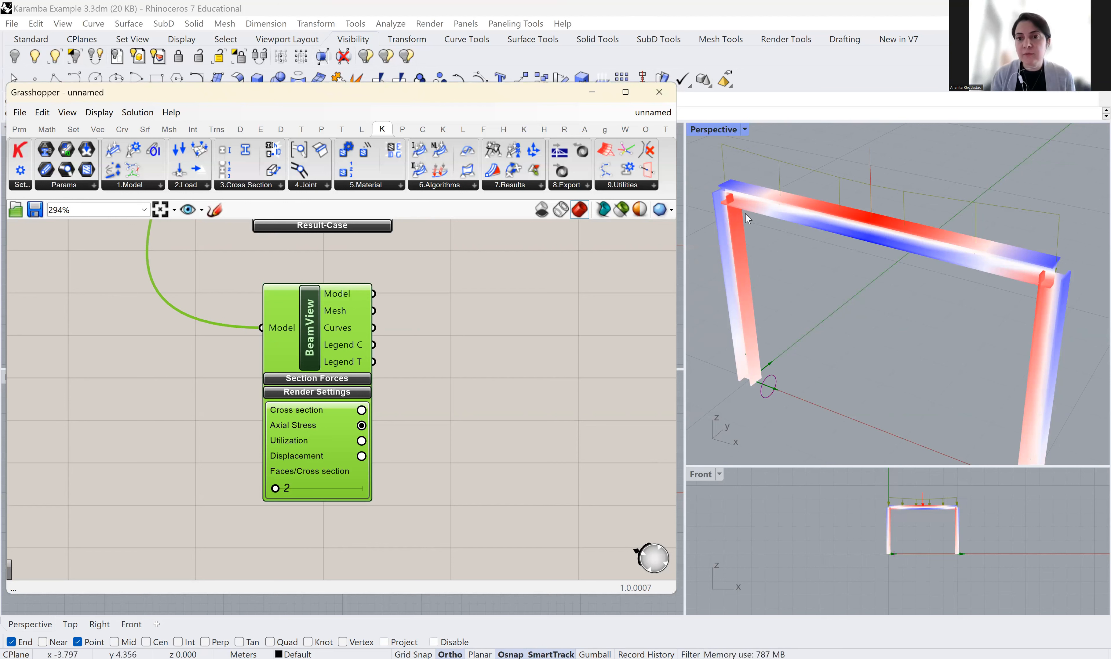
scroll(806, 232, "up", 3)
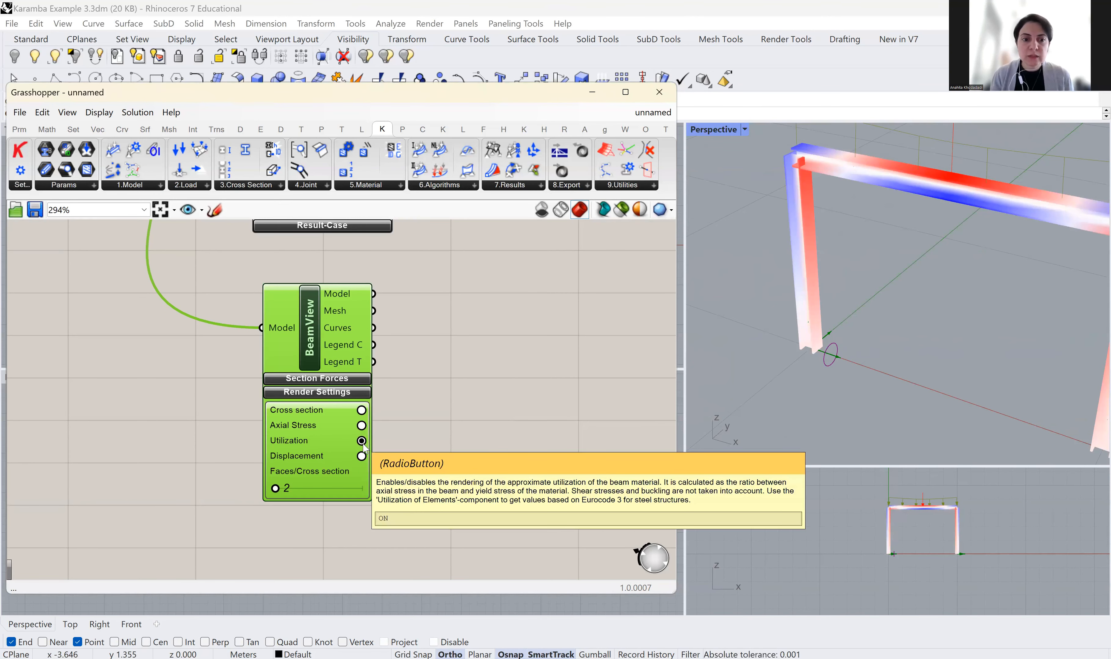
Switch BeamView's render colouring to Displacement, then deselect everything on the canvas
left_click(362, 457)
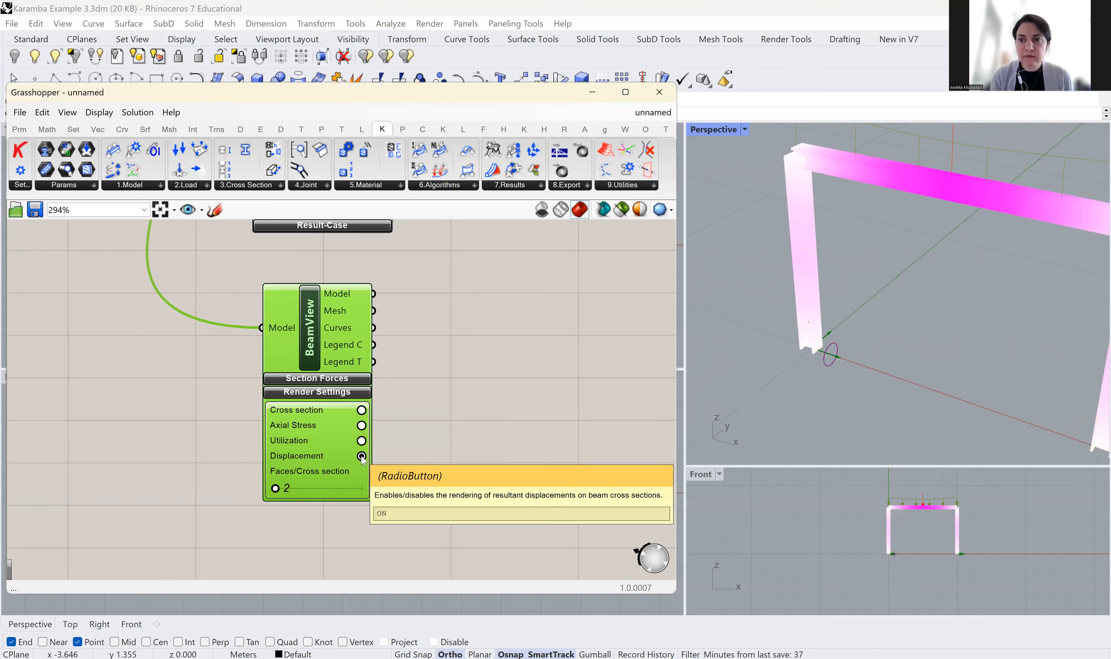
scroll(335, 388, "down", 4)
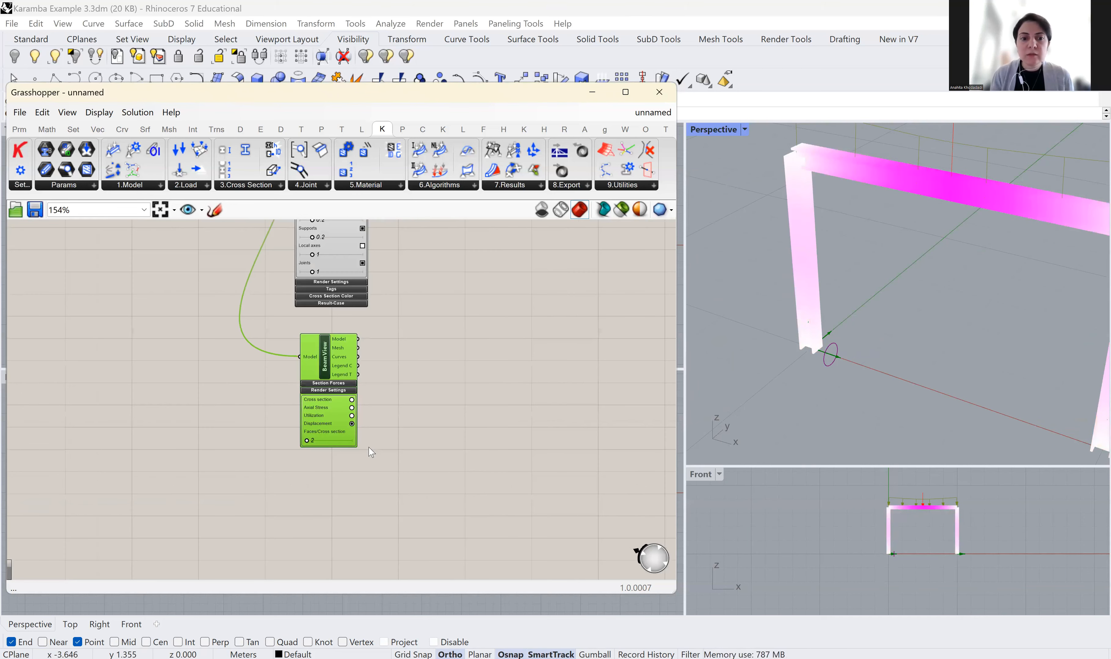
scroll(368, 447, "up", 4)
scroll(937, 320, "down", 6)
scroll(1004, 302, "up", 6)
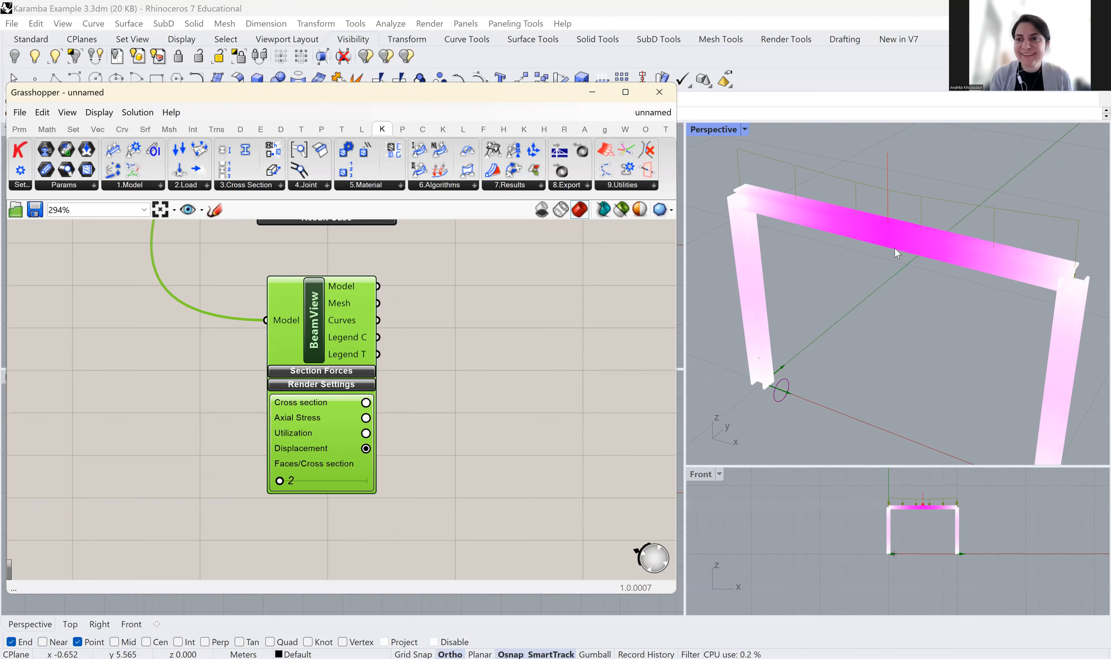
scroll(375, 453, "up", 2)
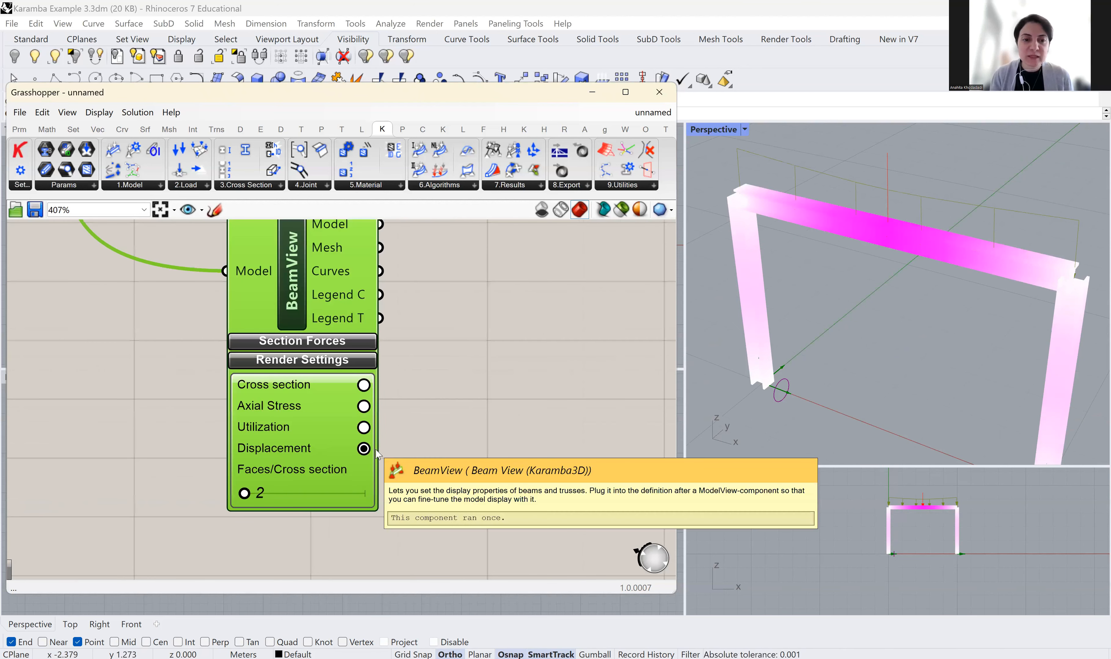
scroll(394, 439, "down", 2)
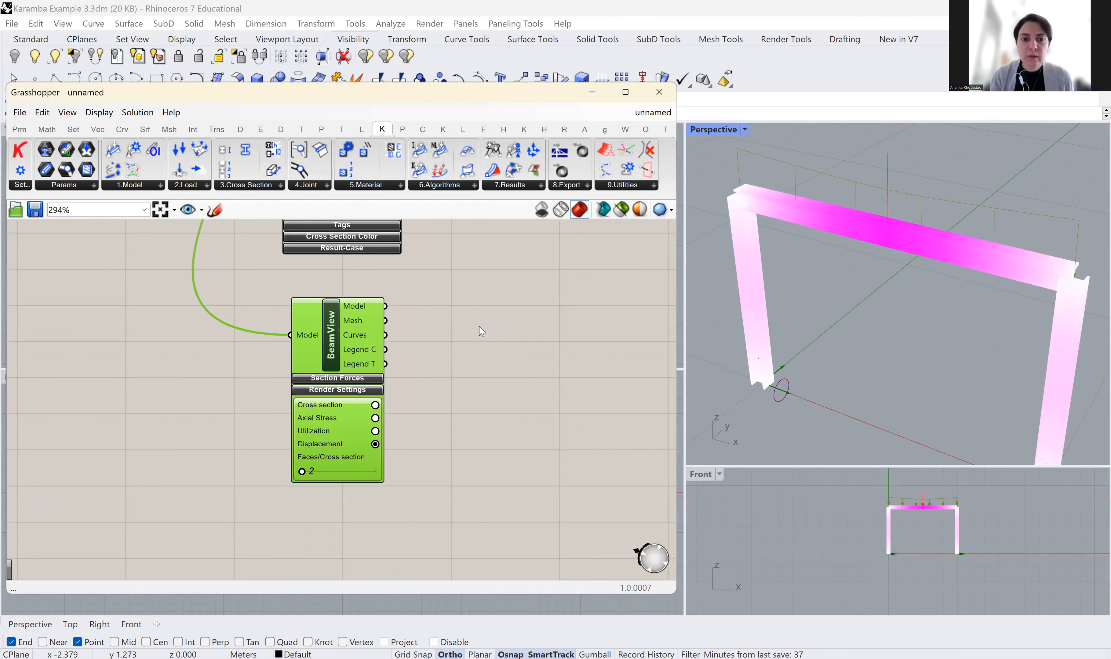
scroll(479, 328, "up", 1)
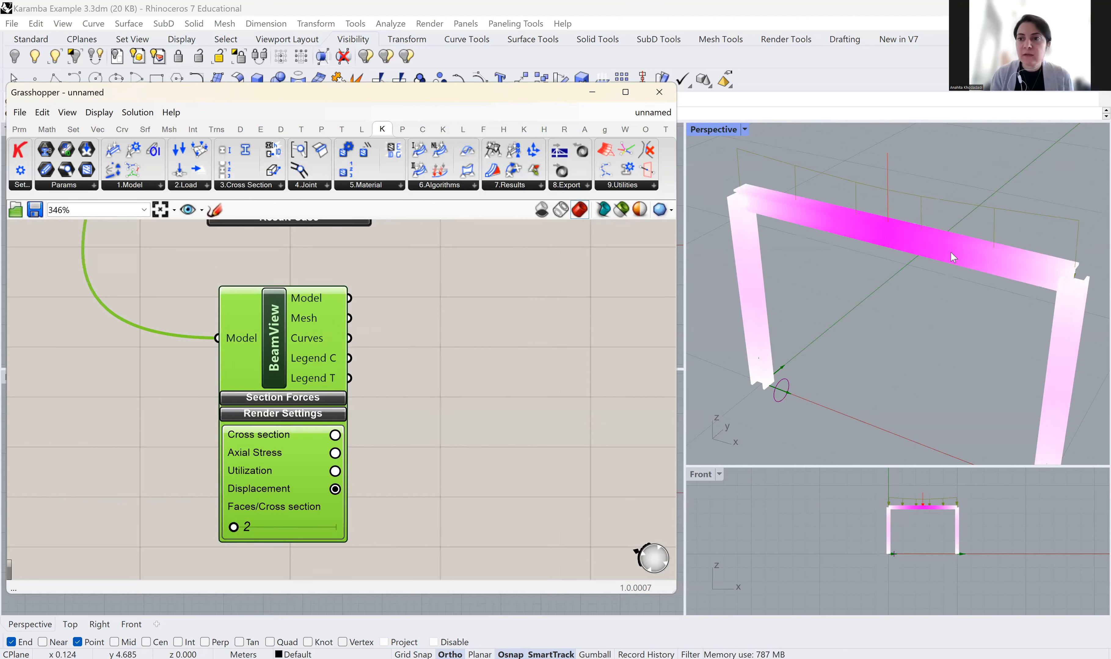
left_click(432, 368)
Add a Legend wired to BeamView's Legend C and Legend T, stretched tall to read displacements
double_click(432, 367)
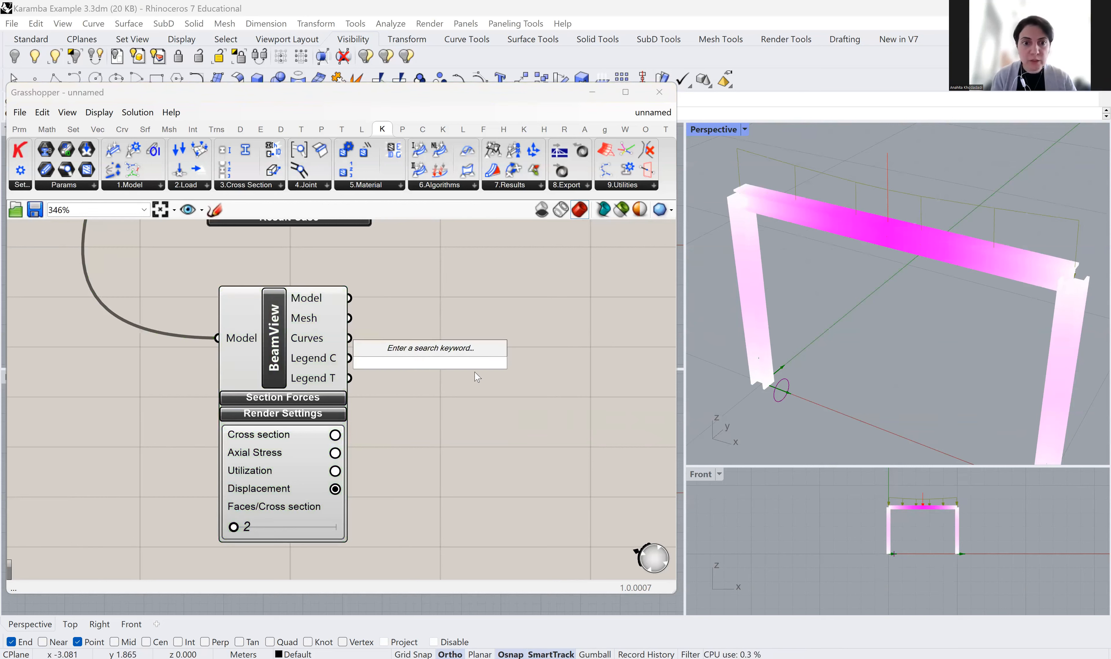
type("lege")
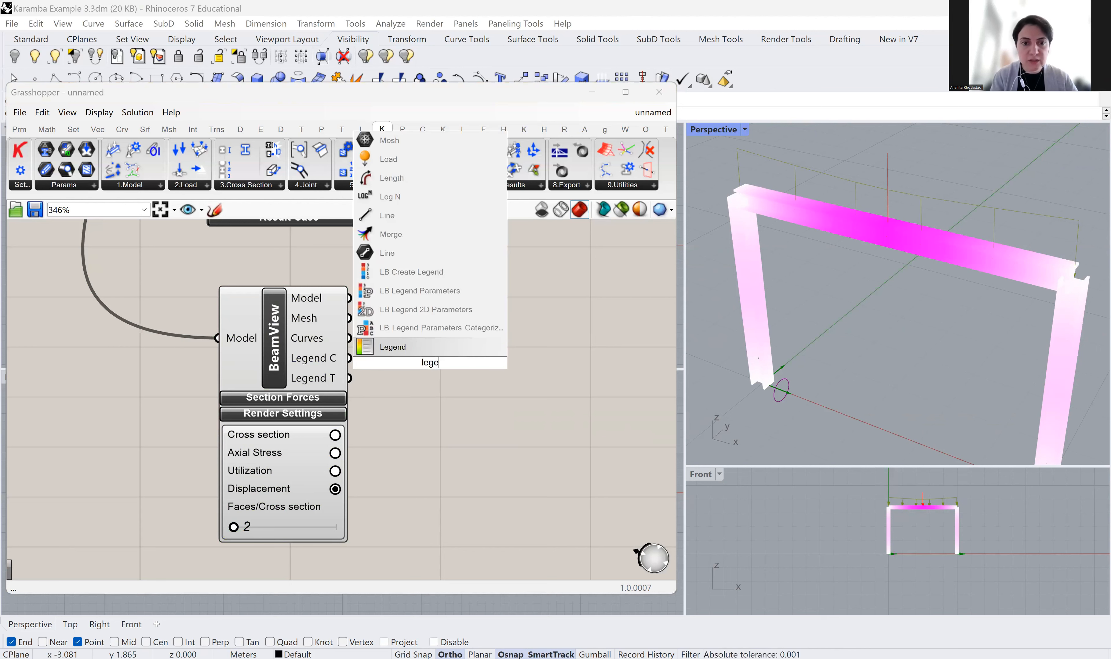
left_click(460, 347)
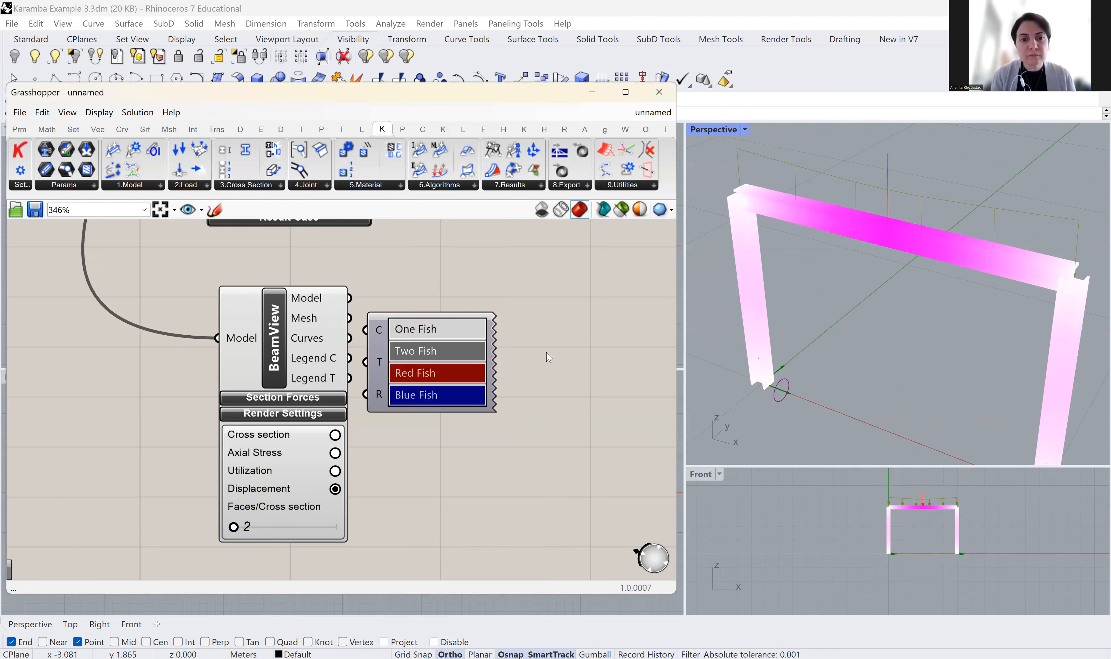
left_click_drag(461, 354, 547, 349)
left_click_drag(350, 358, 454, 322)
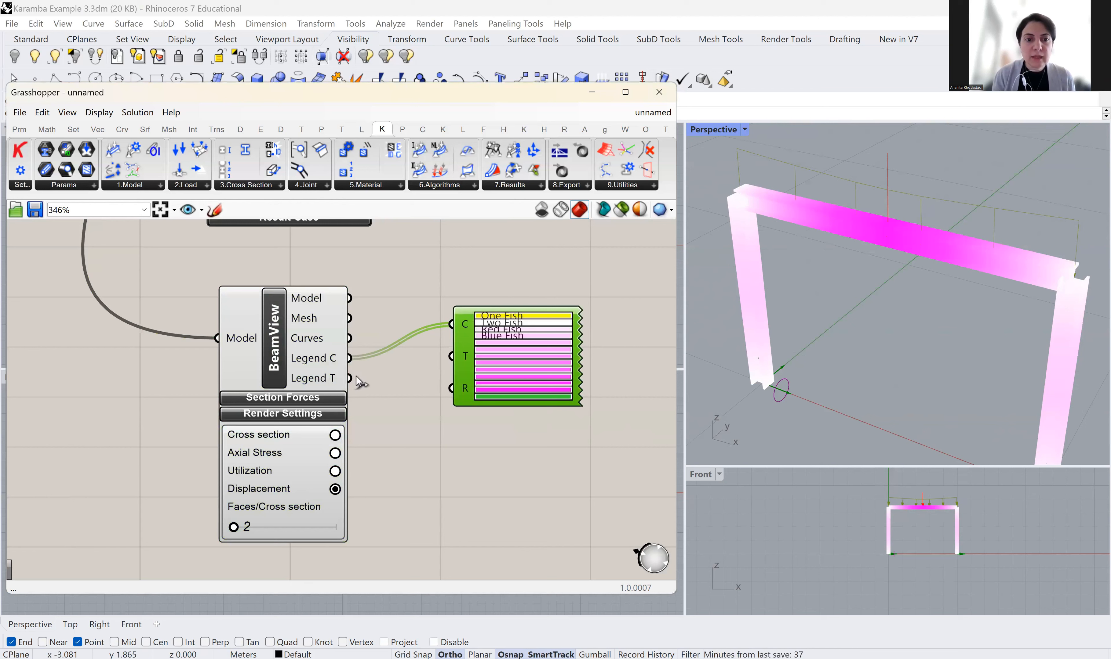
left_click_drag(350, 378, 451, 356)
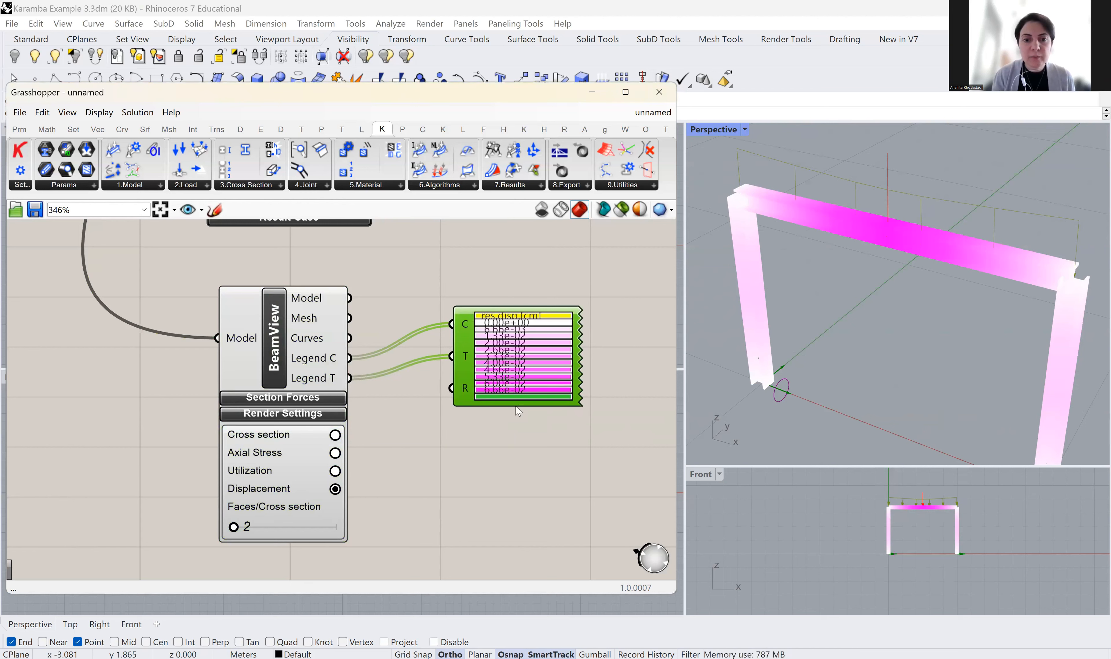
left_click_drag(518, 406, 522, 586)
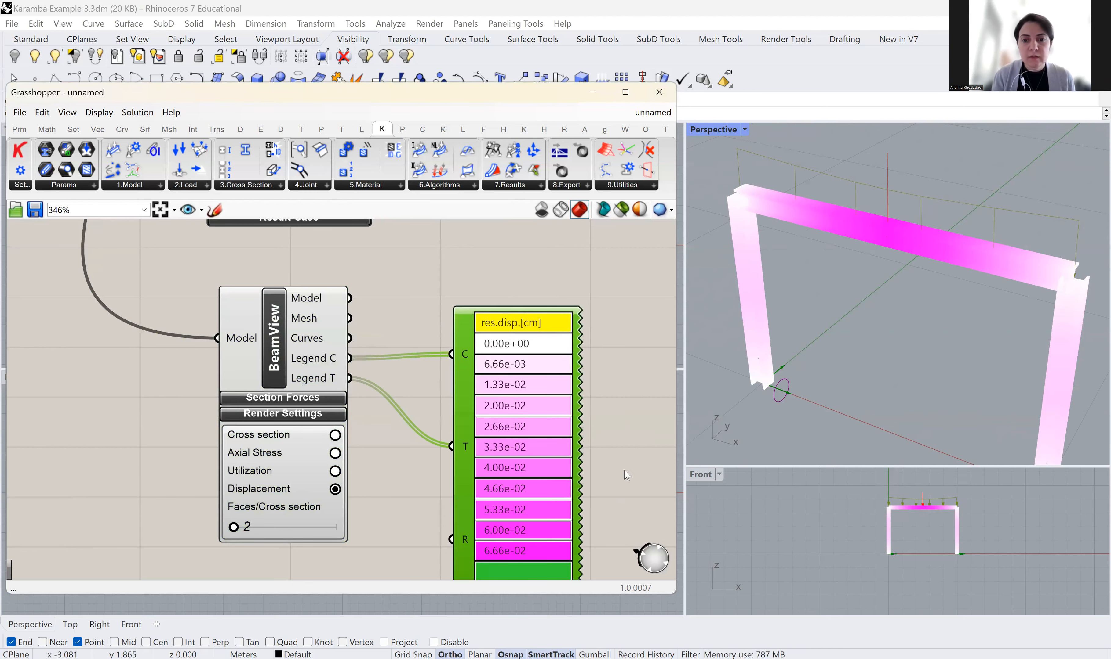
left_click_drag(526, 312, 510, 240)
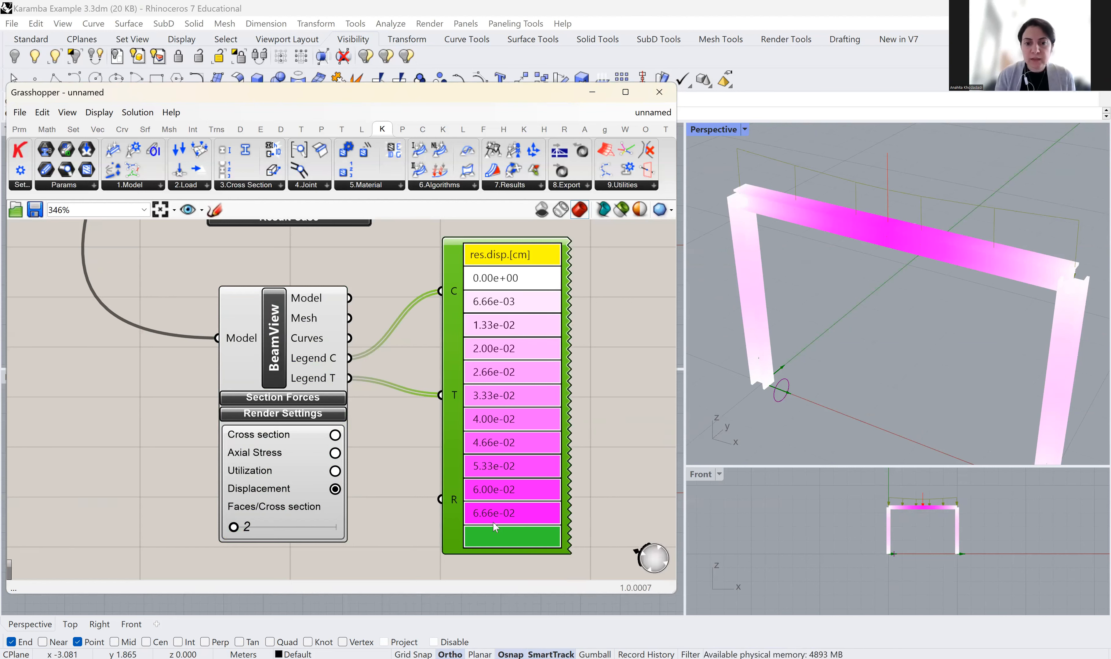
scroll(476, 512, "down", 1)
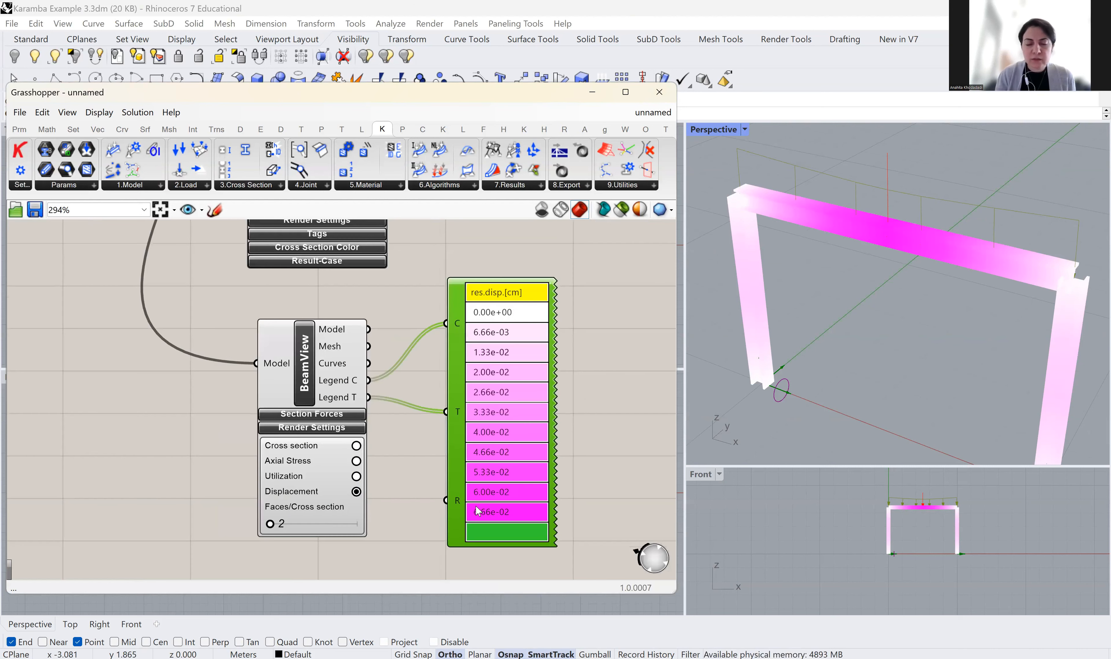
Switch BeamView back to Axial Stress so the legend shows kN/cm2 values
left_click(357, 462)
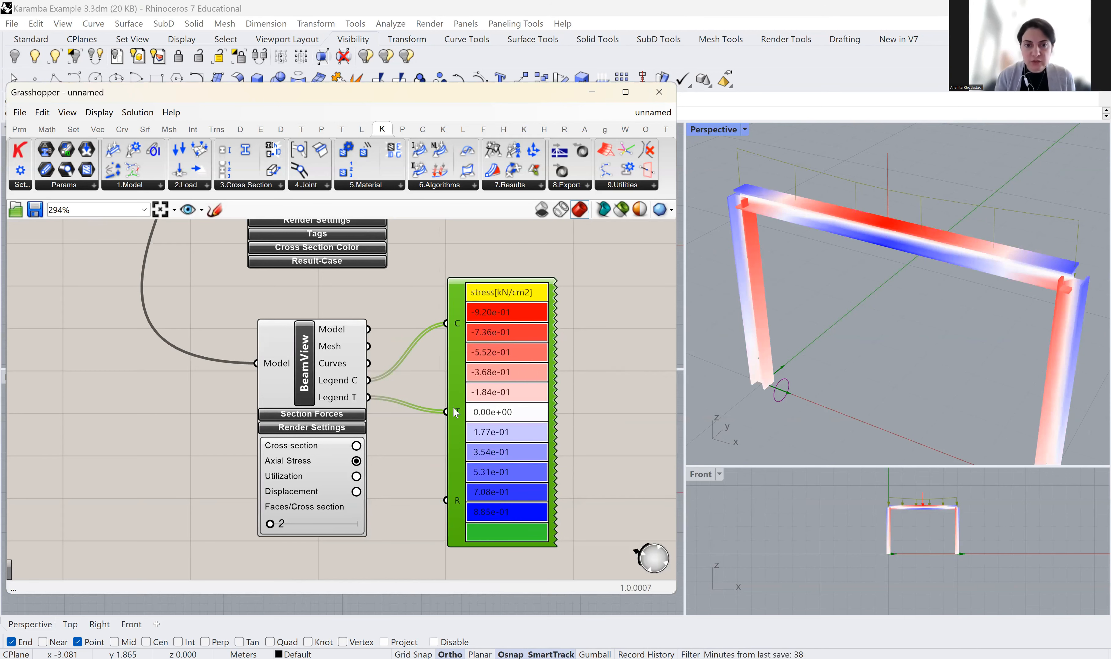
scroll(458, 420, "down", 5)
scroll(464, 421, "up", 5)
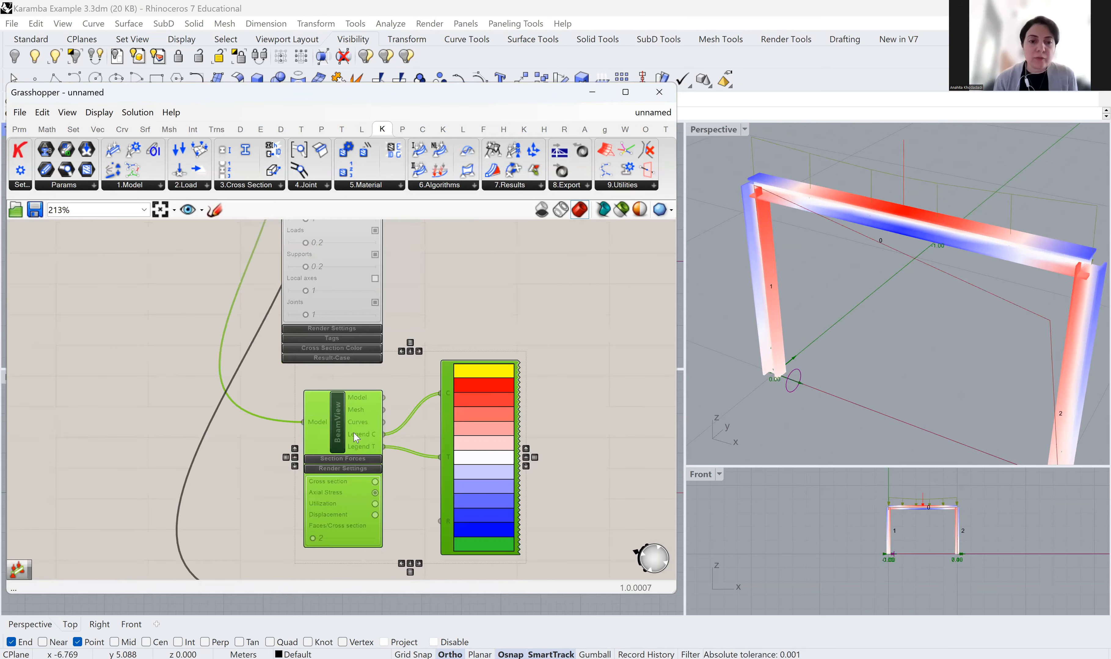
scroll(336, 413, "up", 2)
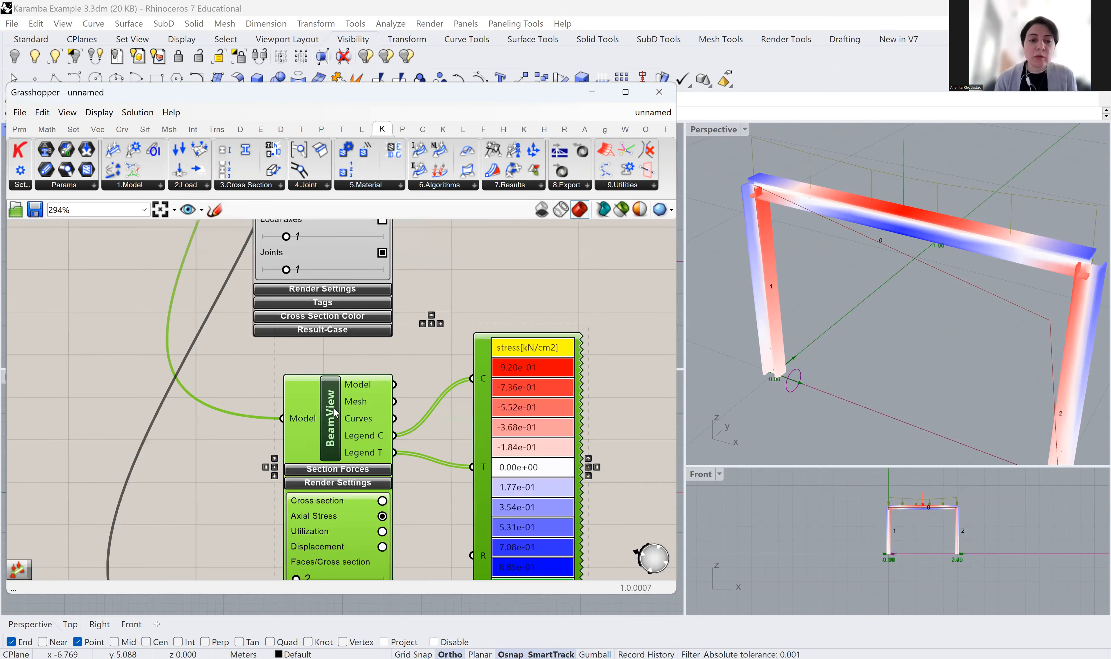
scroll(342, 453, "down", 3)
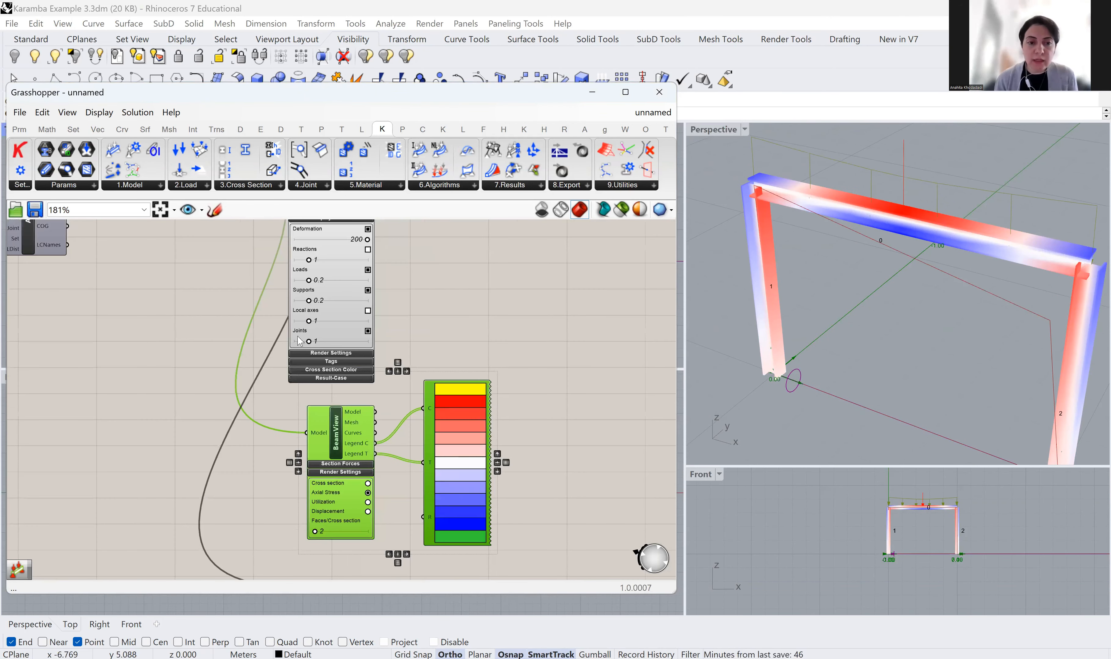
right_click_drag(243, 272, 287, 376)
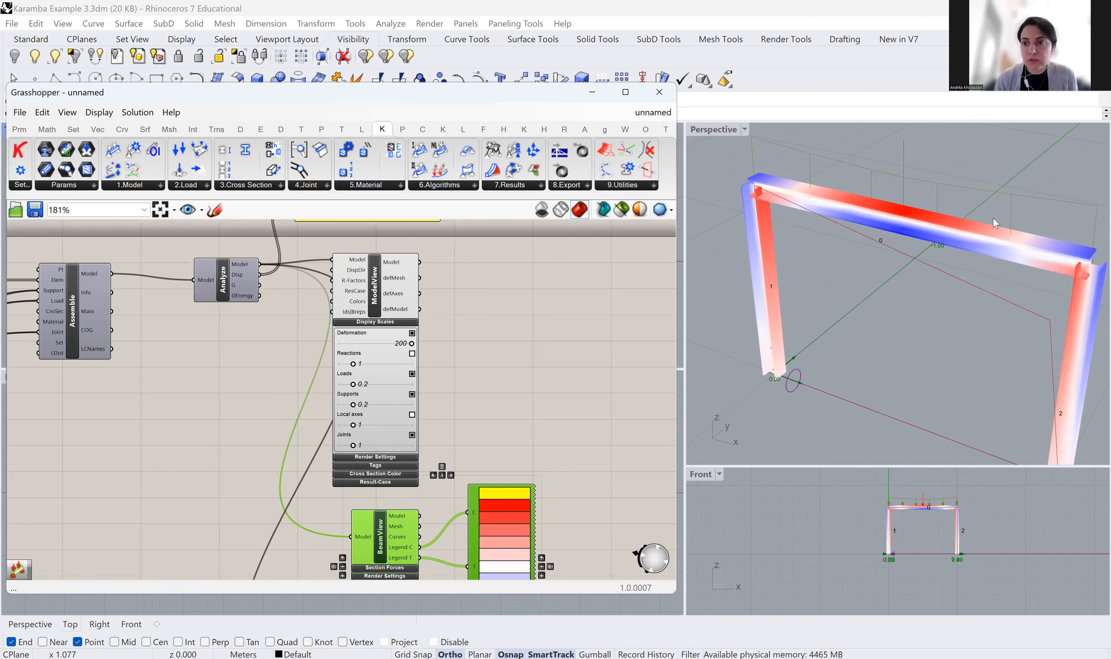
Move BeamView and the legend together next to ModelView
right_click_drag(538, 358, 510, 253)
left_click_drag(534, 511, 282, 441)
left_click_drag(347, 426, 569, 281)
right_click_drag(466, 357, 222, 518)
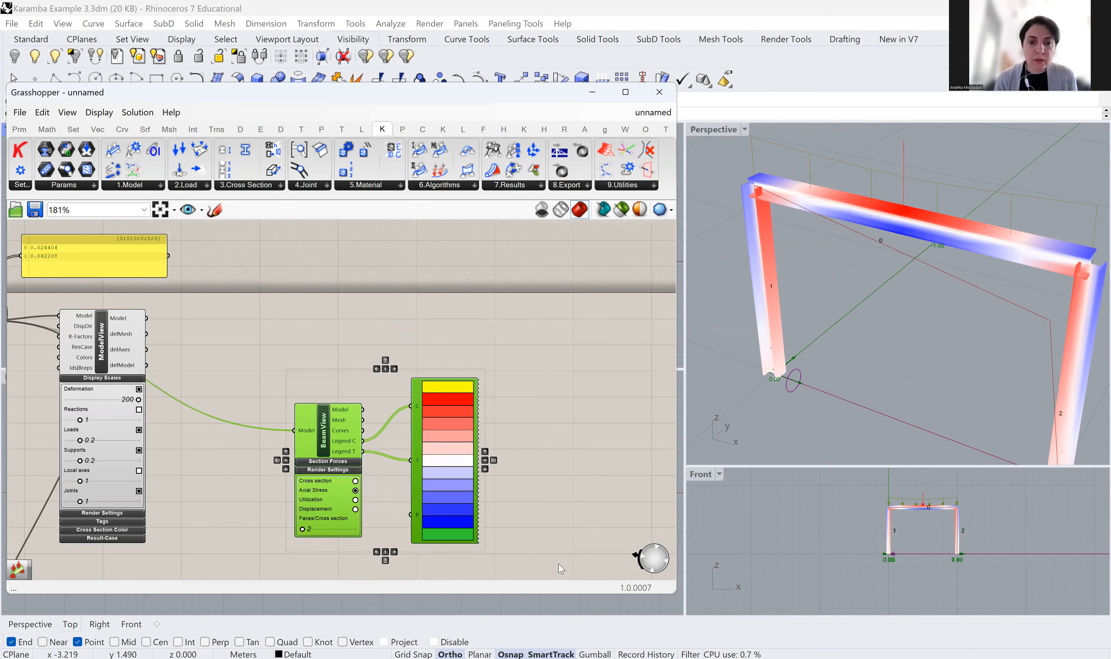
right_click_drag(375, 354, 434, 341)
left_click_drag(401, 434, 354, 346)
scroll(248, 358, "up", 1)
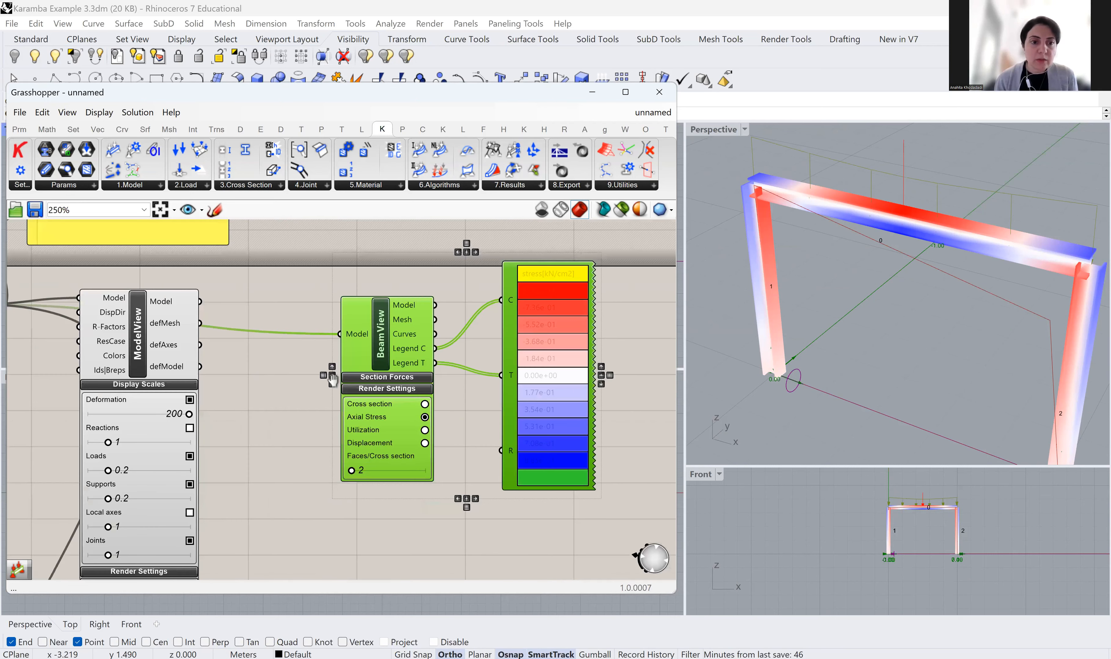
scroll(249, 319, "up", 1)
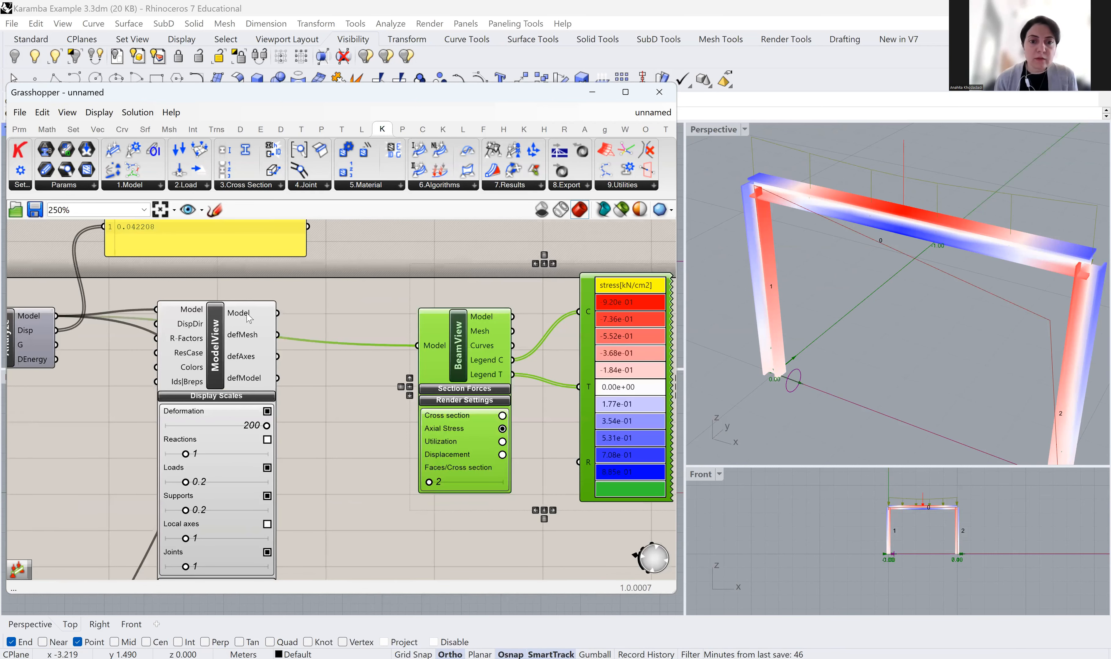
mouse_move(248, 319)
right_click_drag(366, 322, 380, 325)
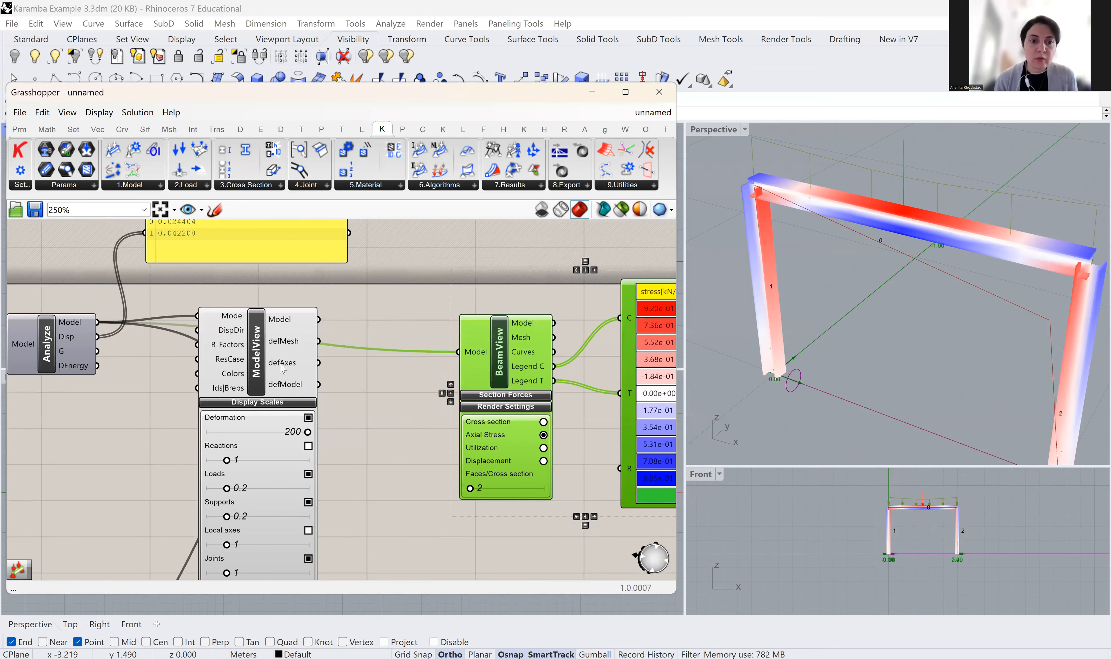
Wire ModelView's Model output into BeamView's Model input, replacing the previous connection
left_click_drag(334, 322, 473, 353)
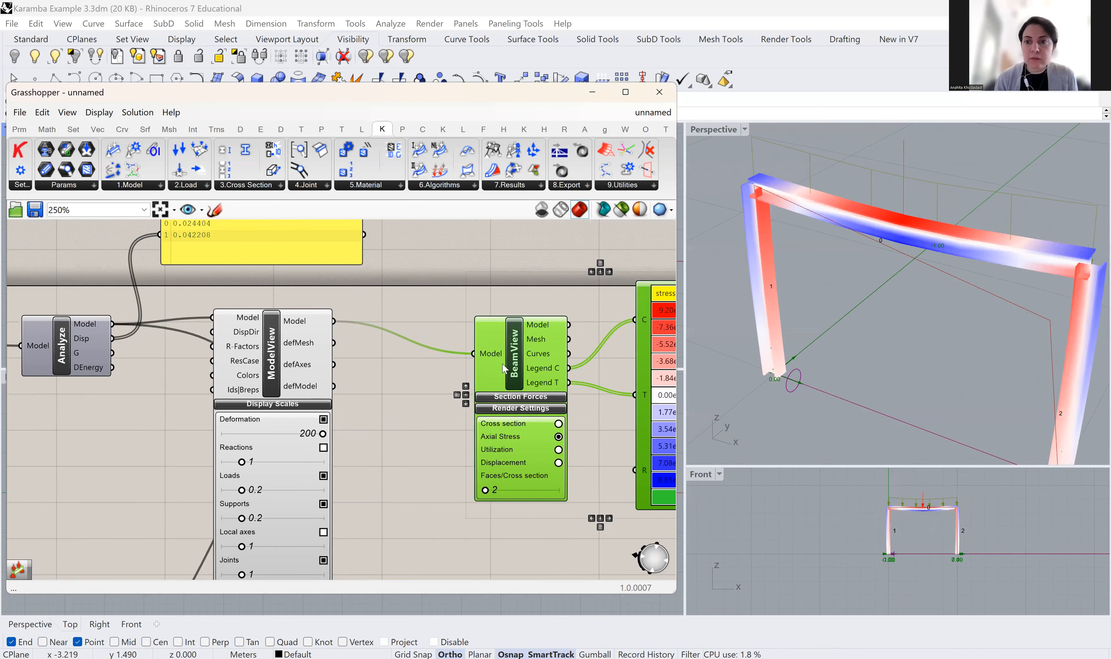
right_click_drag(401, 416, 416, 384)
right_click_drag(271, 366, 290, 343)
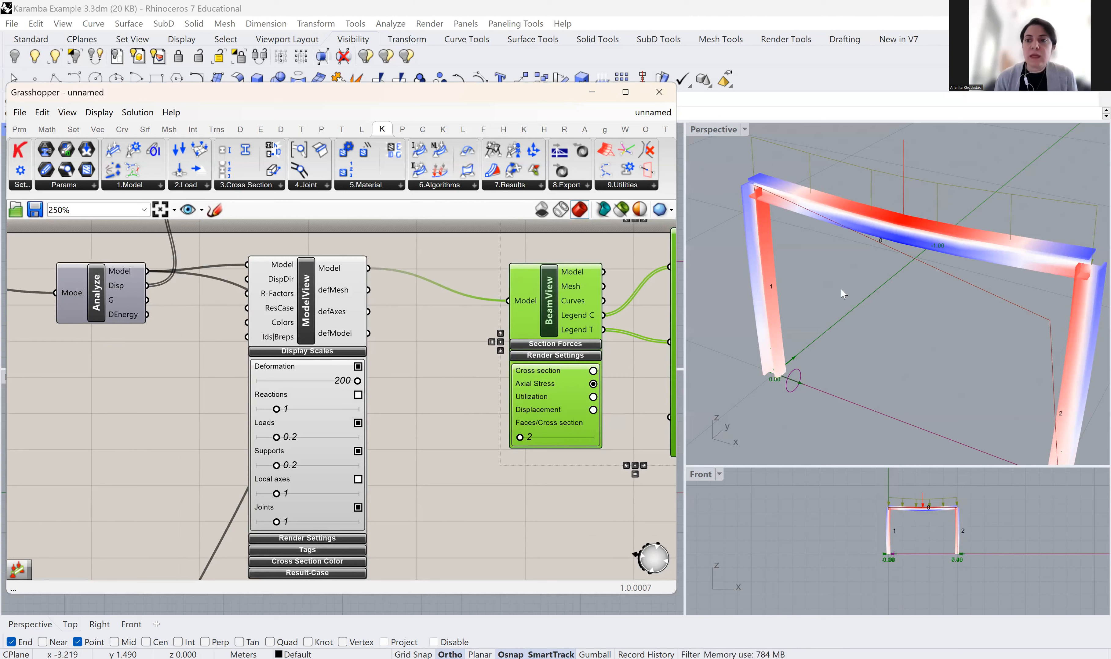
left_click_drag(148, 271, 271, 280)
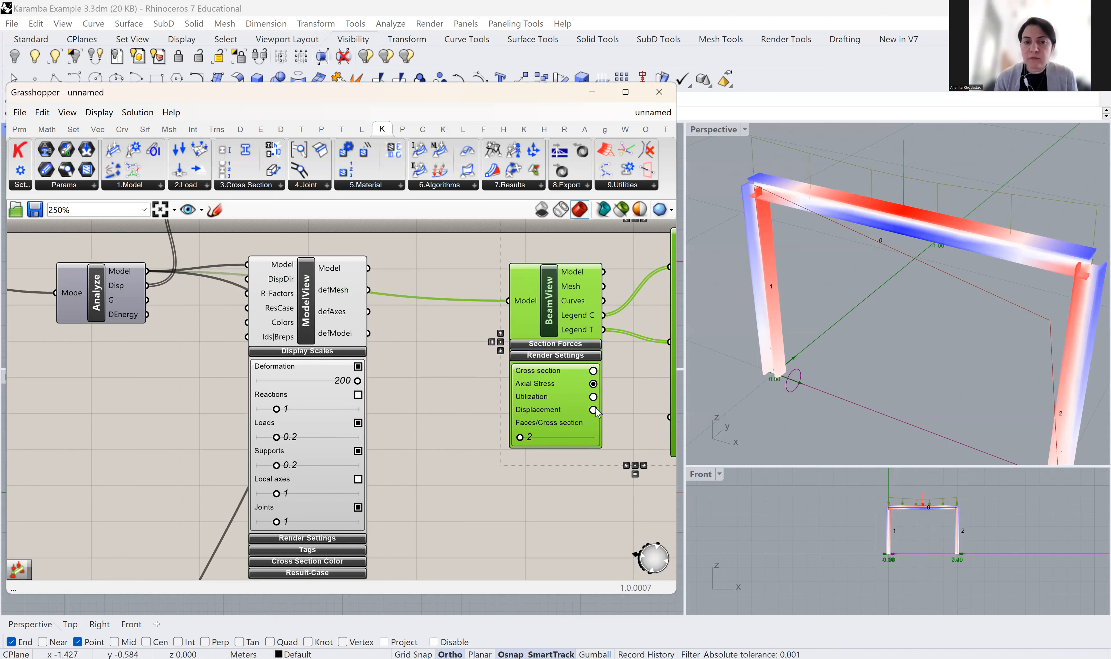
left_click_drag(368, 268, 508, 301)
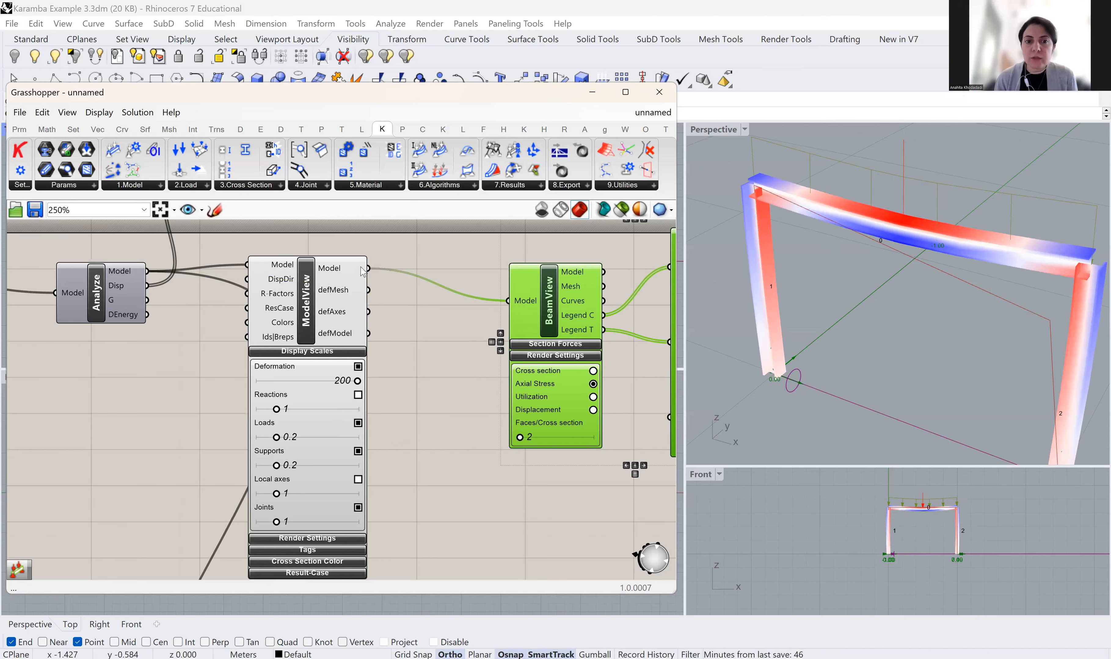
right_click_drag(481, 450, 353, 408)
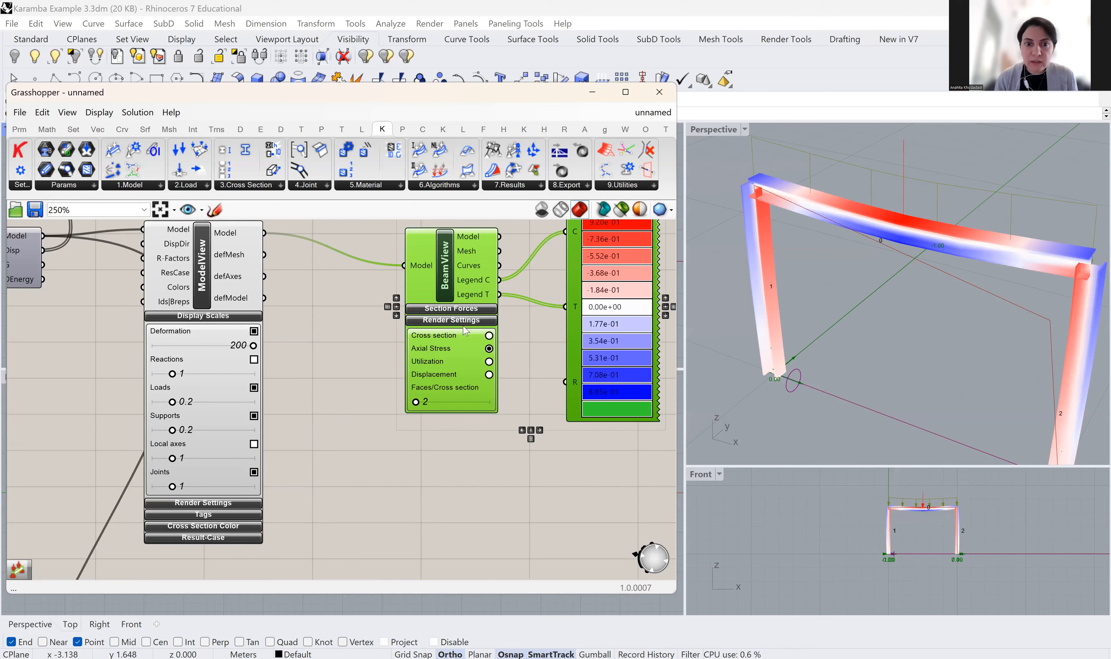
Expand BeamView's Section Forces and turn on Filled diagrams with Numbers
left_click(459, 310)
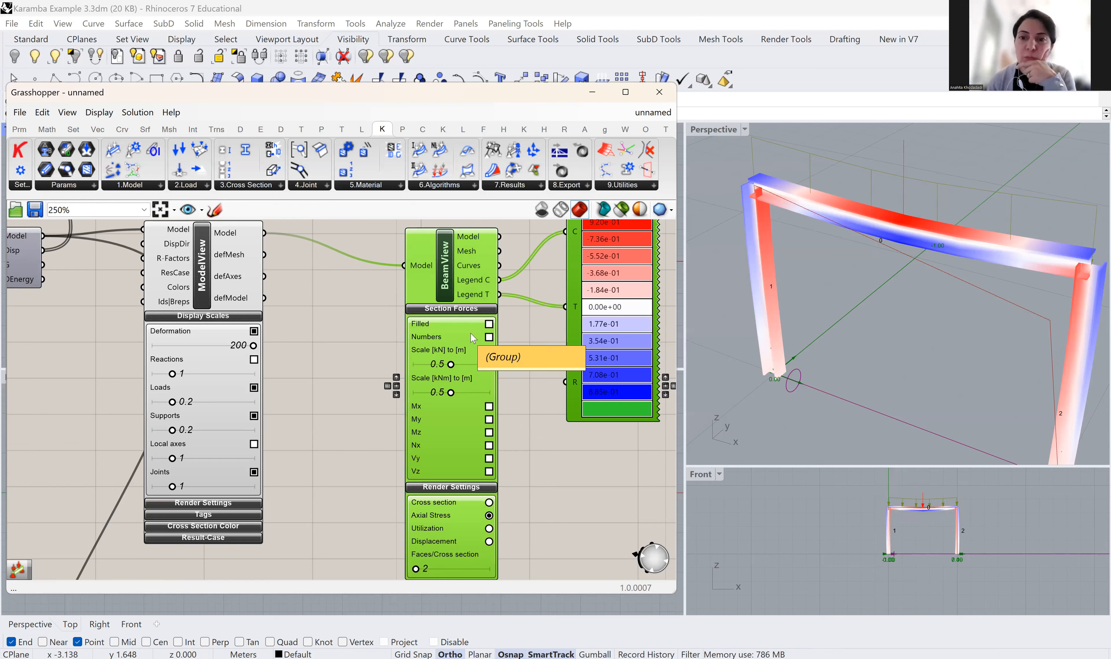
scroll(901, 311, "down", 3)
right_click_drag(902, 312, 856, 334)
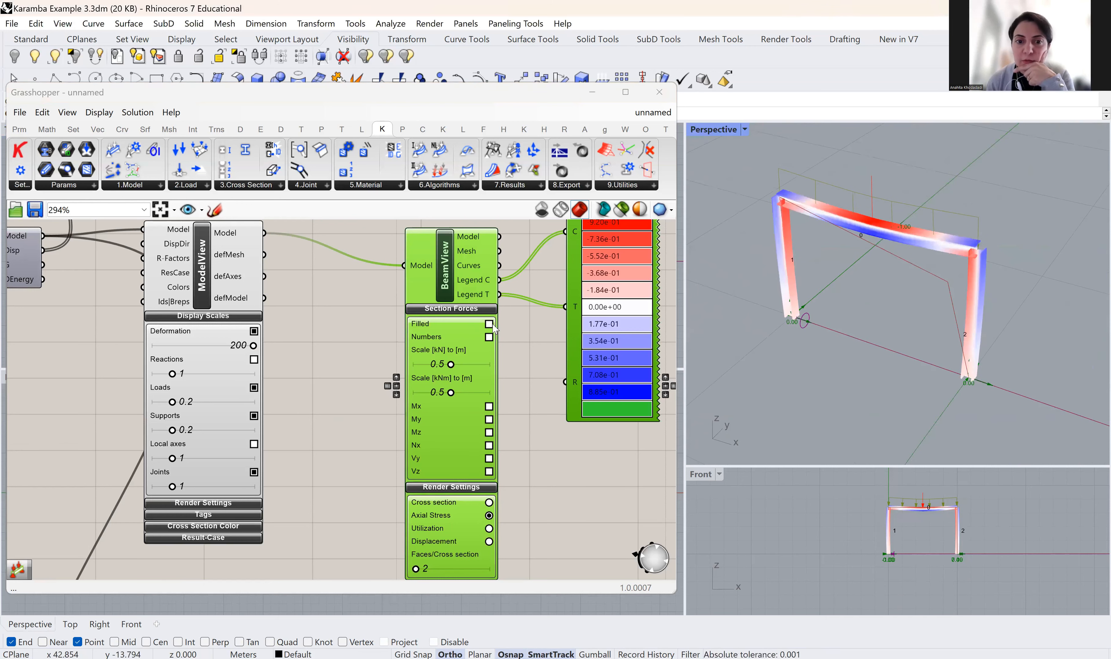
scroll(494, 328, "up", 1)
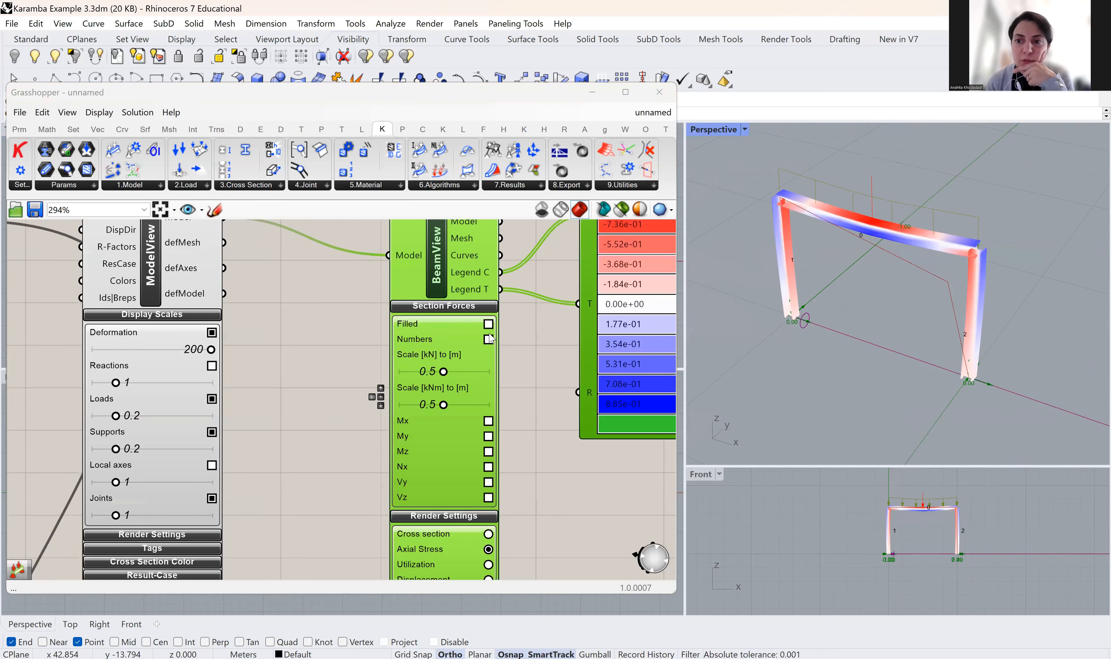
left_click(489, 324)
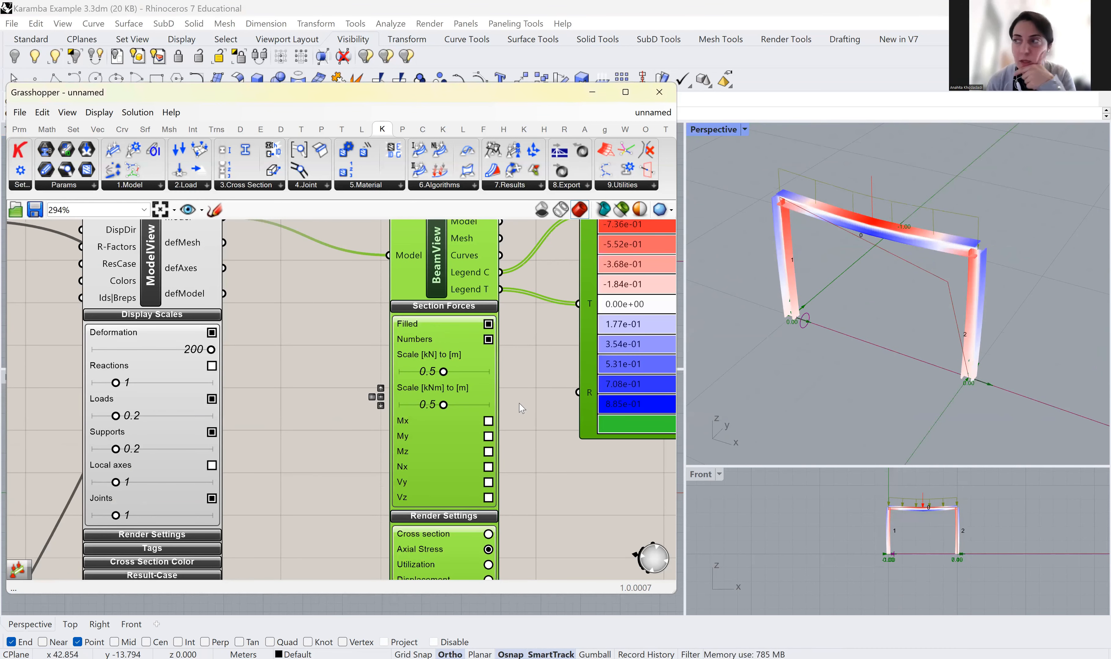
right_click_drag(518, 404, 479, 348)
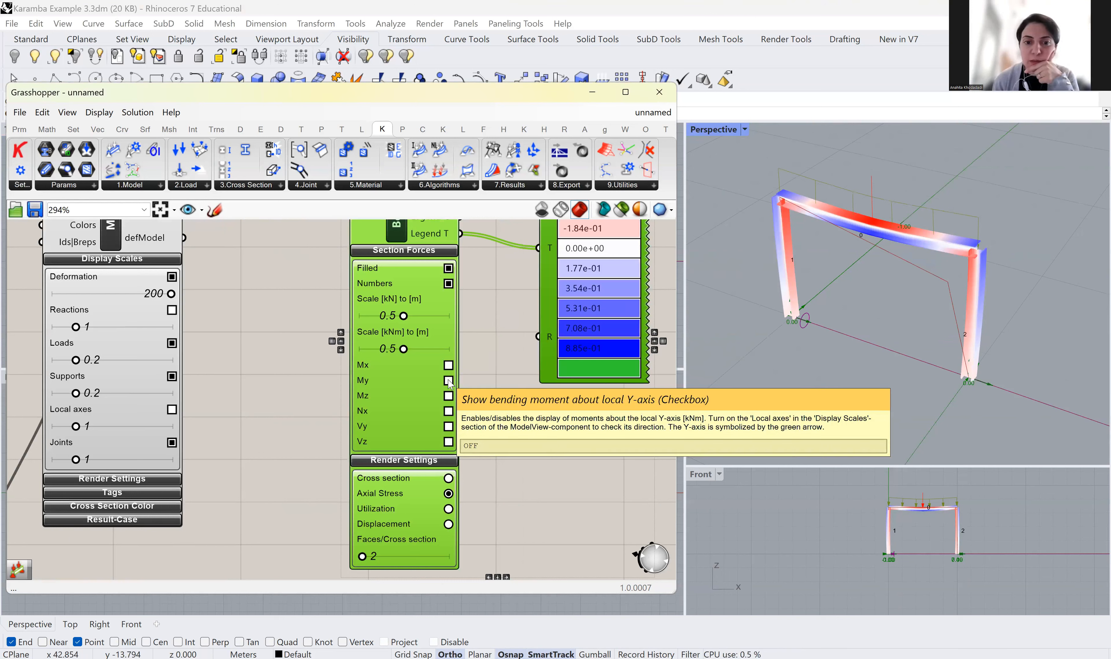
Show filled My bending-moment diagrams about the local Y-axis on the frame
left_click(448, 380)
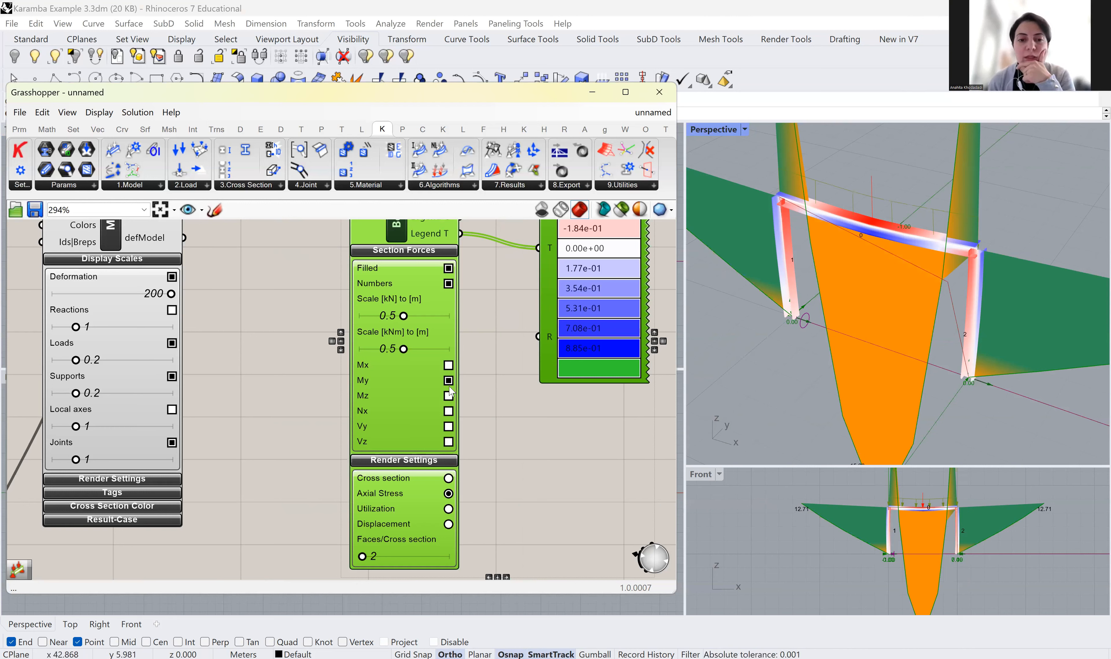
scroll(881, 314, "down", 4)
scroll(864, 258, "up", 2)
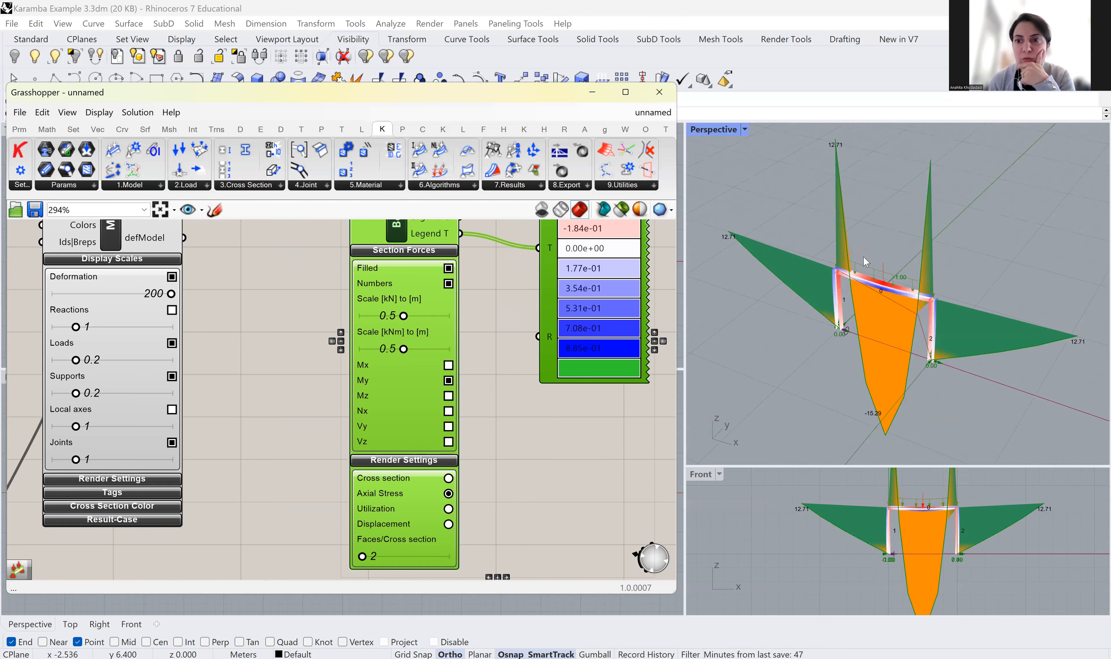
scroll(863, 257, "up", 1)
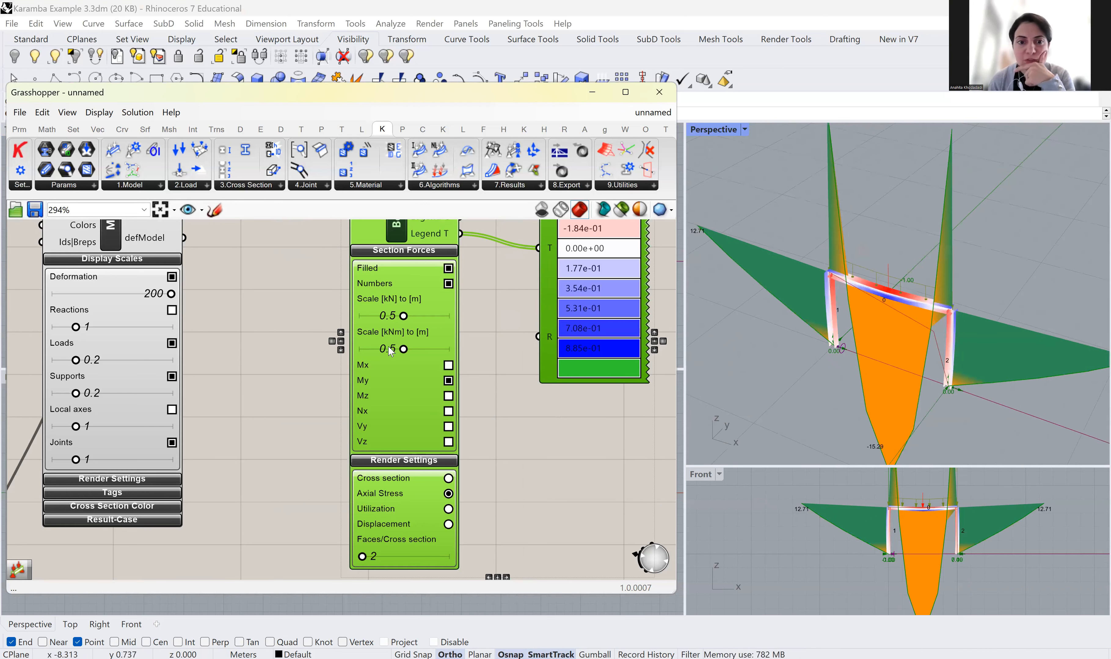
Shrink the diagrams by setting force scale to 0.2 and moment scale to 0.1
left_click_drag(403, 317, 371, 355)
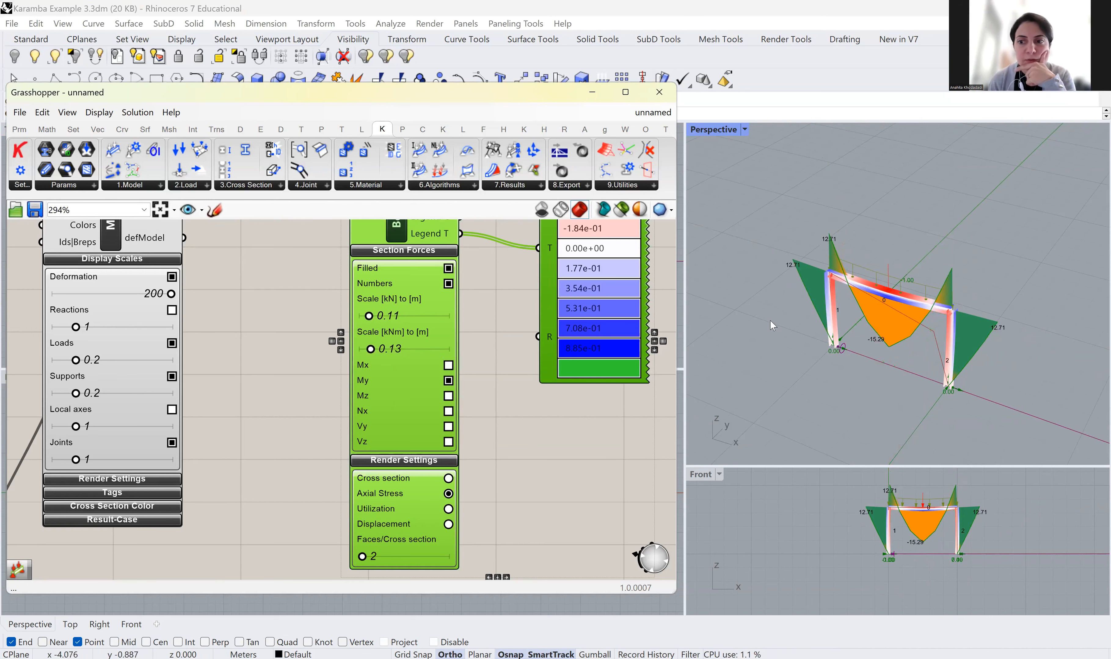
scroll(918, 341, "up", 4)
scroll(803, 312, "down", 5)
scroll(1035, 327, "up", 5)
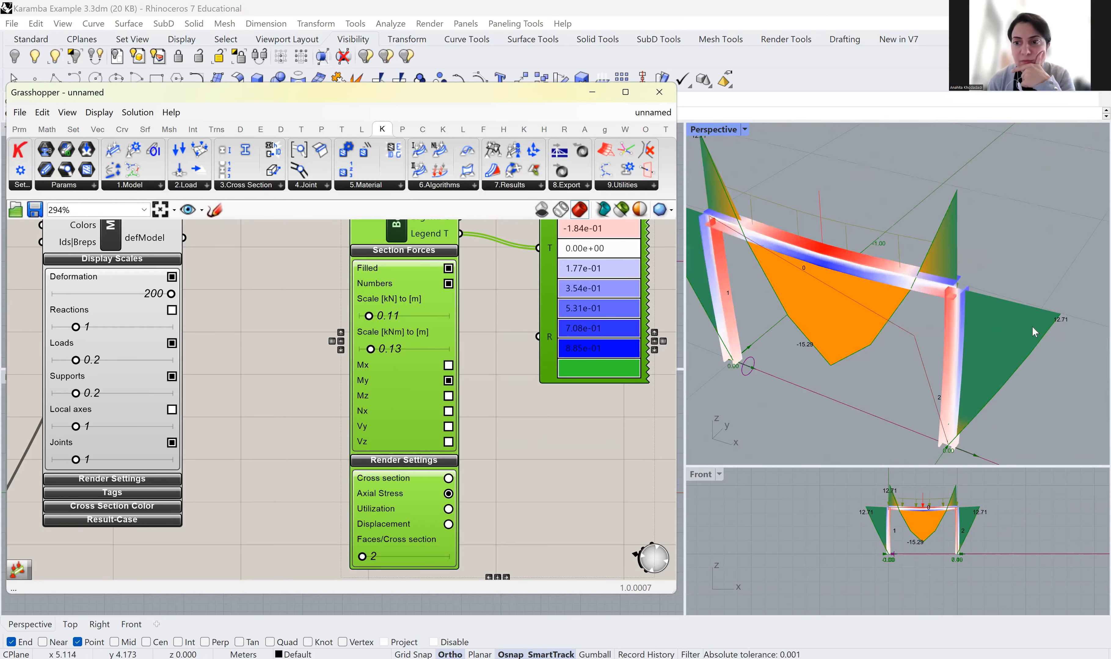
scroll(1032, 326, "down", 3)
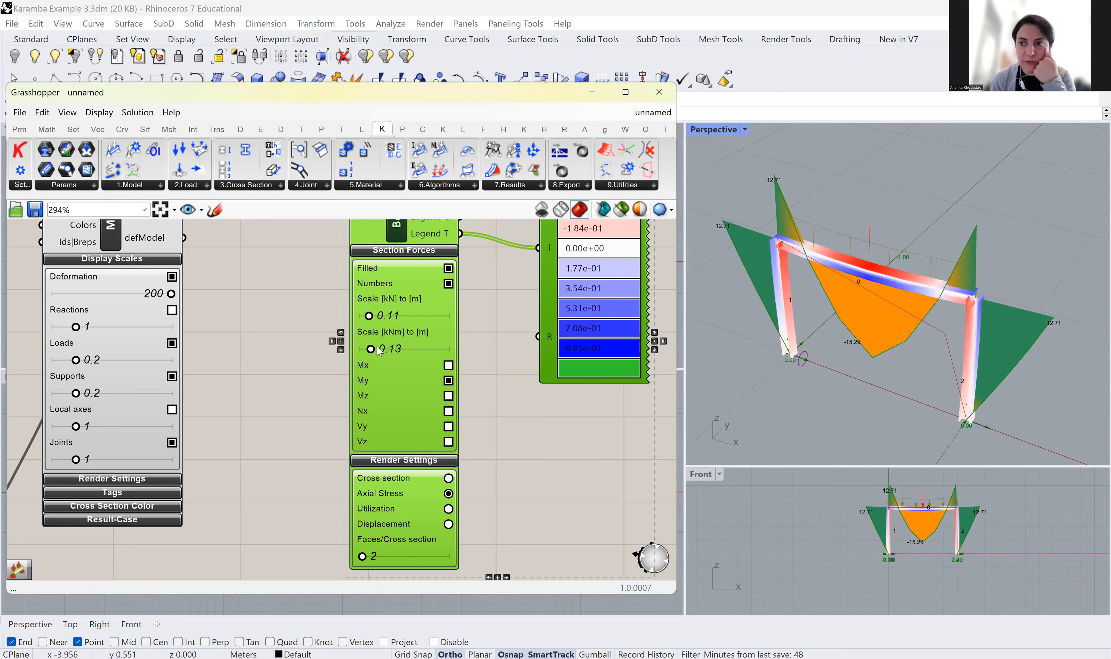
scroll(378, 349, "up", 1)
left_click_drag(371, 352, 369, 354)
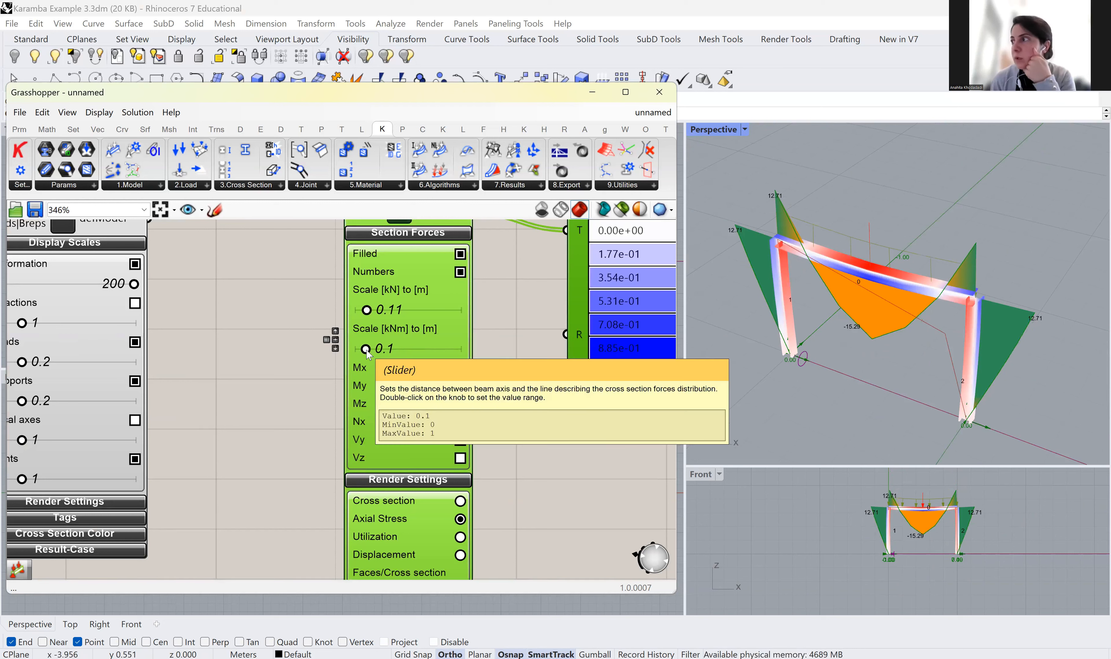
left_click_drag(367, 311, 377, 311)
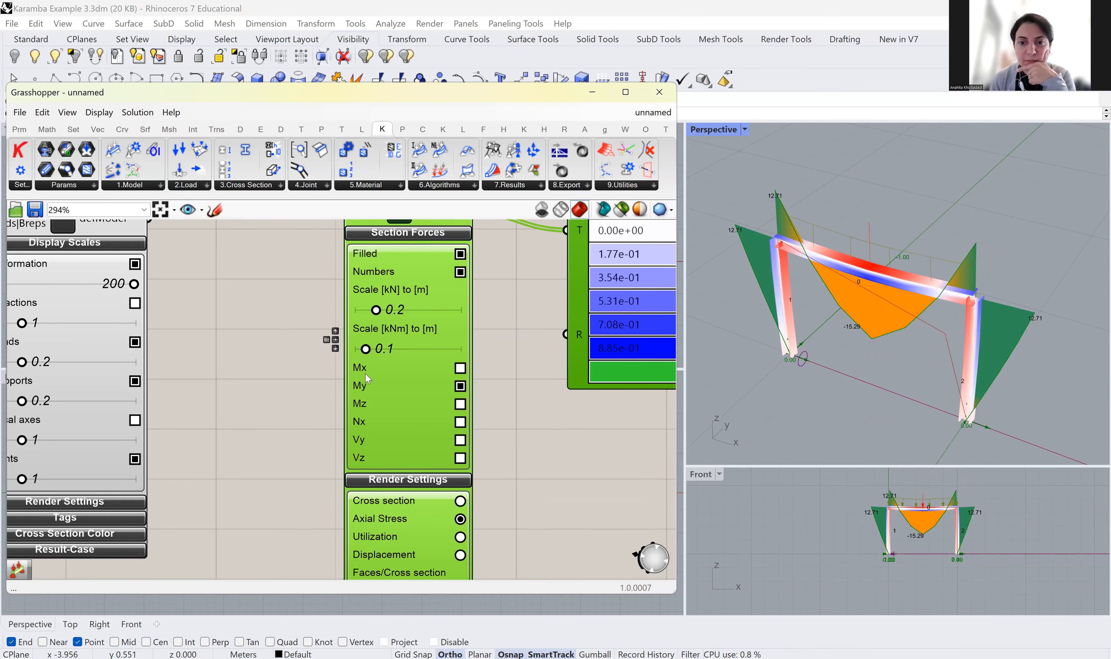
scroll(381, 380, "down", 2)
right_click_drag(552, 473, 515, 534)
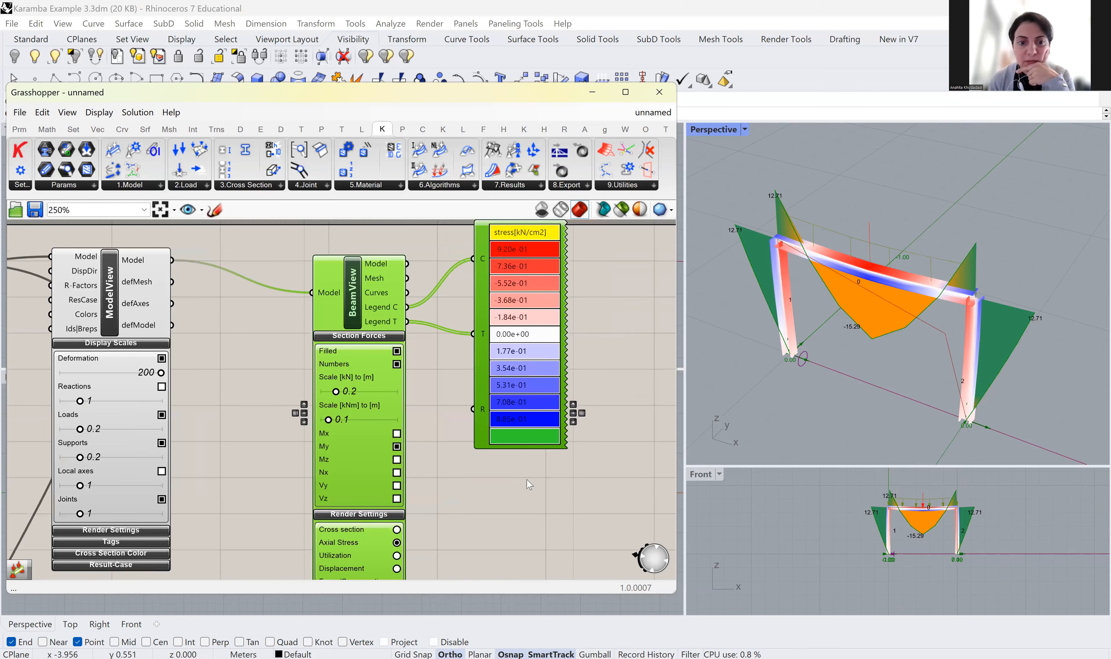
right_click_drag(974, 325, 950, 405)
scroll(882, 362, "up", 5)
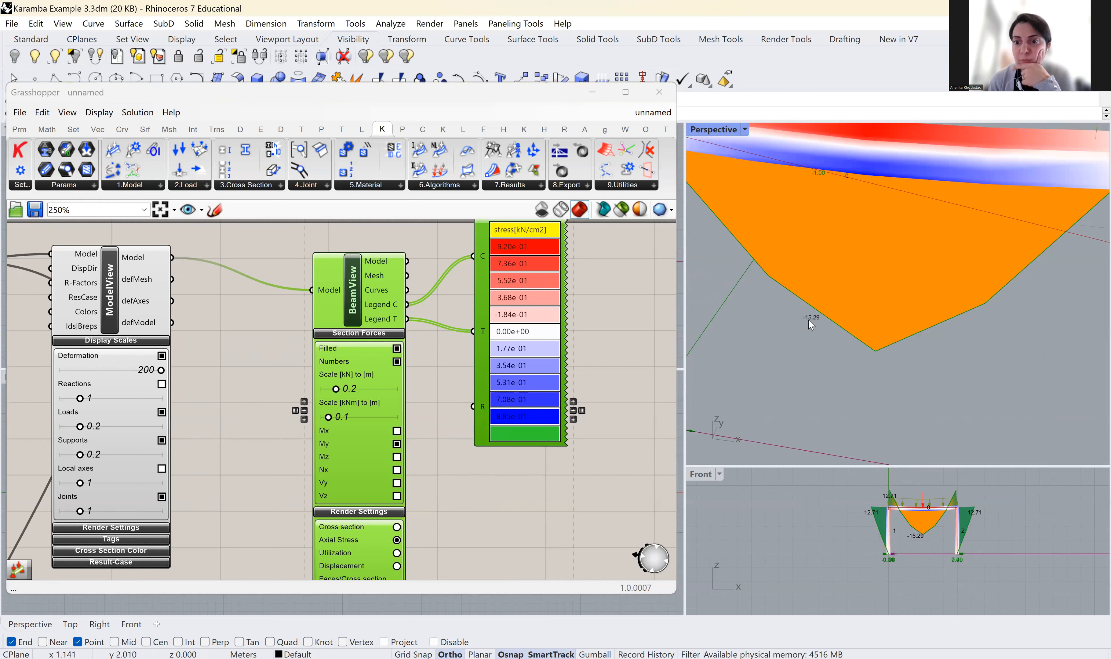
scroll(818, 322, "down", 5)
mouse_move(810, 330)
right_mouse_down()
mouse_move(832, 328)
mouse_move(807, 327)
right_mouse_up()
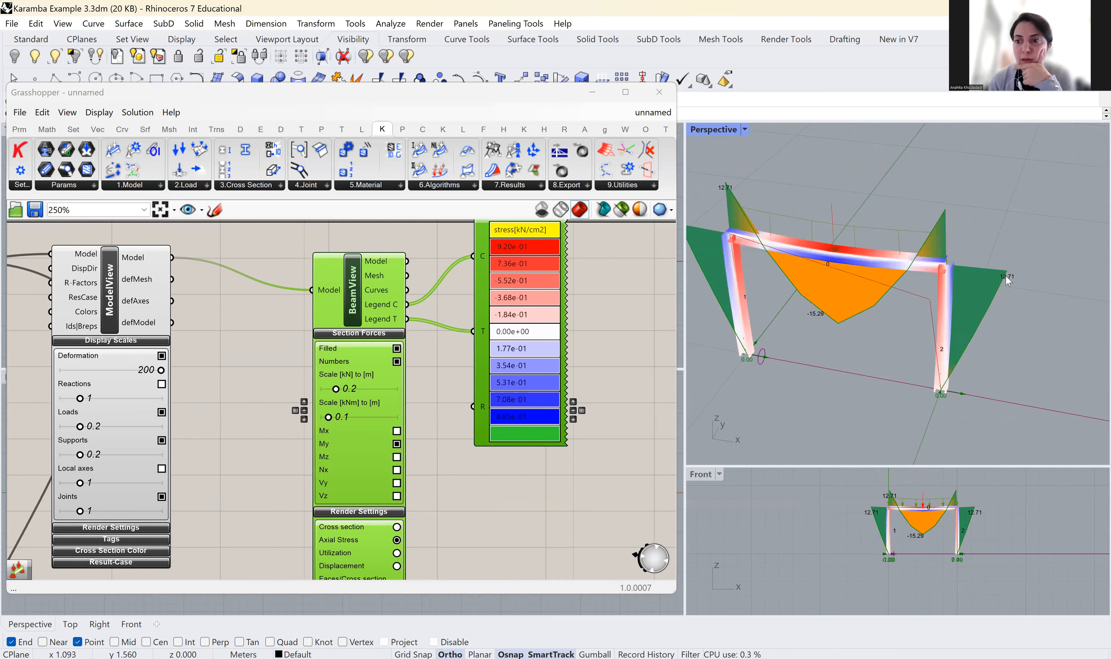
scroll(1004, 276, "up", 6)
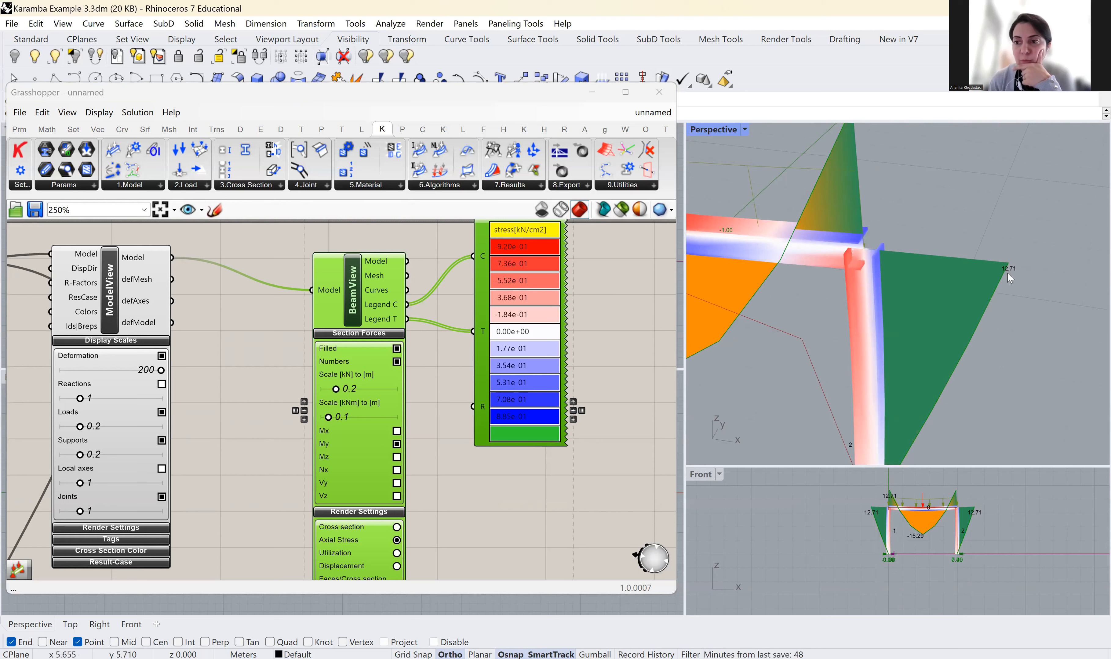
scroll(933, 198, "down", 6)
scroll(813, 212, "up", 6)
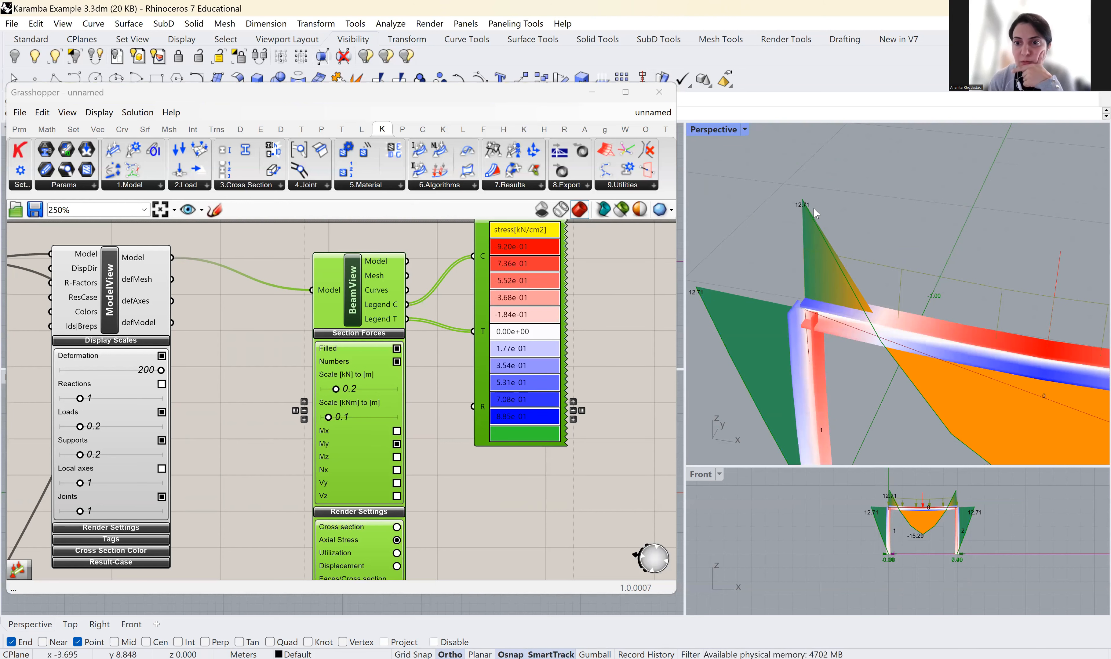
scroll(776, 246, "down", 3)
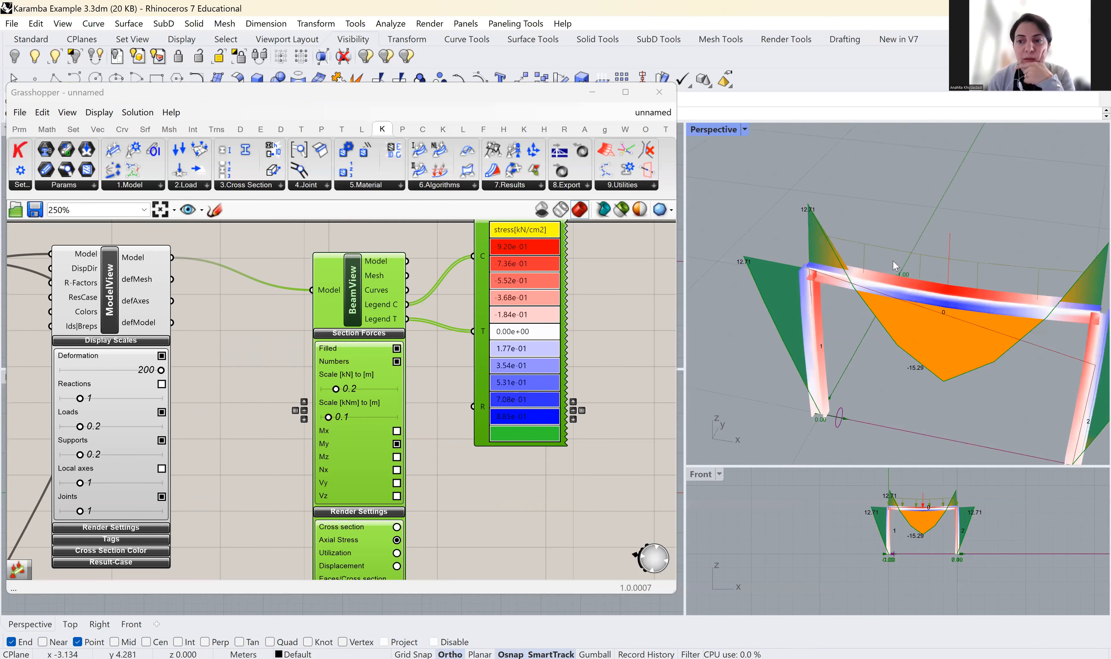
scroll(776, 245, "down", 3)
scroll(391, 341, "down", 4)
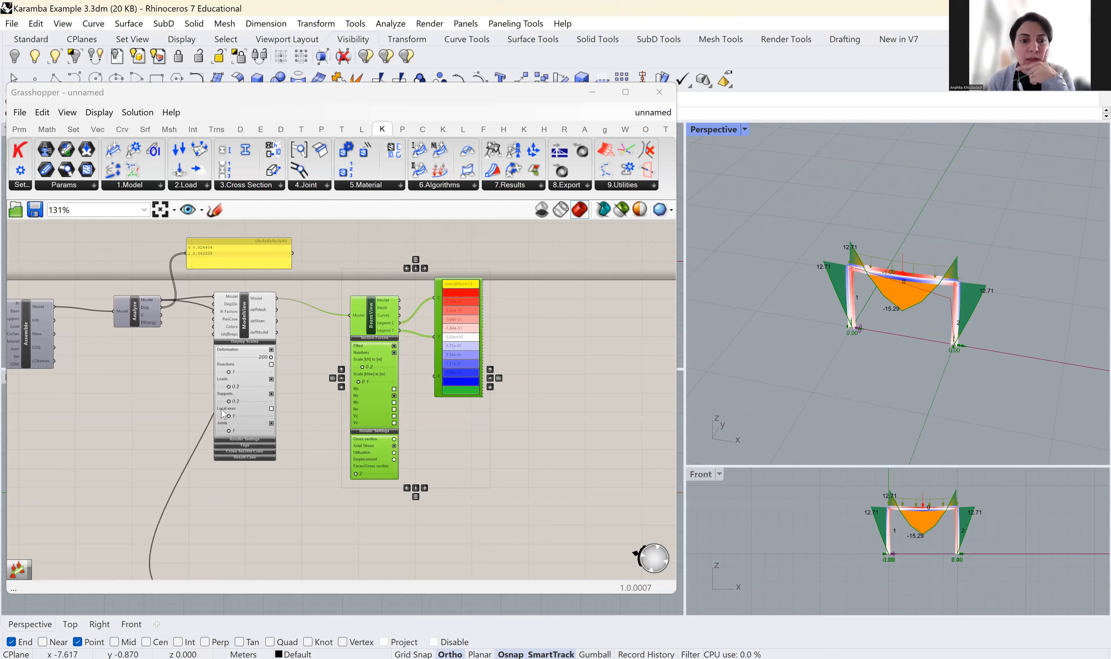
scroll(223, 414, "down", 4)
scroll(297, 417, "up", 5)
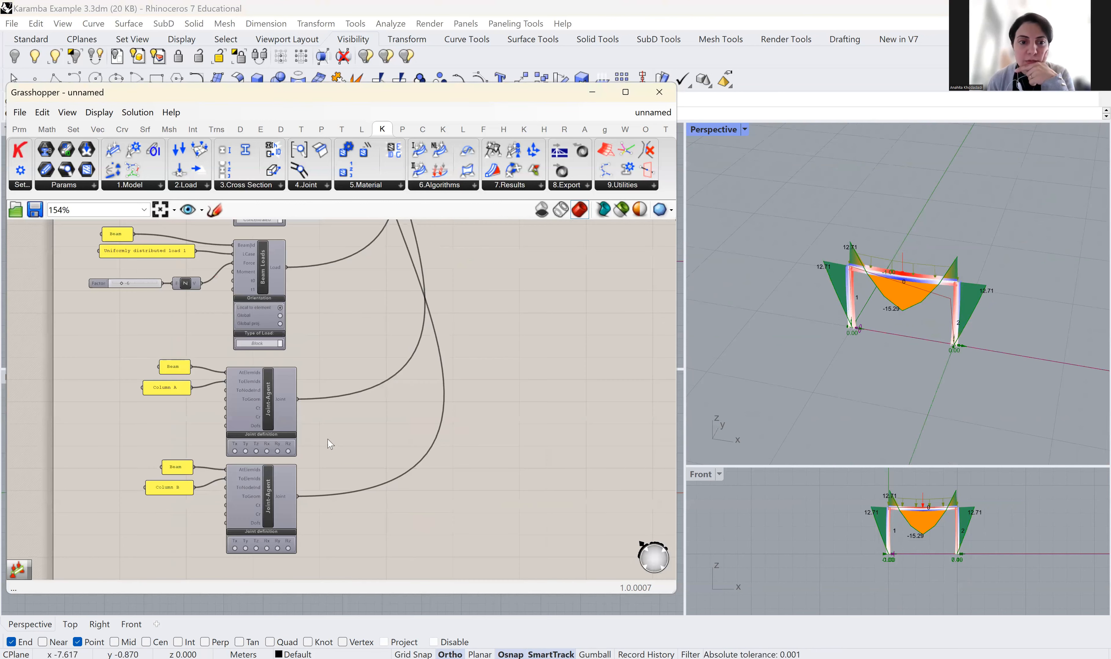
right_click_drag(421, 377, 416, 361)
scroll(412, 356, "up", 1)
scroll(315, 373, "up", 2)
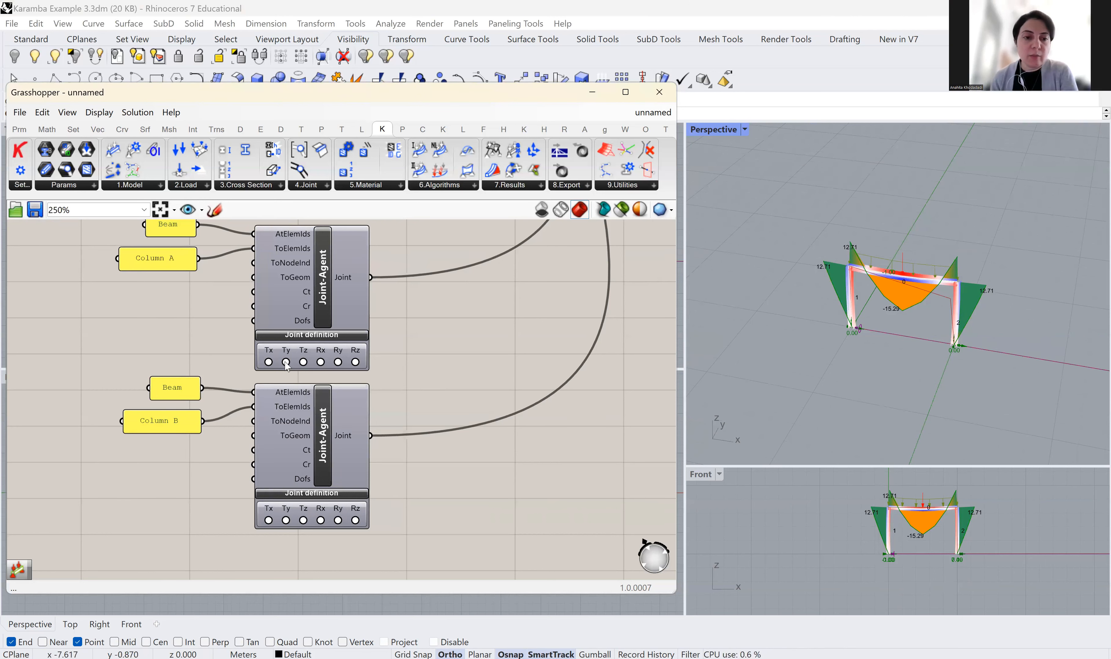
left_click(268, 362)
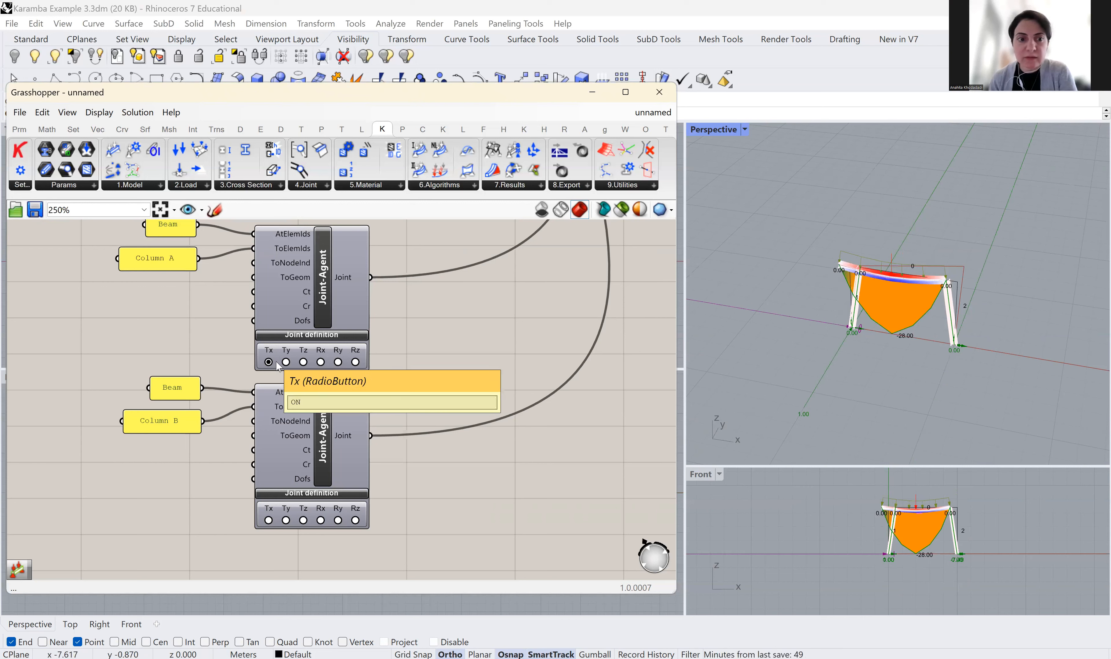
left_click(286, 363)
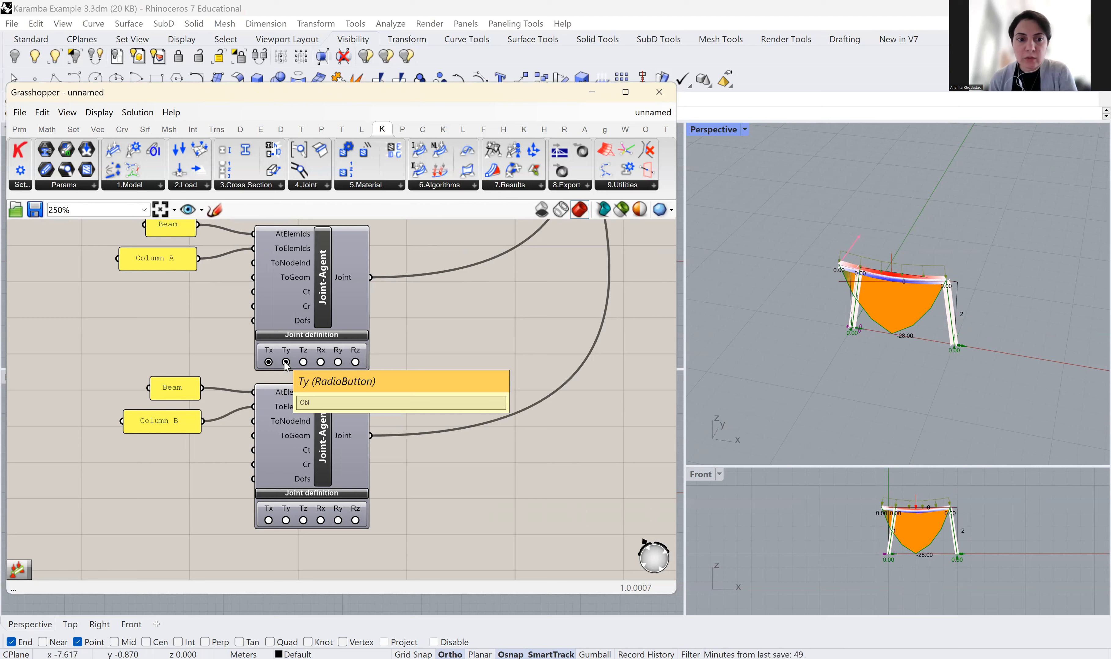
left_click(302, 363)
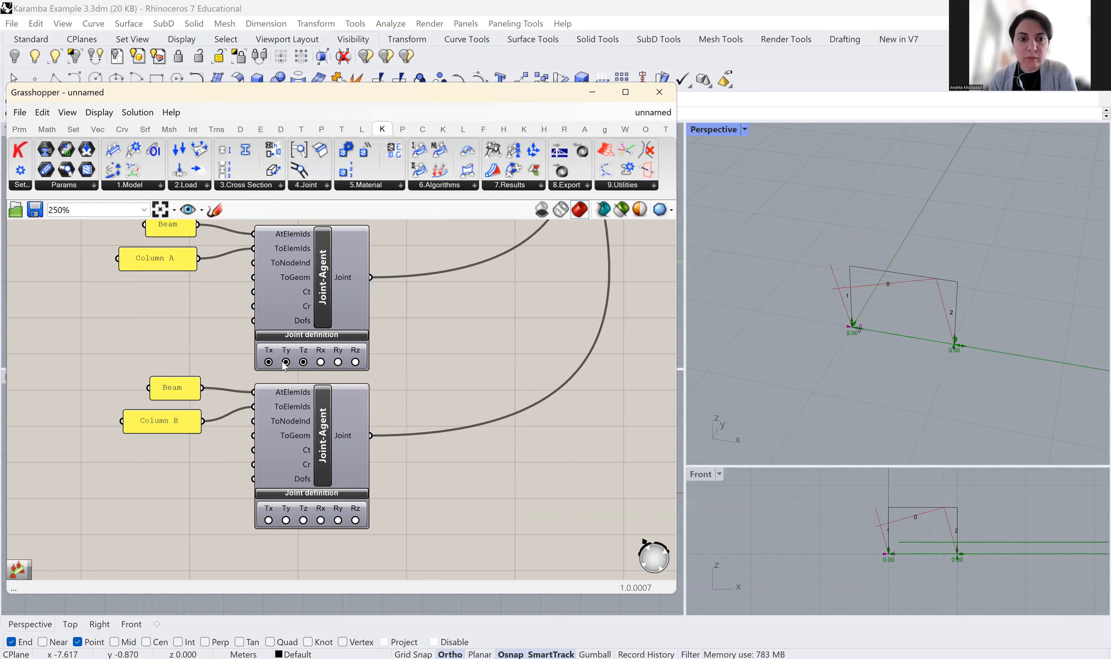
left_click(322, 363)
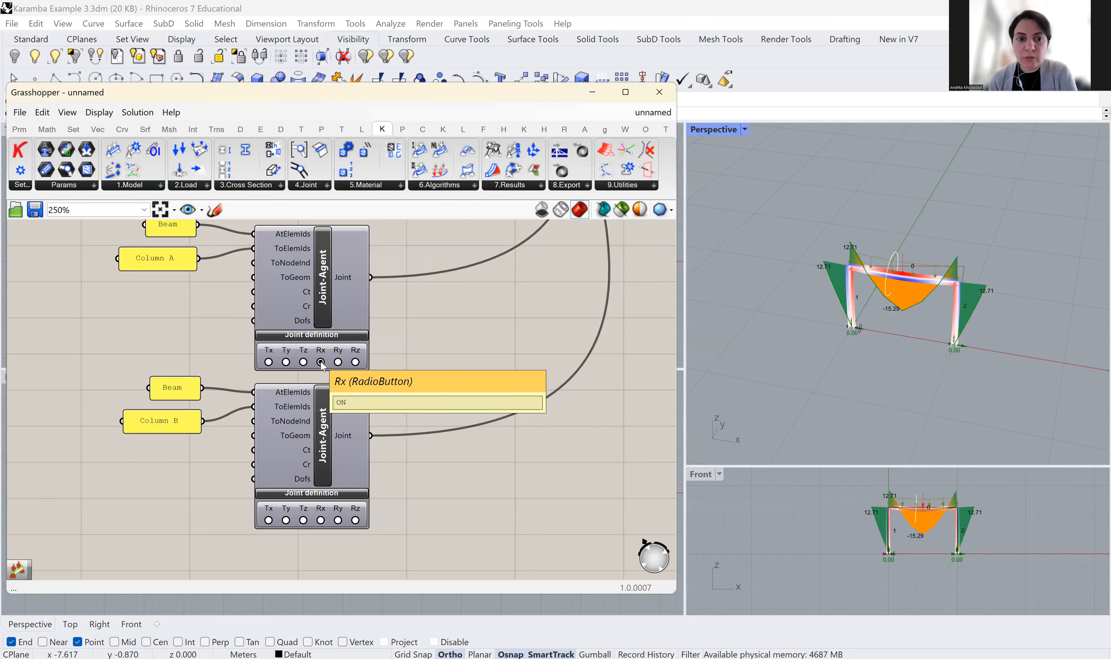
left_click_drag(338, 371, 340, 365)
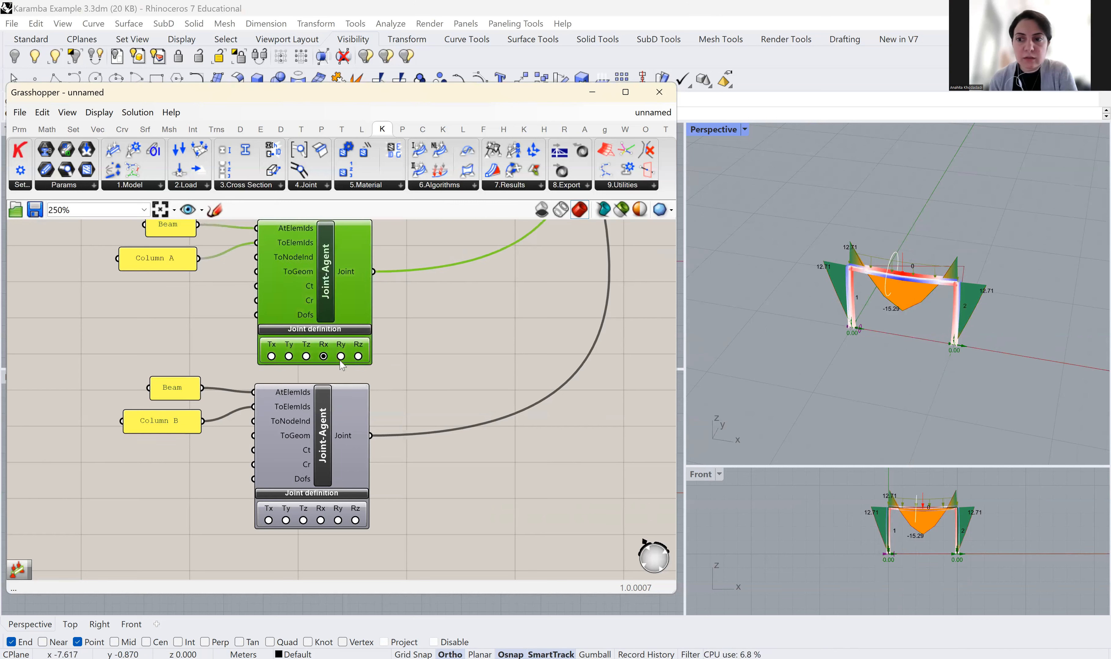
left_click(341, 357)
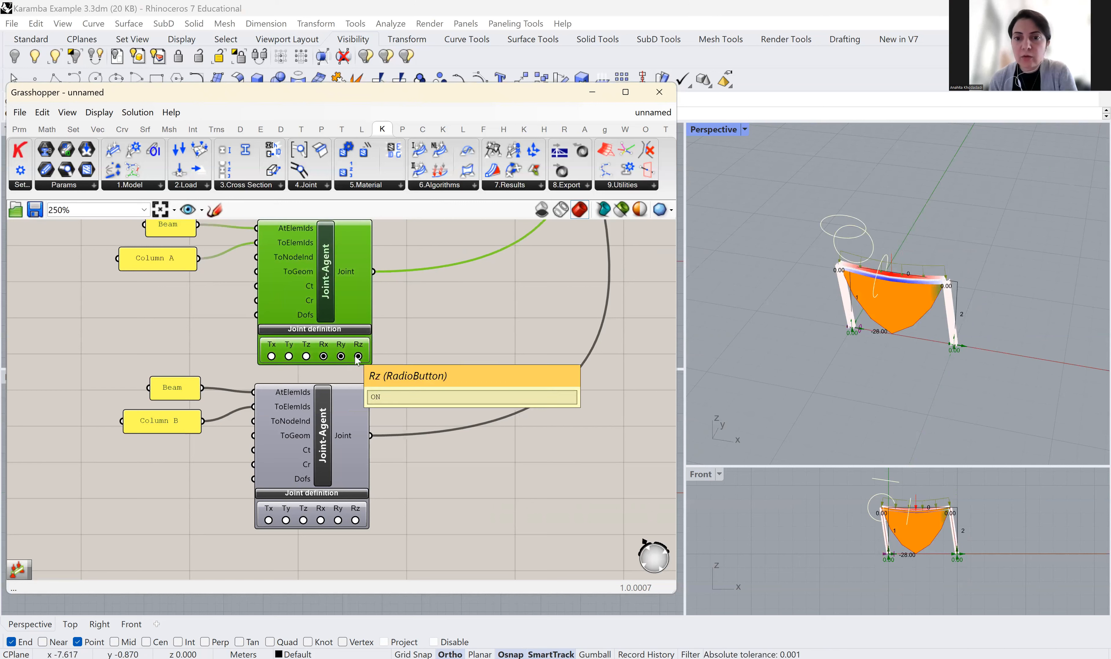
scroll(977, 289, "up", 5)
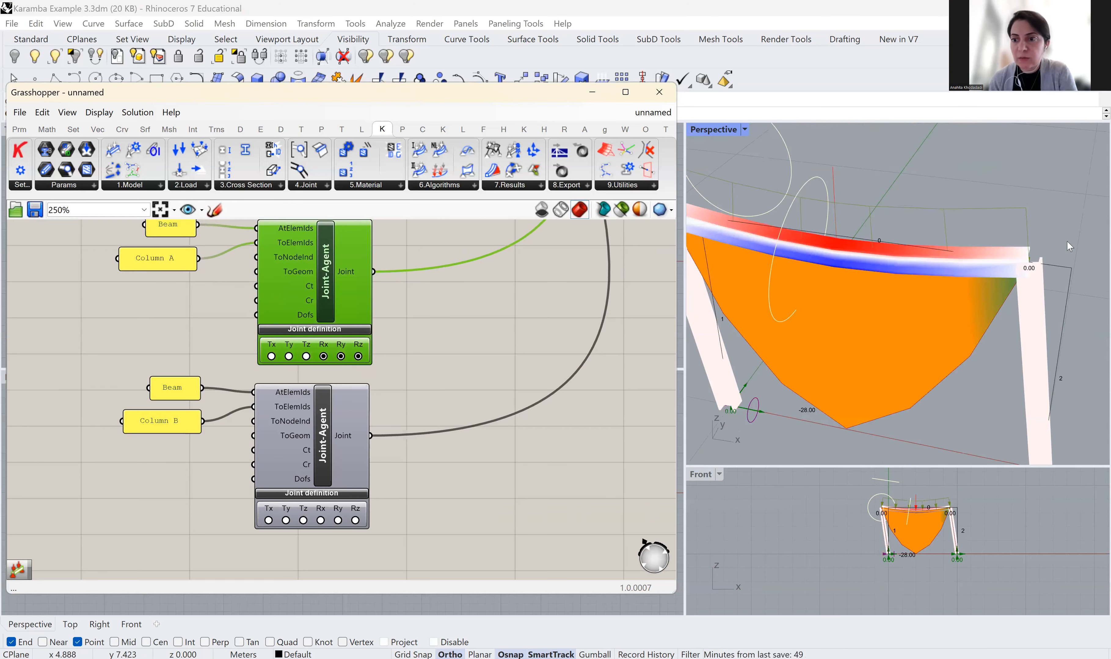
scroll(1063, 246, "down", 2)
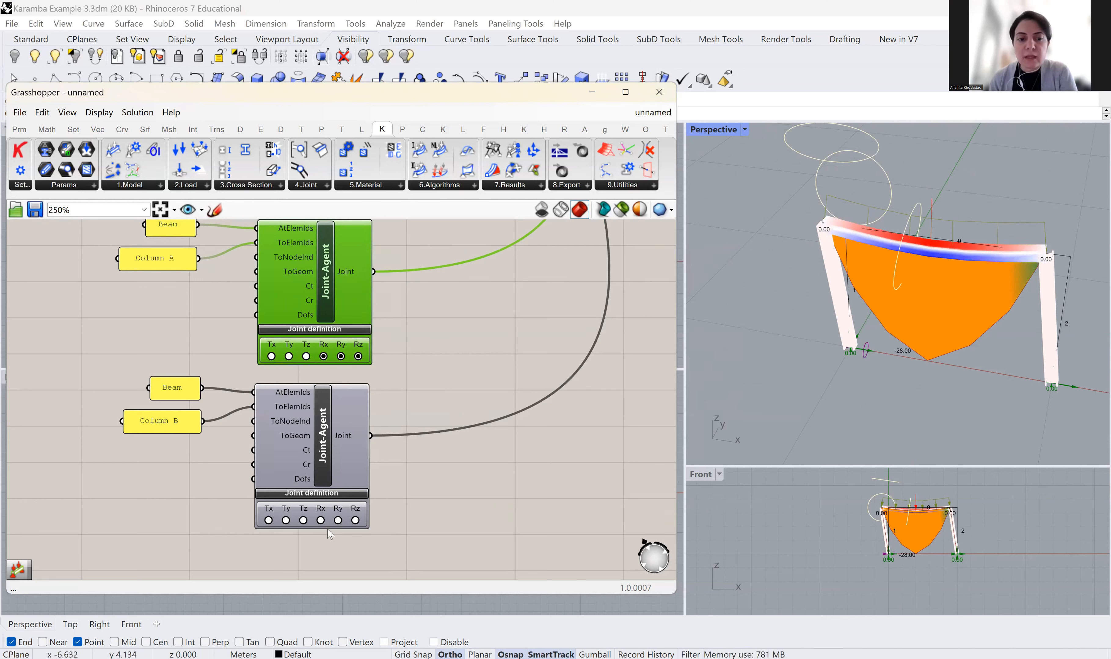
left_click(321, 520)
left_click(337, 521)
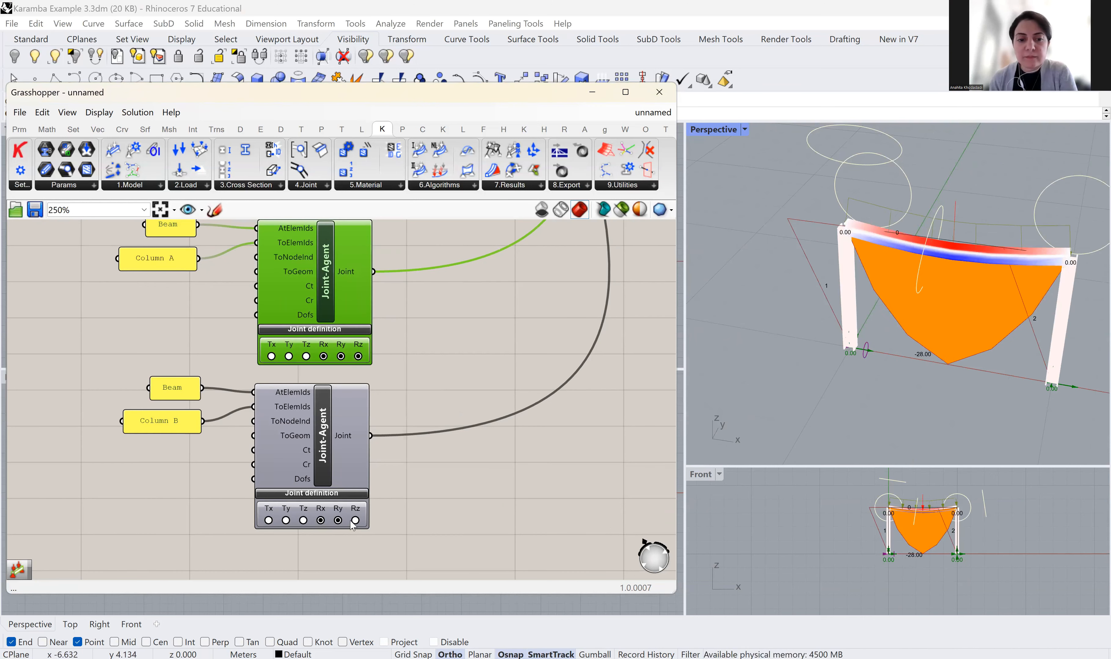
left_click(352, 522)
left_click(355, 521)
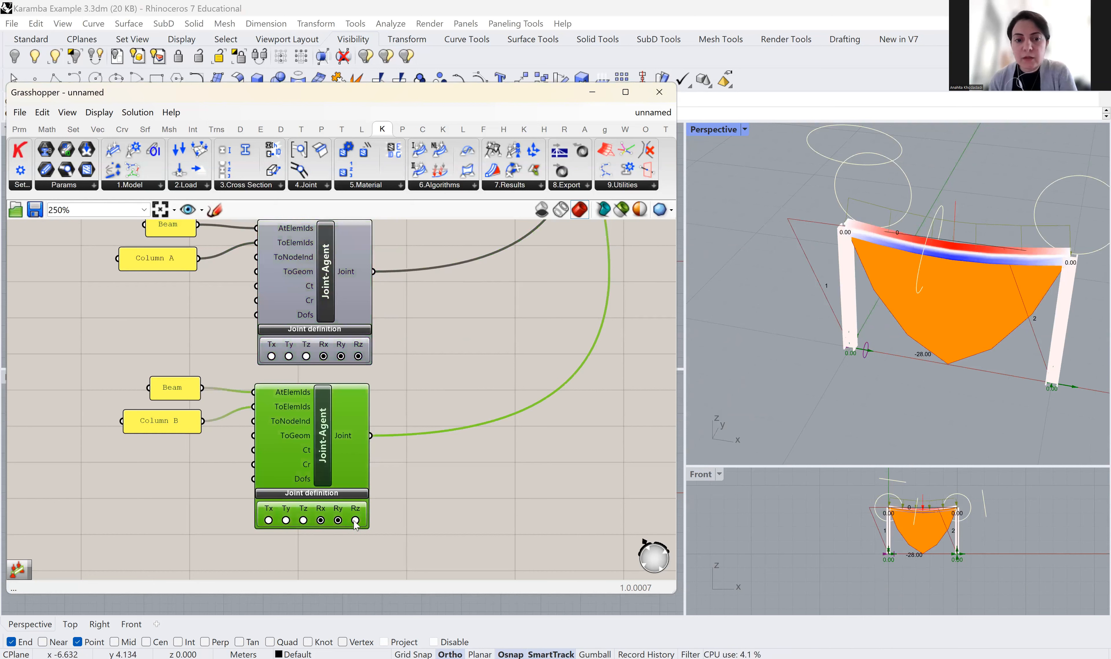
scroll(992, 276, "up", 1)
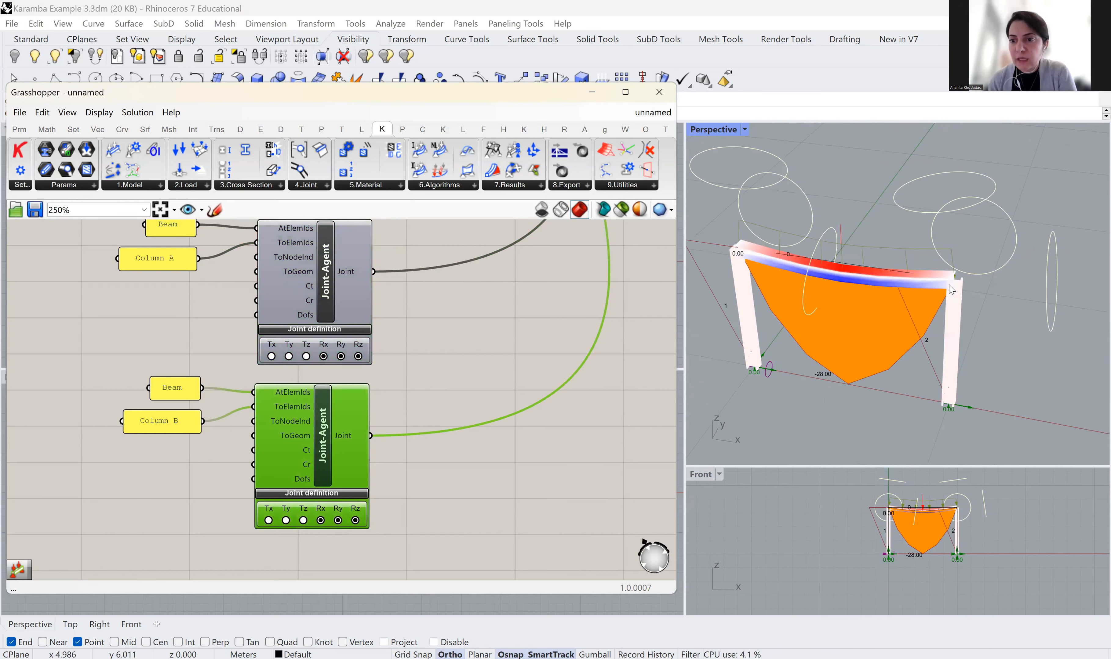
scroll(951, 290, "up", 1)
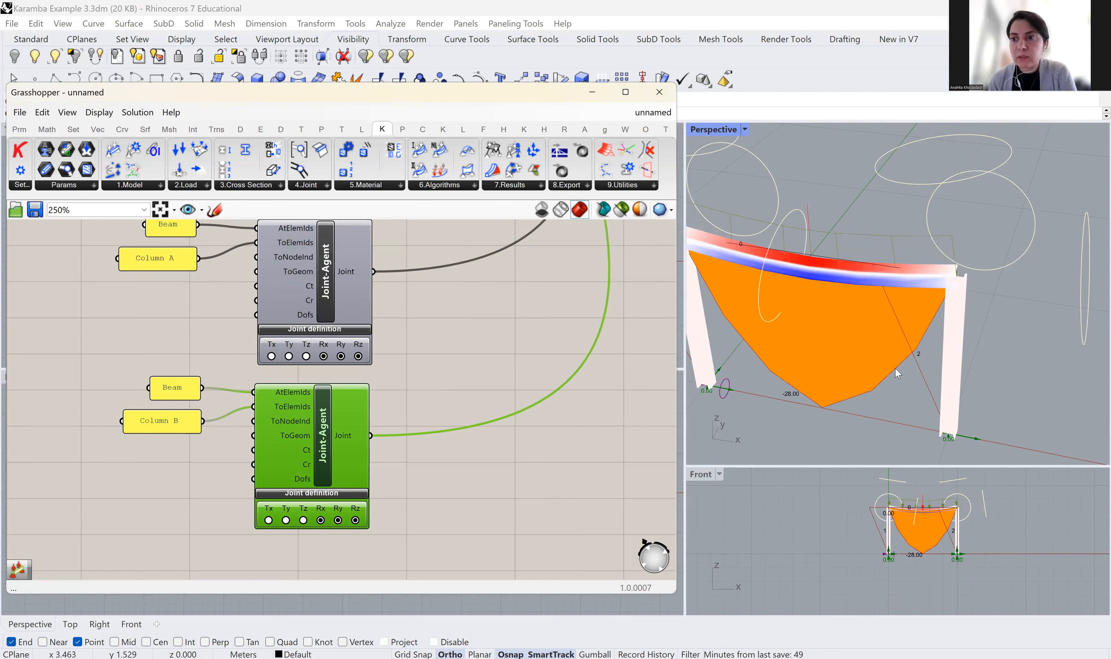
scroll(894, 369, "down", 1)
scroll(868, 309, "down", 1)
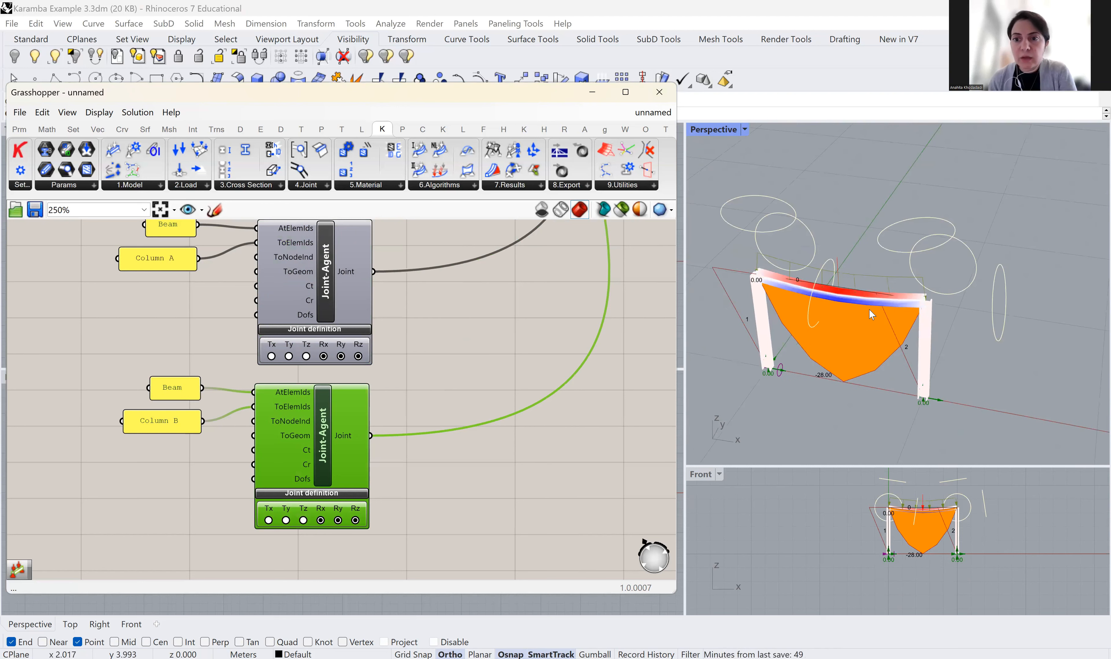
scroll(817, 380, "up", 1)
scroll(831, 380, "up", 1)
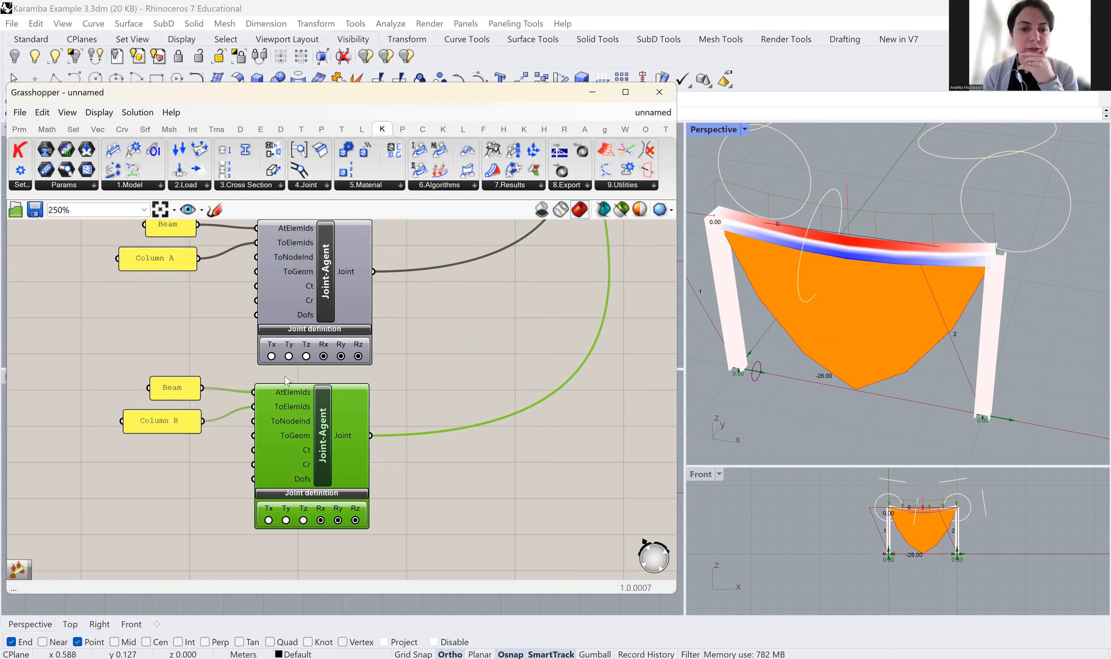
Turn off Rx, Ry and Rz releases at the Column A and Column B joints
left_click(322, 521)
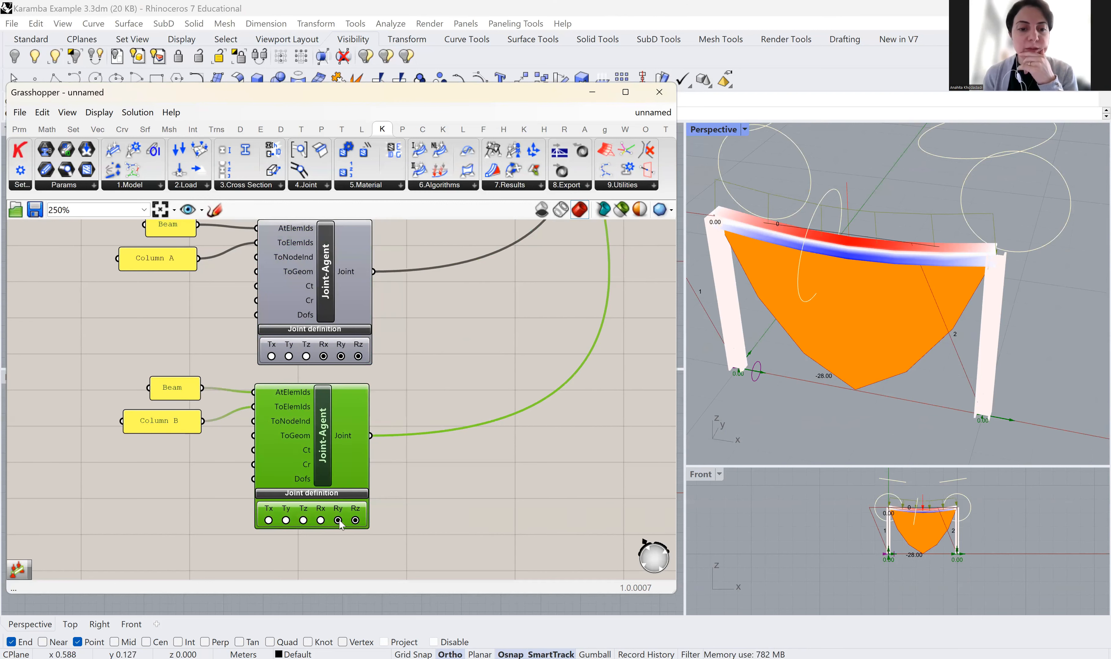
left_click(338, 520)
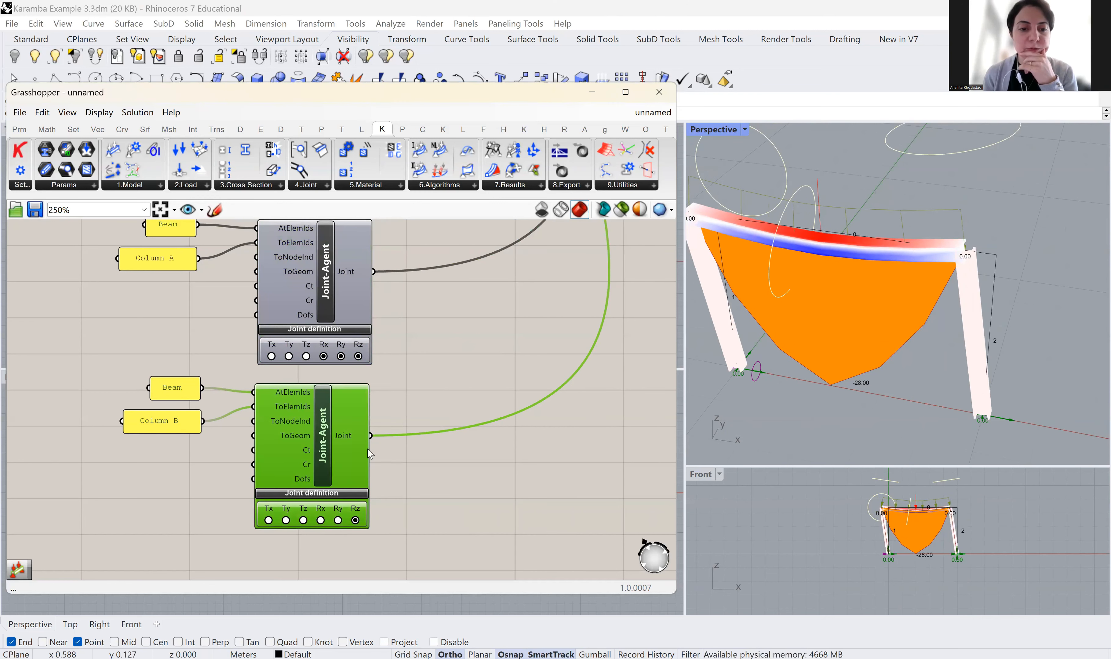
left_click(358, 356)
left_click(341, 356)
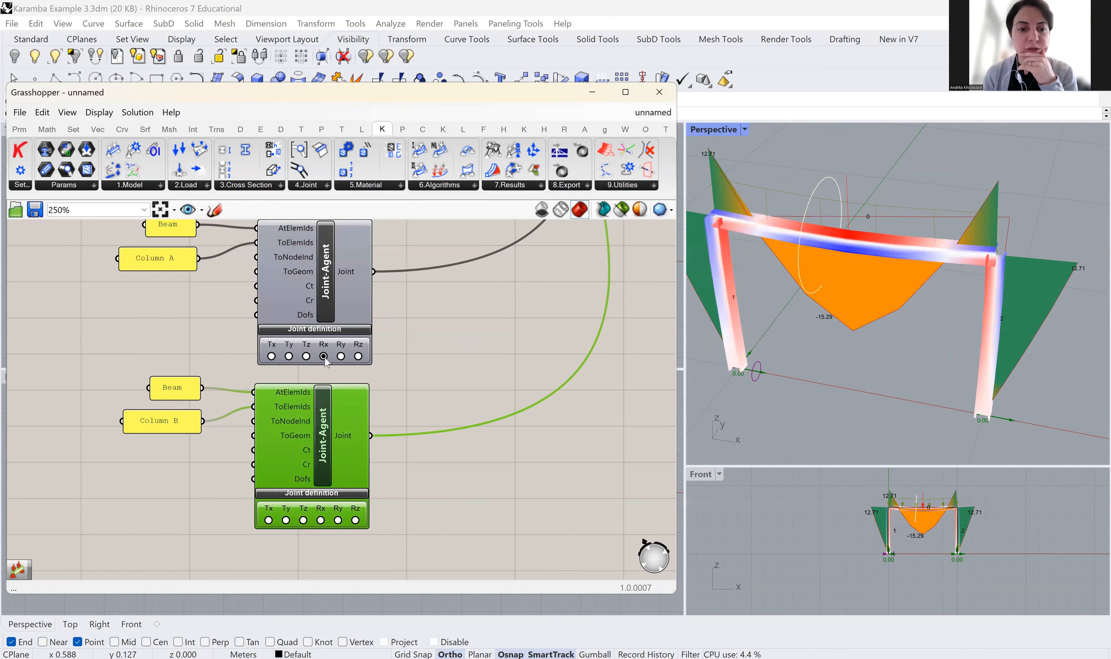
left_click(324, 356)
scroll(453, 417, "down", 1)
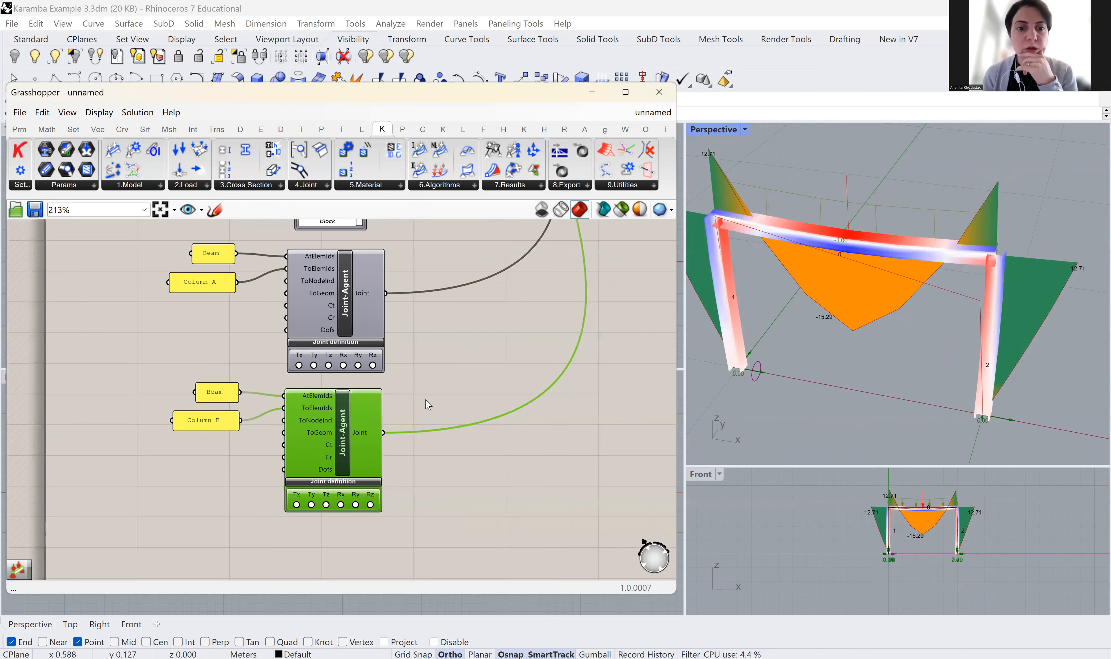
scroll(427, 404, "down", 7)
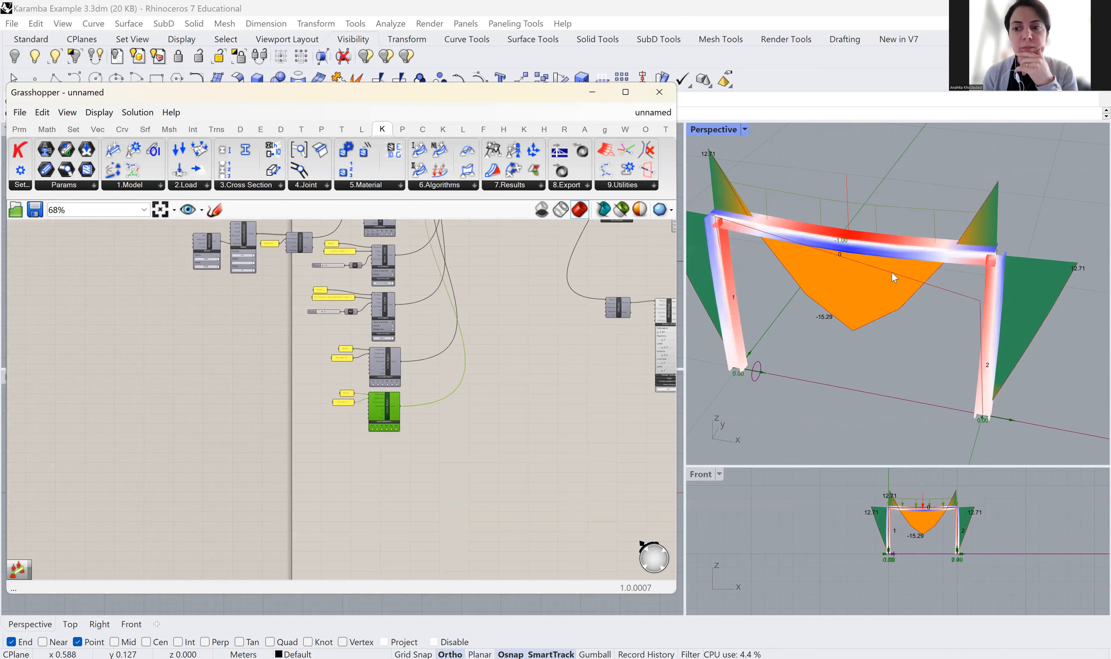
scroll(910, 285, "down", 3)
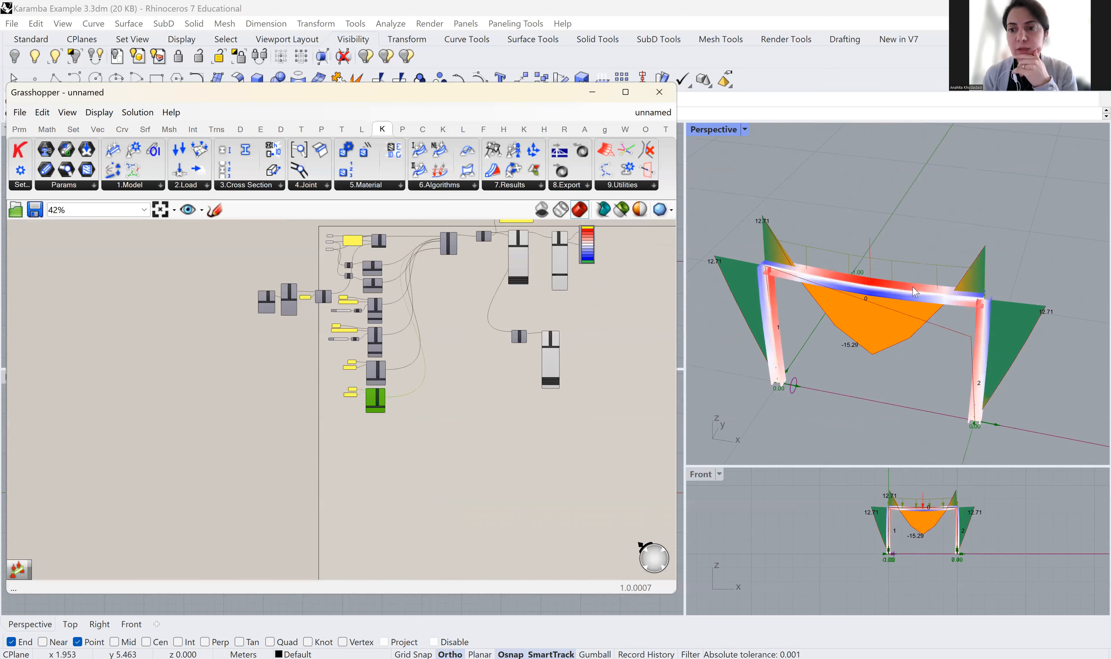
scroll(912, 288, "up", 3)
scroll(484, 383, "down", 5)
scroll(509, 339, "up", 8)
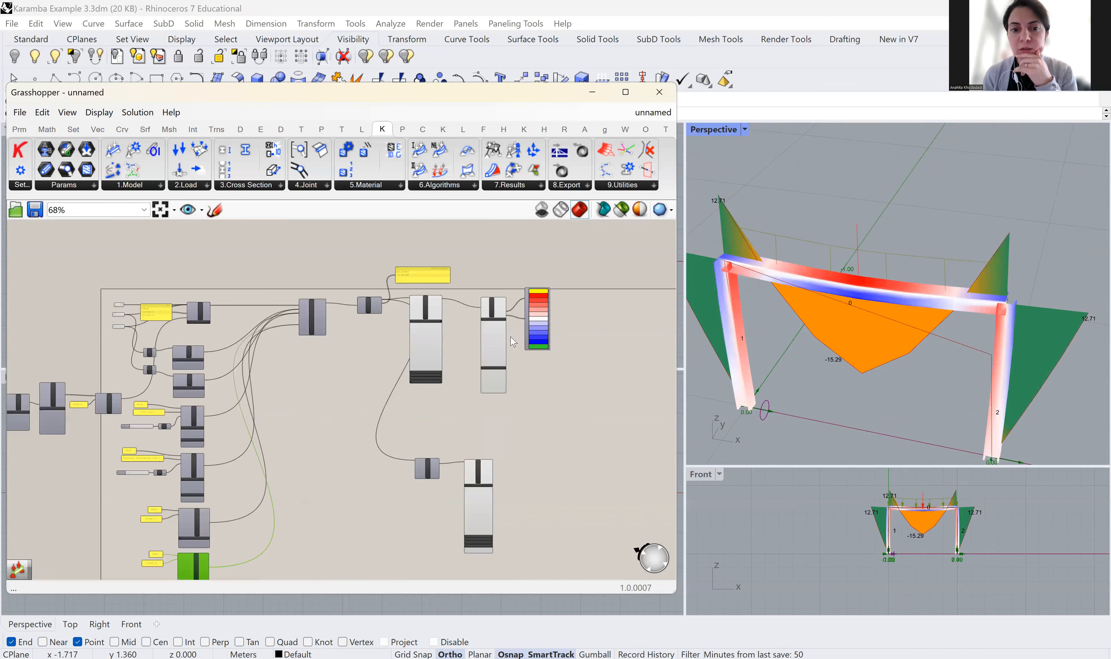
scroll(506, 385, "up", 4)
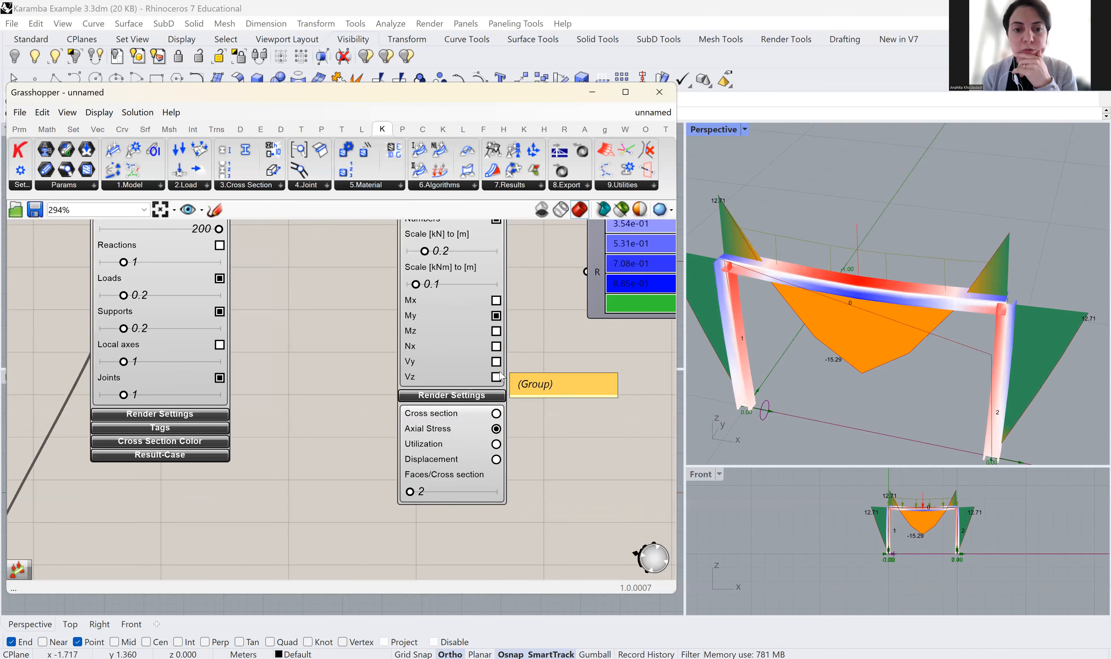
Display only Vz shear-force diagrams, hiding My, with a lower force scale
scroll(501, 368, "up", 1)
left_click(495, 360)
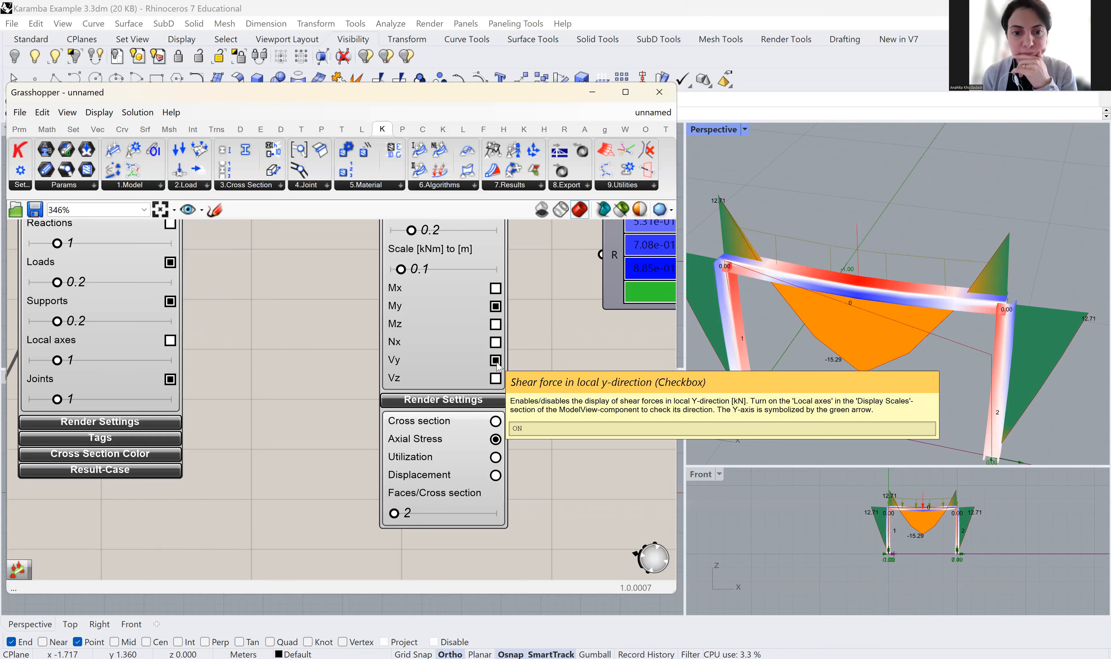
left_click(495, 378)
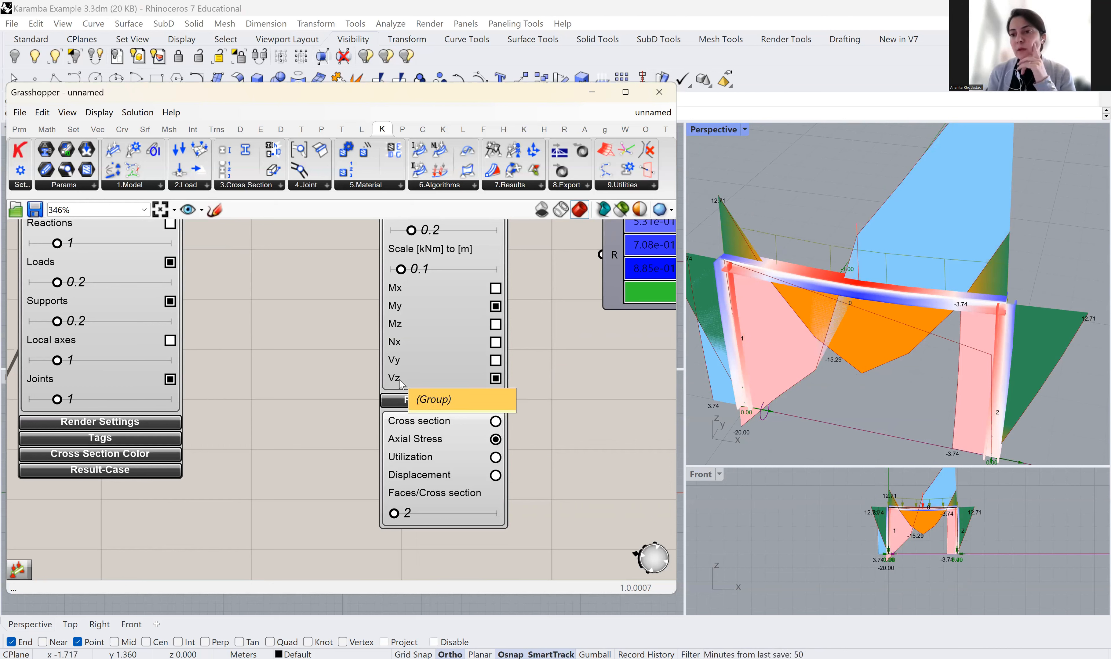
scroll(984, 282, "down", 3)
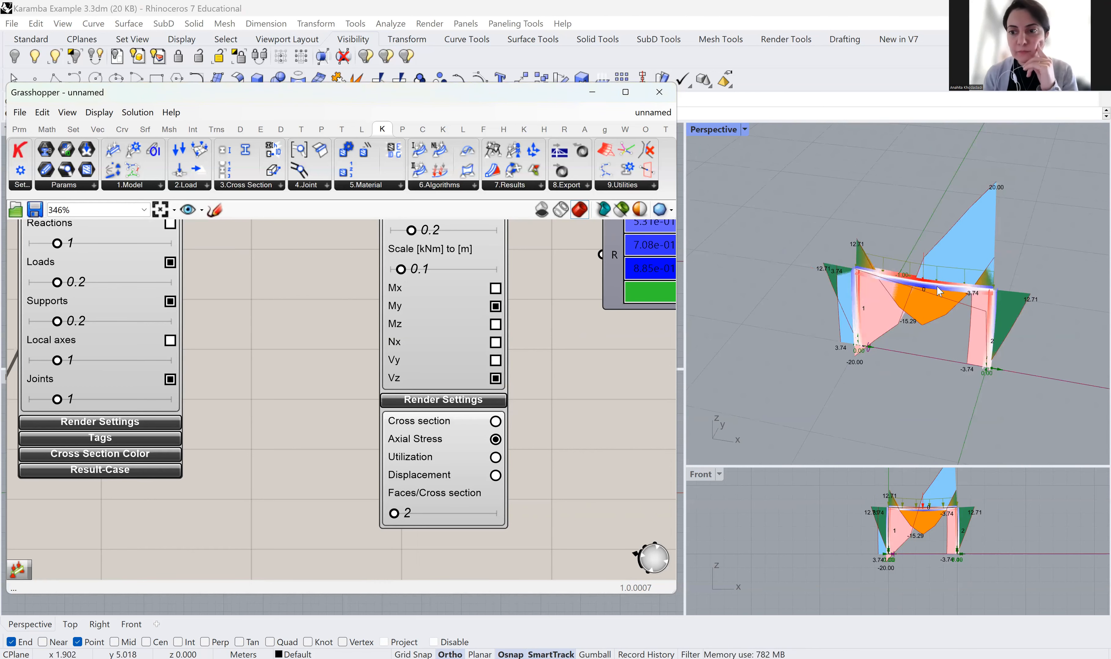
scroll(938, 291, "up", 3)
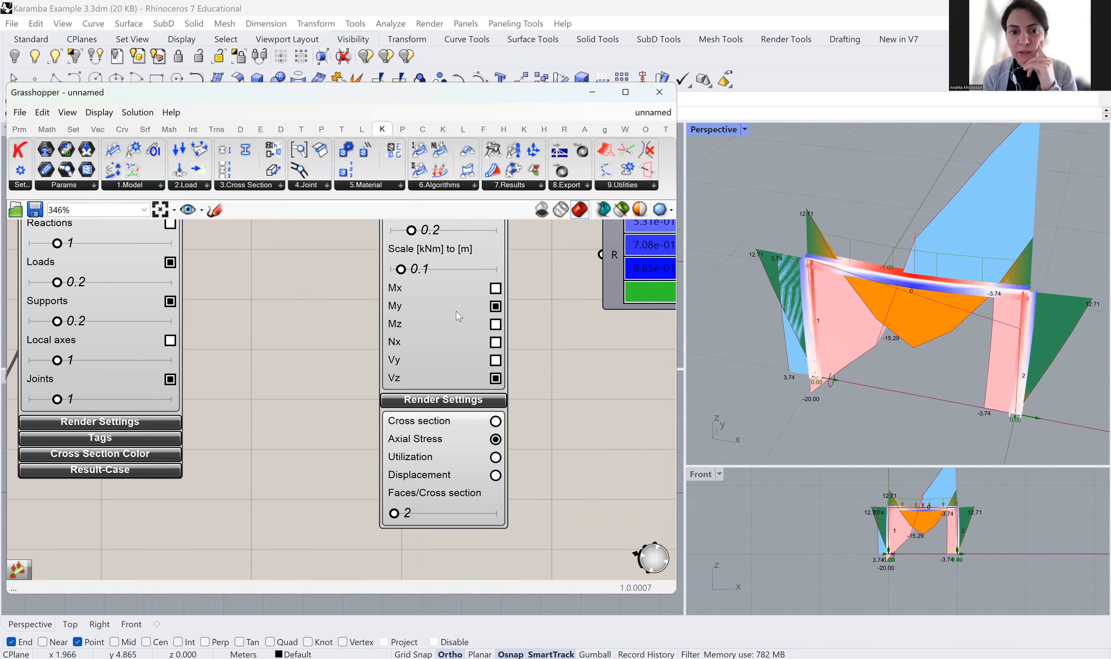
left_click(496, 307)
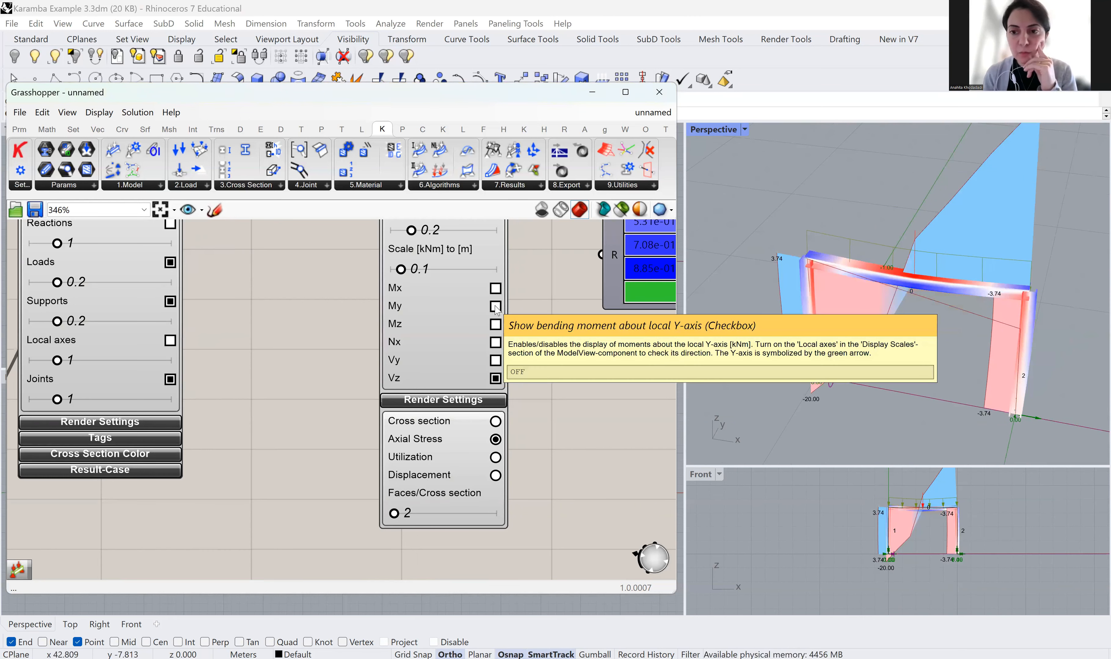
left_click_drag(410, 231, 402, 235)
Lower the force diagram scale to 0.08 and zoom the viewport to check the Vz diagram
scroll(436, 298, "down", 3)
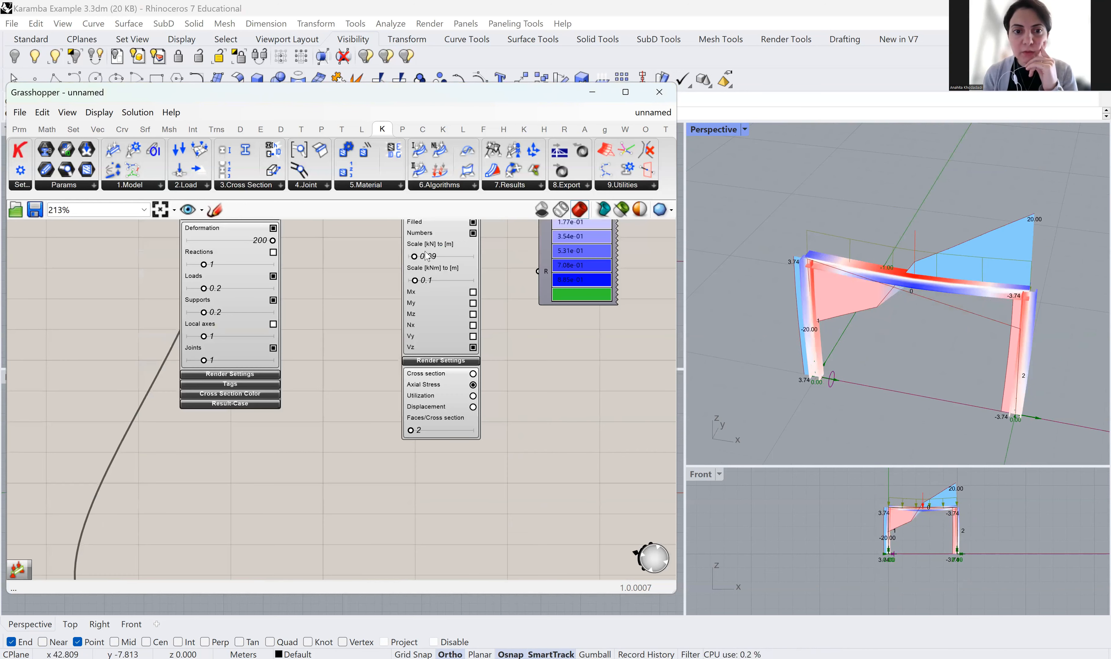
scroll(427, 266, "up", 4)
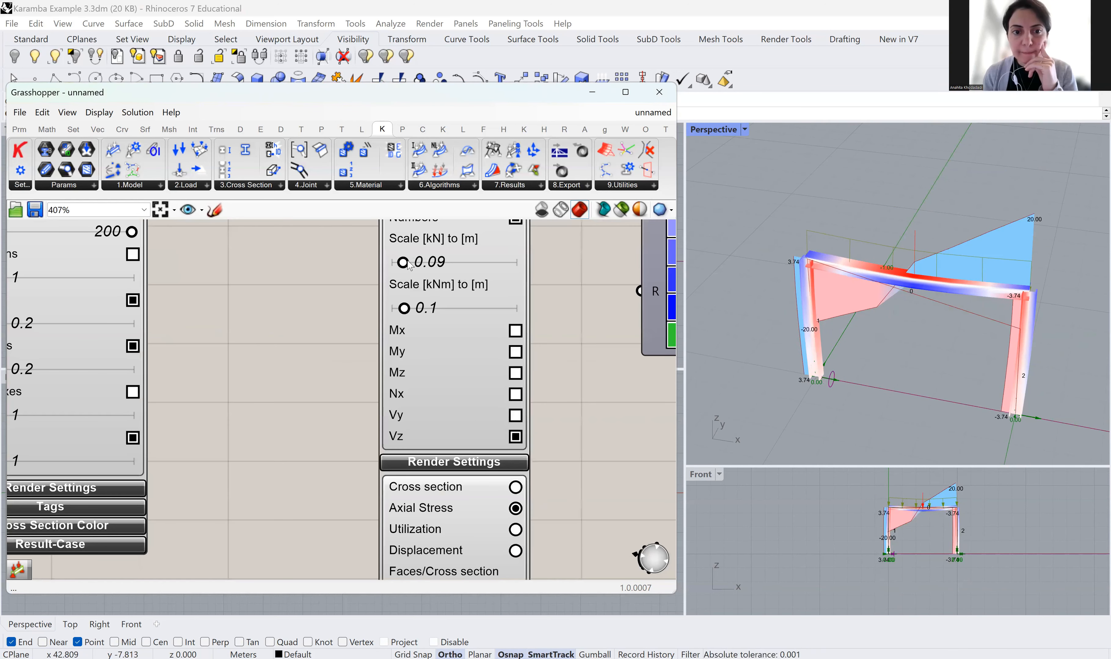
left_click_drag(406, 265, 404, 266)
scroll(468, 441, "up", 2)
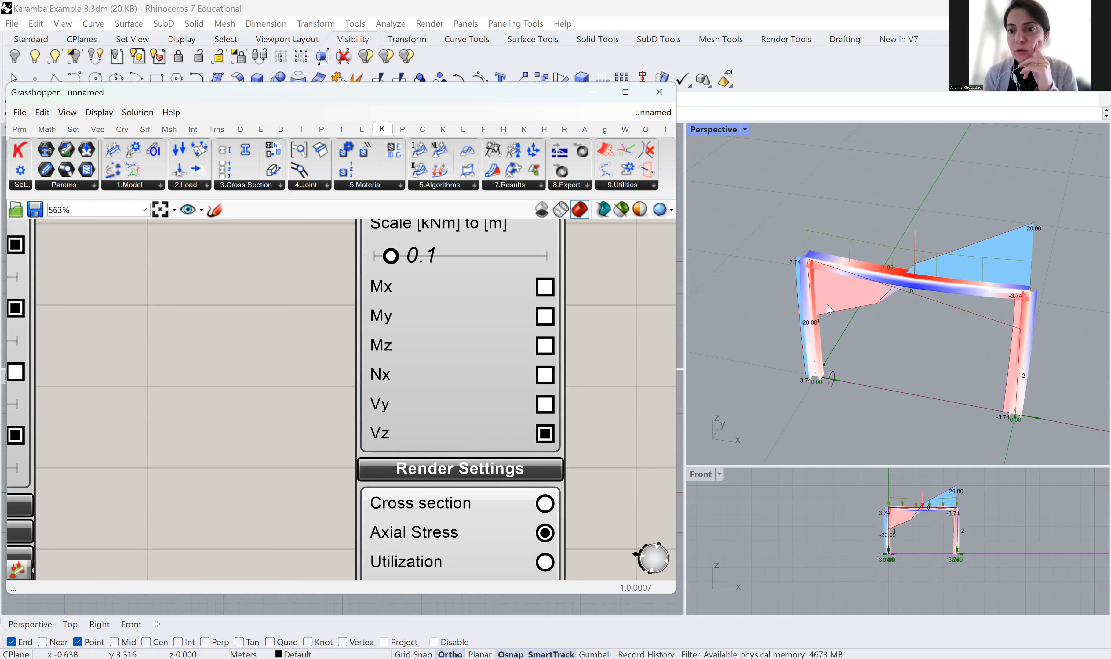
scroll(1041, 375, "up", 1)
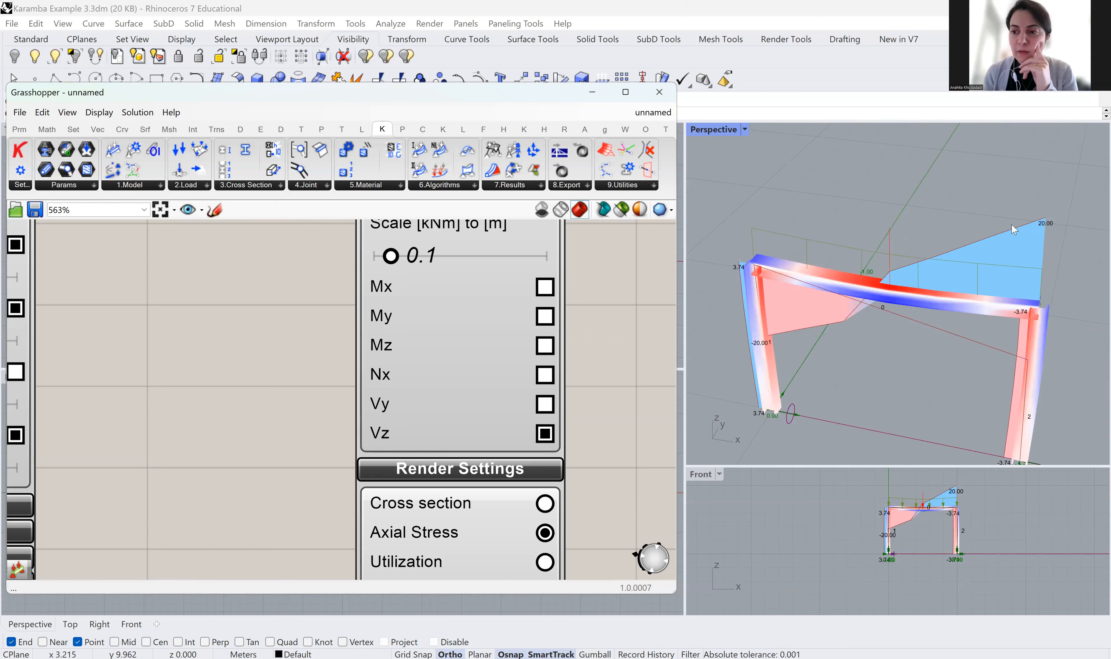
scroll(1046, 226, "up", 3)
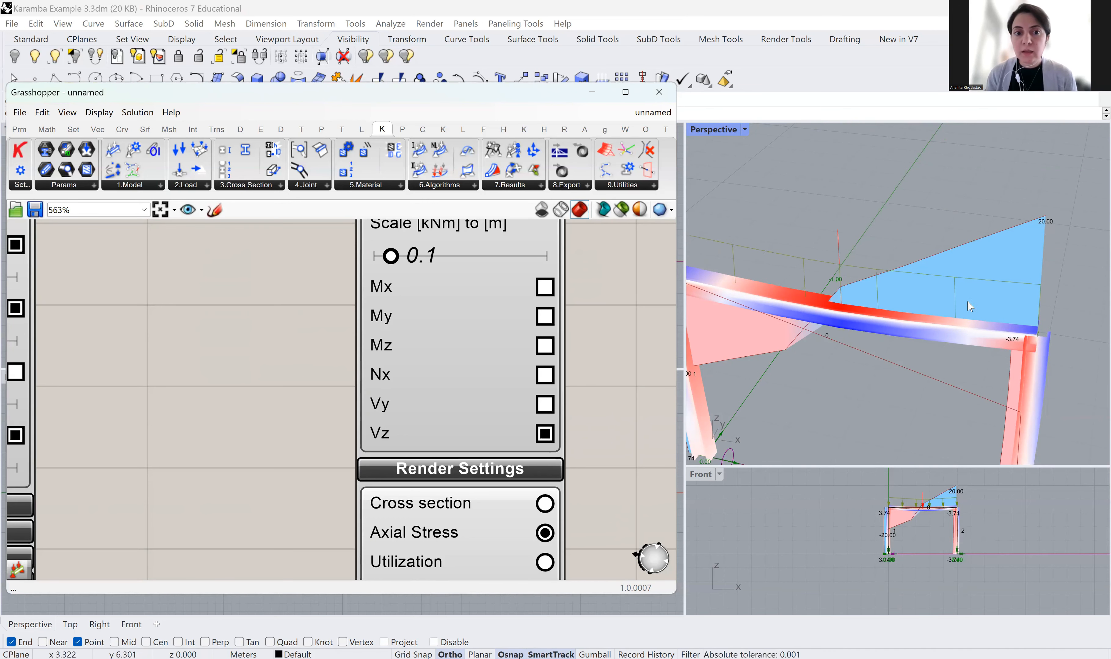
scroll(967, 304, "down", 3)
scroll(471, 421, "down", 2)
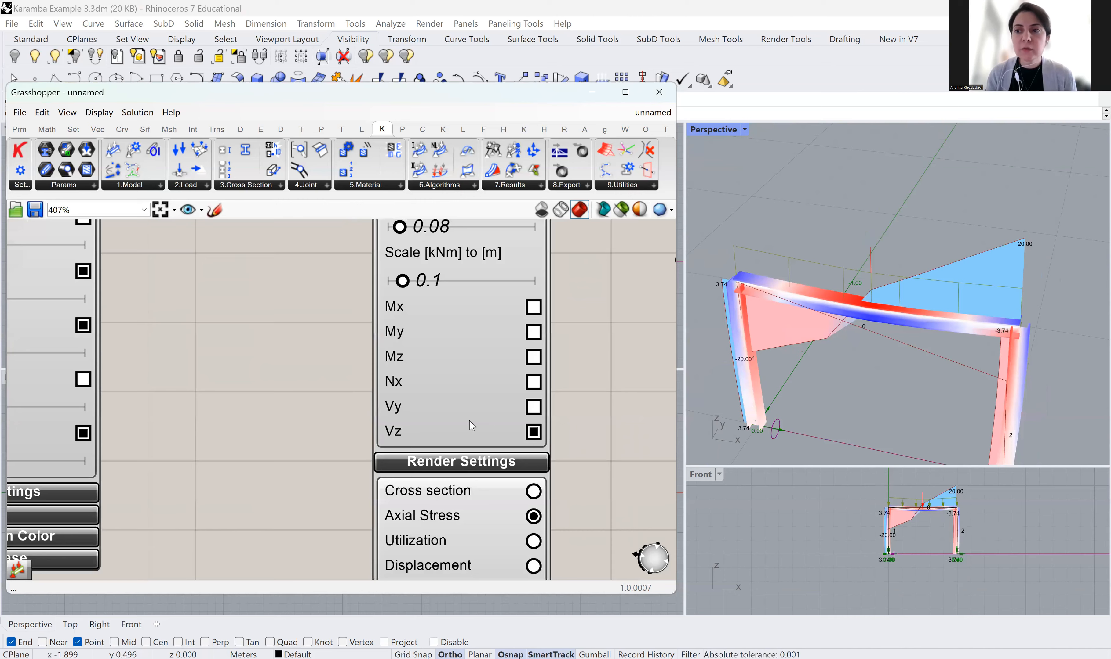
scroll(454, 351, "up", 2)
scroll(460, 408, "down", 2)
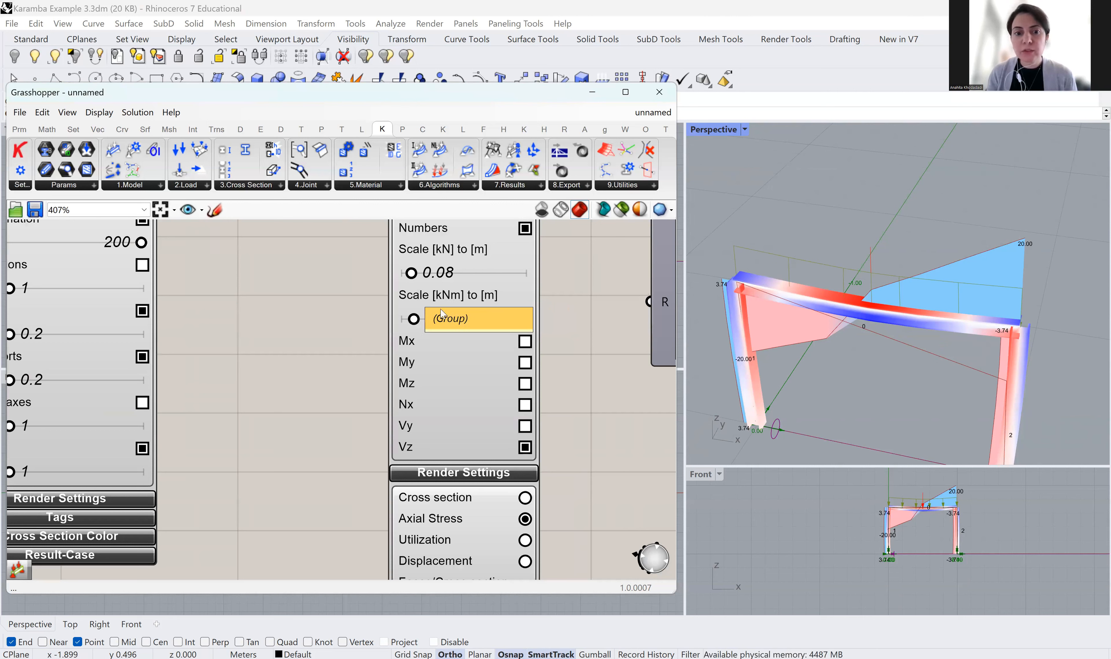
Turn My bending-moment diagrams back on beside the Vz shear diagram and frame the whole definition
left_click(525, 363)
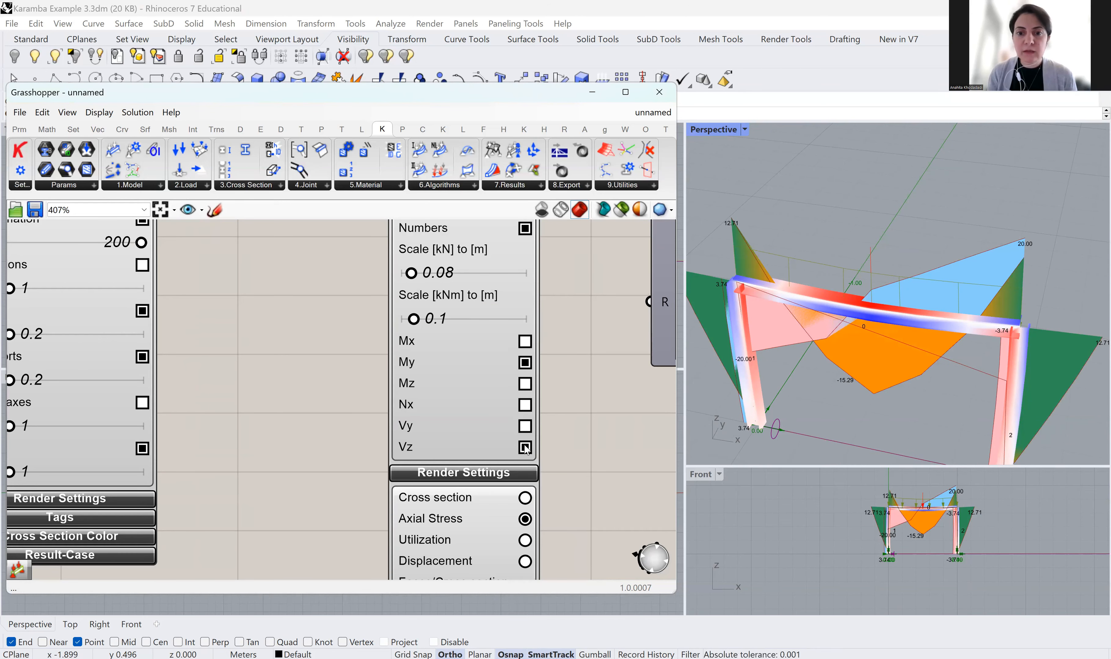
scroll(540, 354, "down", 6)
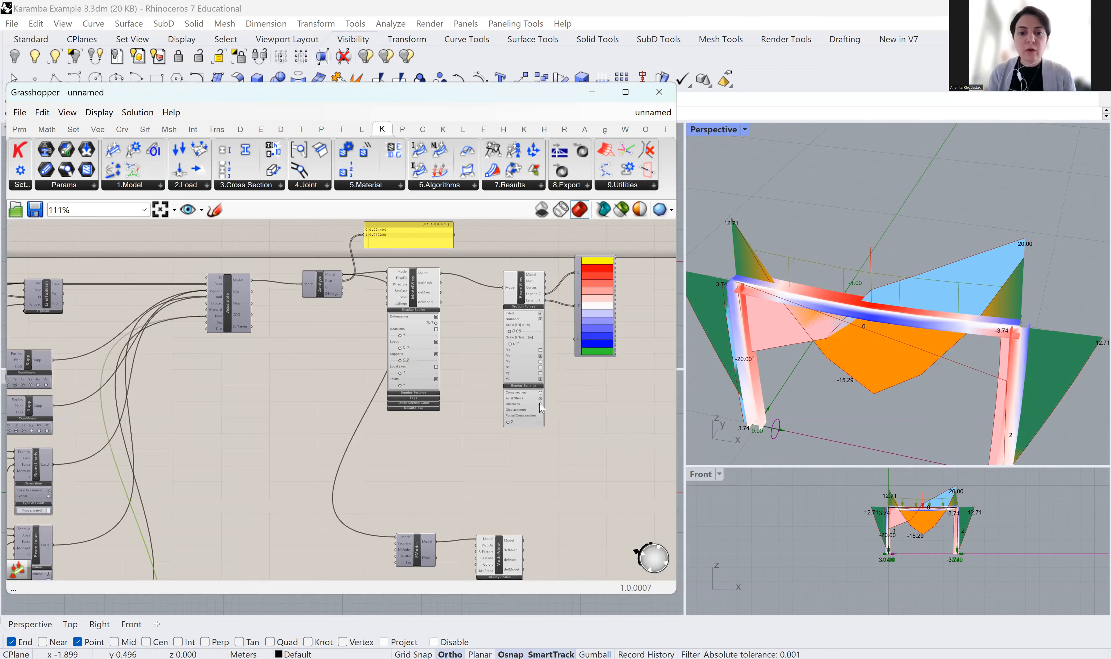
scroll(490, 436, "down", 2)
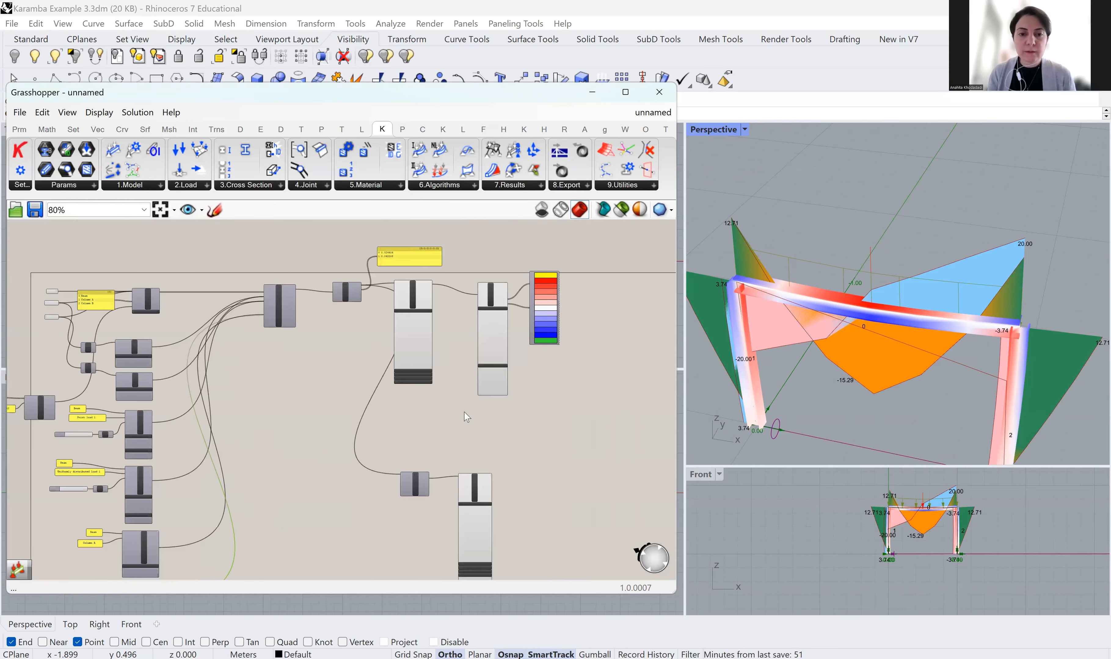
right_click_drag(477, 456, 559, 374)
scroll(562, 377, "down", 3)
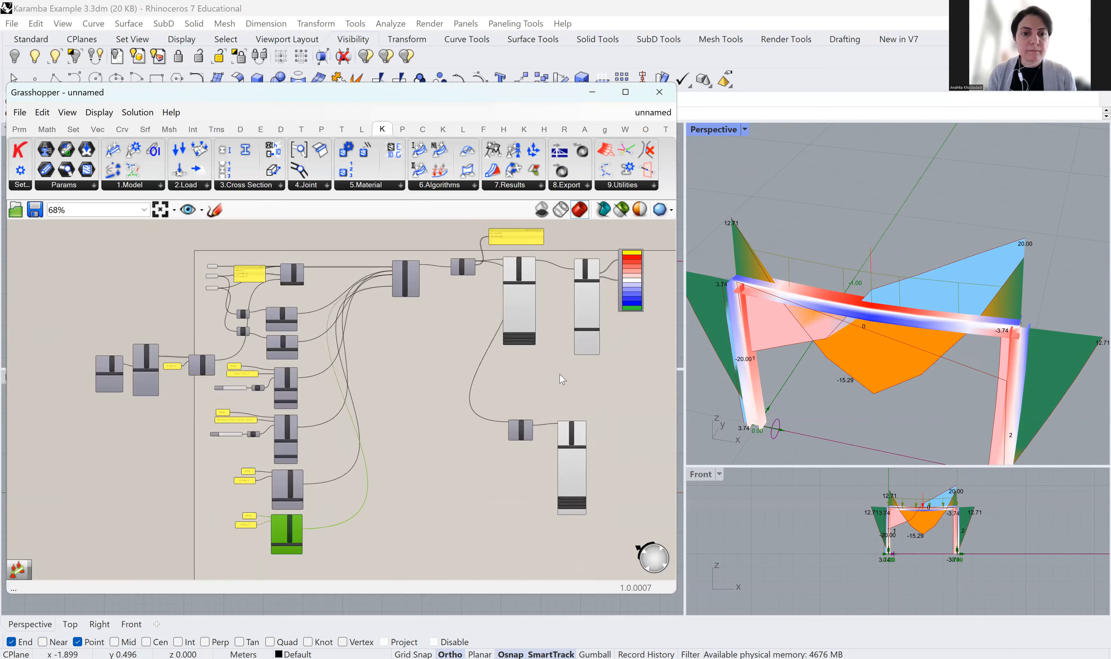
right_click_drag(608, 374, 563, 389)
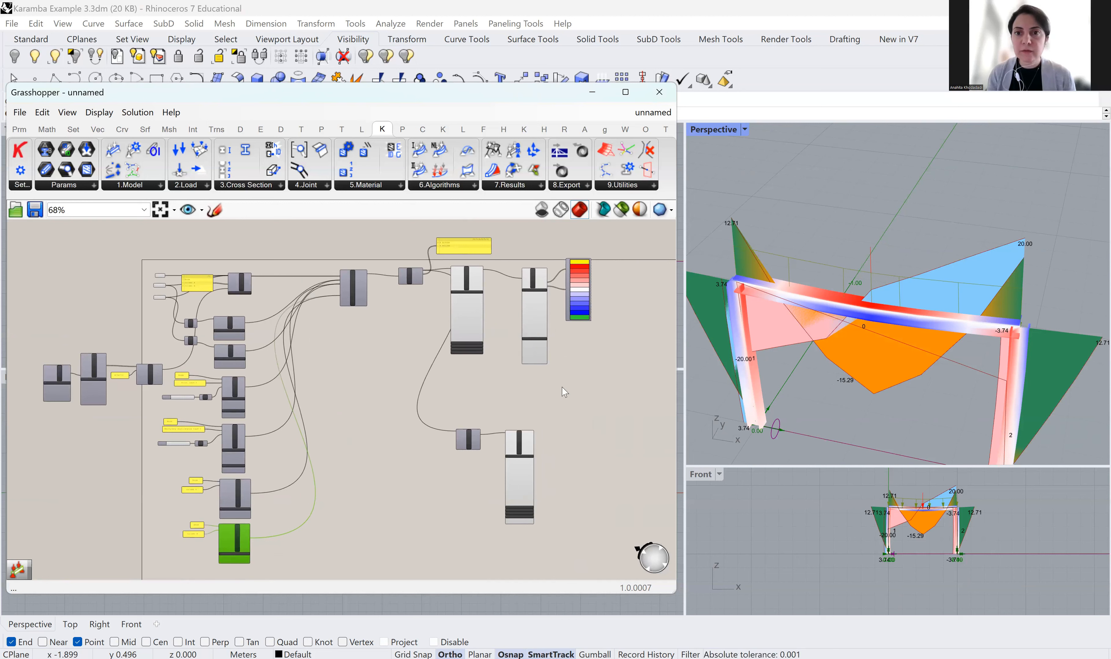